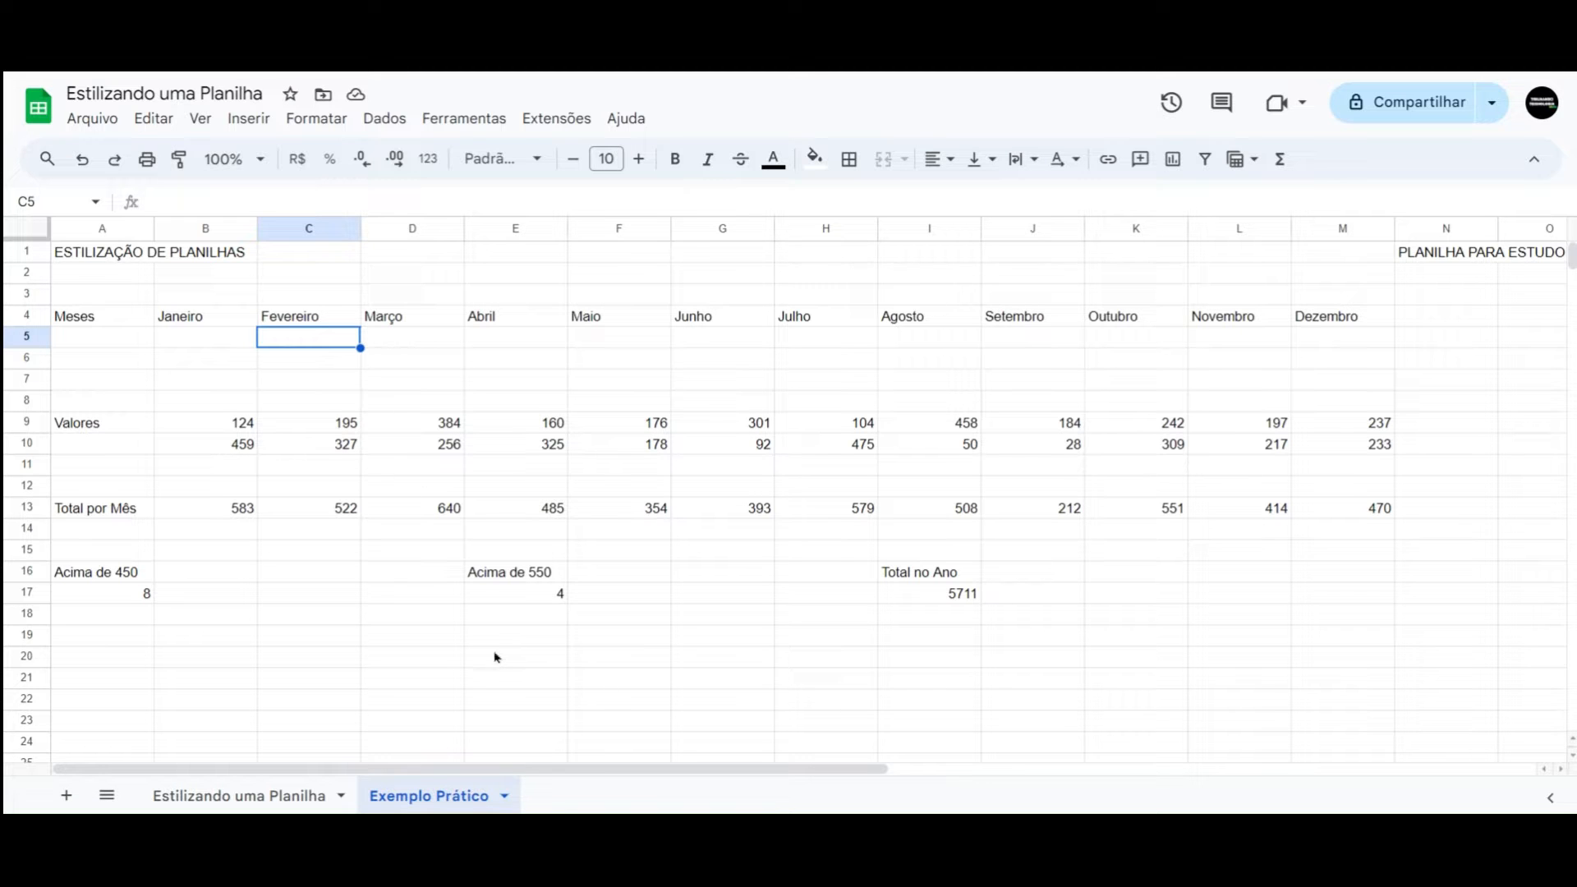
# - Compare the styled example sheet with Exemplo Prático and review its title, months, Valores and Total por Mês rows
pyautogui.click(261, 796)
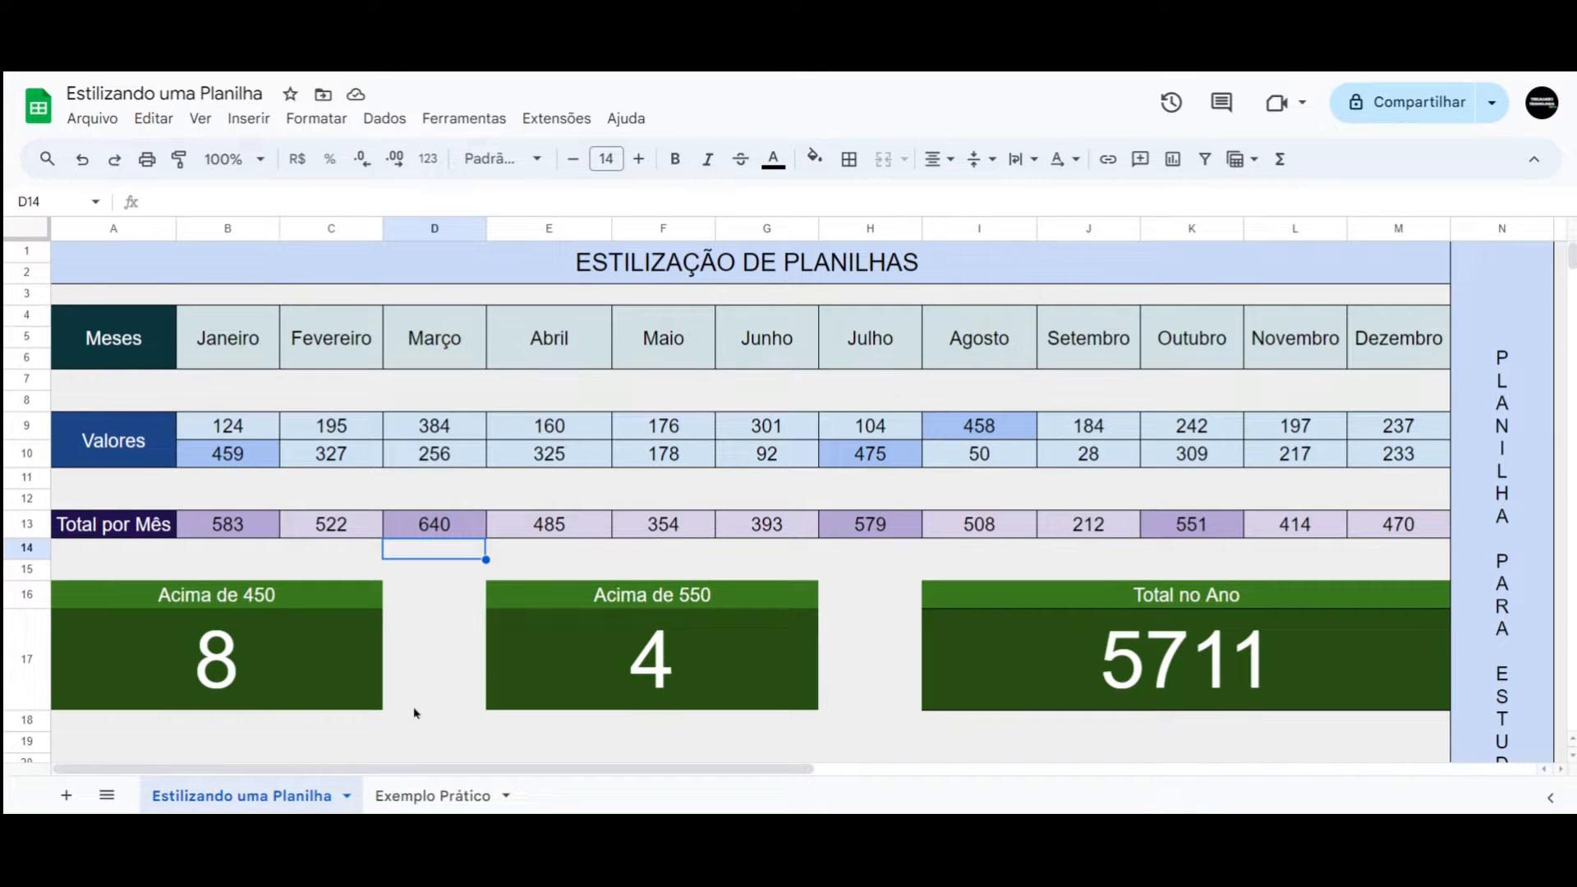
pyautogui.click(426, 793)
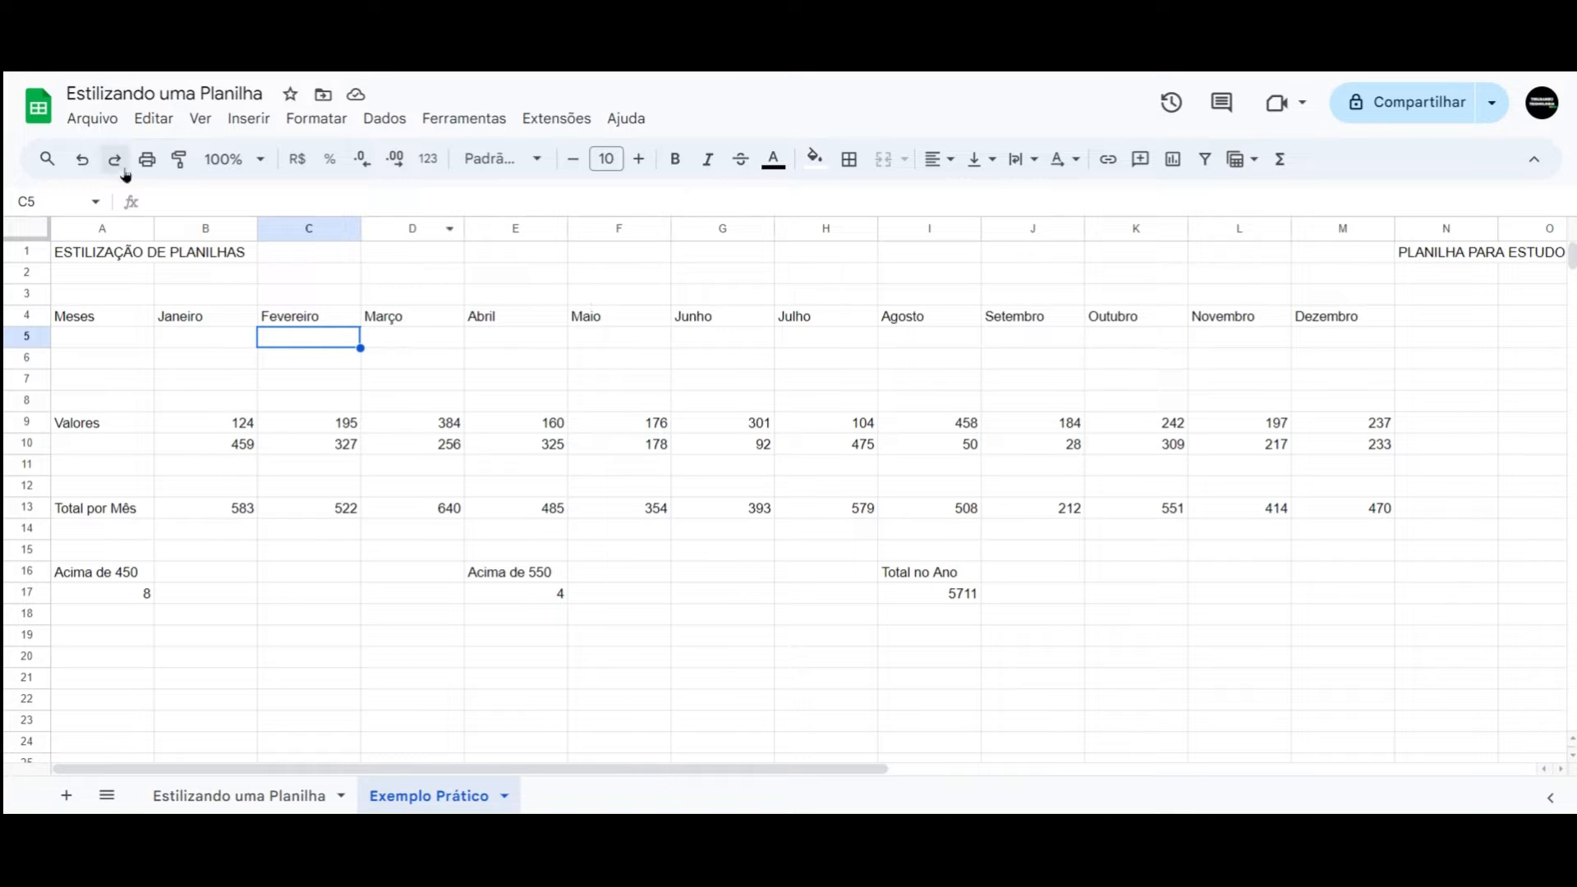
pyautogui.moveTo(143, 257); pyautogui.dragTo(187, 257)
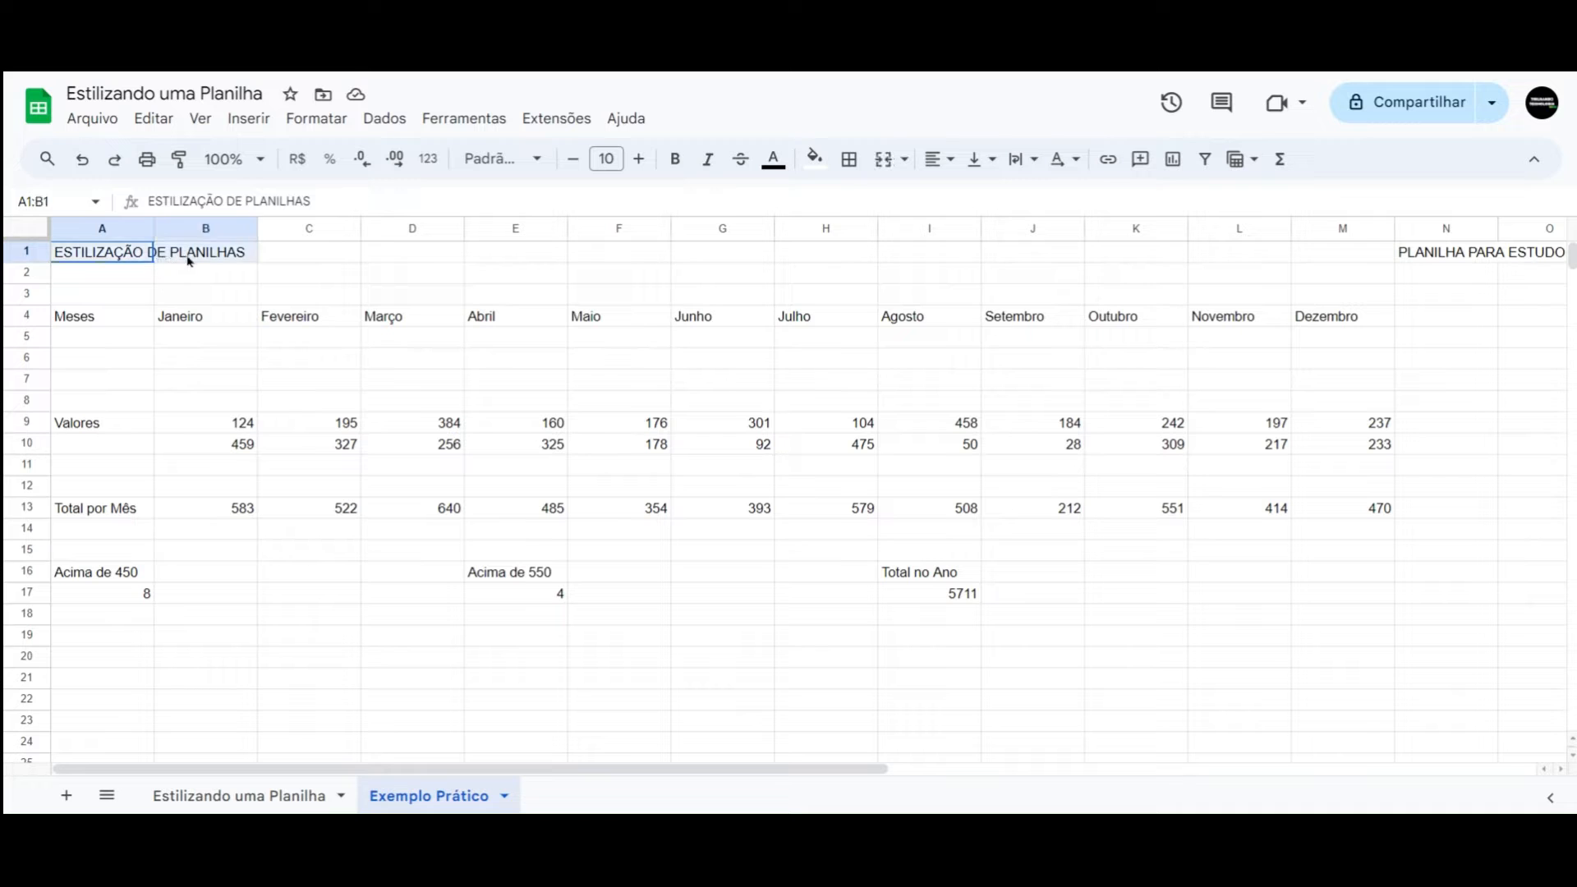
pyautogui.click(128, 324)
pyautogui.moveTo(165, 324); pyautogui.dragTo(1305, 322)
pyautogui.moveTo(104, 430); pyautogui.dragTo(1351, 450)
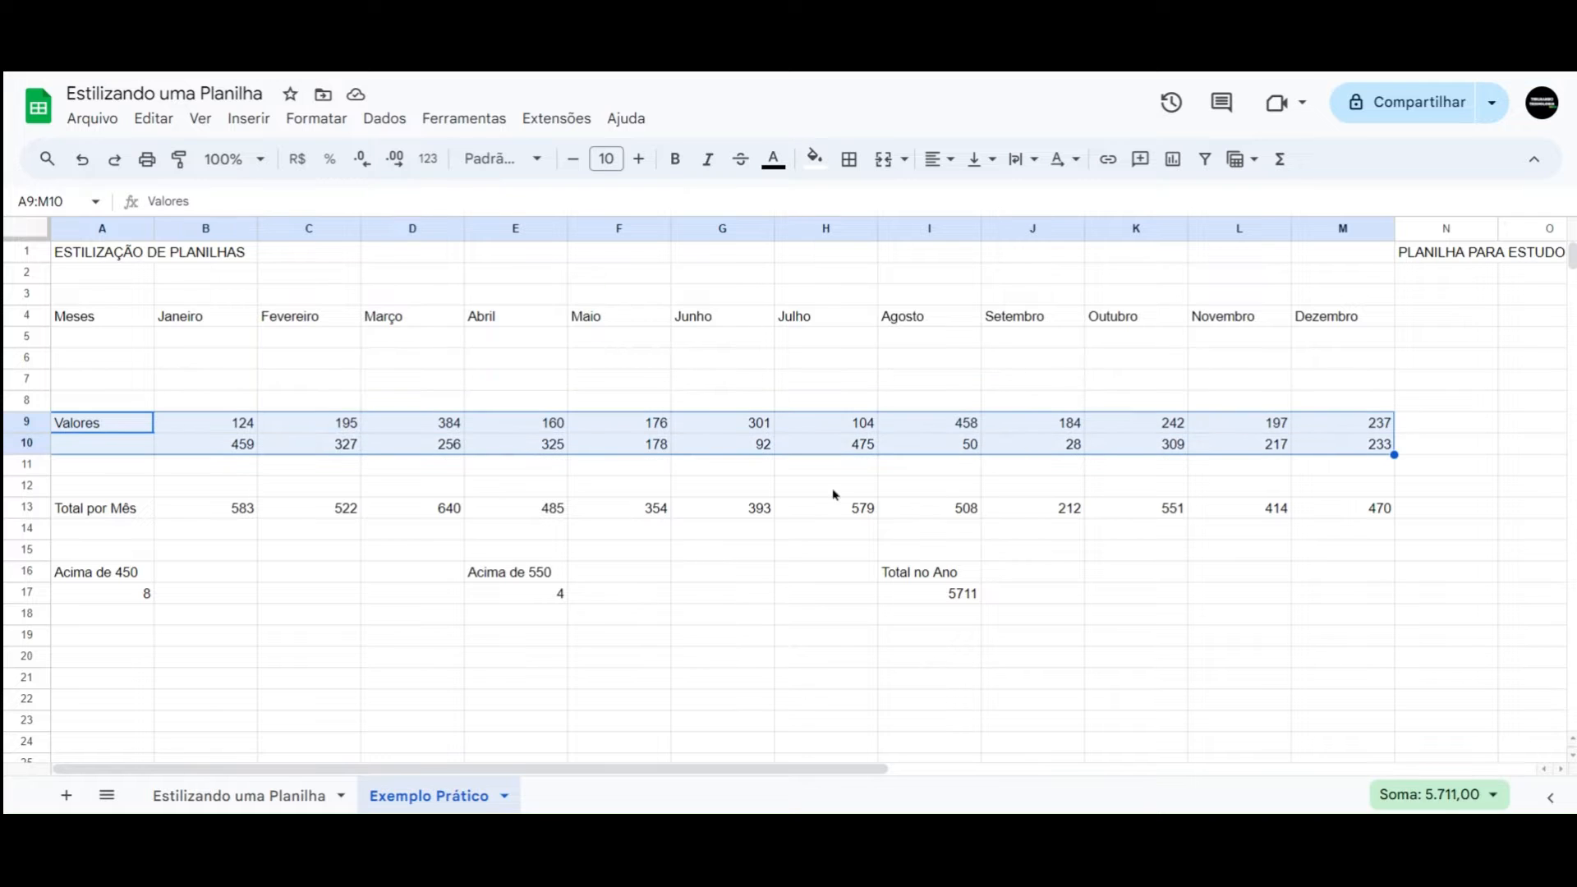
pyautogui.moveTo(137, 510); pyautogui.dragTo(1332, 511)
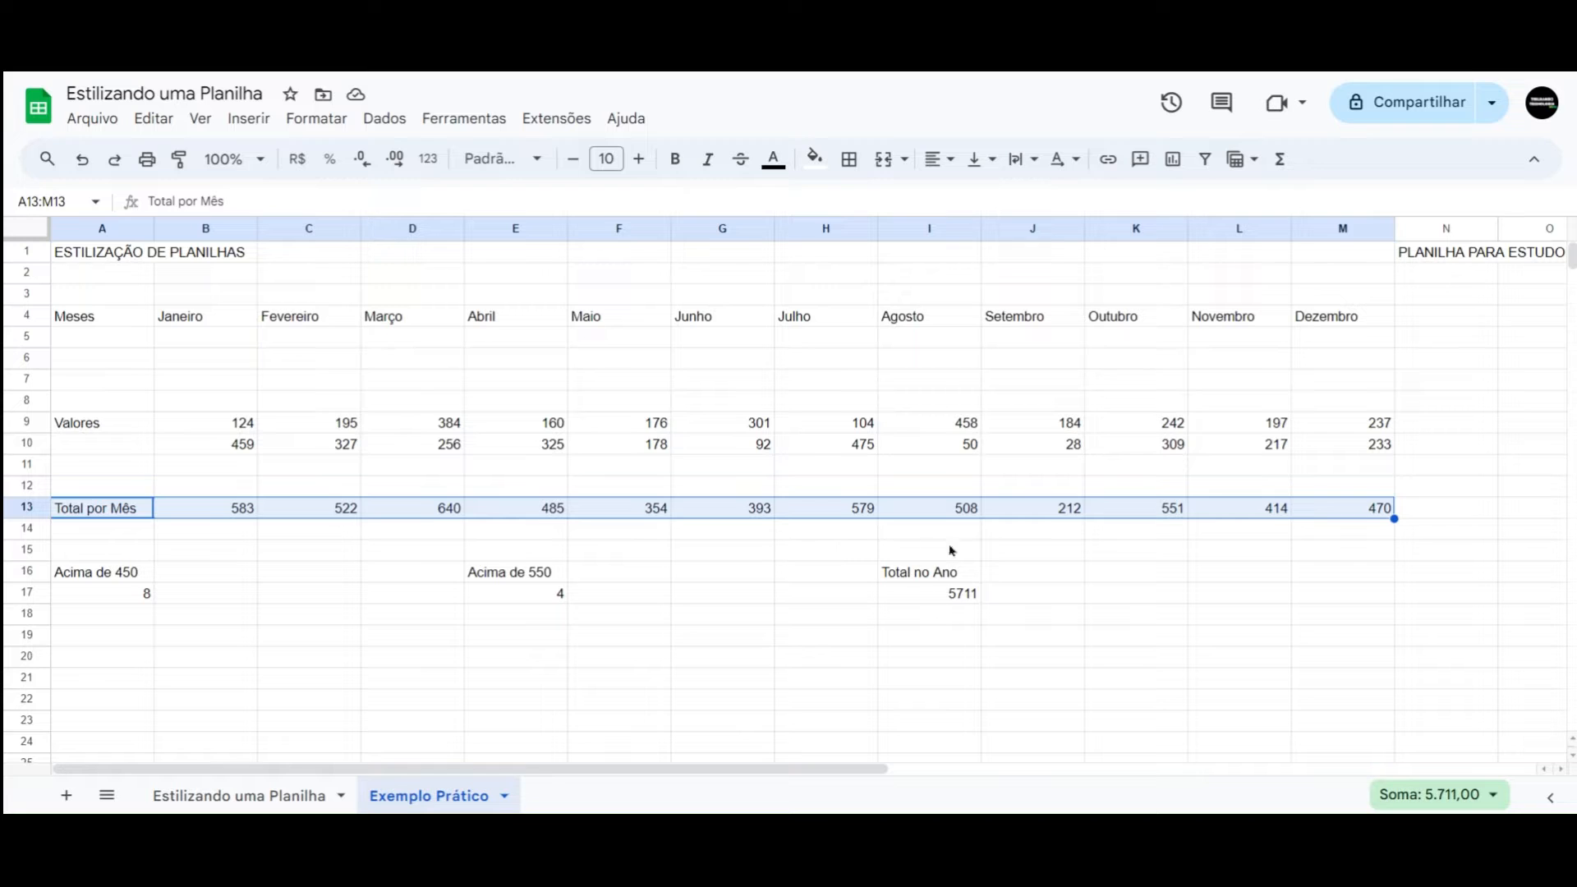
pyautogui.click(822, 597)
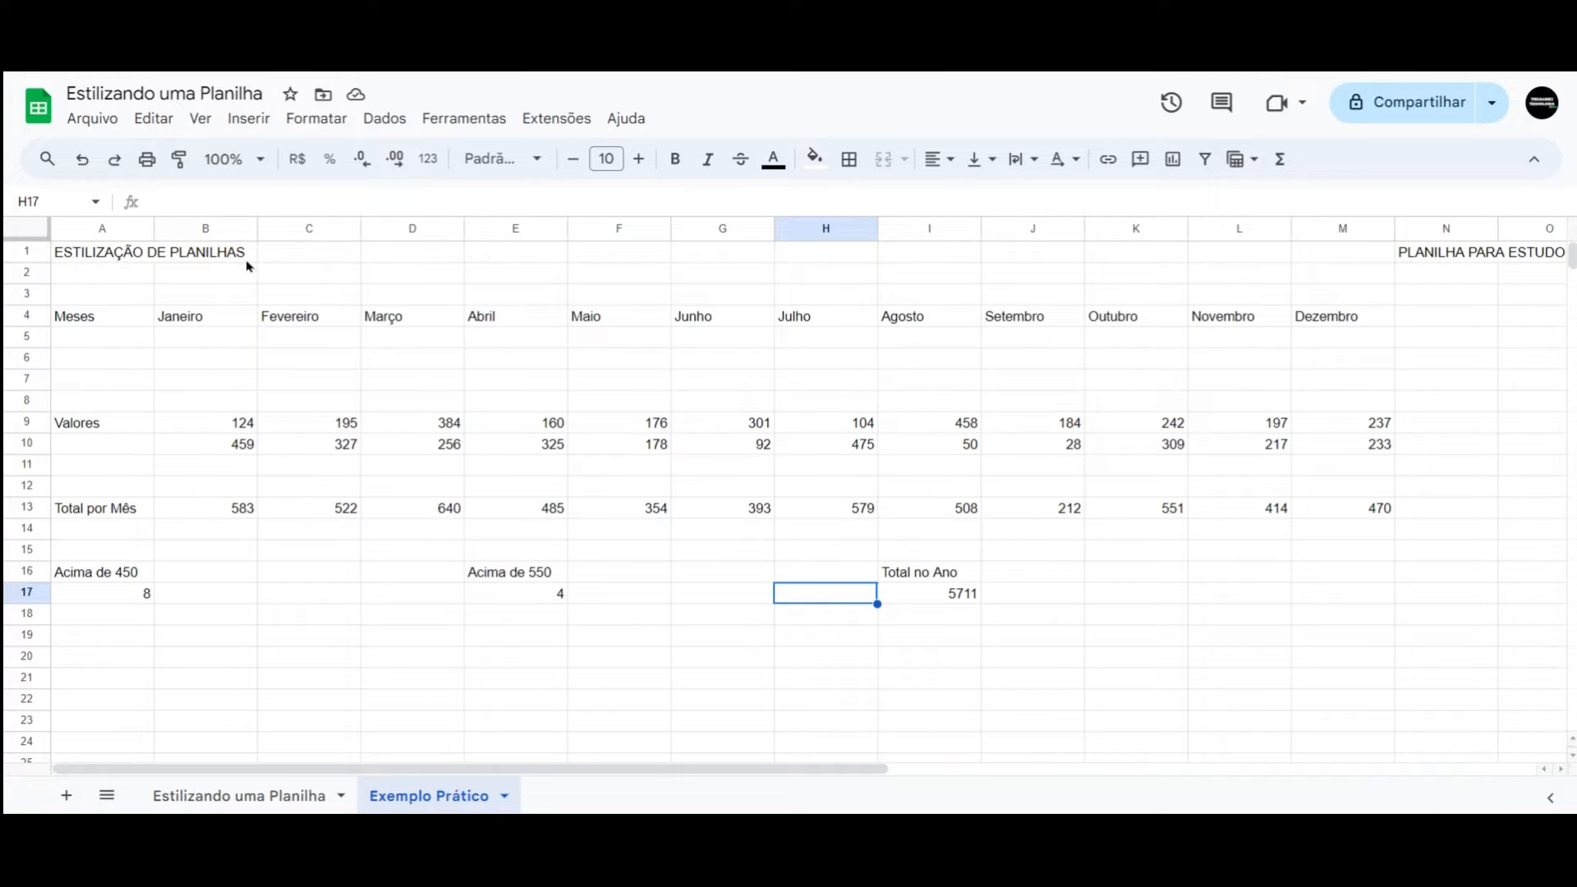
# - Merge A1:M2 and centre the title ESTILIZAÇÃO DE PLANILHAS horizontally and vertically
pyautogui.click(129, 259)
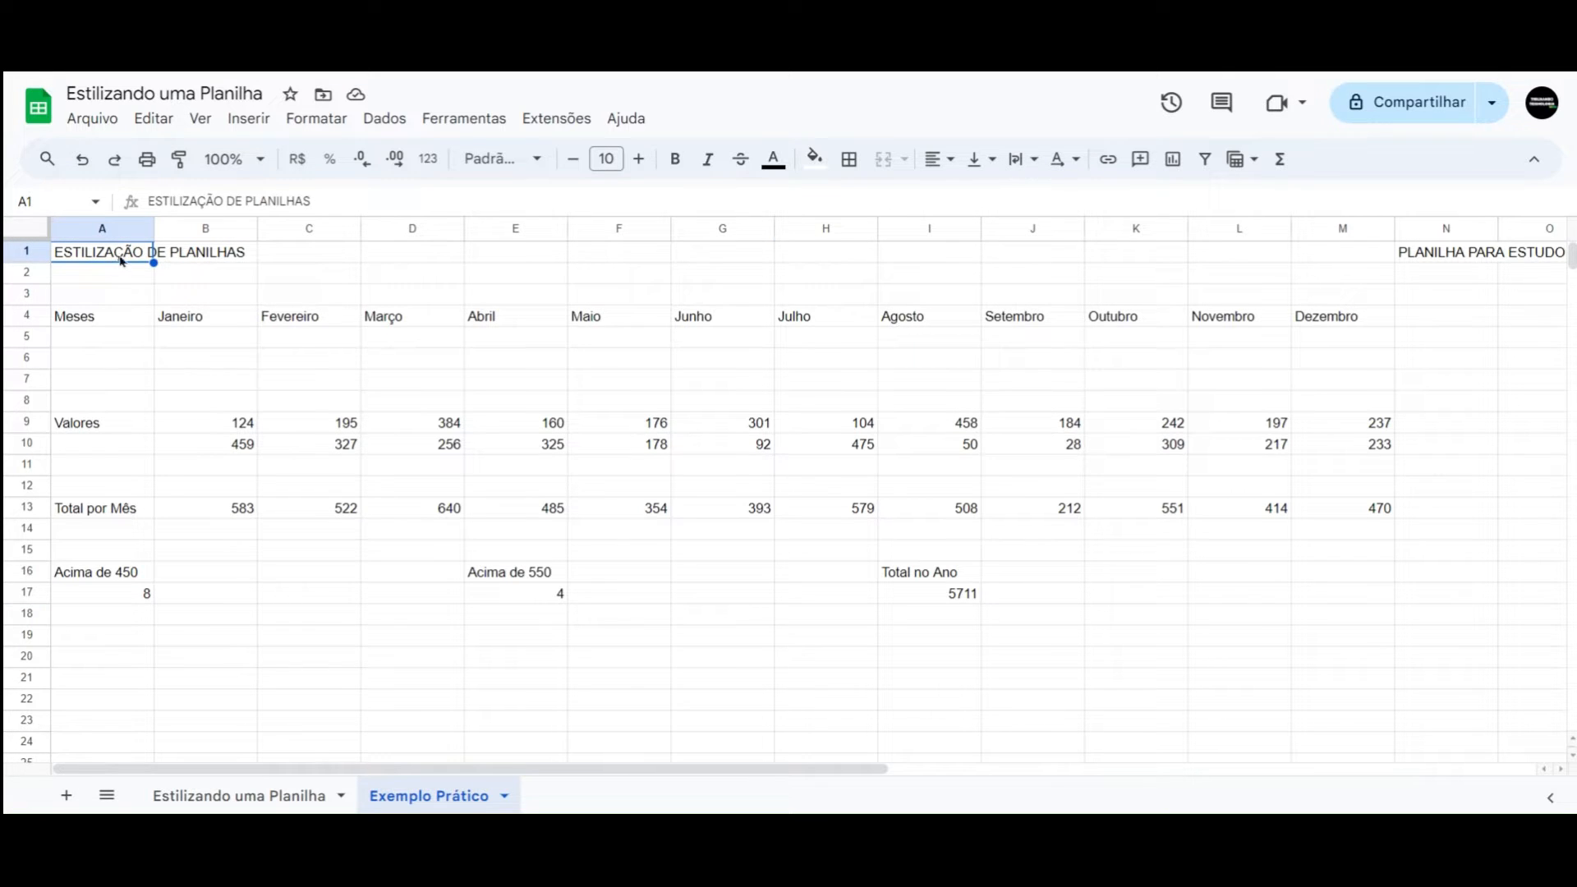
pyautogui.moveTo(120, 261); pyautogui.dragTo(1317, 279)
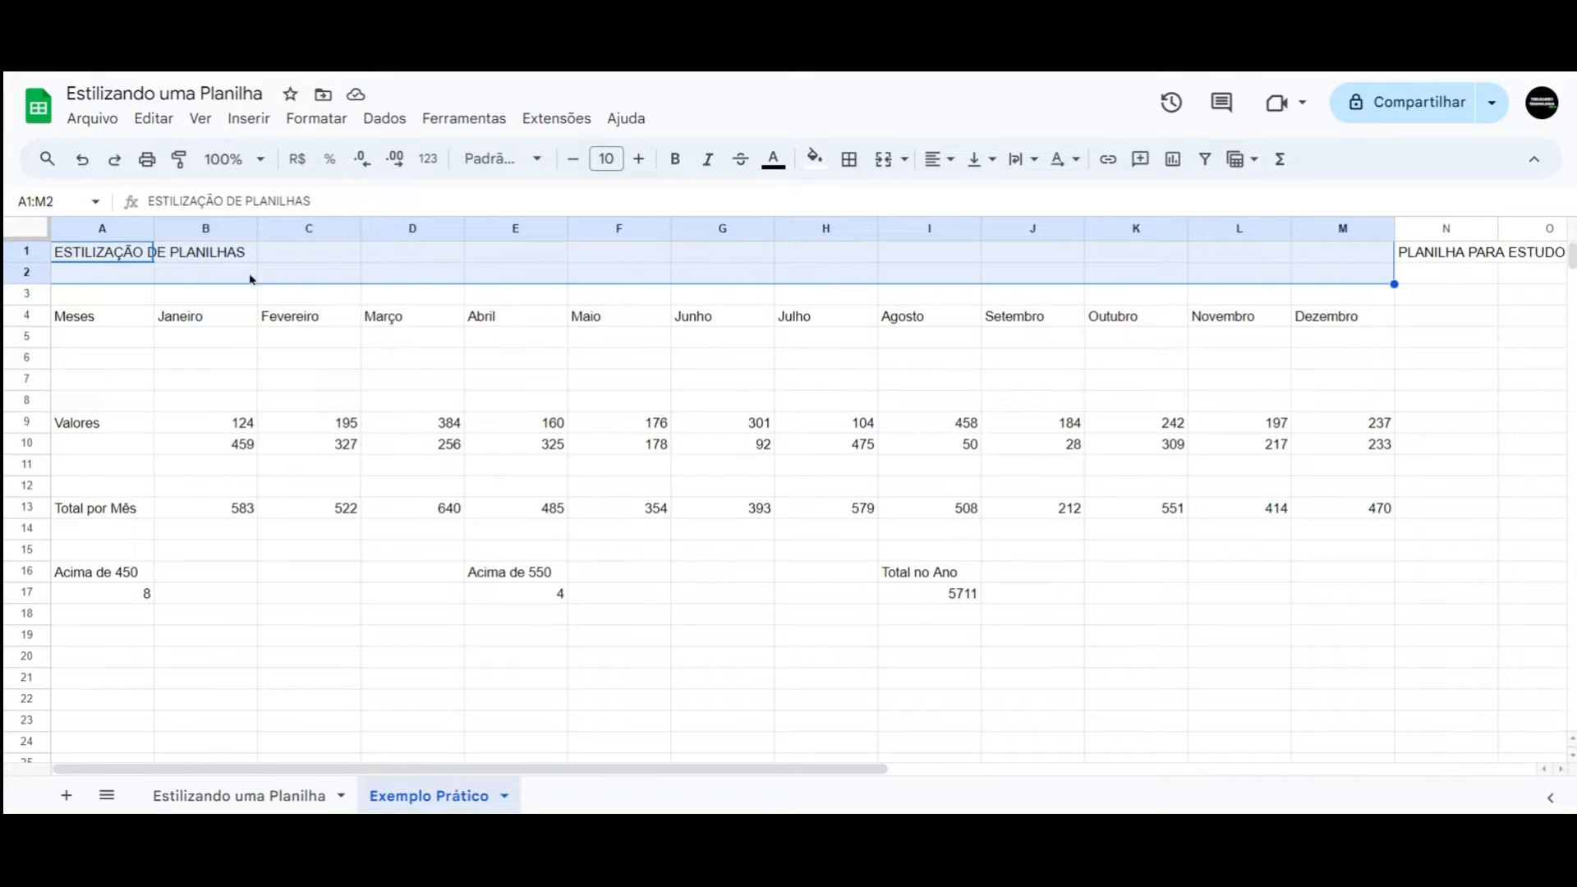
pyautogui.click(882, 158)
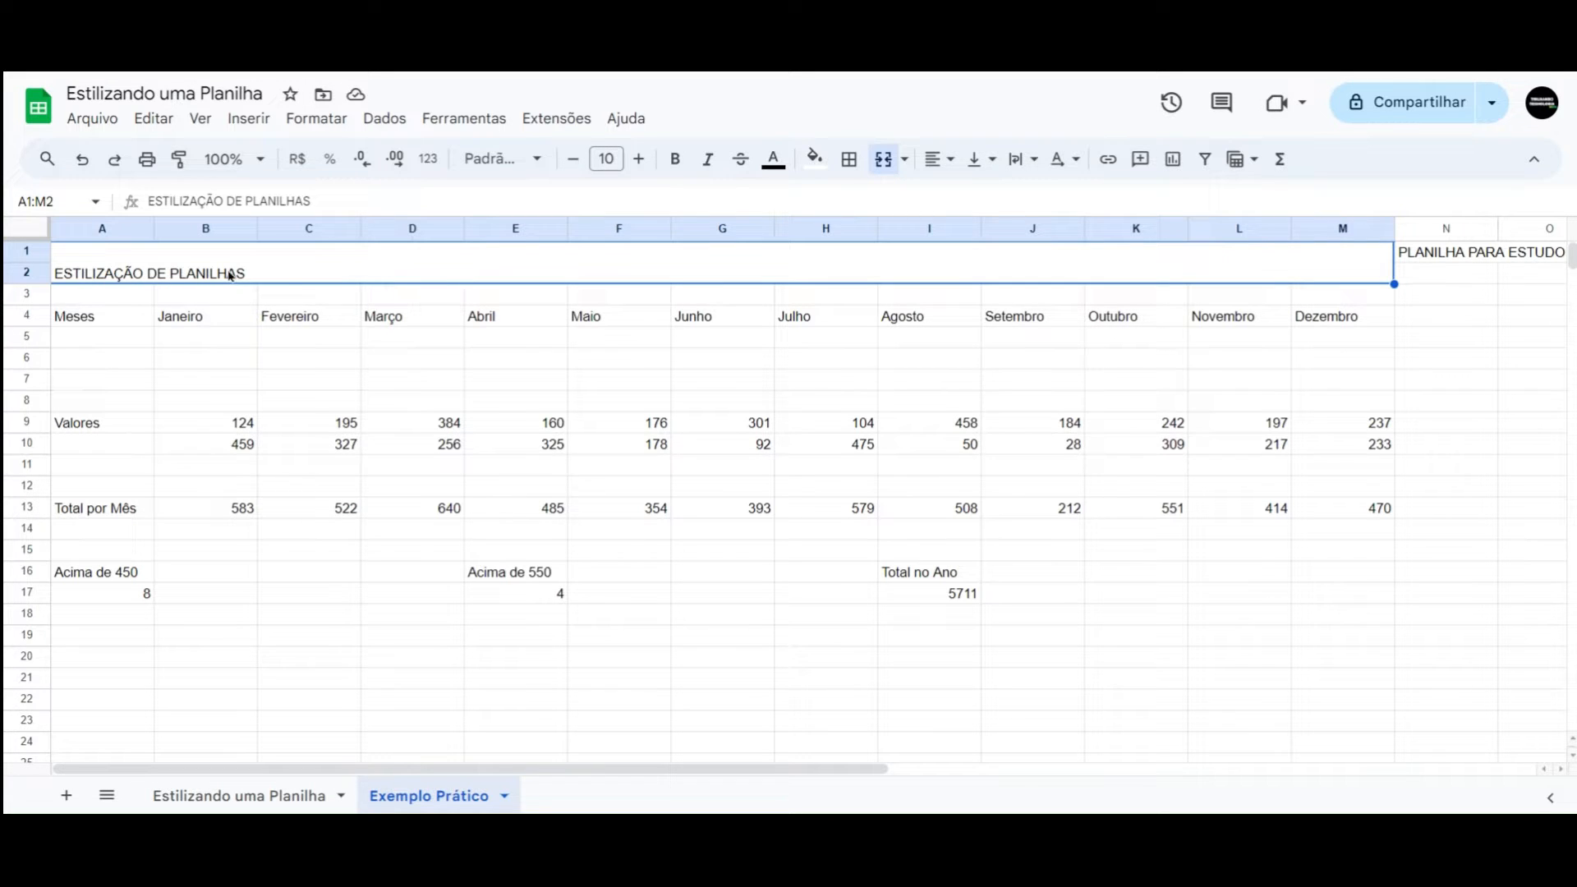
pyautogui.click(937, 162)
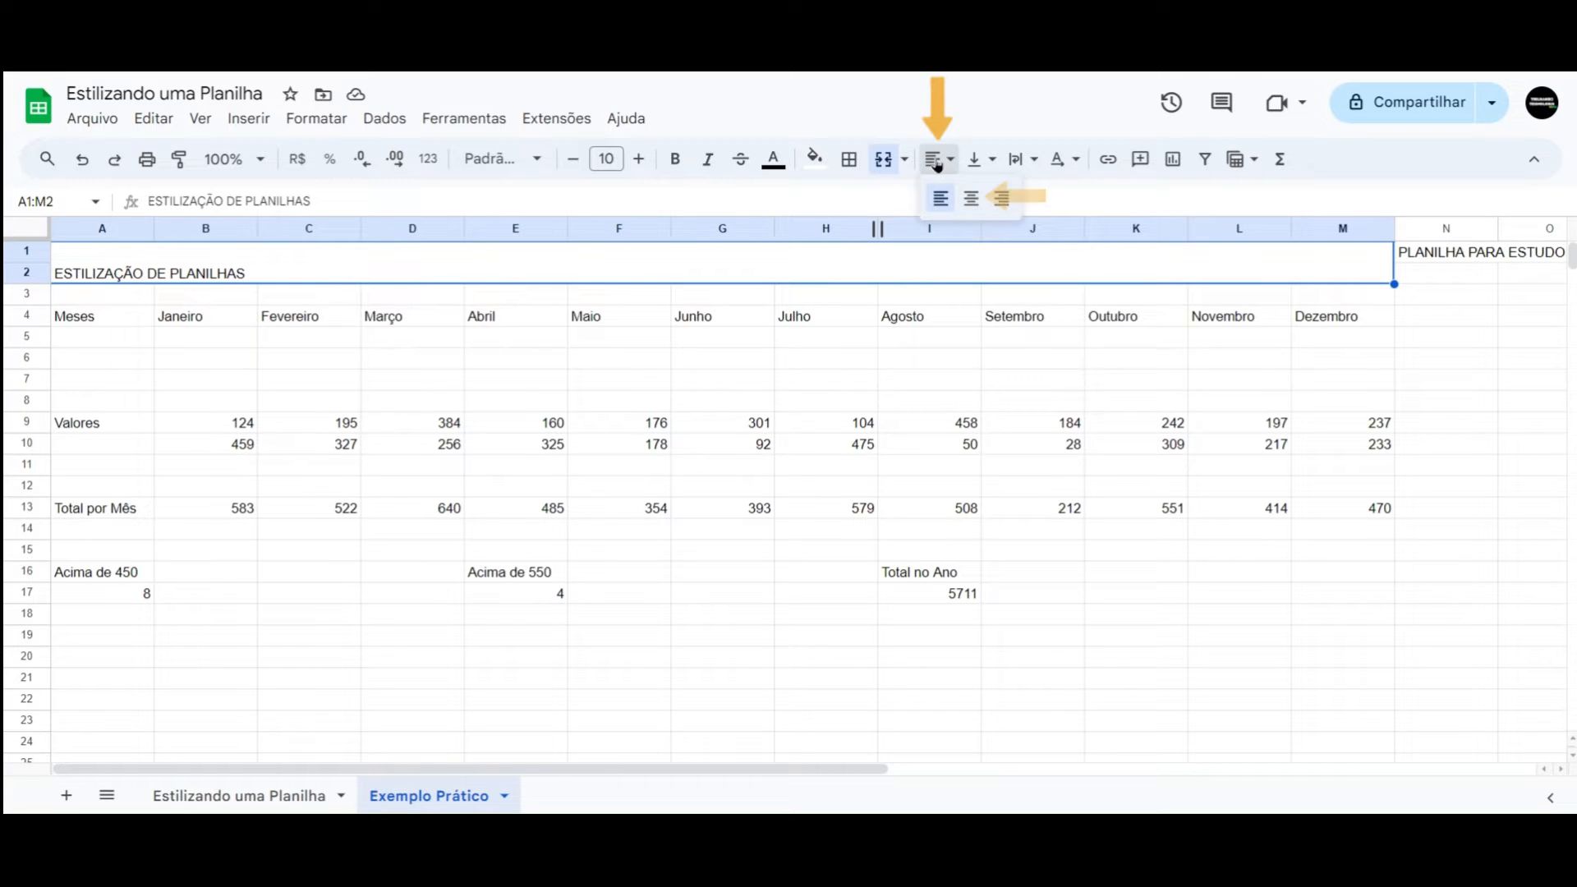
pyautogui.click(970, 201)
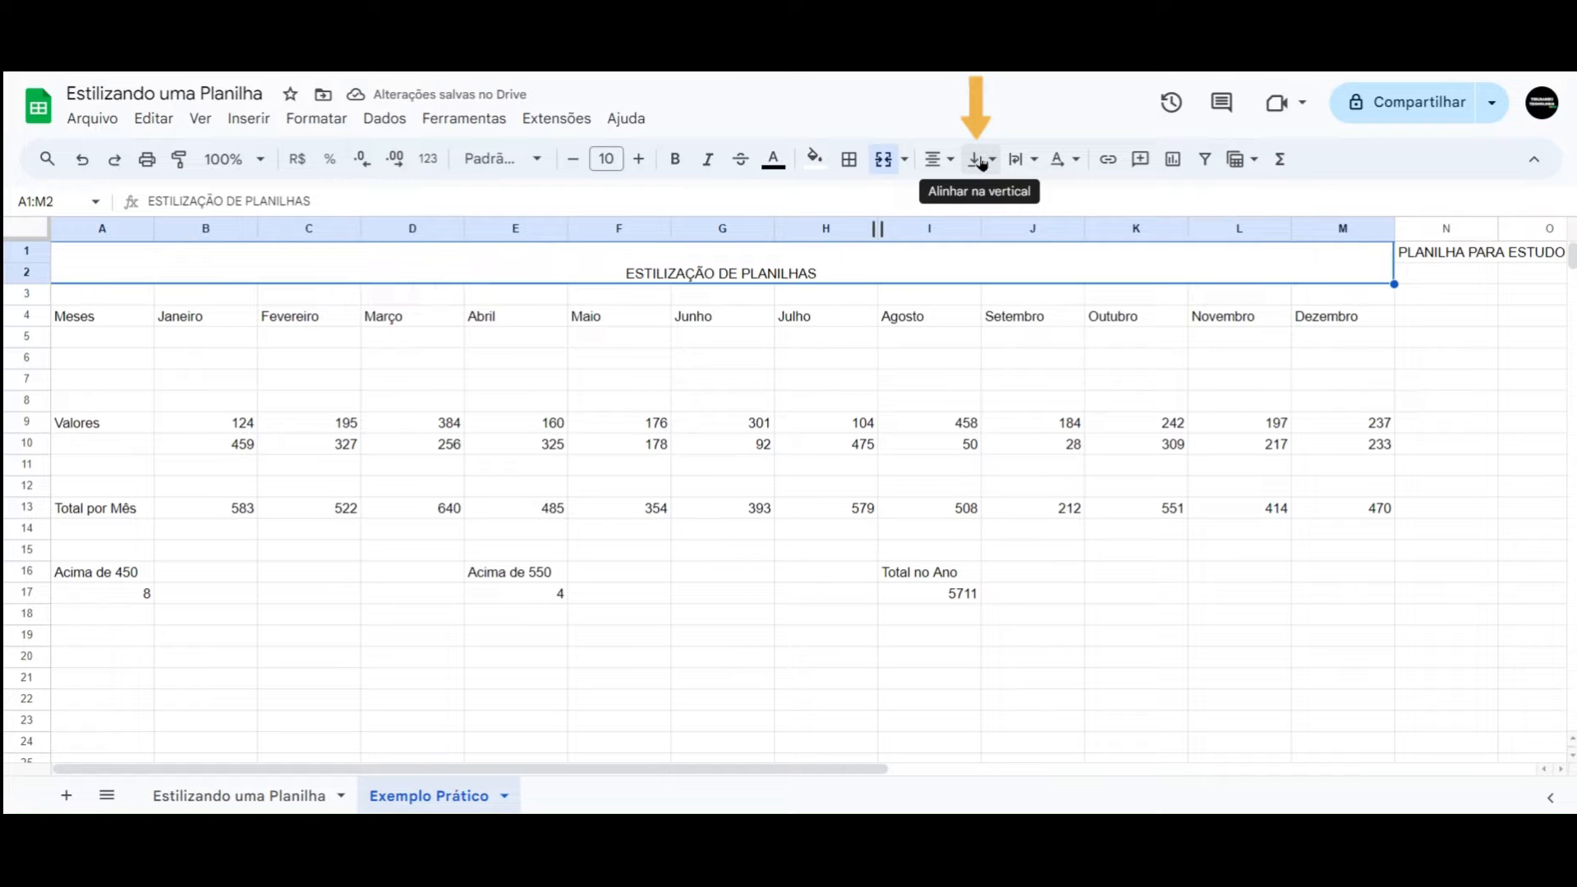
pyautogui.click(976, 164)
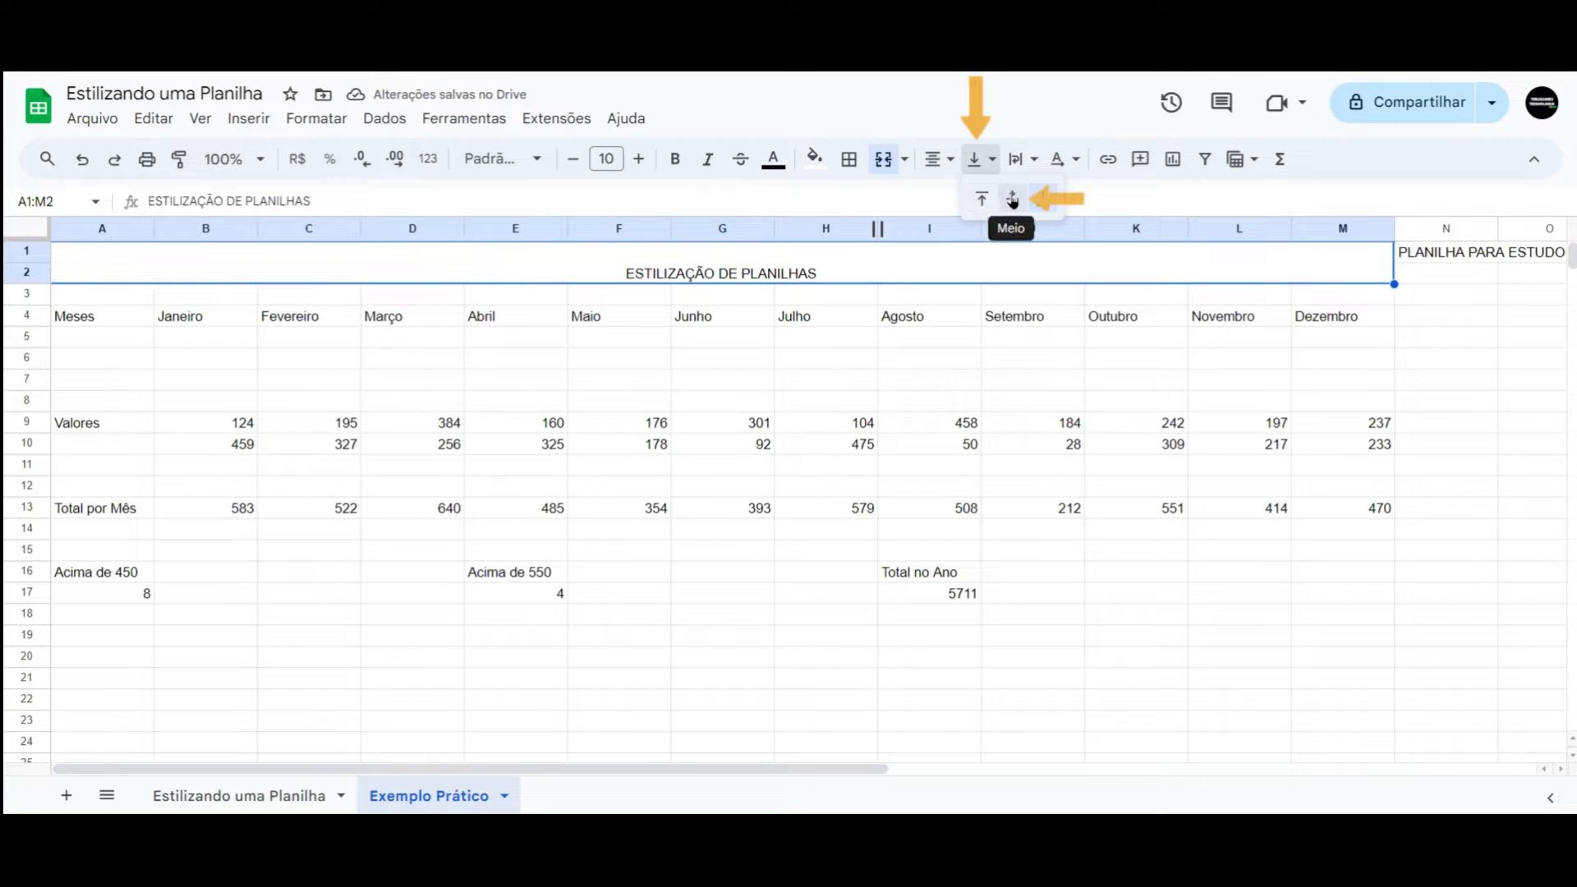
pyautogui.click(1012, 199)
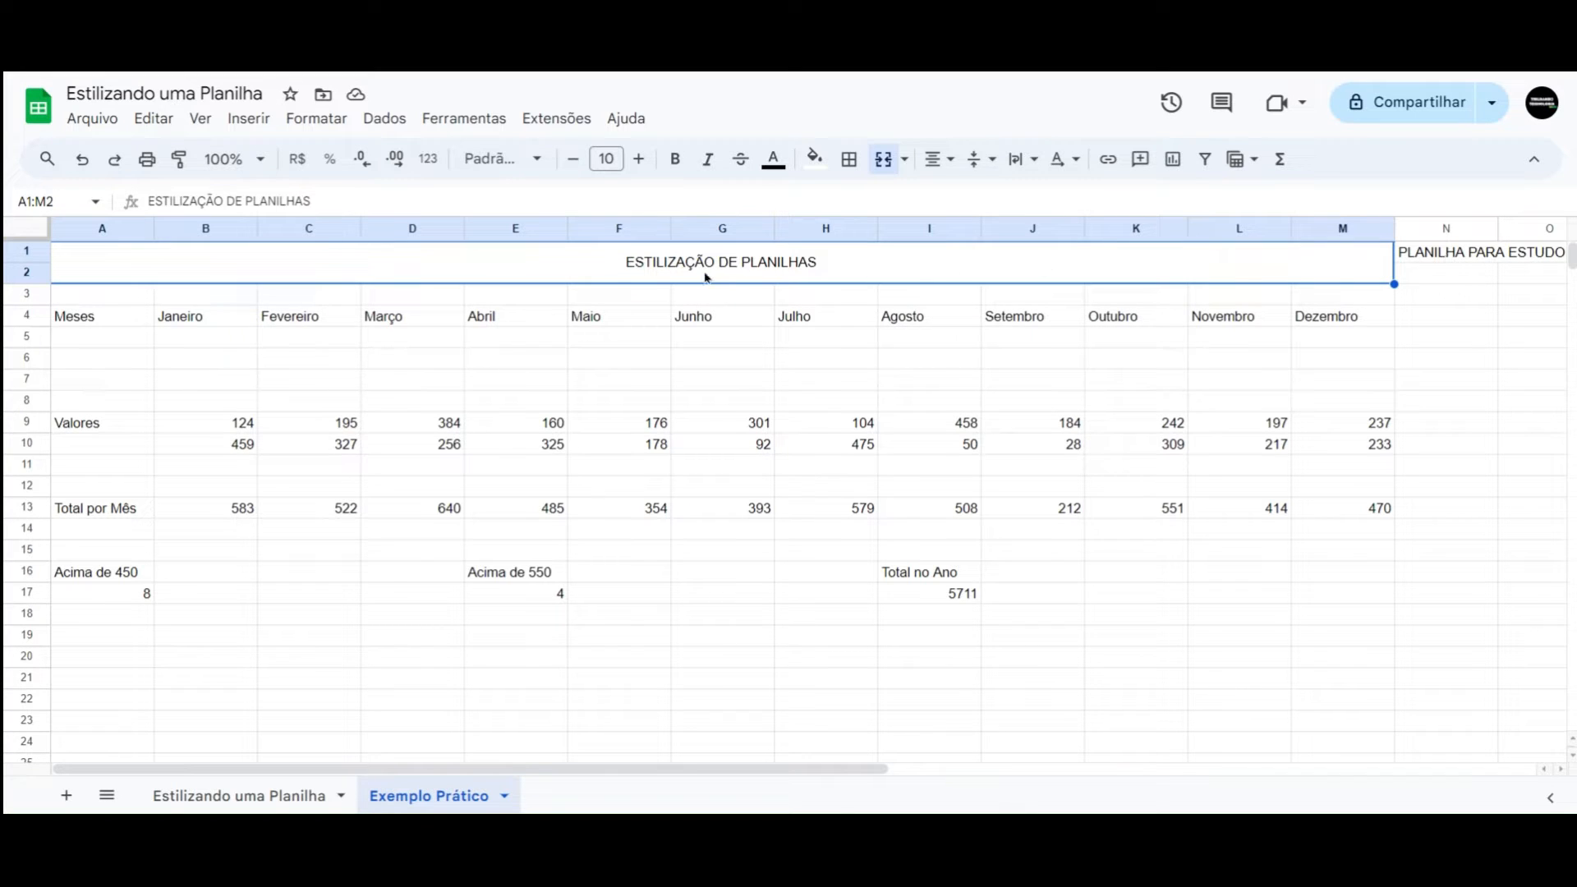
# - Merge N1:O25 and set PLANILHA PARA ESTUDO centred in both directions with vertically stacked text
pyautogui.moveTo(1430, 262); pyautogui.dragTo(1527, 764)
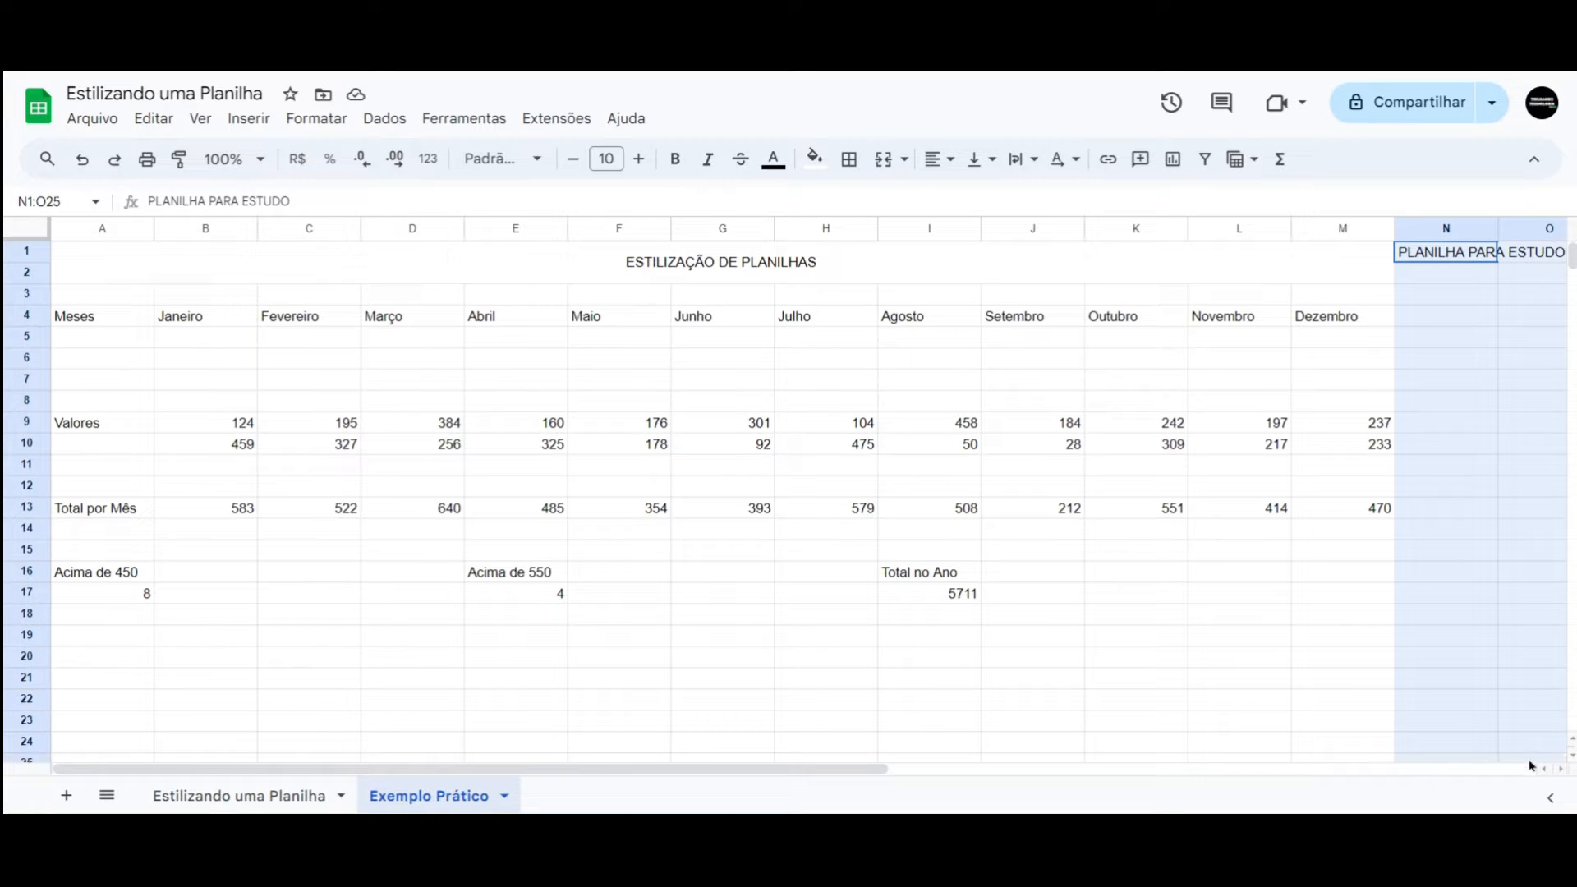
pyautogui.click(883, 162)
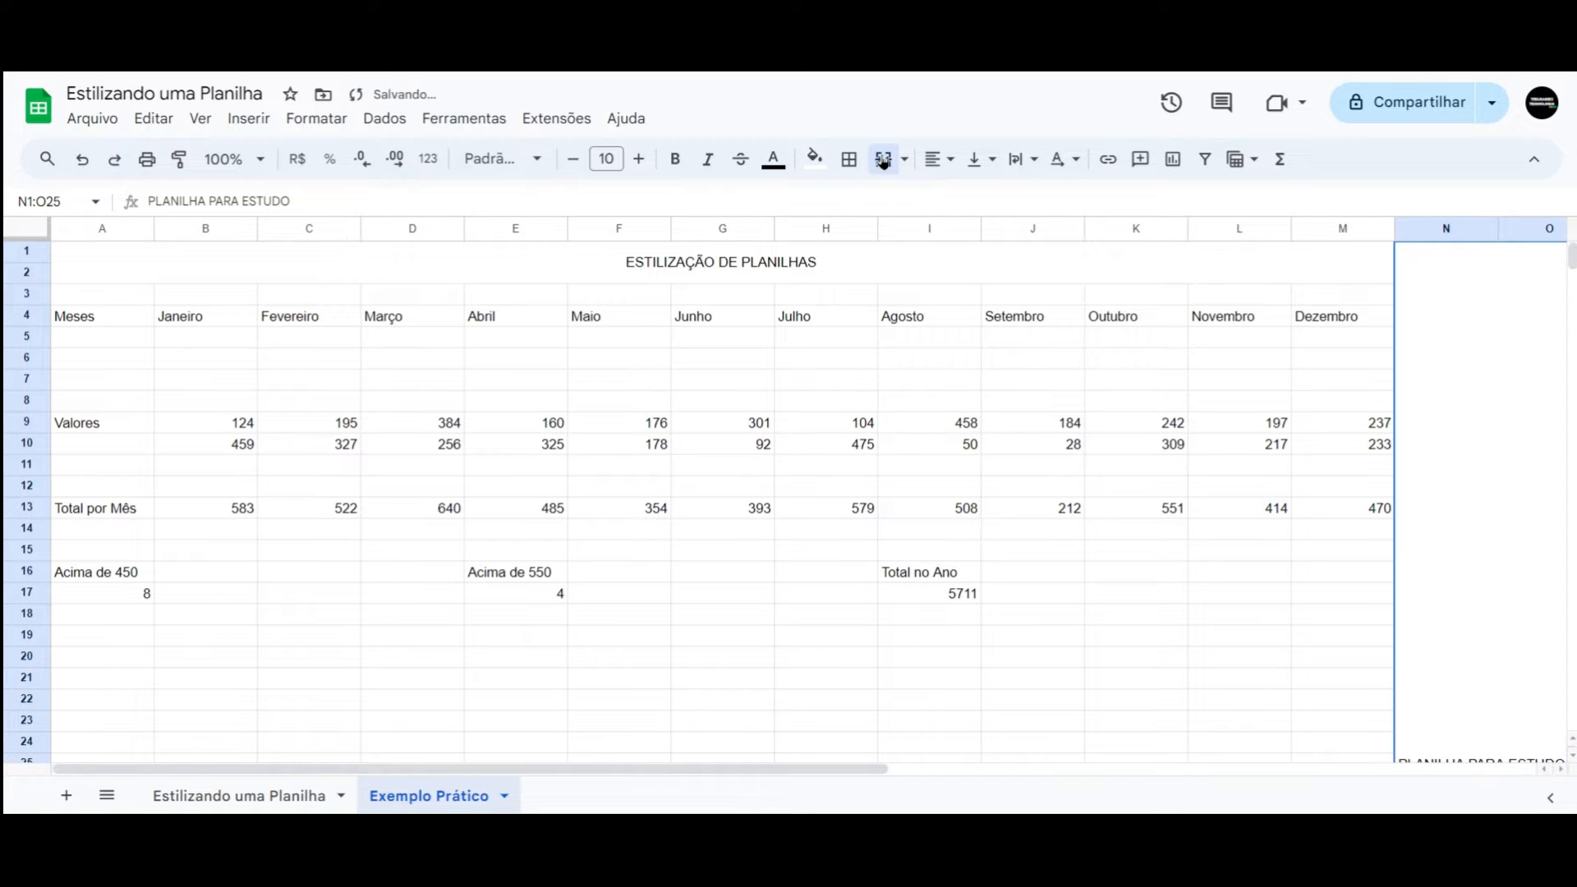
pyautogui.click(933, 158)
pyautogui.click(969, 202)
pyautogui.click(982, 161)
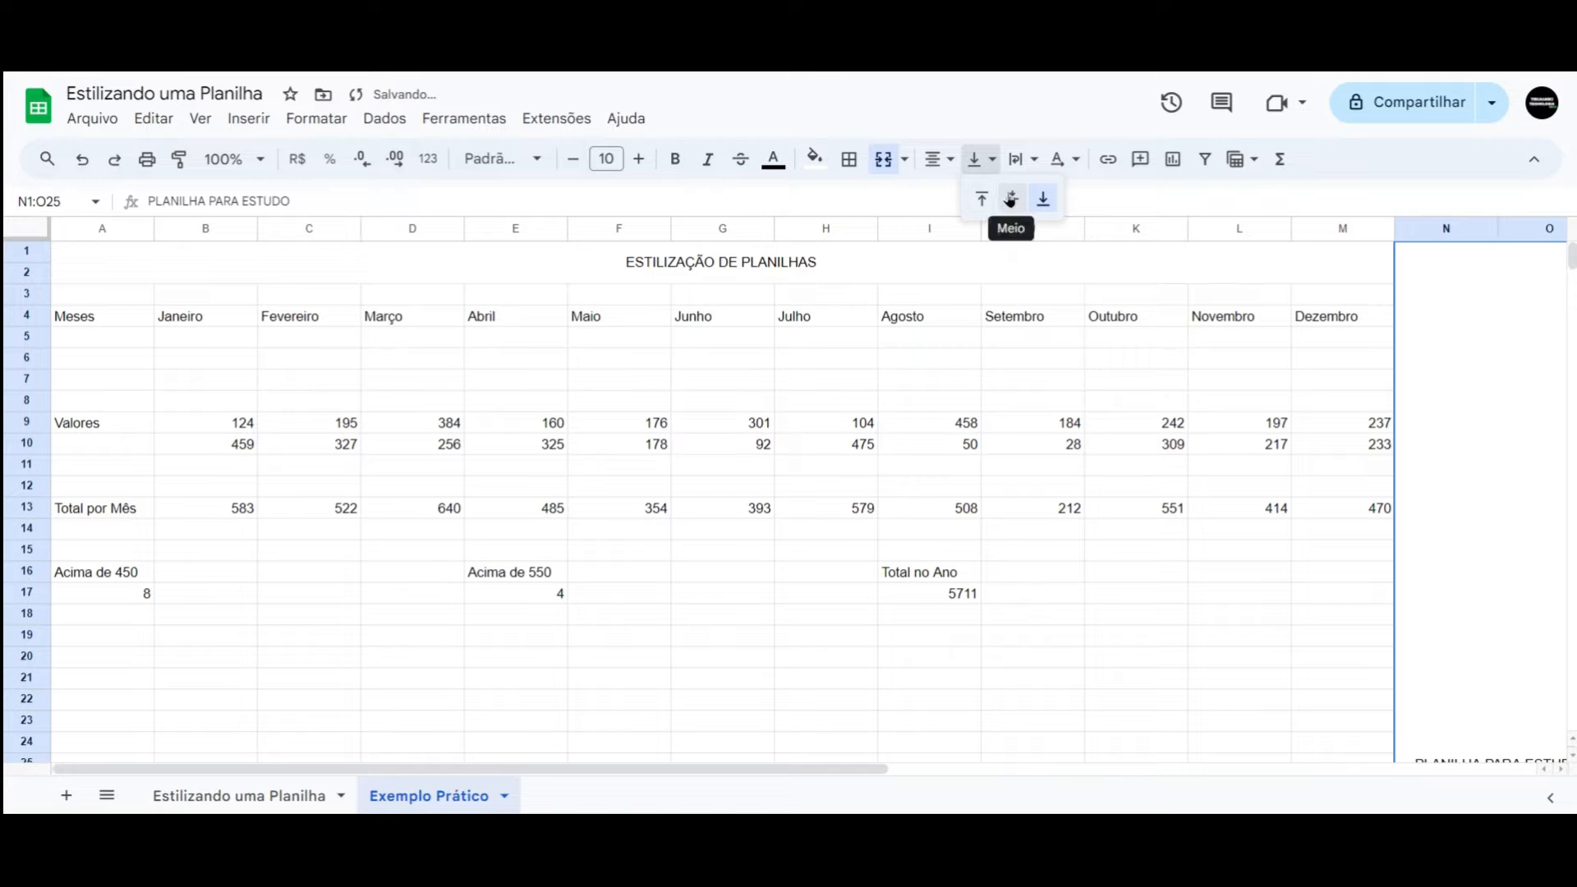
pyautogui.click(1012, 198)
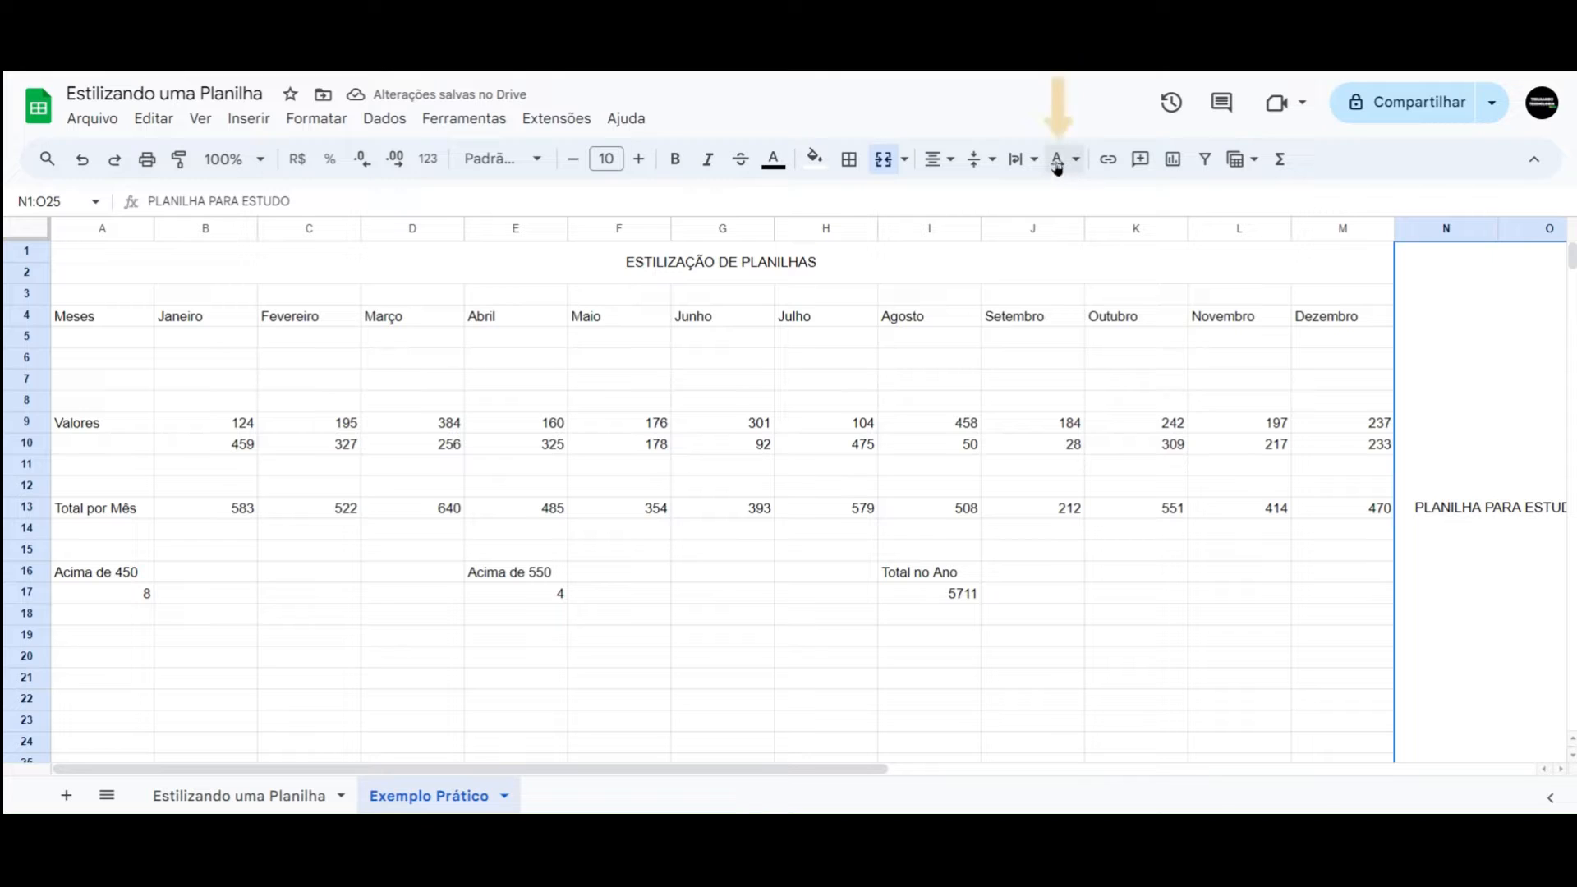
pyautogui.click(1064, 160)
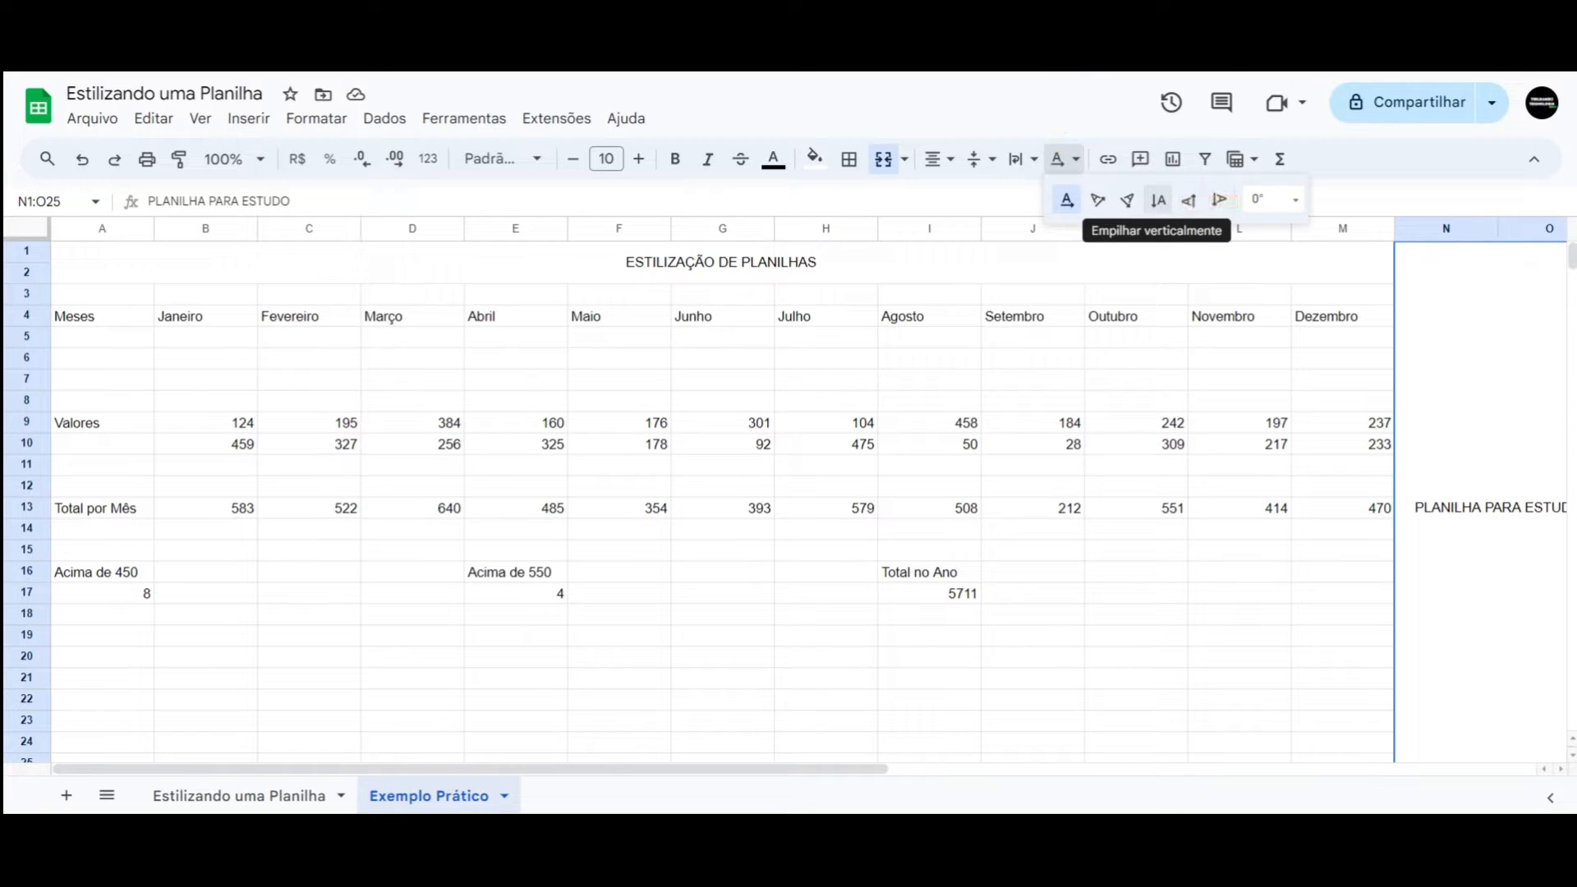
pyautogui.click(1158, 201)
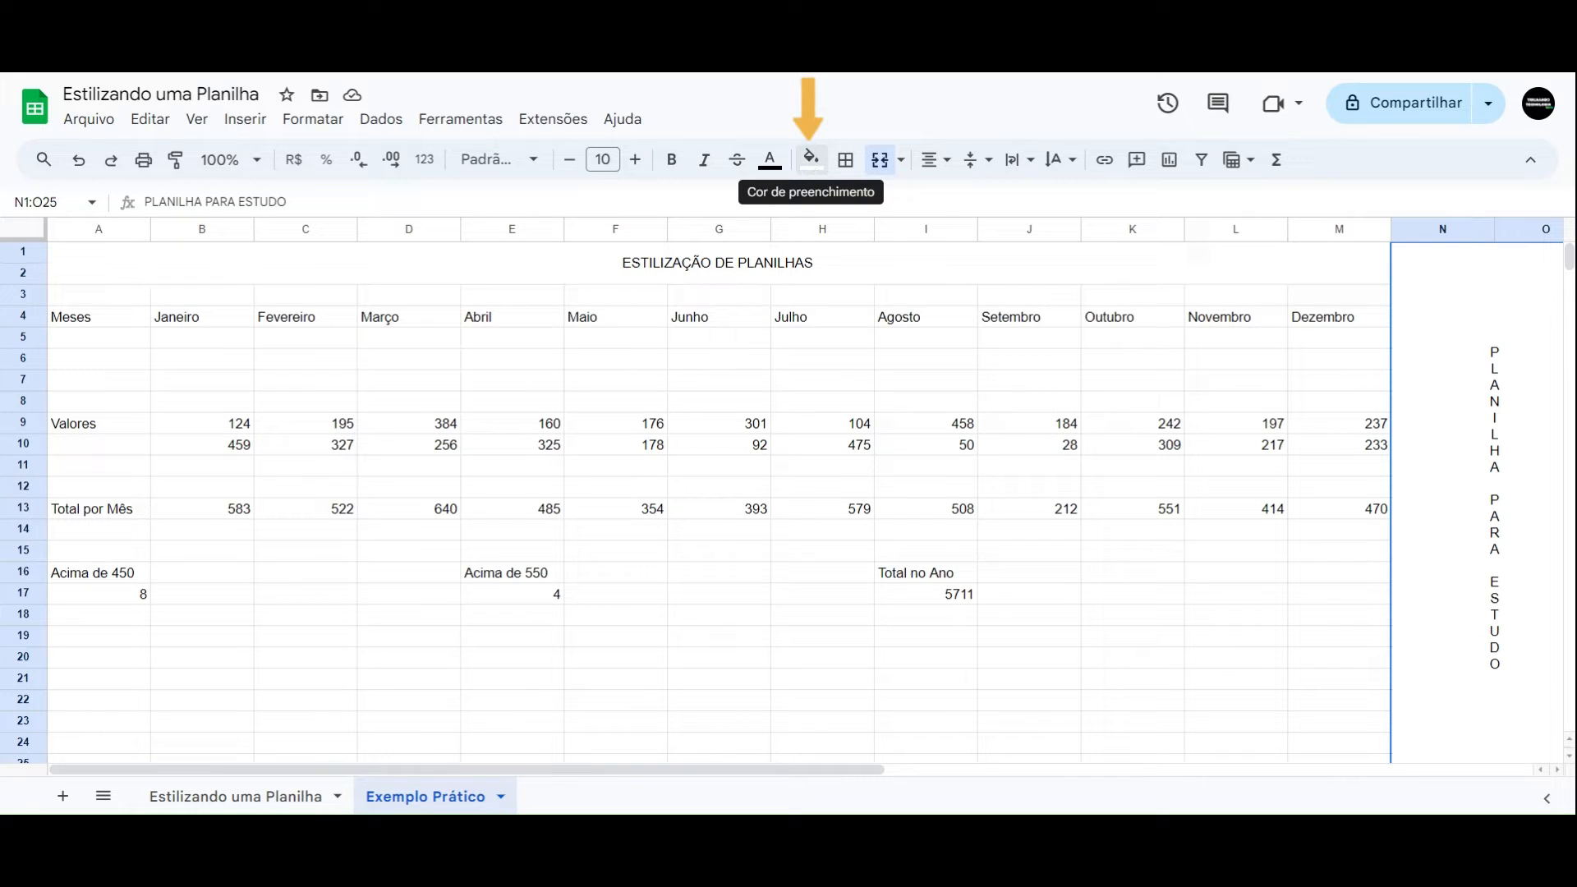
# - Fill the merged N1:O25 block with a very light blue
pyautogui.click(810, 159)
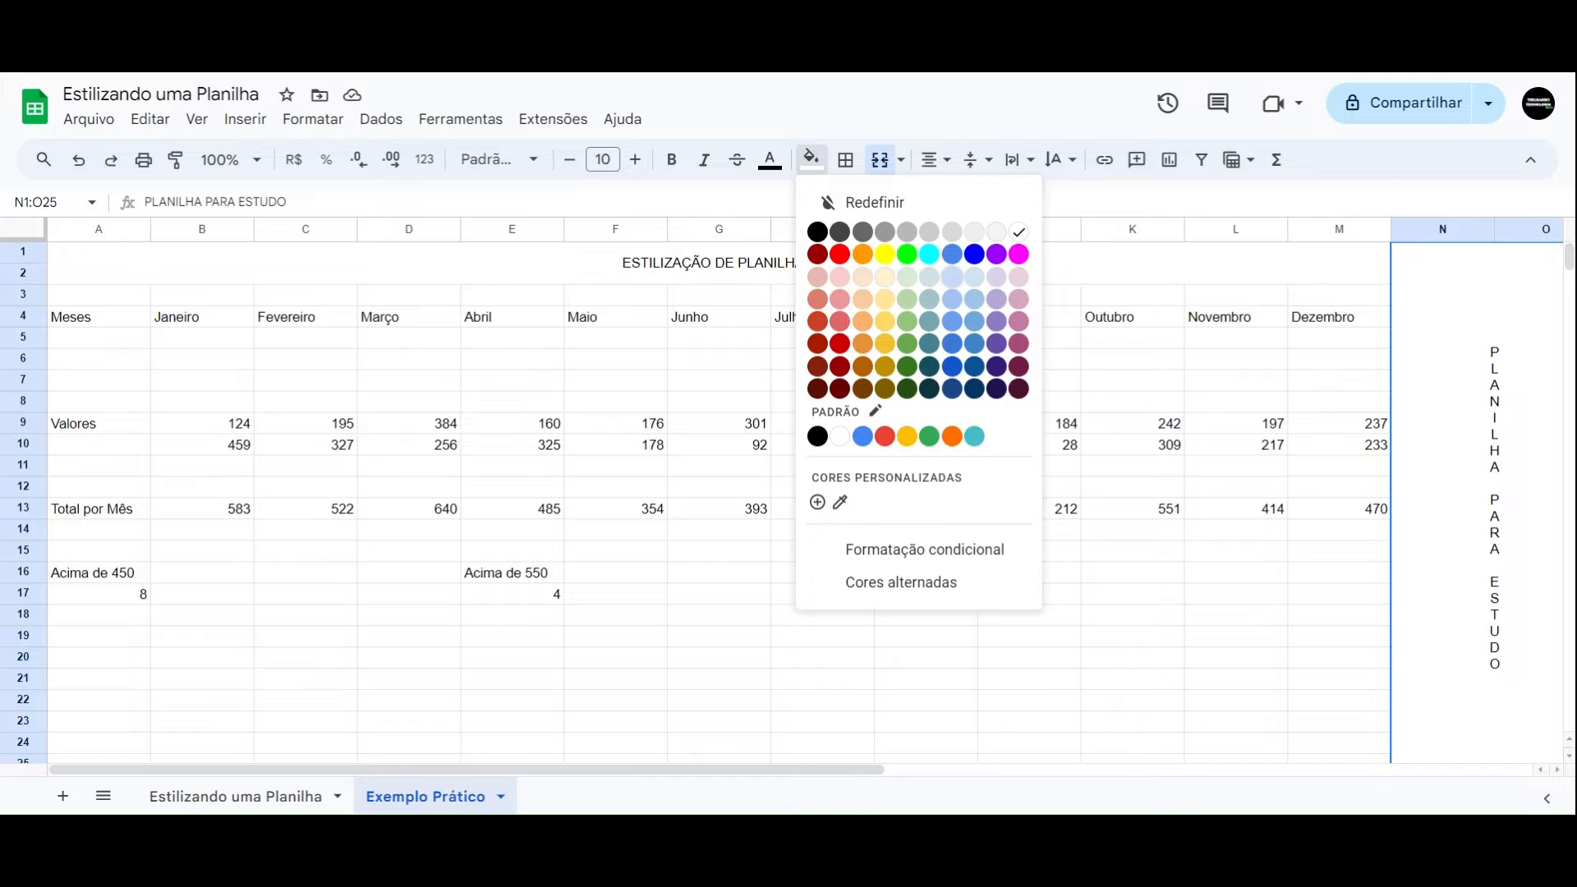
pyautogui.click(952, 277)
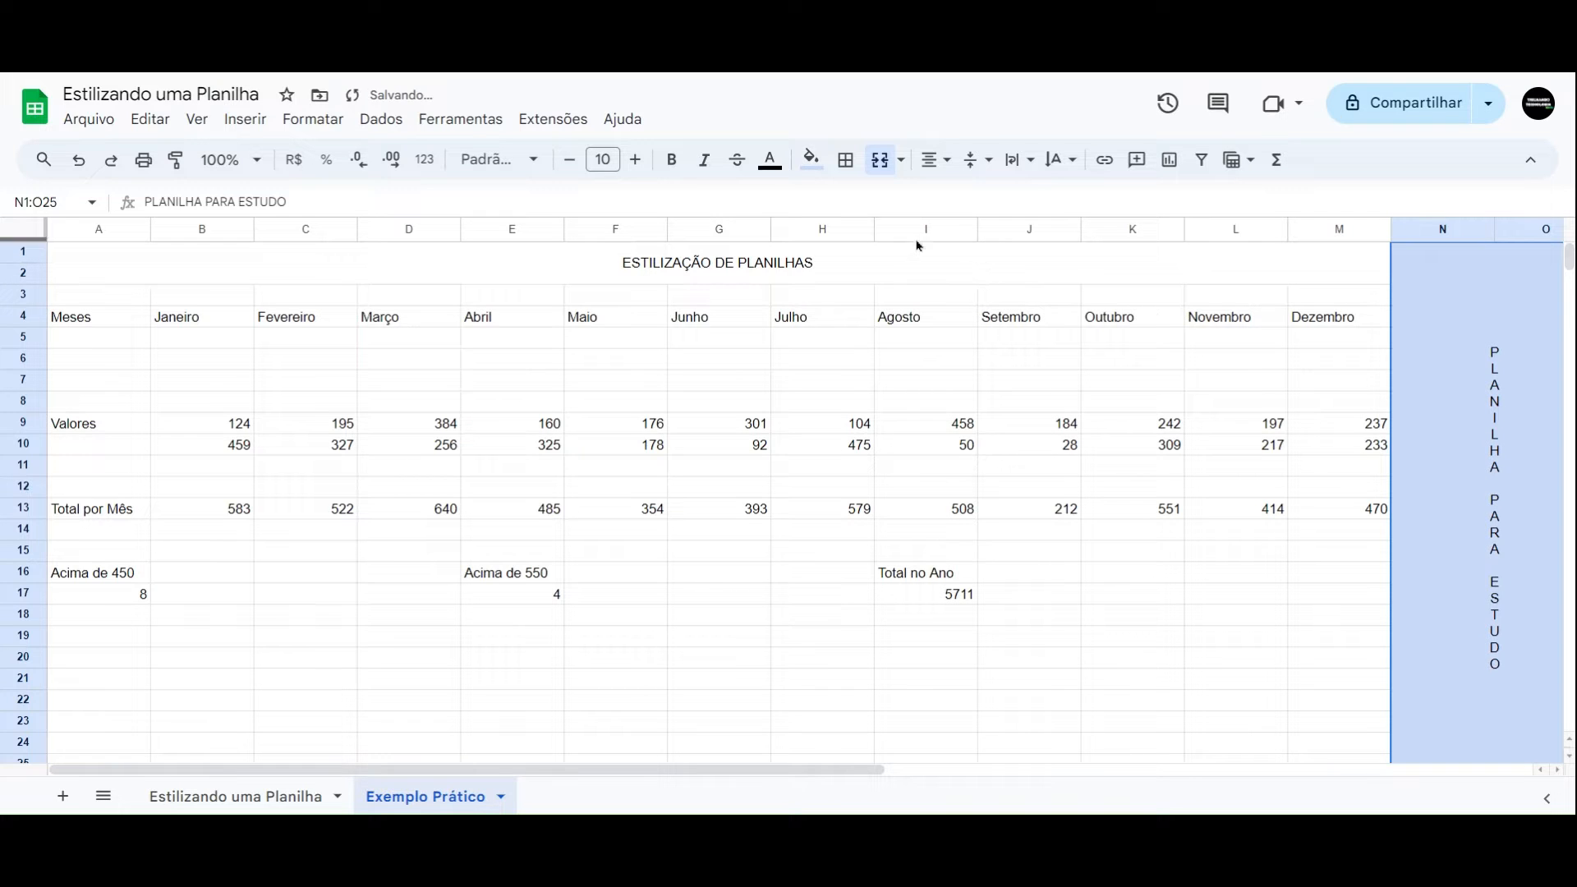
# - Fill the merged title block A1:M2 with a medium-light blue
pyautogui.click(851, 271)
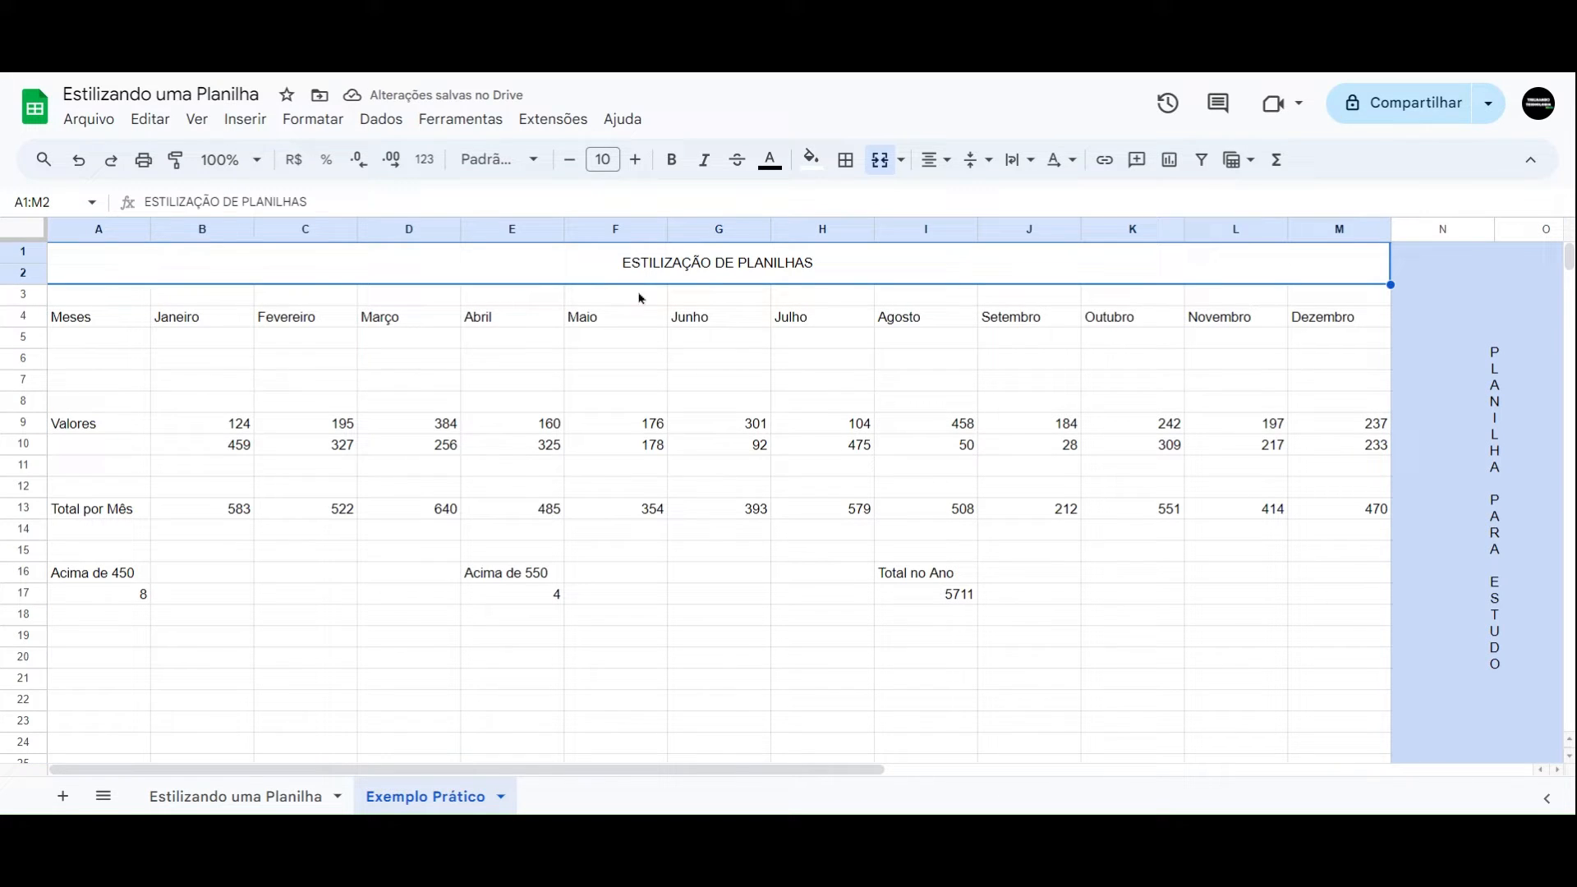
pyautogui.click(812, 160)
pyautogui.click(952, 300)
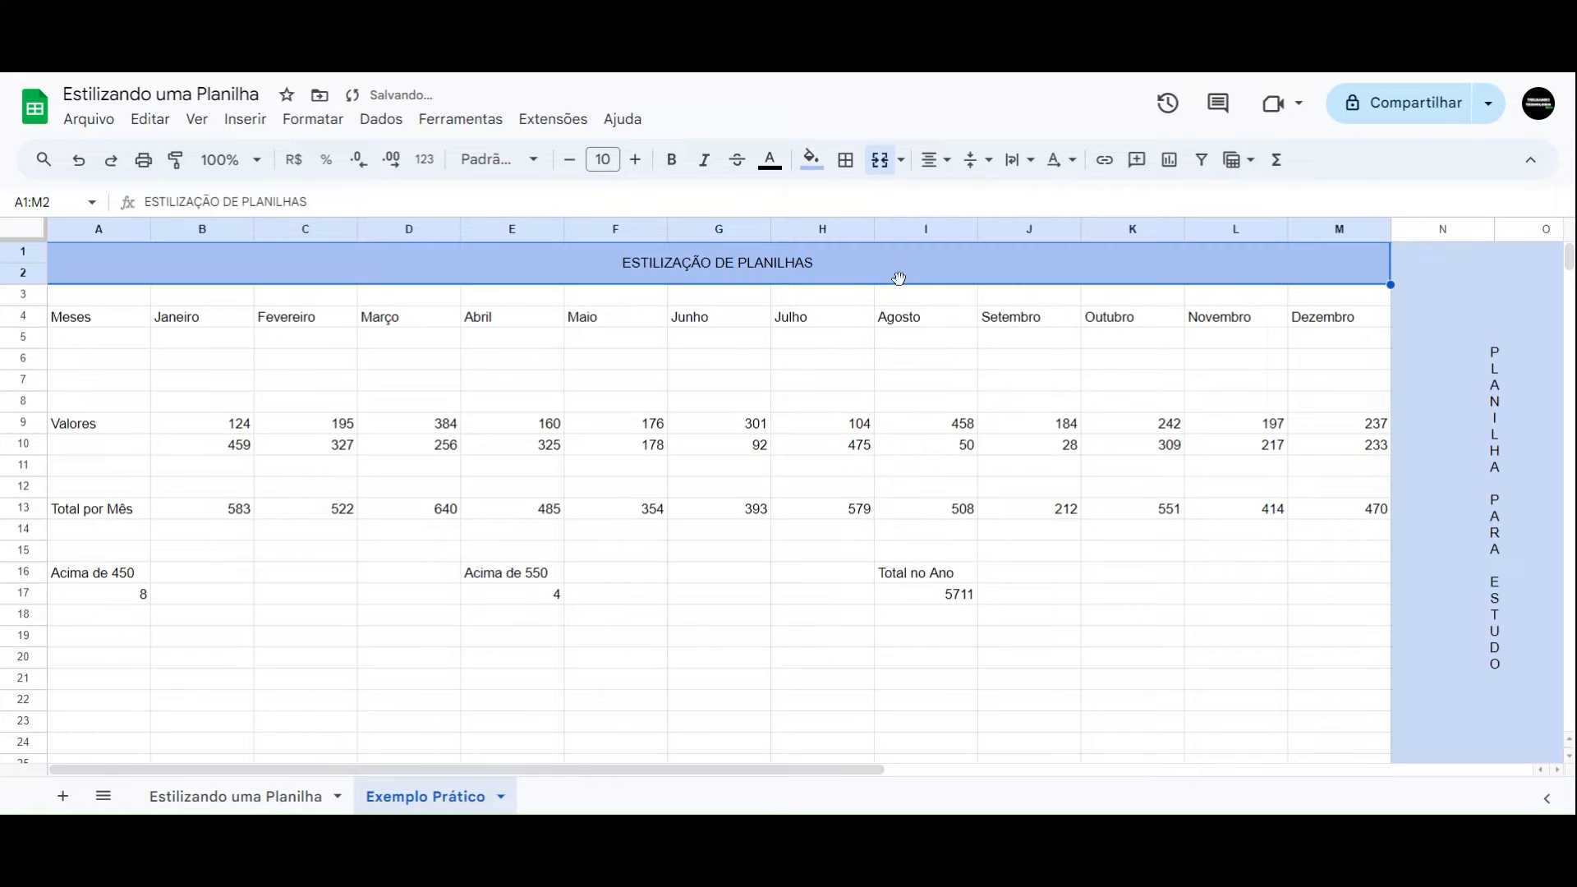
pyautogui.click(770, 298)
pyautogui.click(728, 277)
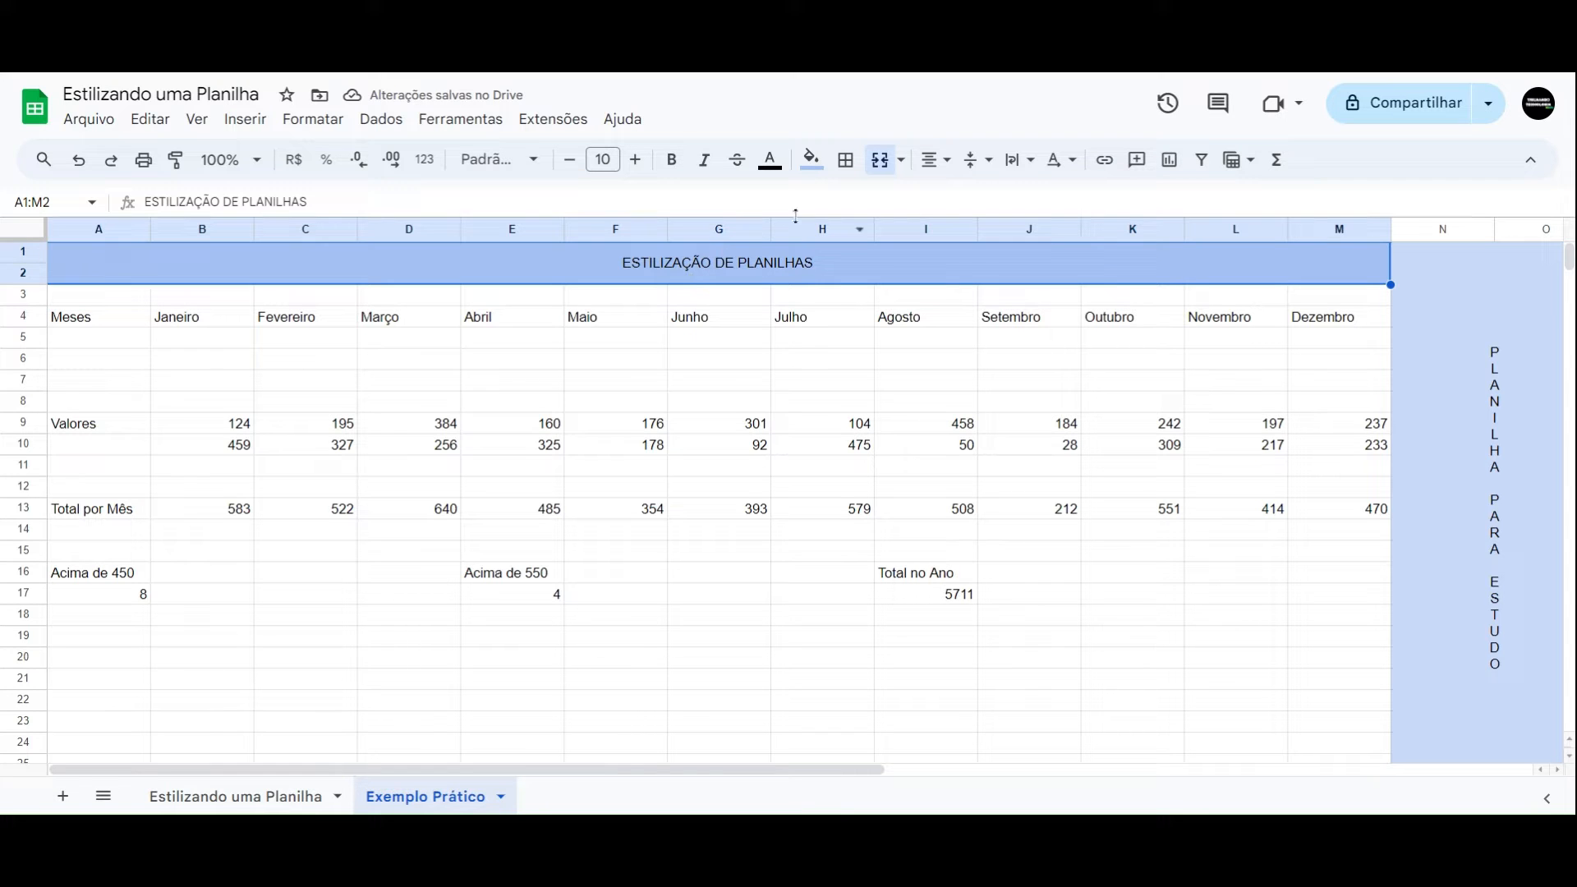
# - Format the title in A1:M2 with a dark blue fill and white text at font size 24
pyautogui.click(810, 158)
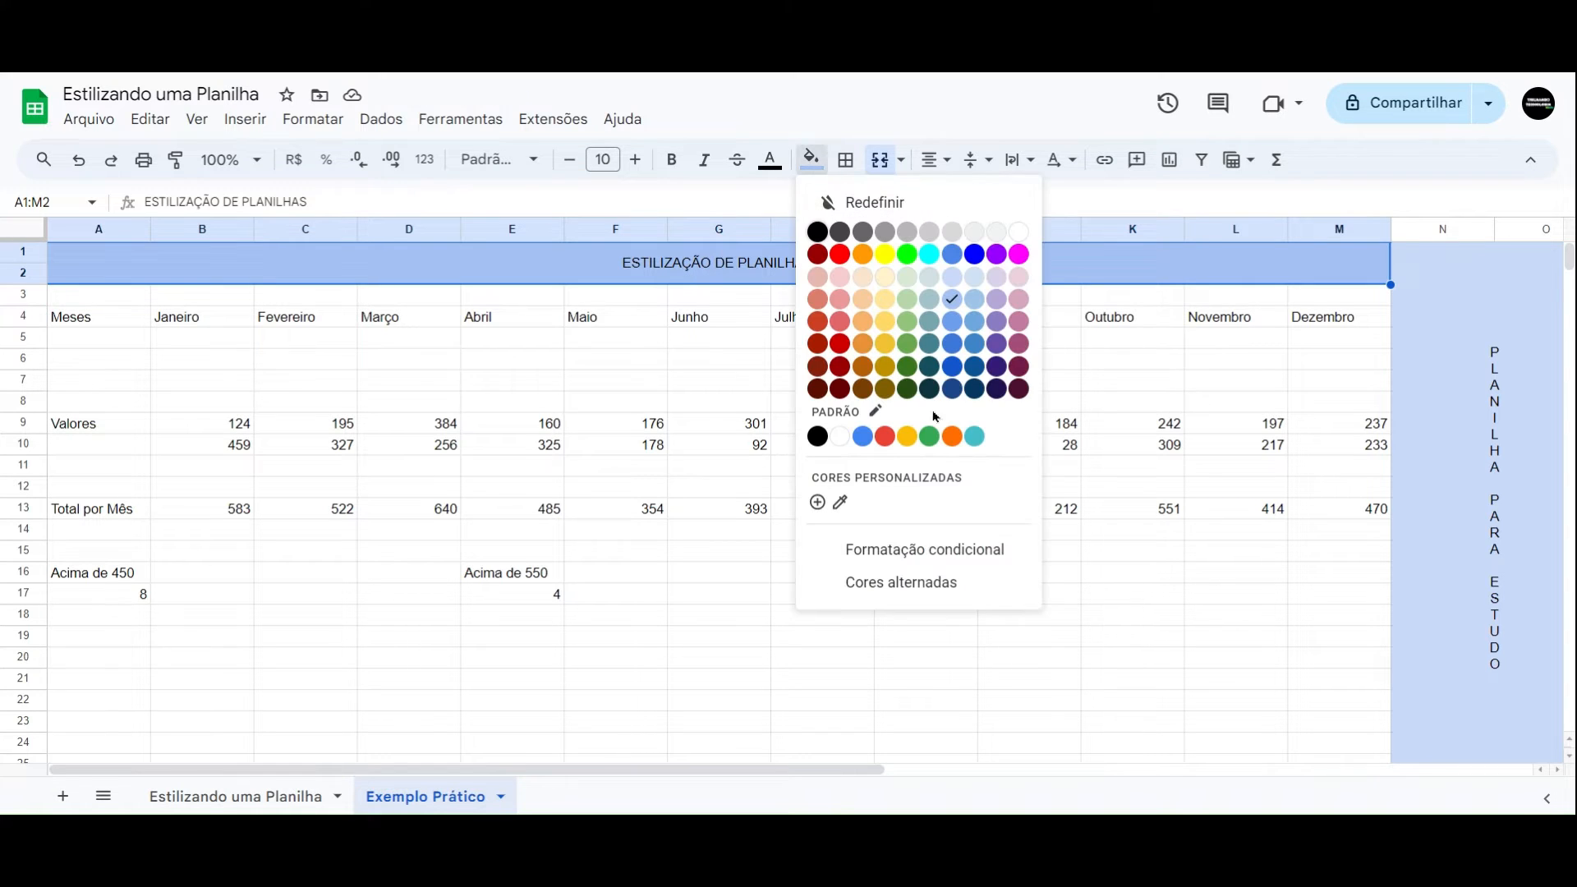
pyautogui.click(952, 391)
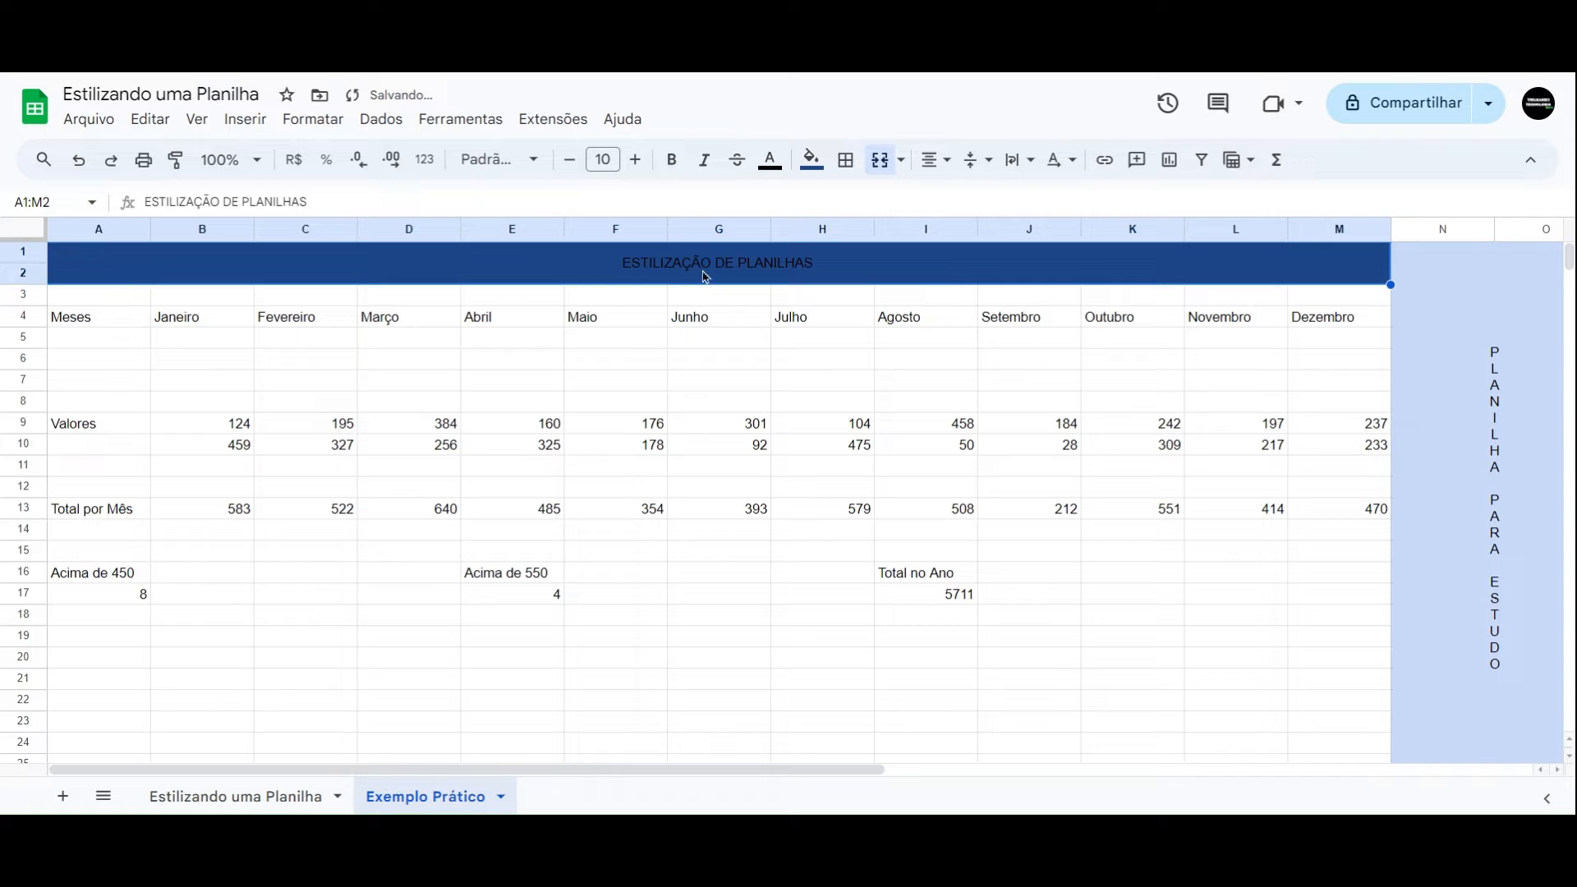
pyautogui.click(771, 164)
pyautogui.click(977, 237)
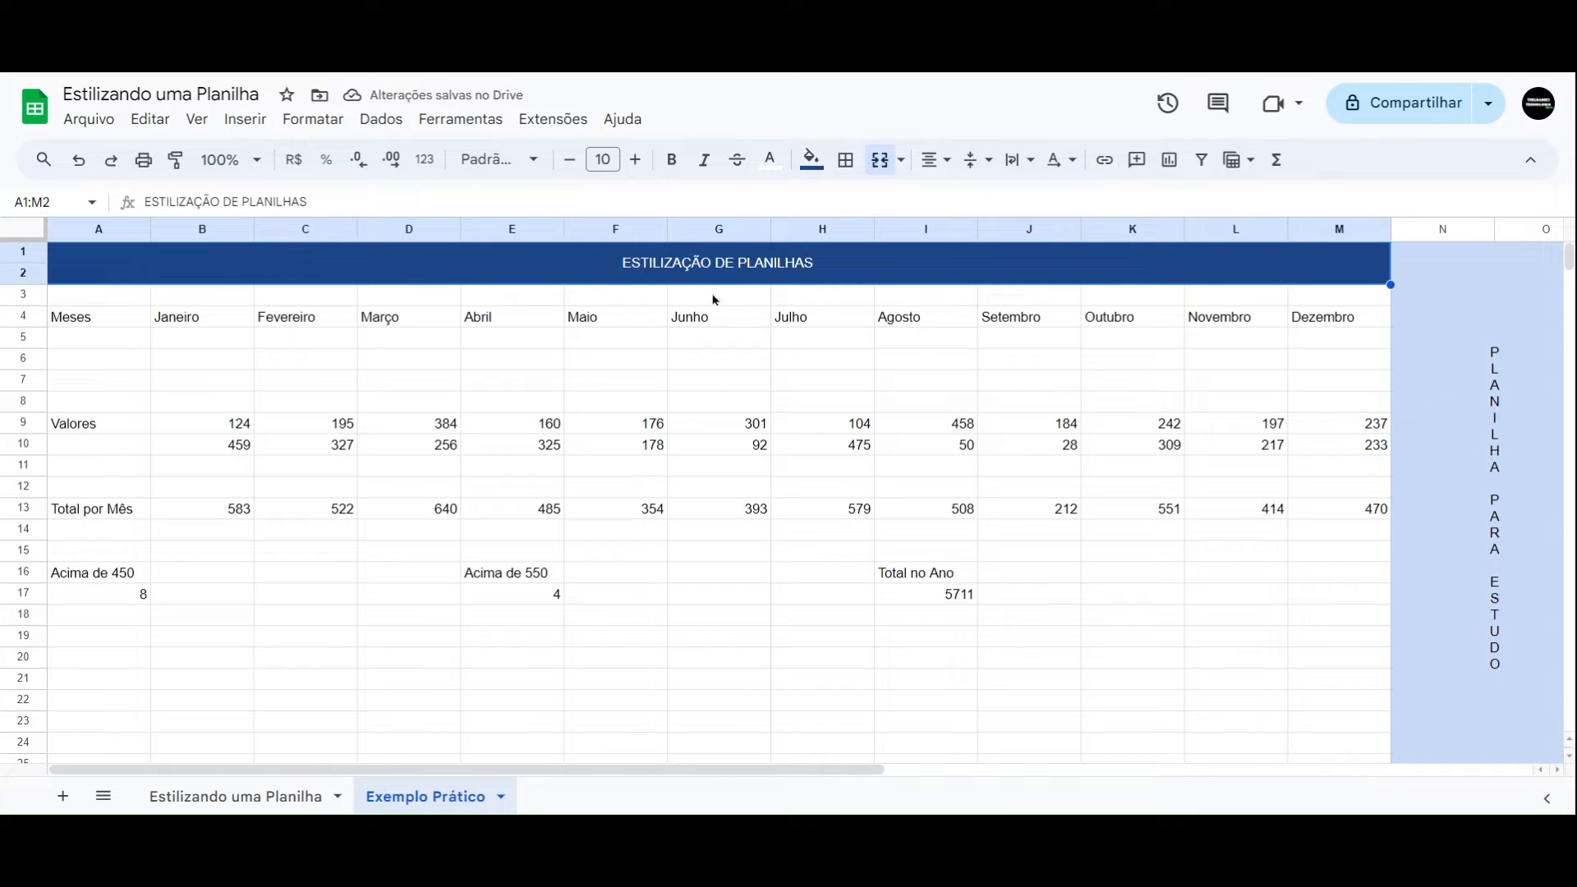
pyautogui.click(616, 160)
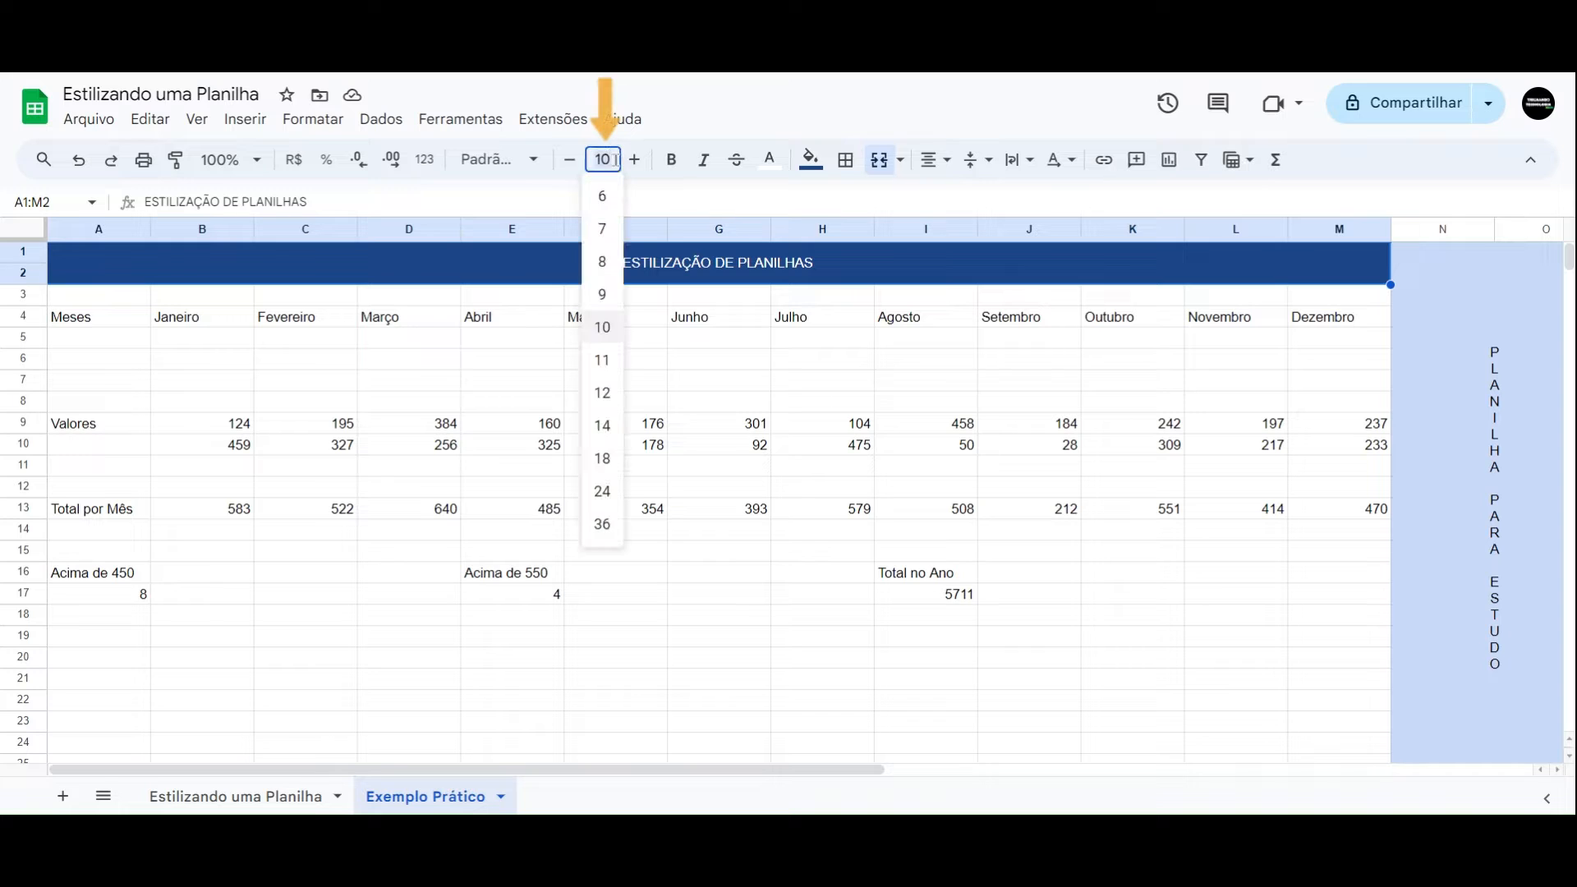
pyautogui.click(602, 491)
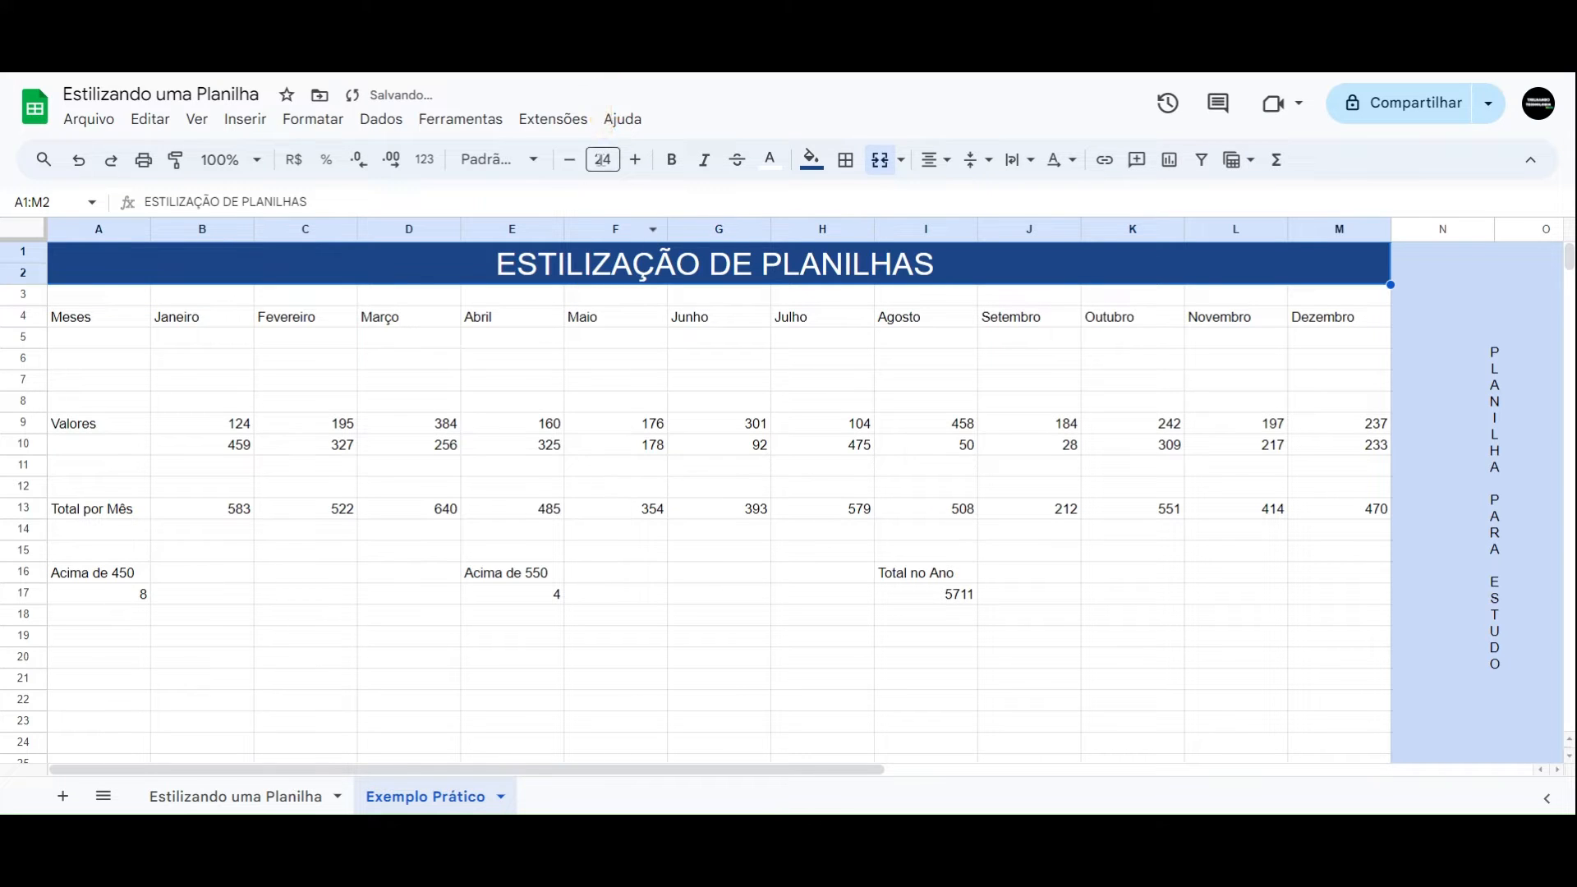
# - Set the font size of the vertical PLANILHA PARA ESTUDO title to 14
pyautogui.click(1518, 400)
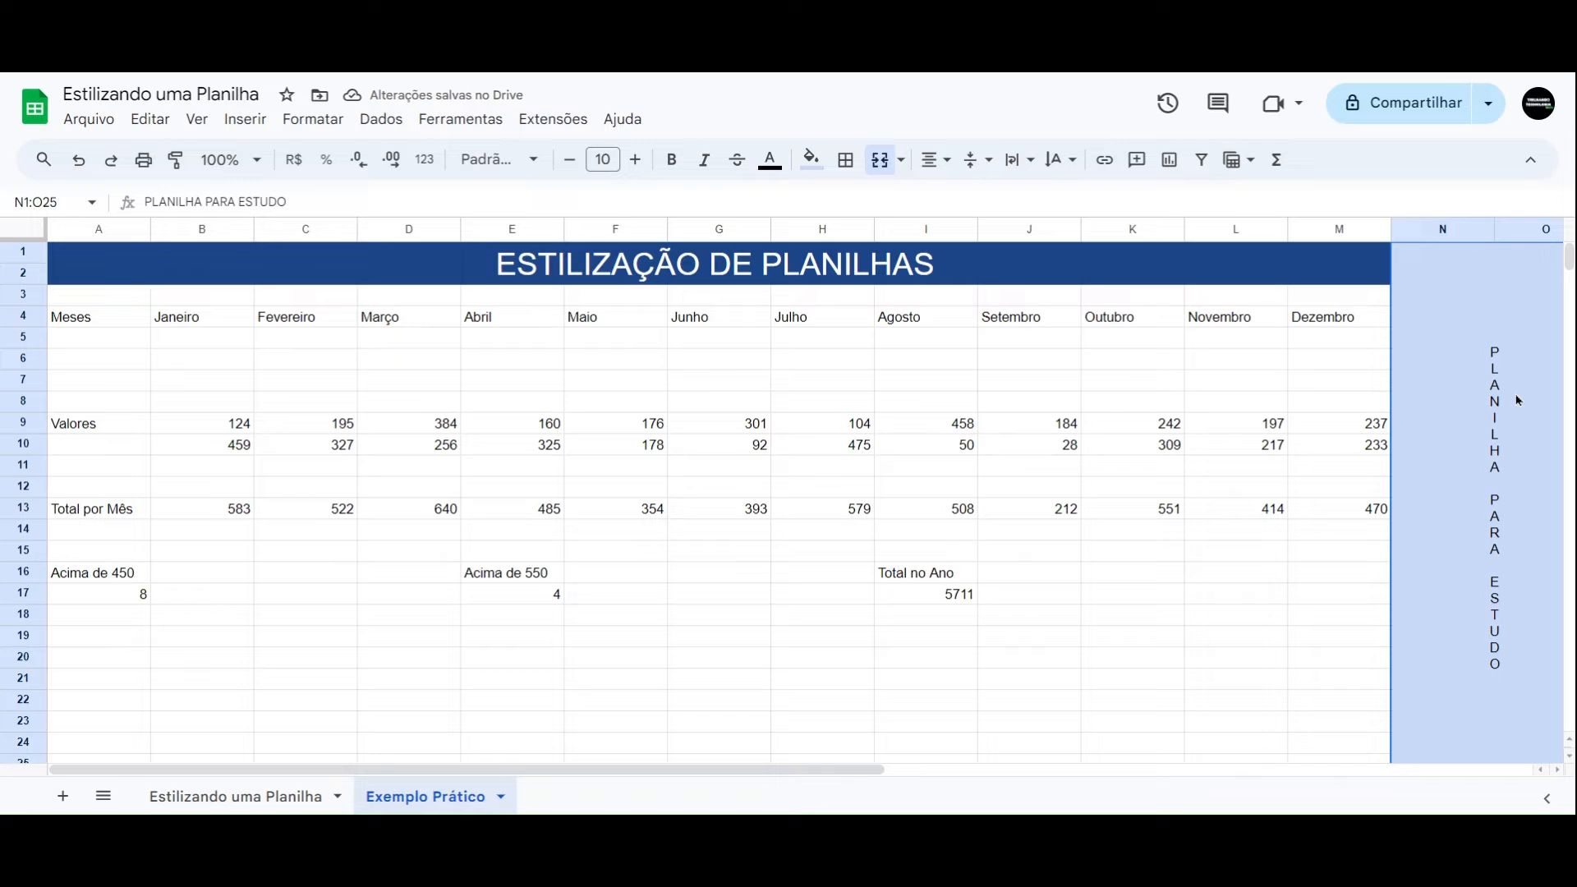
pyautogui.click(609, 164)
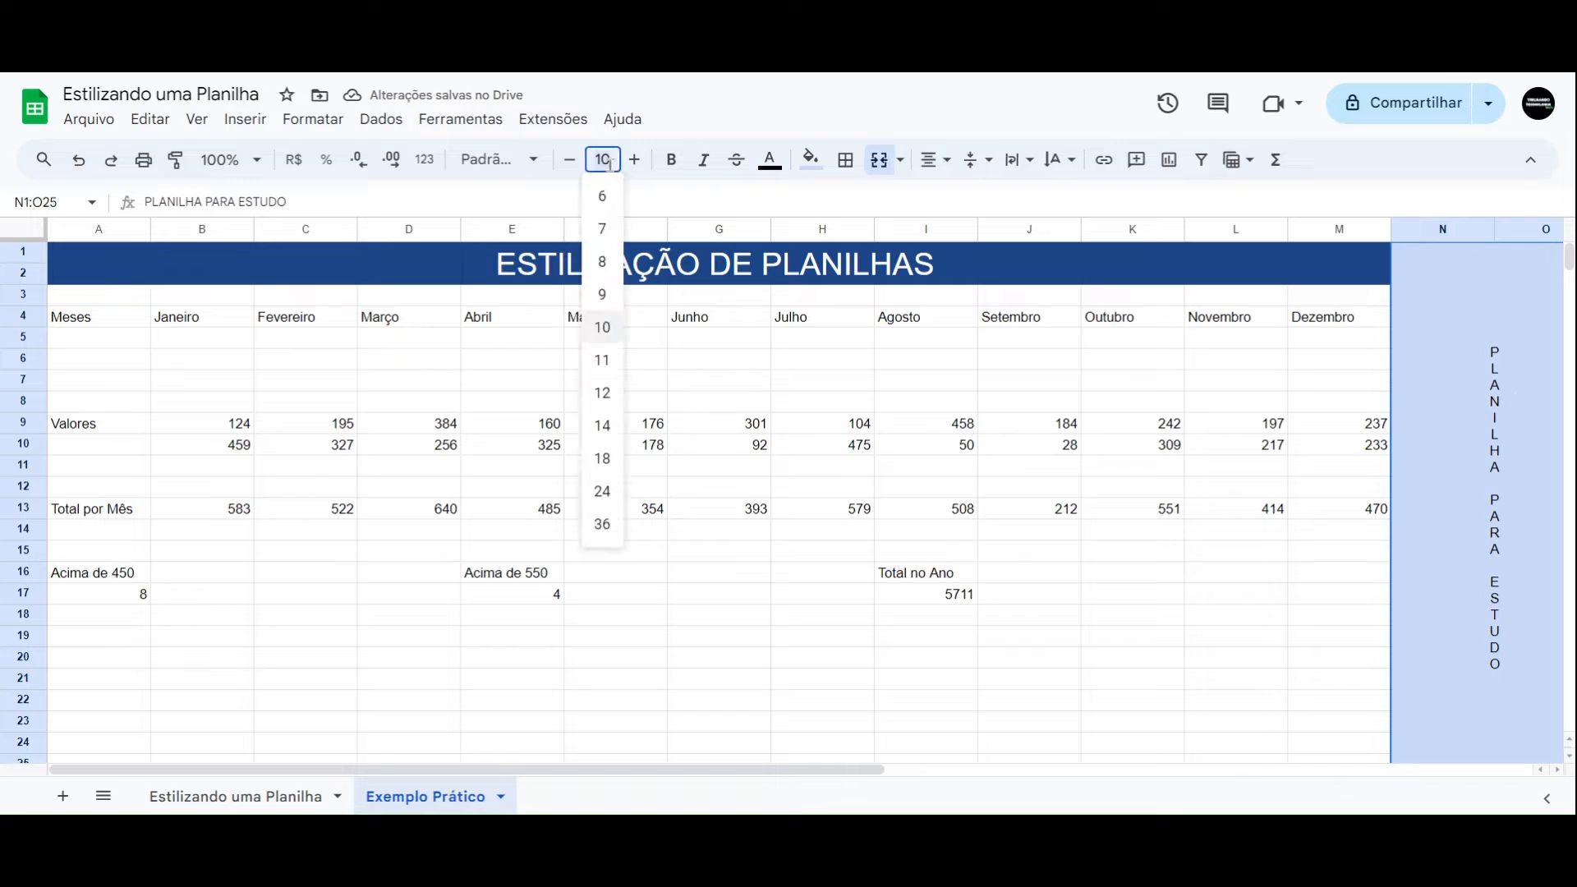
pyautogui.click(603, 459)
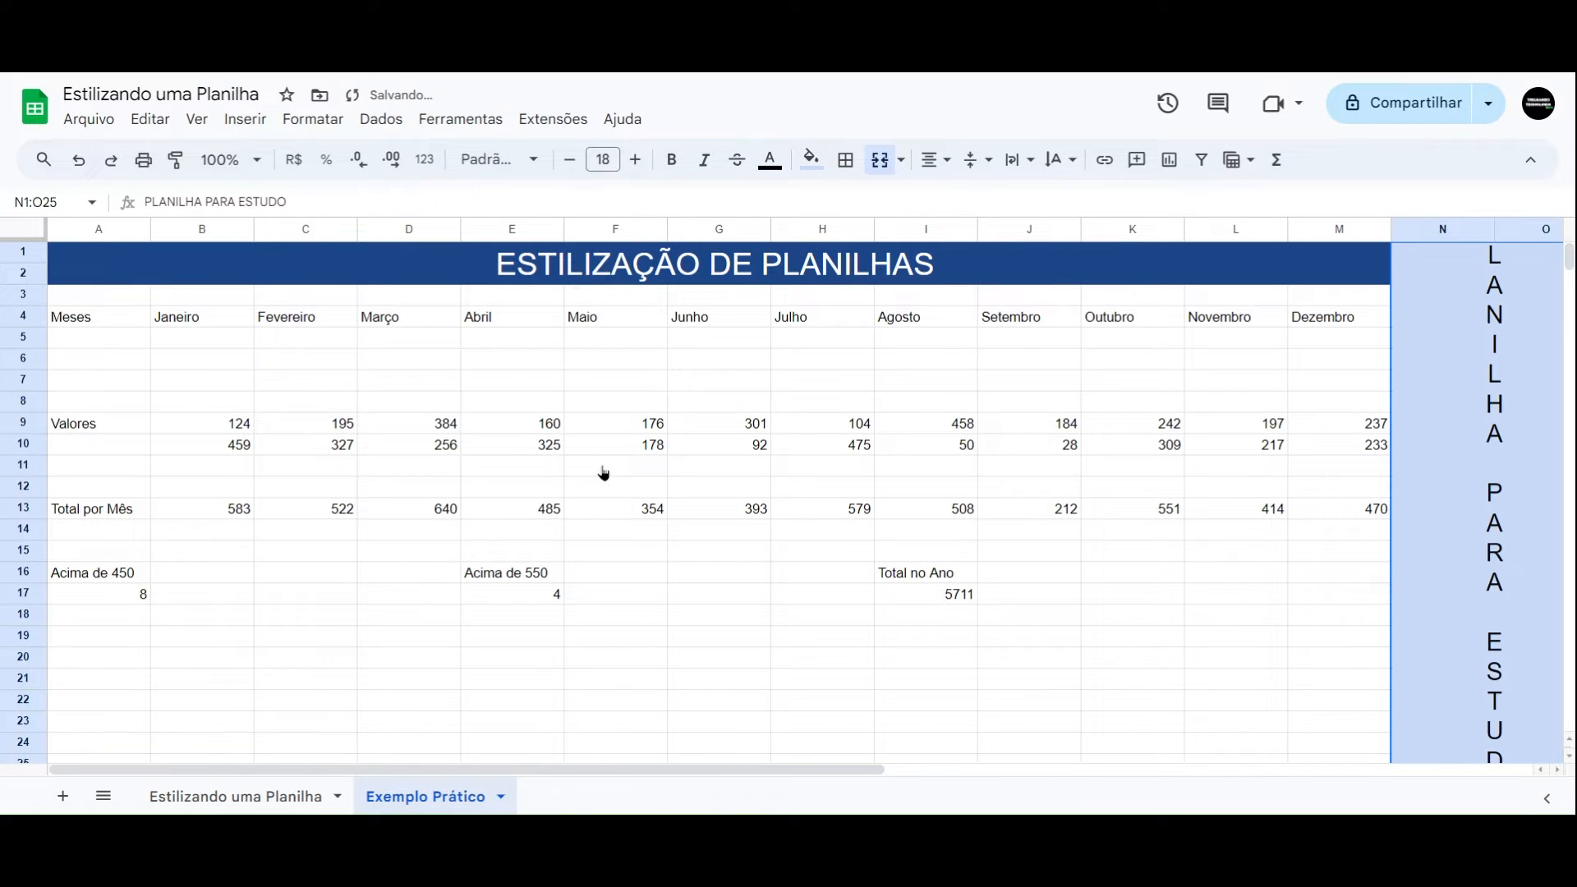
pyautogui.click(603, 159)
pyautogui.click(604, 426)
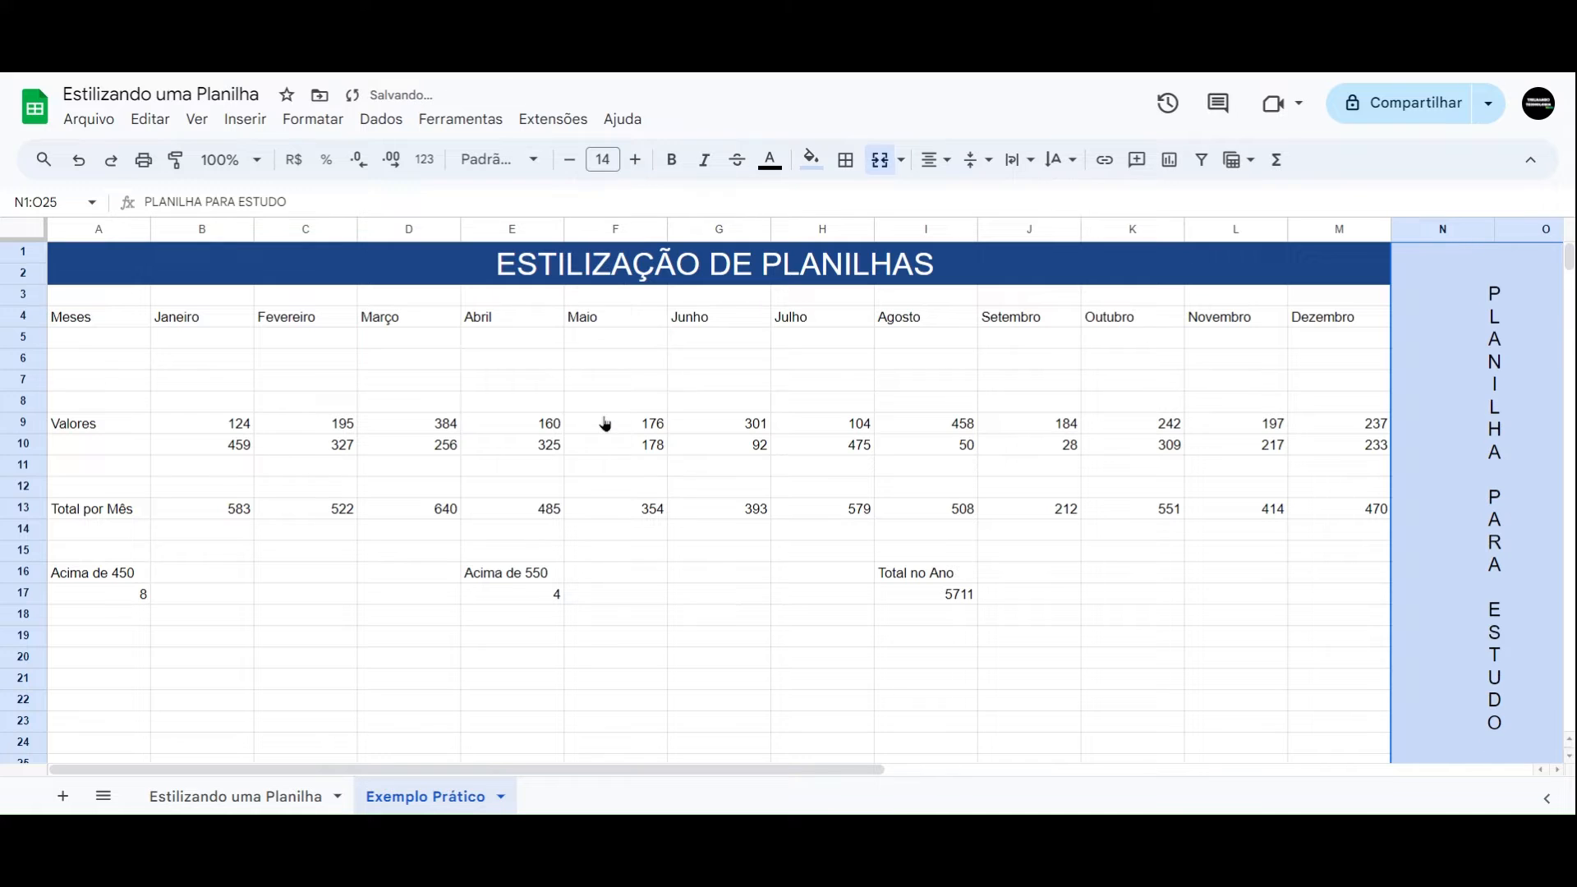
pyautogui.click(1327, 666)
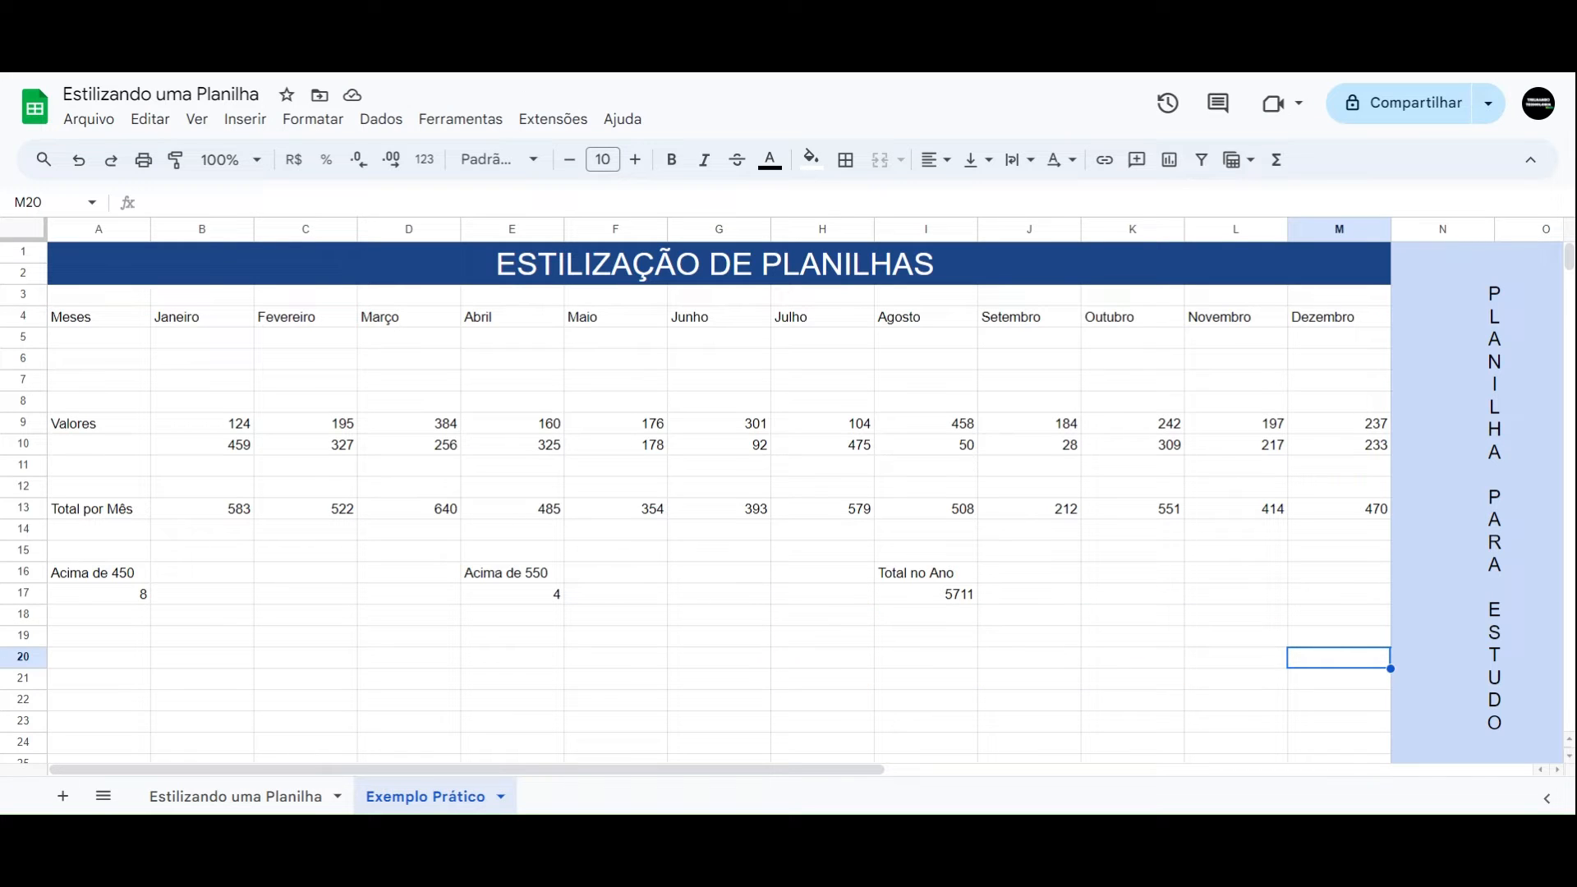
# - Merge the Meses cell with the empty cell below it, A4:A5
pyautogui.click(112, 328)
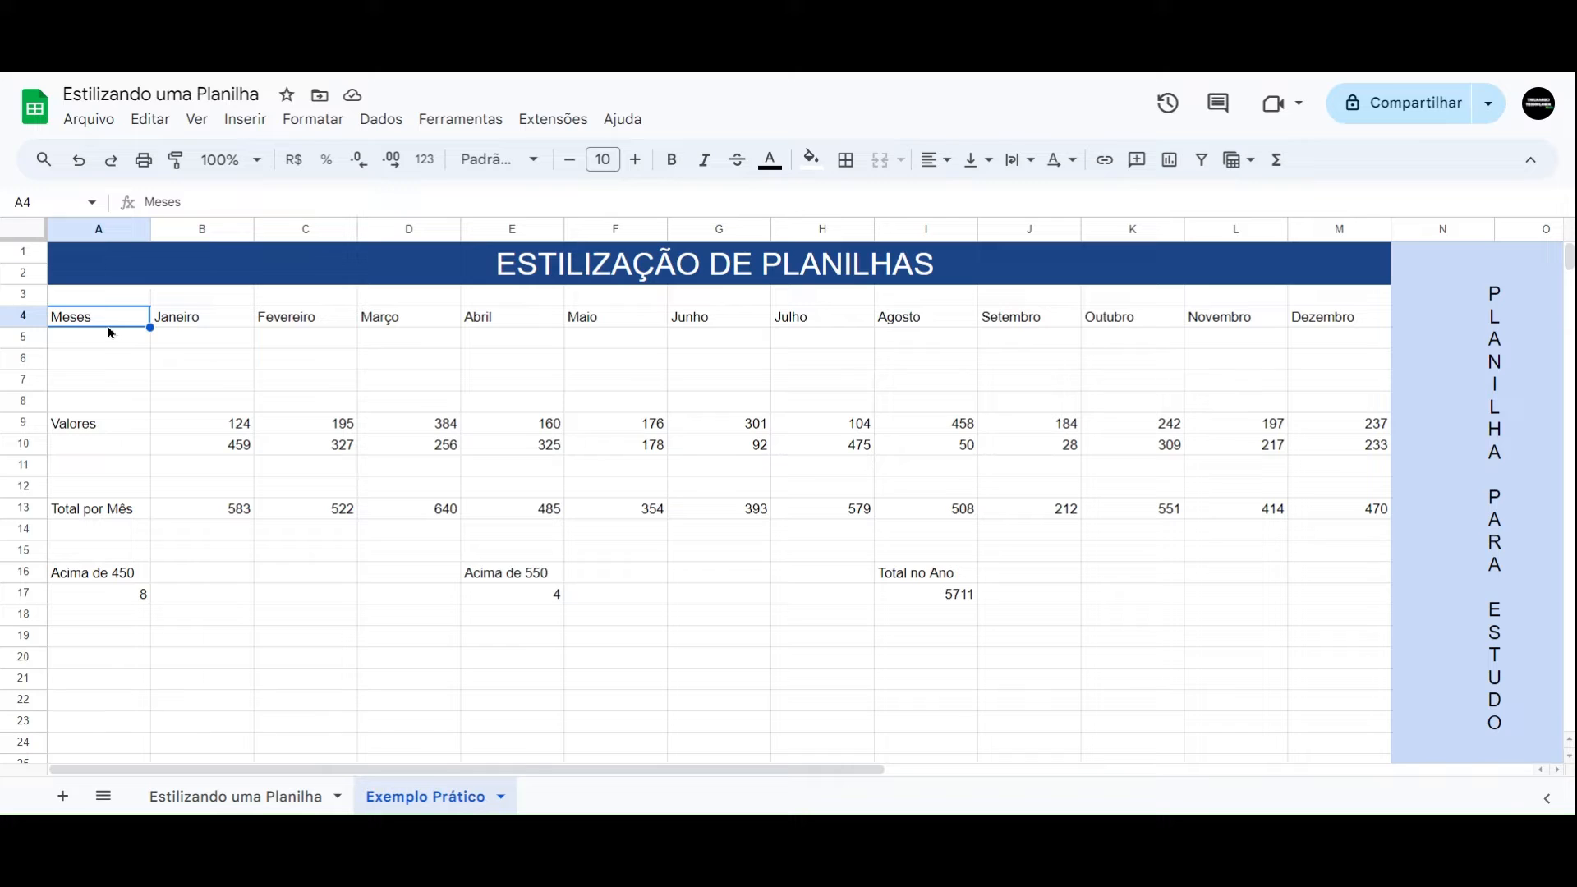
pyautogui.moveTo(111, 330); pyautogui.dragTo(105, 367)
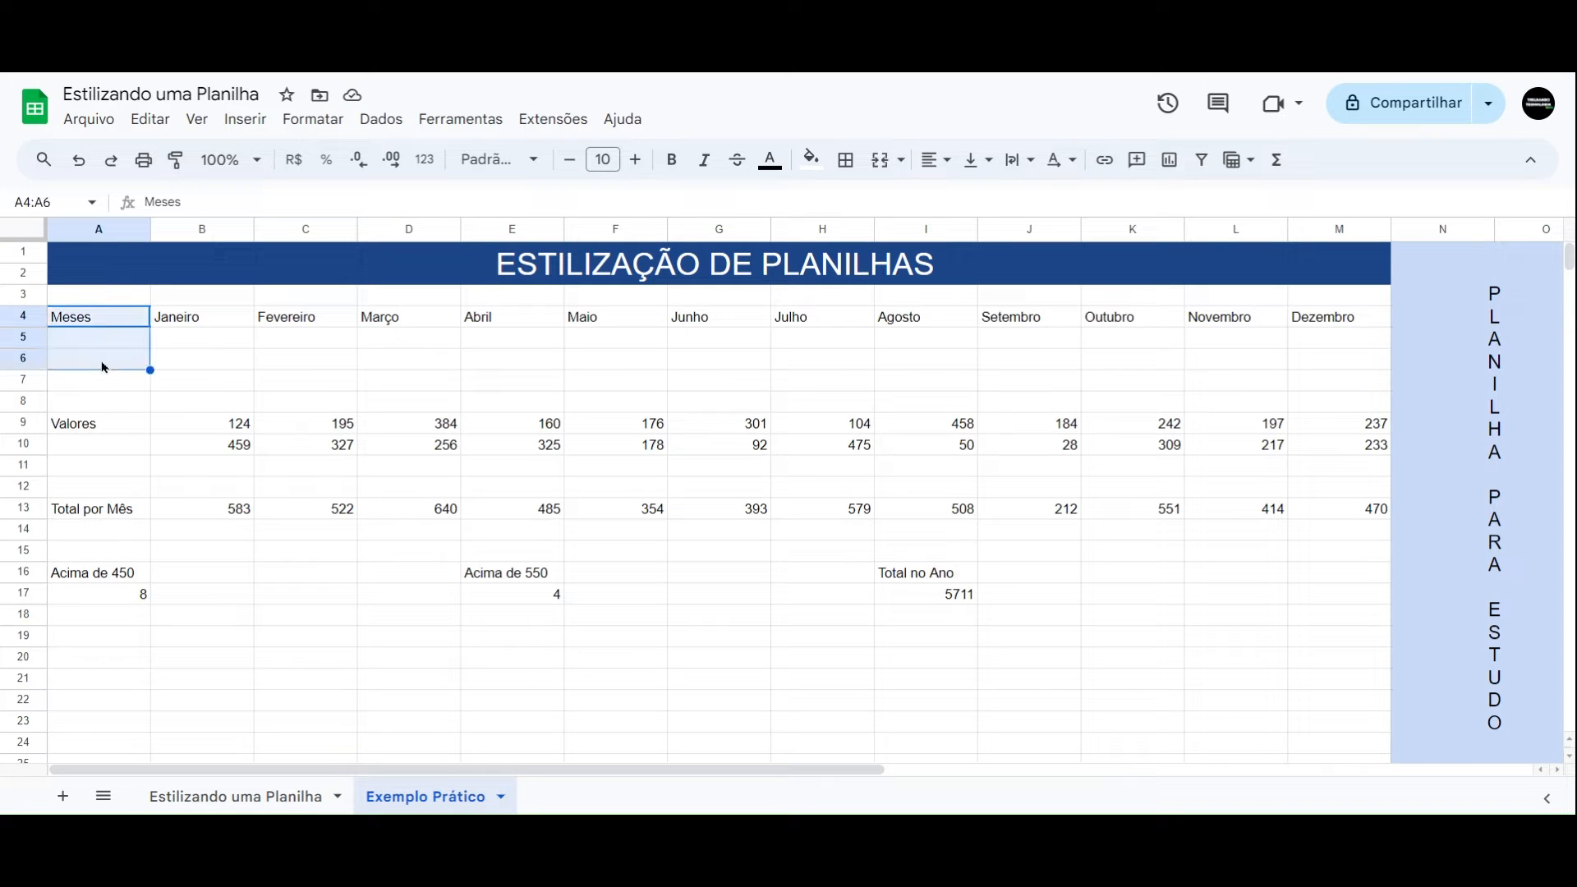
pyautogui.click(136, 343)
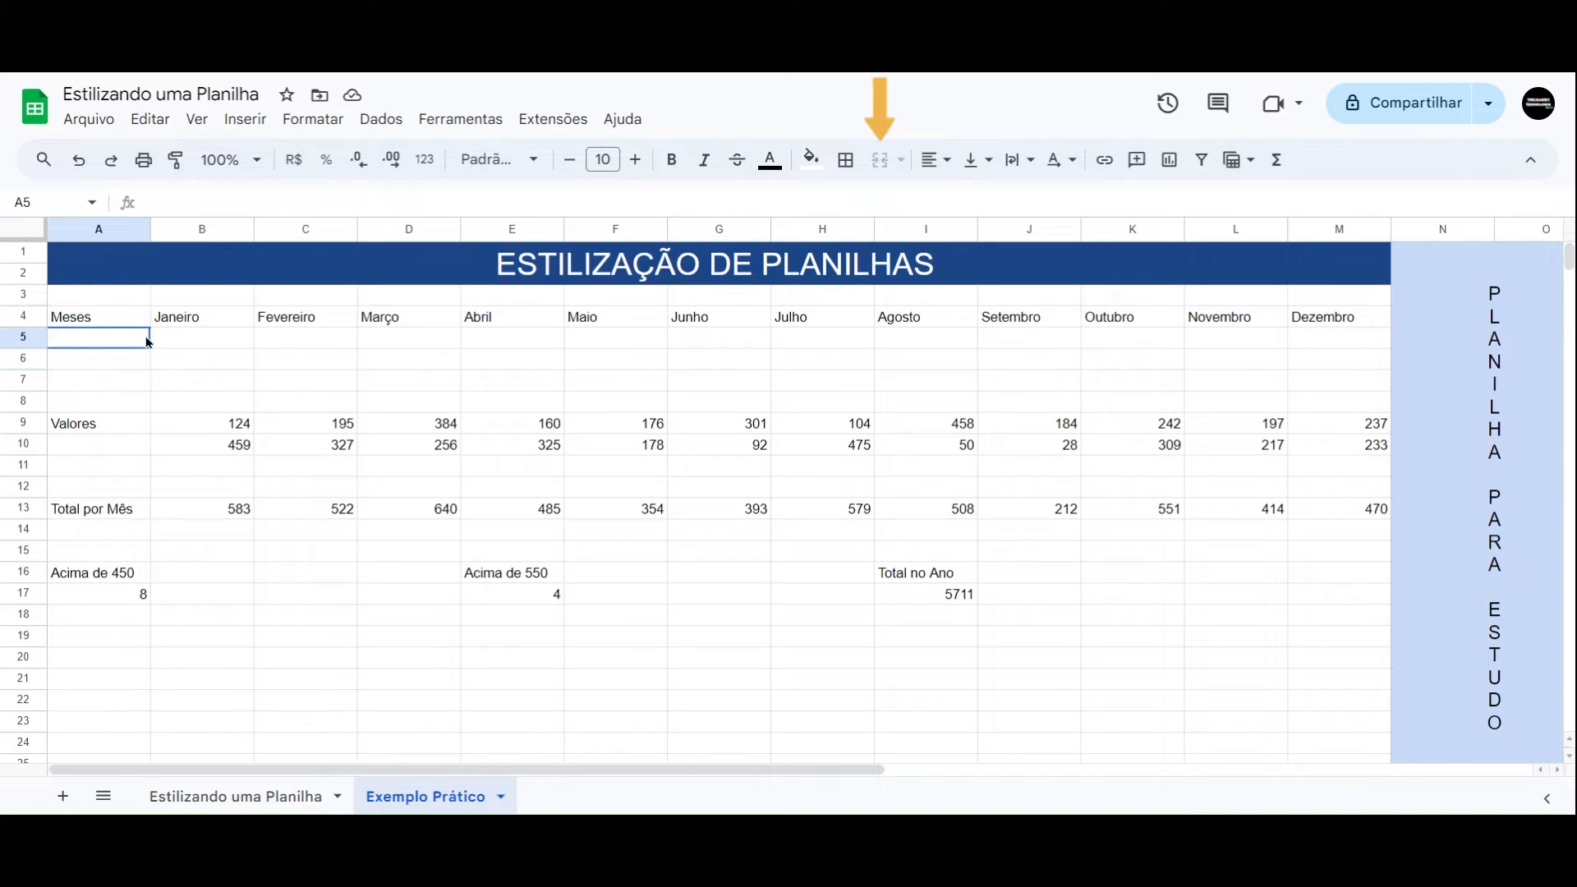
pyautogui.hotkey('ctrl', 'c')
pyautogui.moveTo(120, 325); pyautogui.dragTo(117, 341)
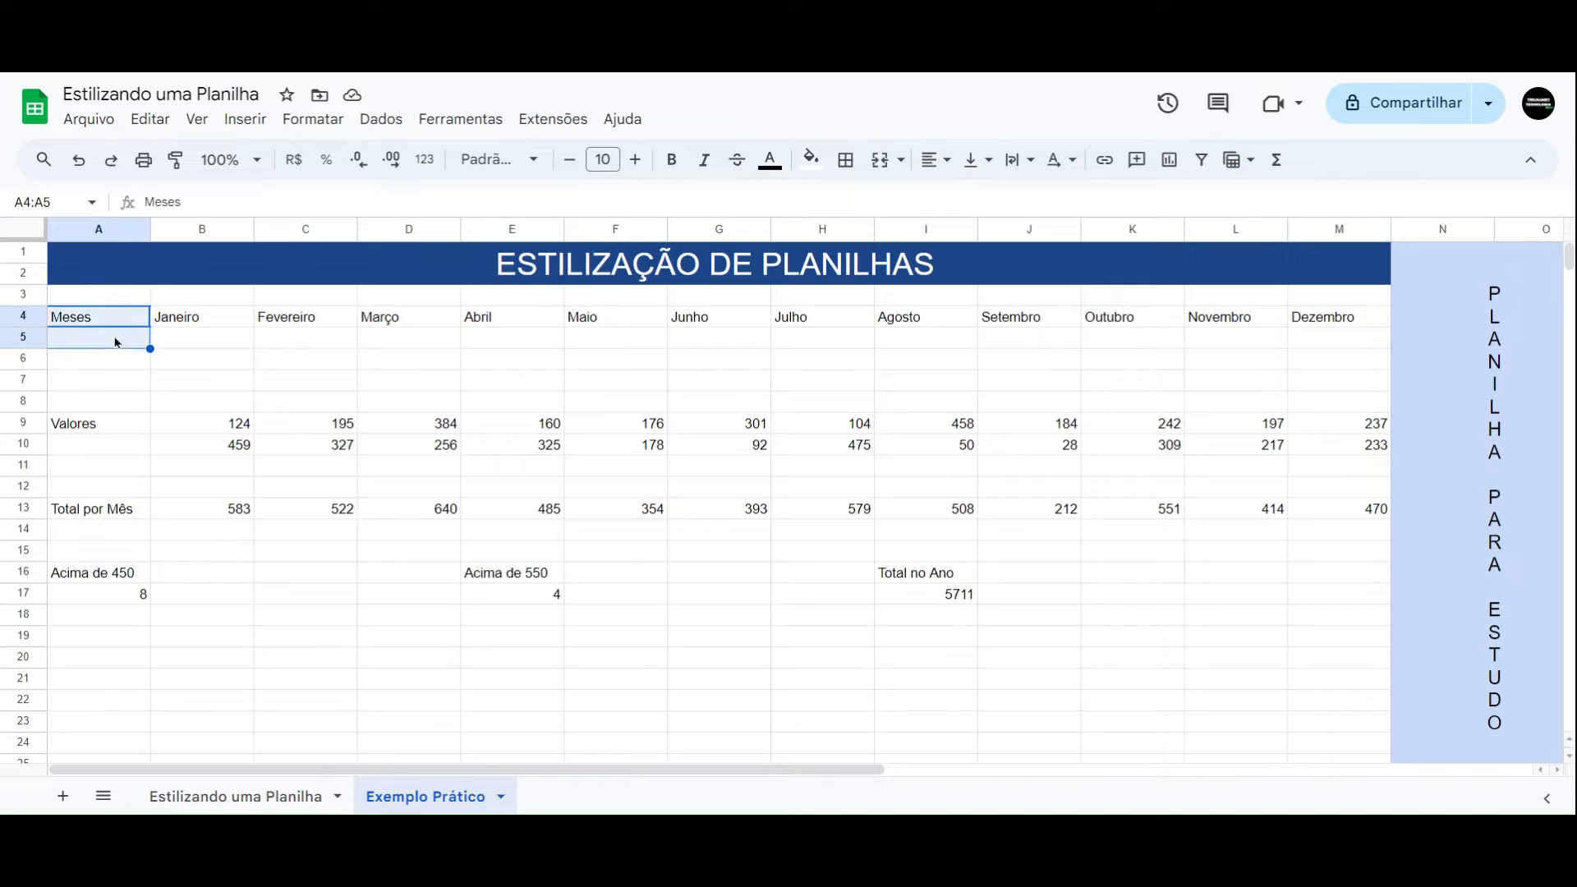
pyautogui.click(880, 162)
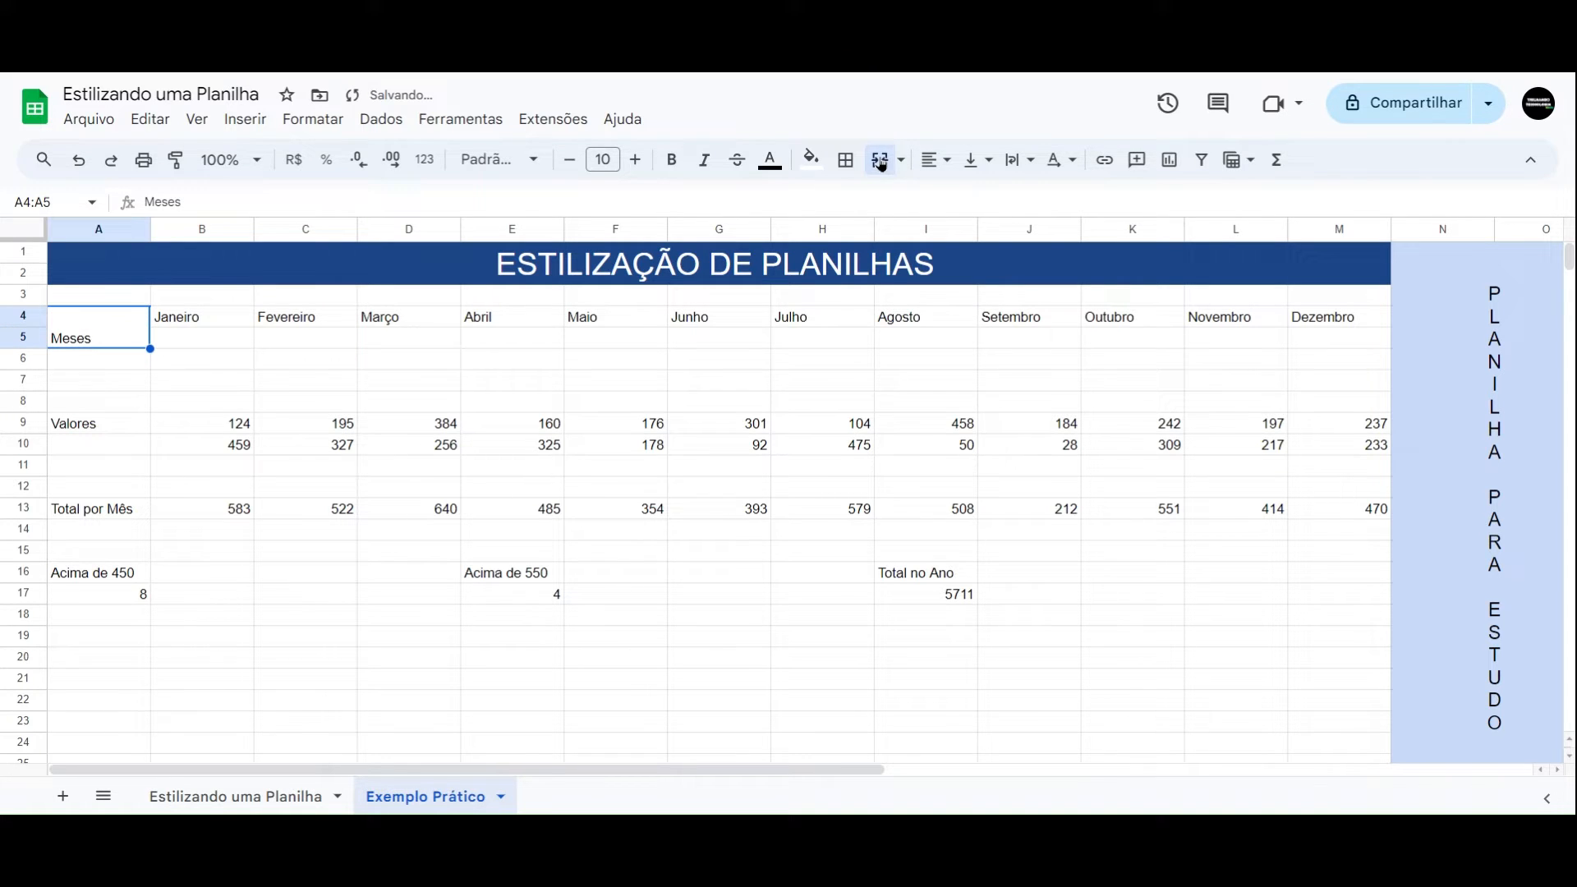
# - Center the Meses label horizontally and vertically in its merged cell
pyautogui.click(933, 162)
pyautogui.click(963, 199)
pyautogui.click(973, 164)
pyautogui.click(1008, 200)
# - Give the merged Meses cell a very dark green fill and white text
pyautogui.click(811, 159)
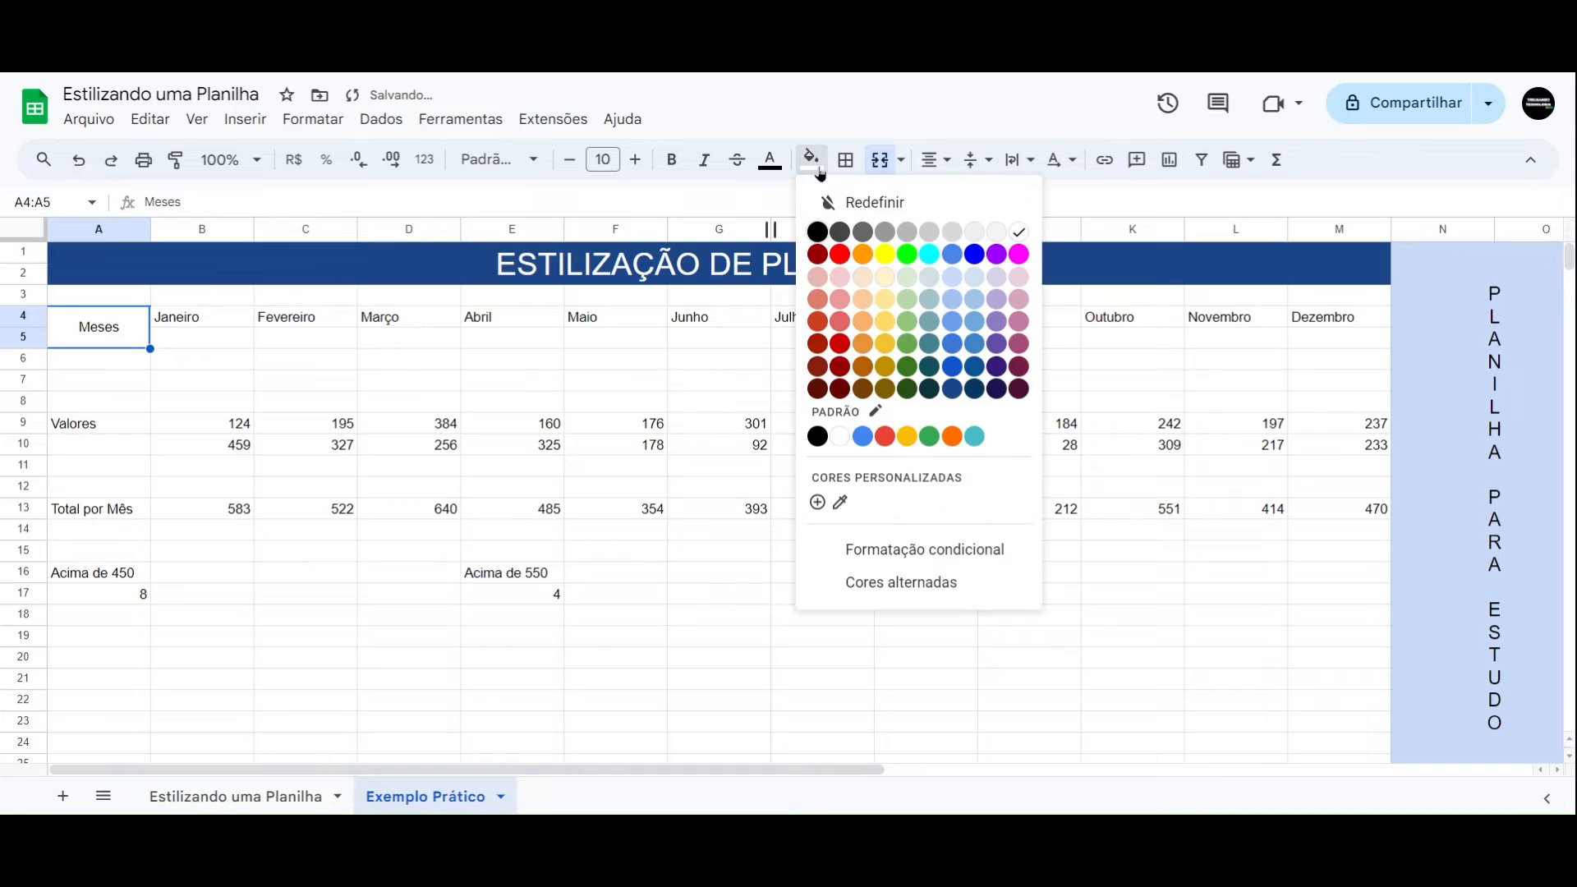
pyautogui.click(818, 169)
pyautogui.click(813, 163)
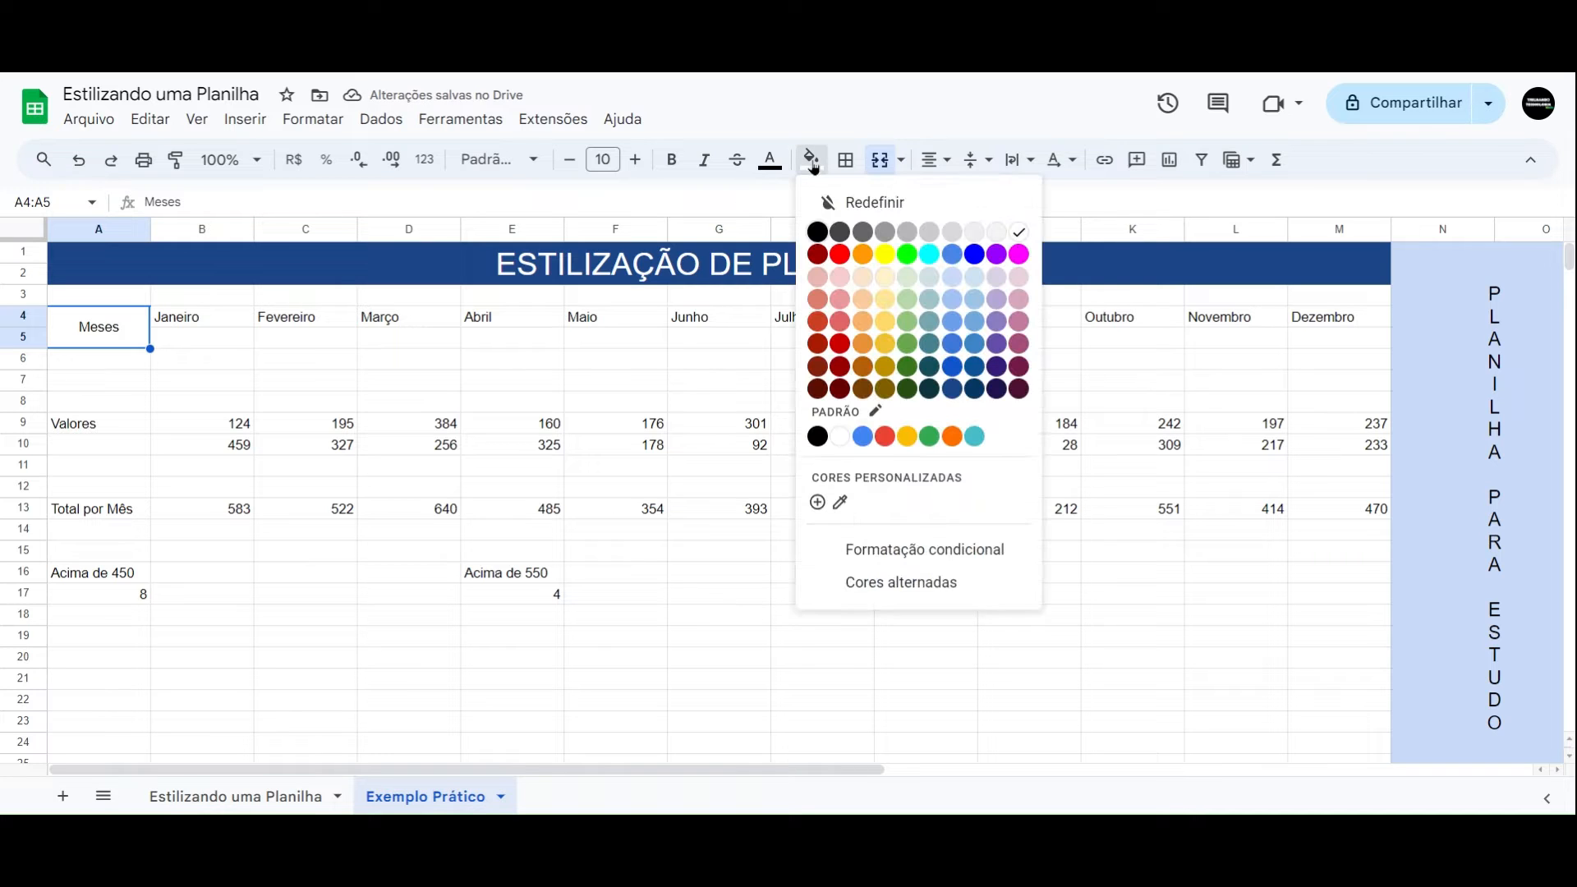
pyautogui.click(905, 387)
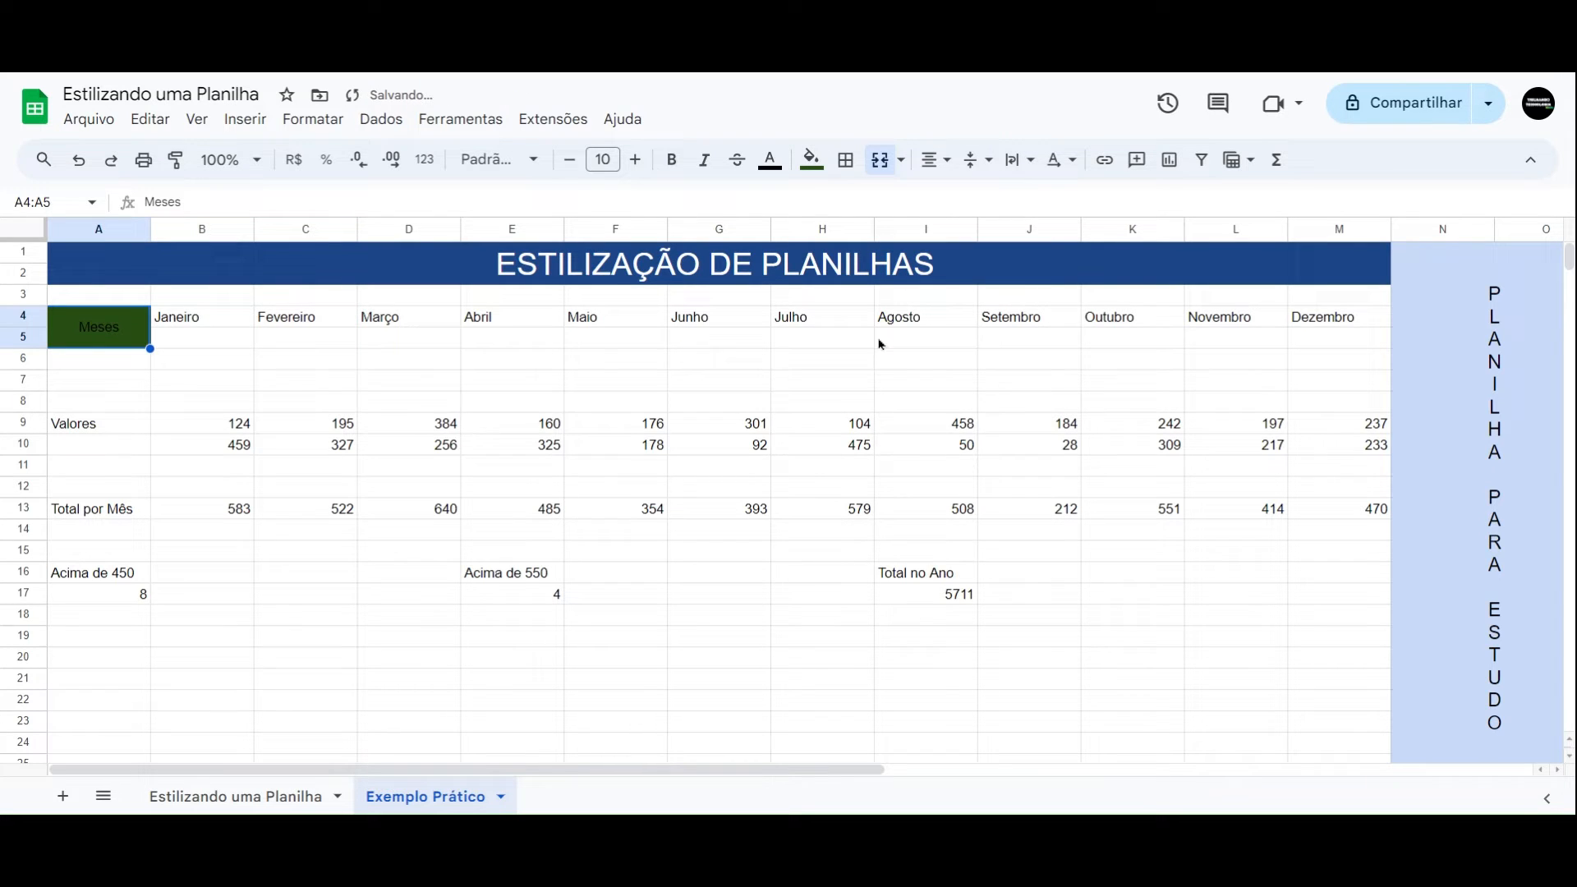
pyautogui.click(772, 161)
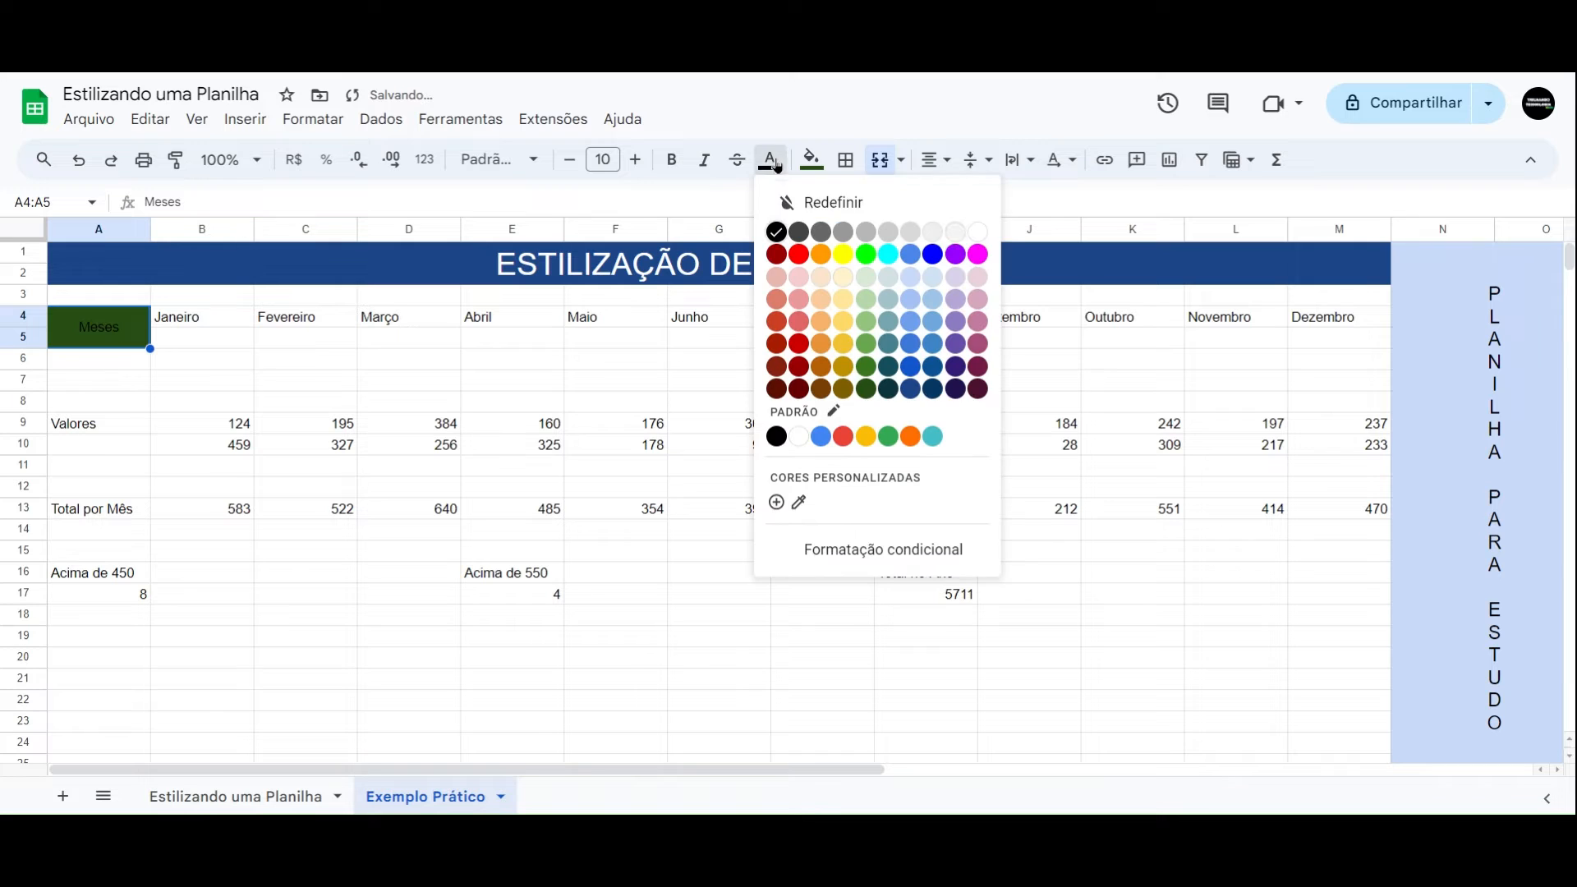
pyautogui.click(978, 234)
# - Set the font size of the Meses label to 16
pyautogui.click(603, 159)
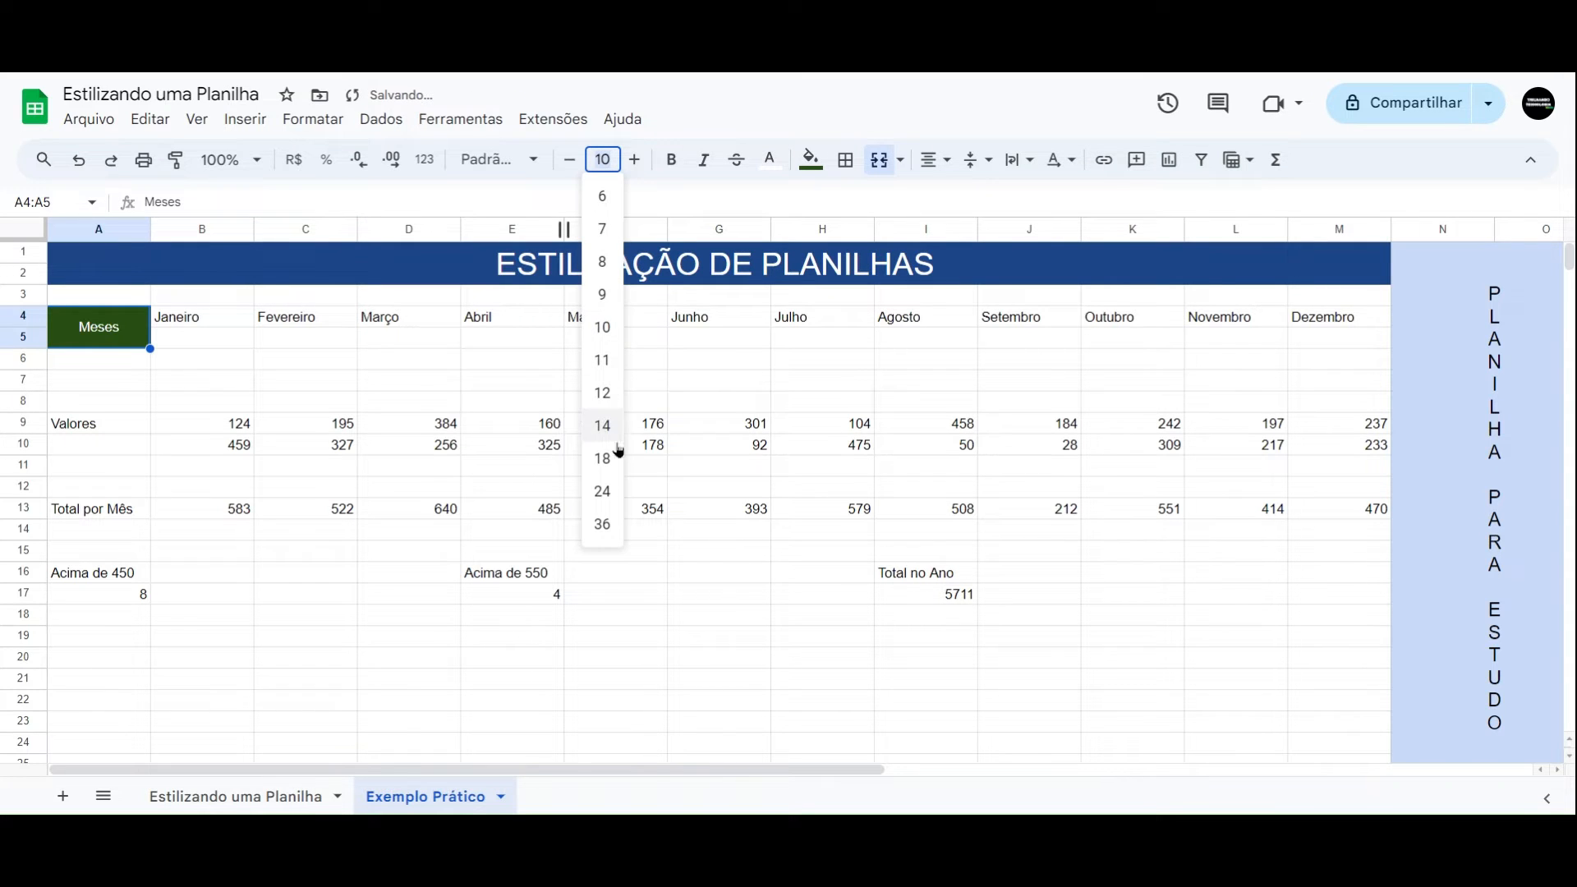
pyautogui.write('16')
pyautogui.press('Return')
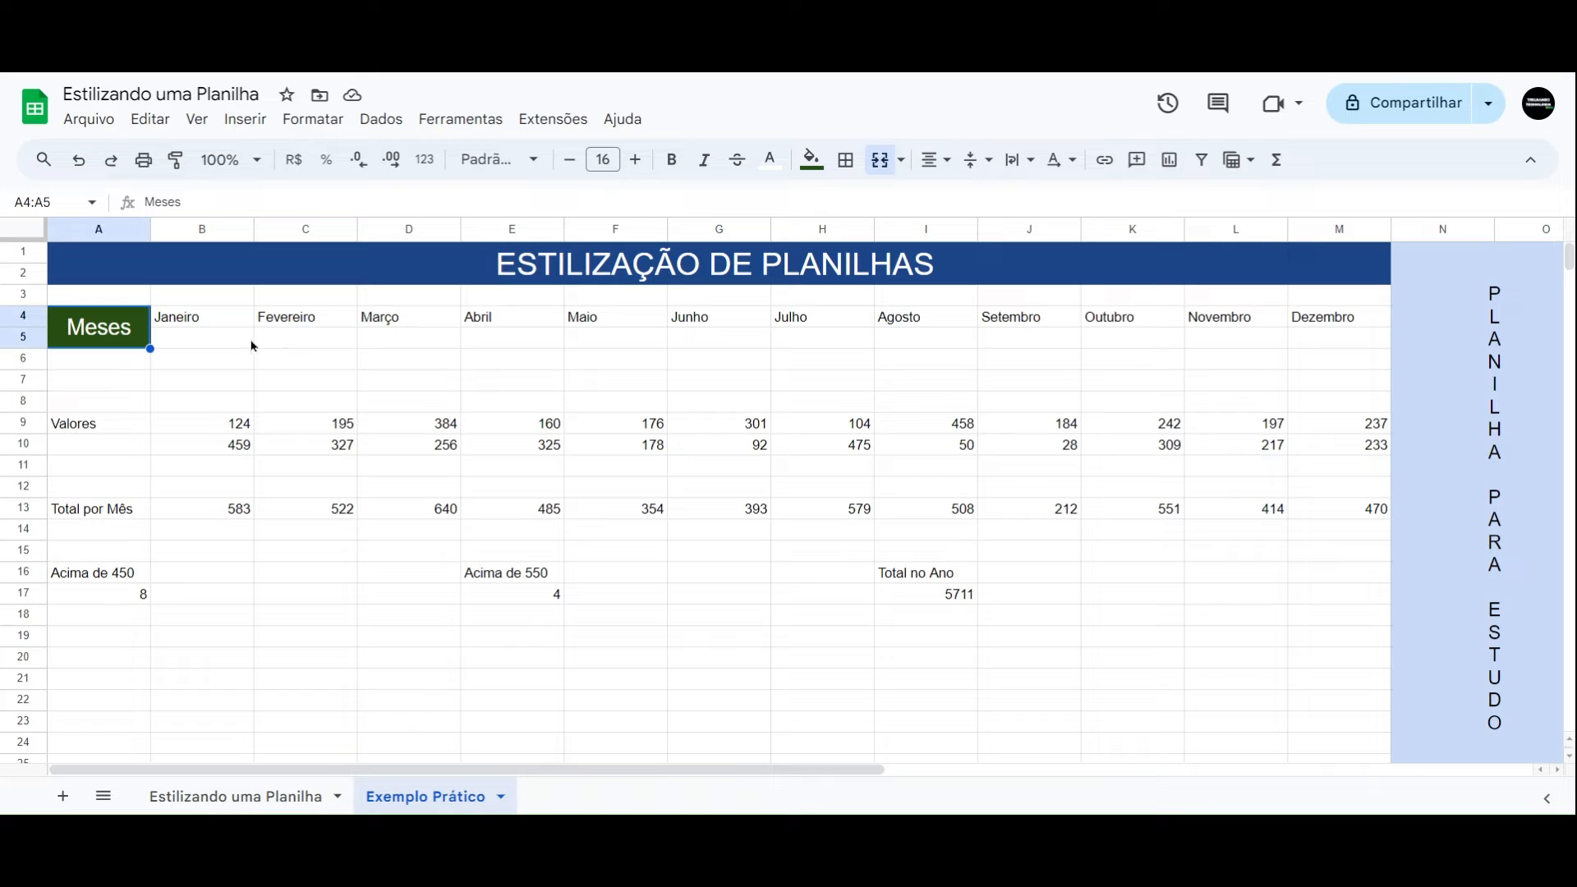
# - Merge each month header from Janeiro to Dezembro with the cell below it, column by column from B4:B5 to M4:M5
pyautogui.click(234, 321)
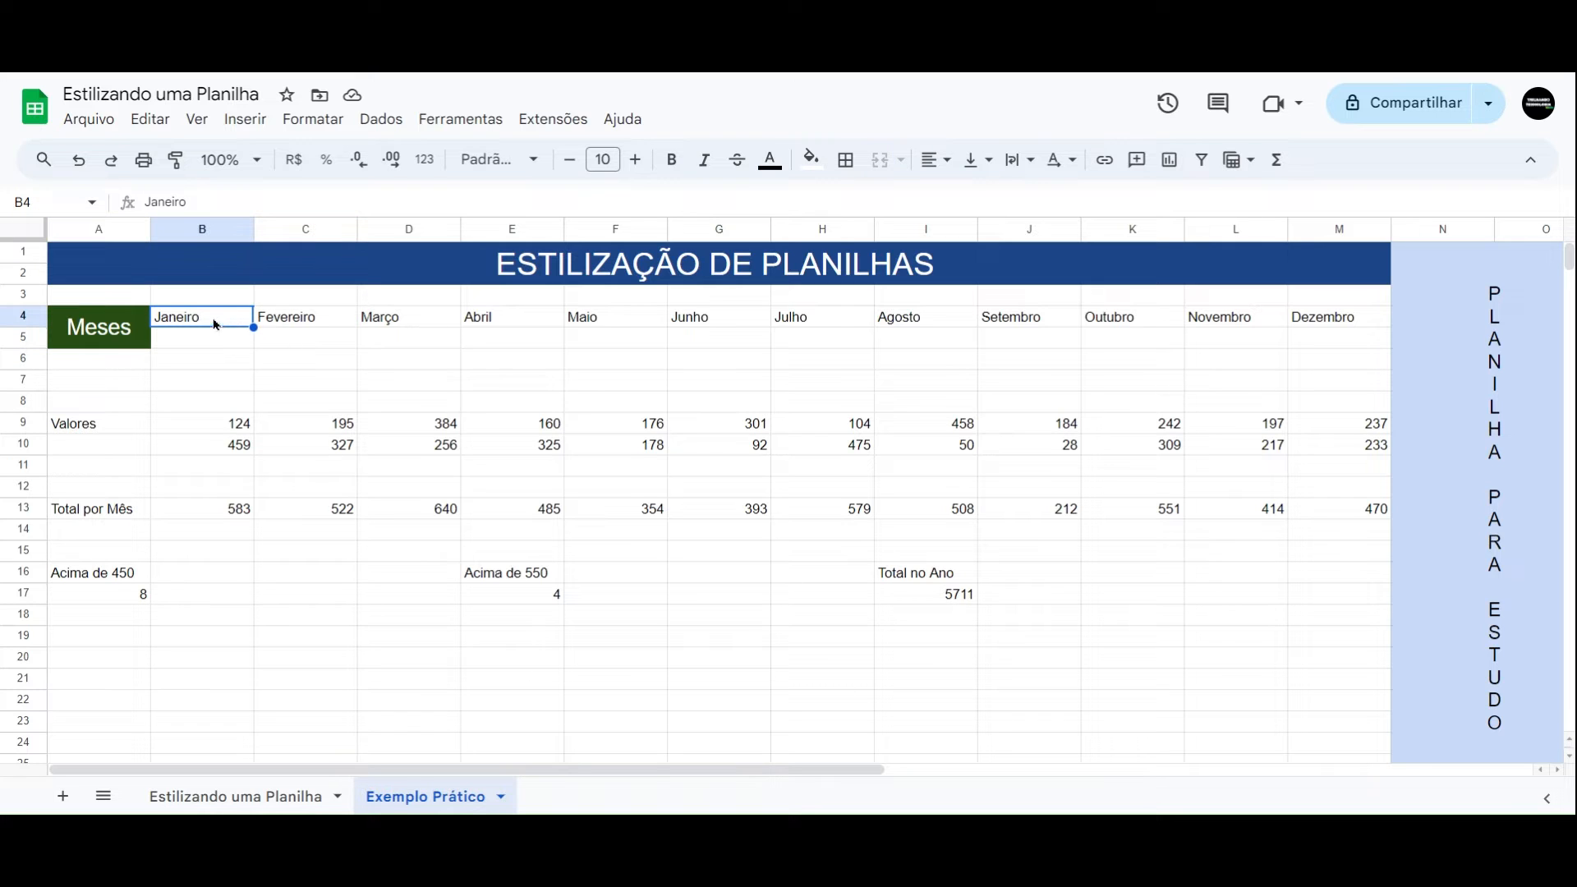
pyautogui.moveTo(215, 325); pyautogui.dragTo(209, 344)
pyautogui.click(879, 159)
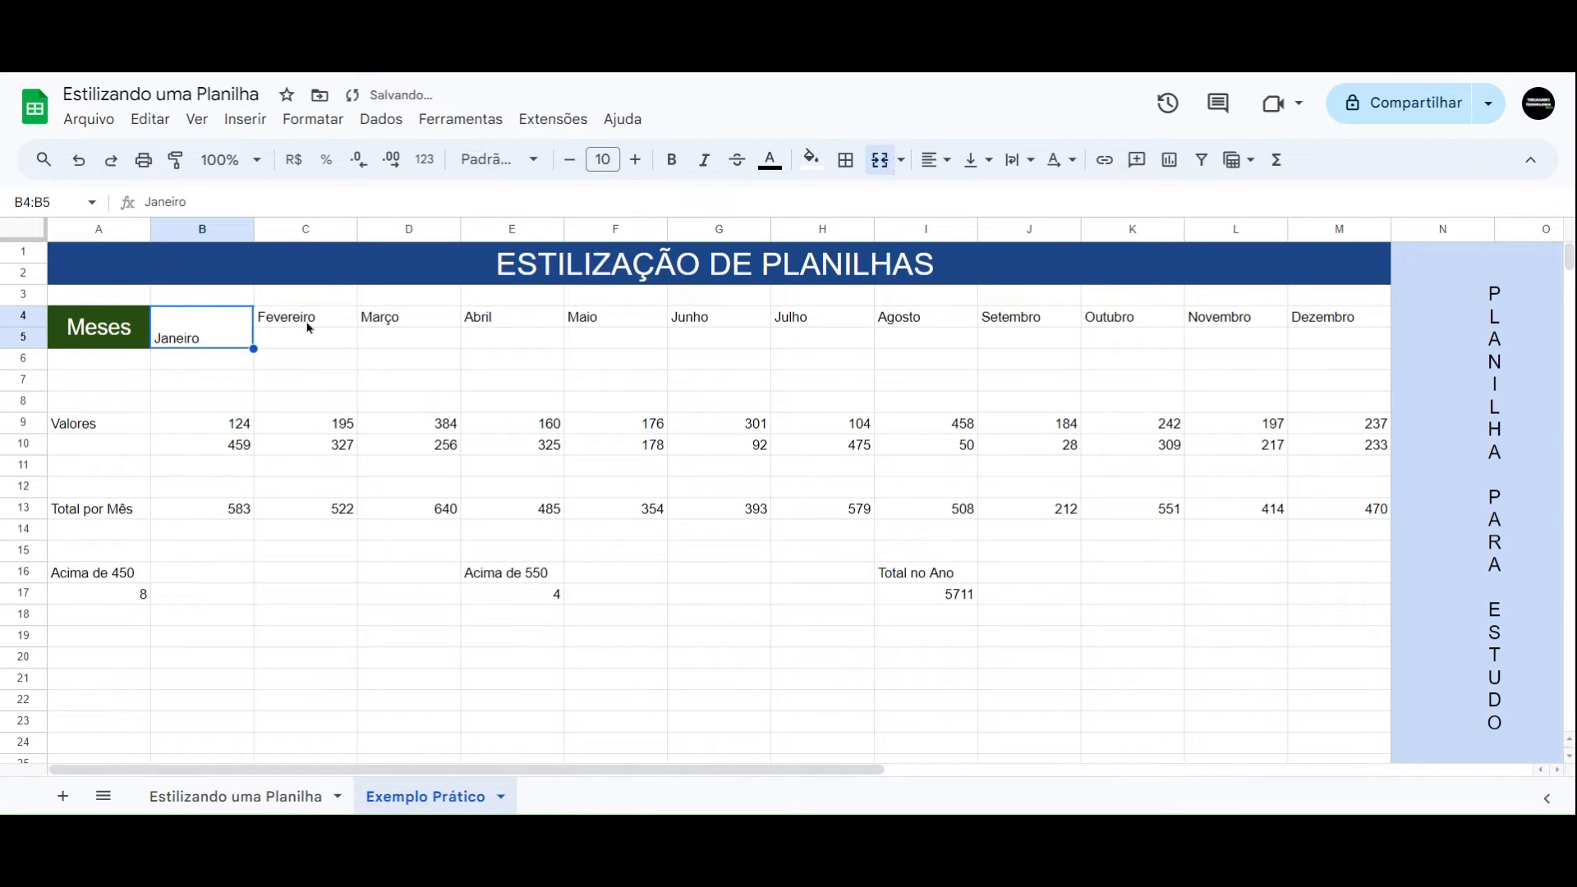
pyautogui.moveTo(308, 328); pyautogui.dragTo(308, 341)
pyautogui.click(879, 159)
pyautogui.press('Right')
pyautogui.hotkey('shift', 'Down')
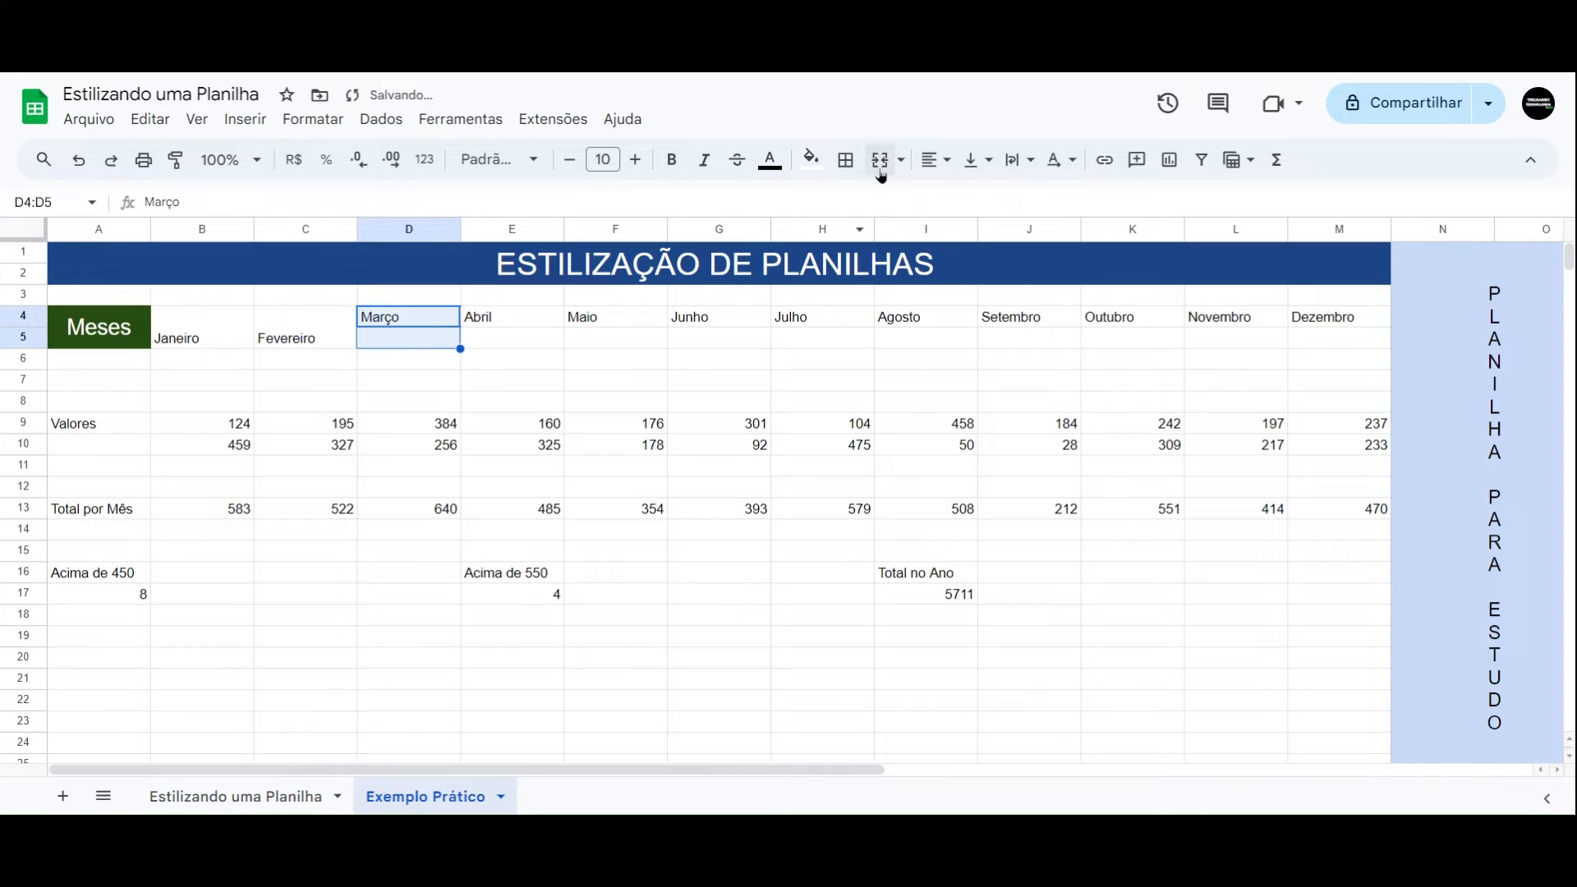
pyautogui.click(881, 161)
pyautogui.press('Right')
pyautogui.hotkey('shift', 'Down')
pyautogui.click(882, 161)
pyautogui.press('Right')
pyautogui.hotkey('shift', 'Down')
pyautogui.click(883, 161)
pyautogui.press('Right')
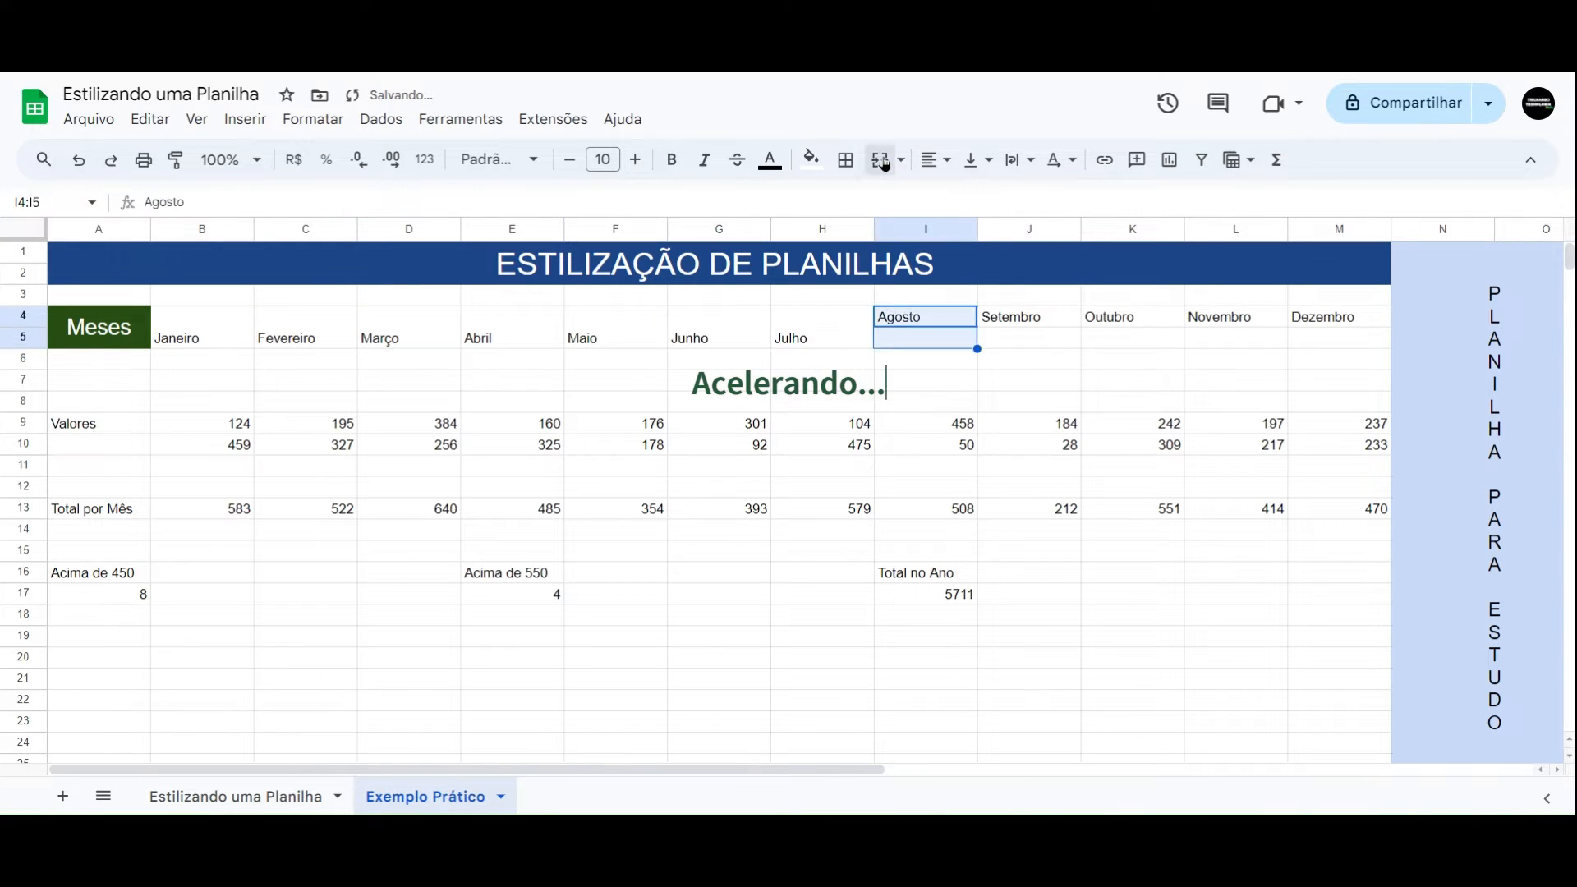
pyautogui.click(883, 163)
pyautogui.press('Right')
pyautogui.hotkey('shift', 'Down')
pyautogui.click(882, 163)
pyautogui.click(882, 163)
pyautogui.click(882, 163)
pyautogui.press('Right')
pyautogui.hotkey('shift', 'Down')
pyautogui.click(883, 163)
# - Center all the month headers in B4:M5 horizontally and vertically
pyautogui.click(222, 329)
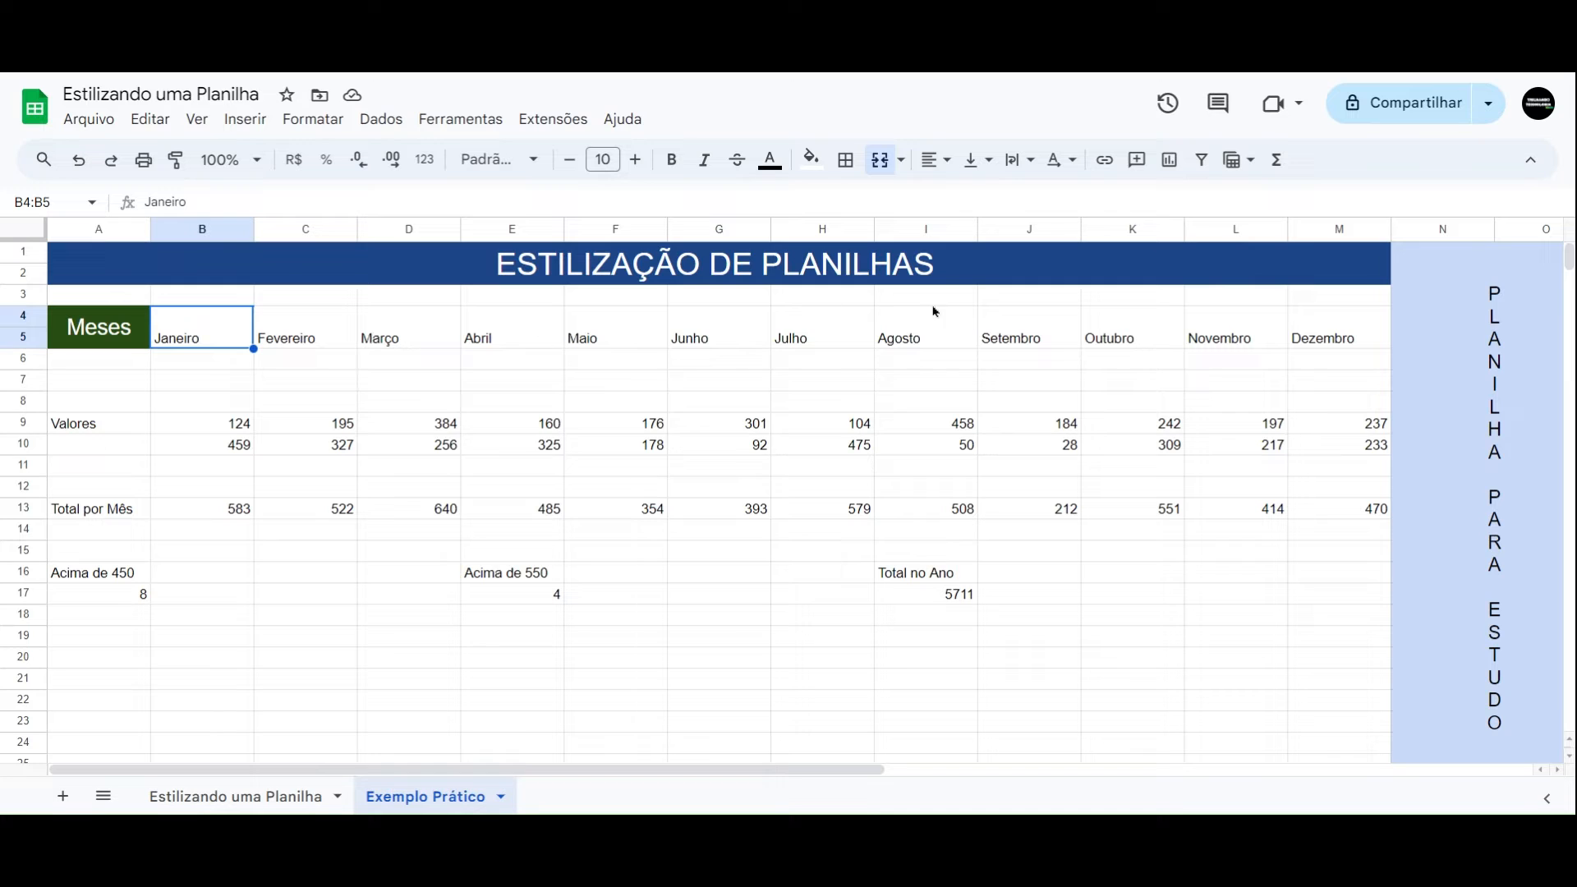
pyautogui.moveTo(233, 340); pyautogui.dragTo(1312, 339)
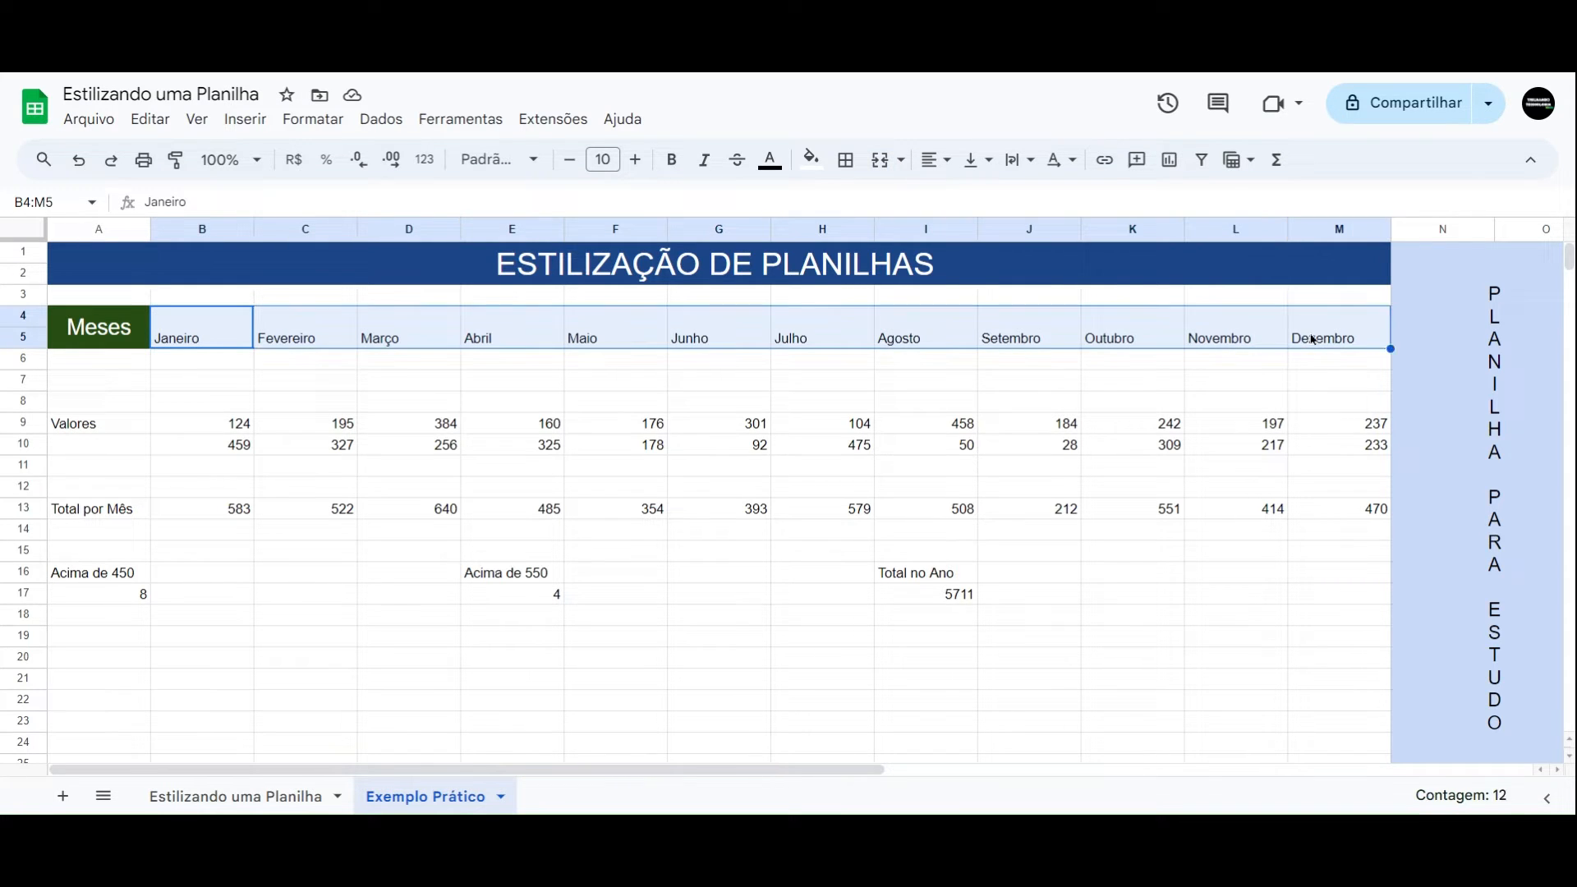
pyautogui.click(934, 159)
pyautogui.click(969, 198)
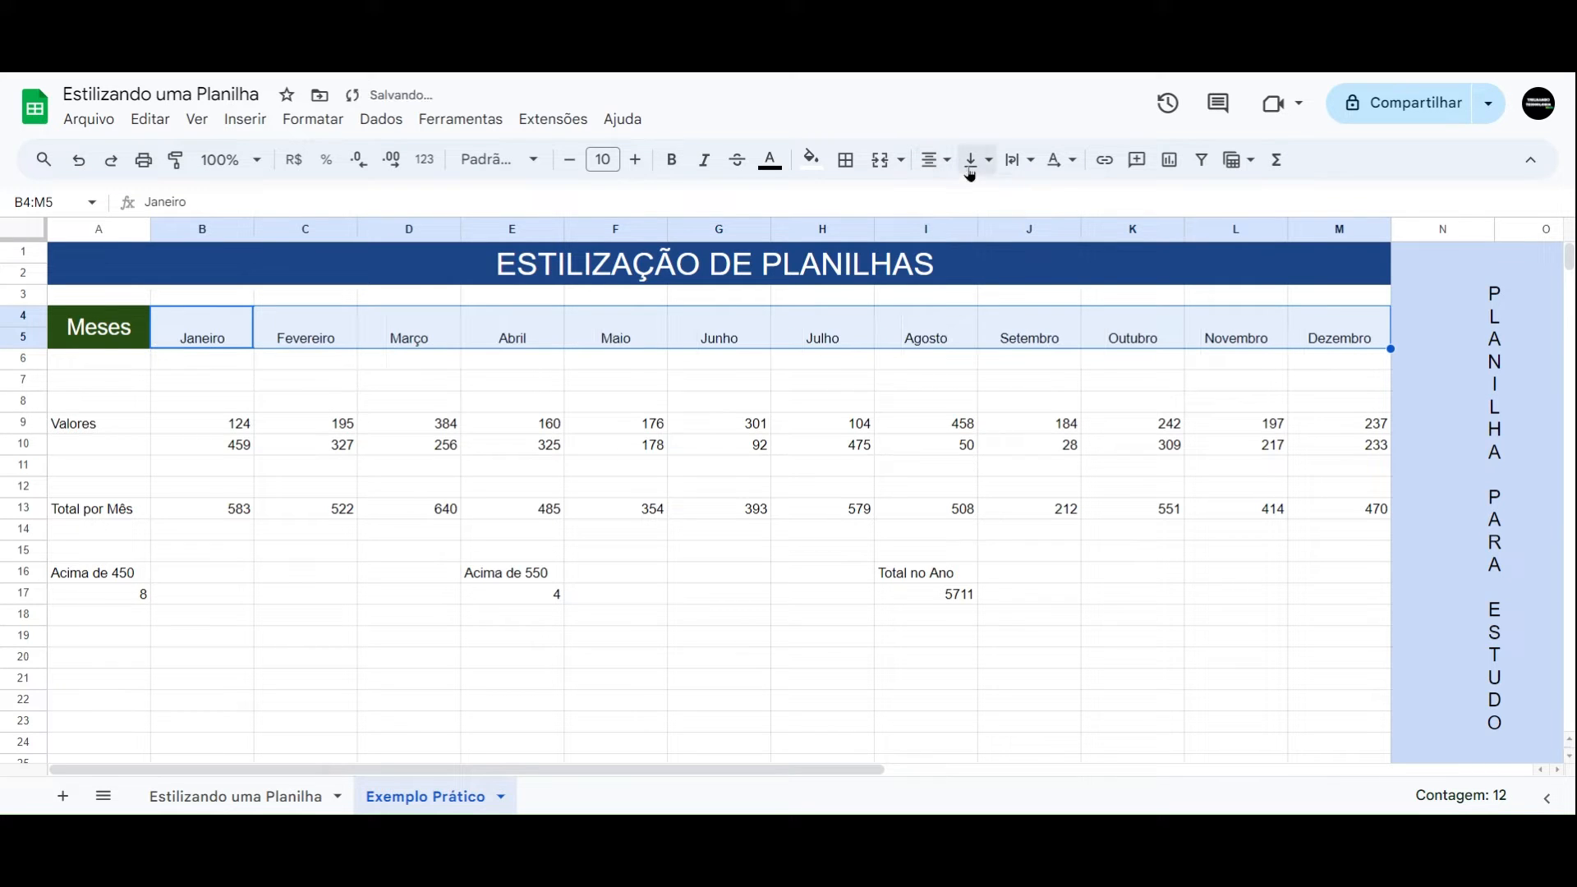
pyautogui.click(973, 160)
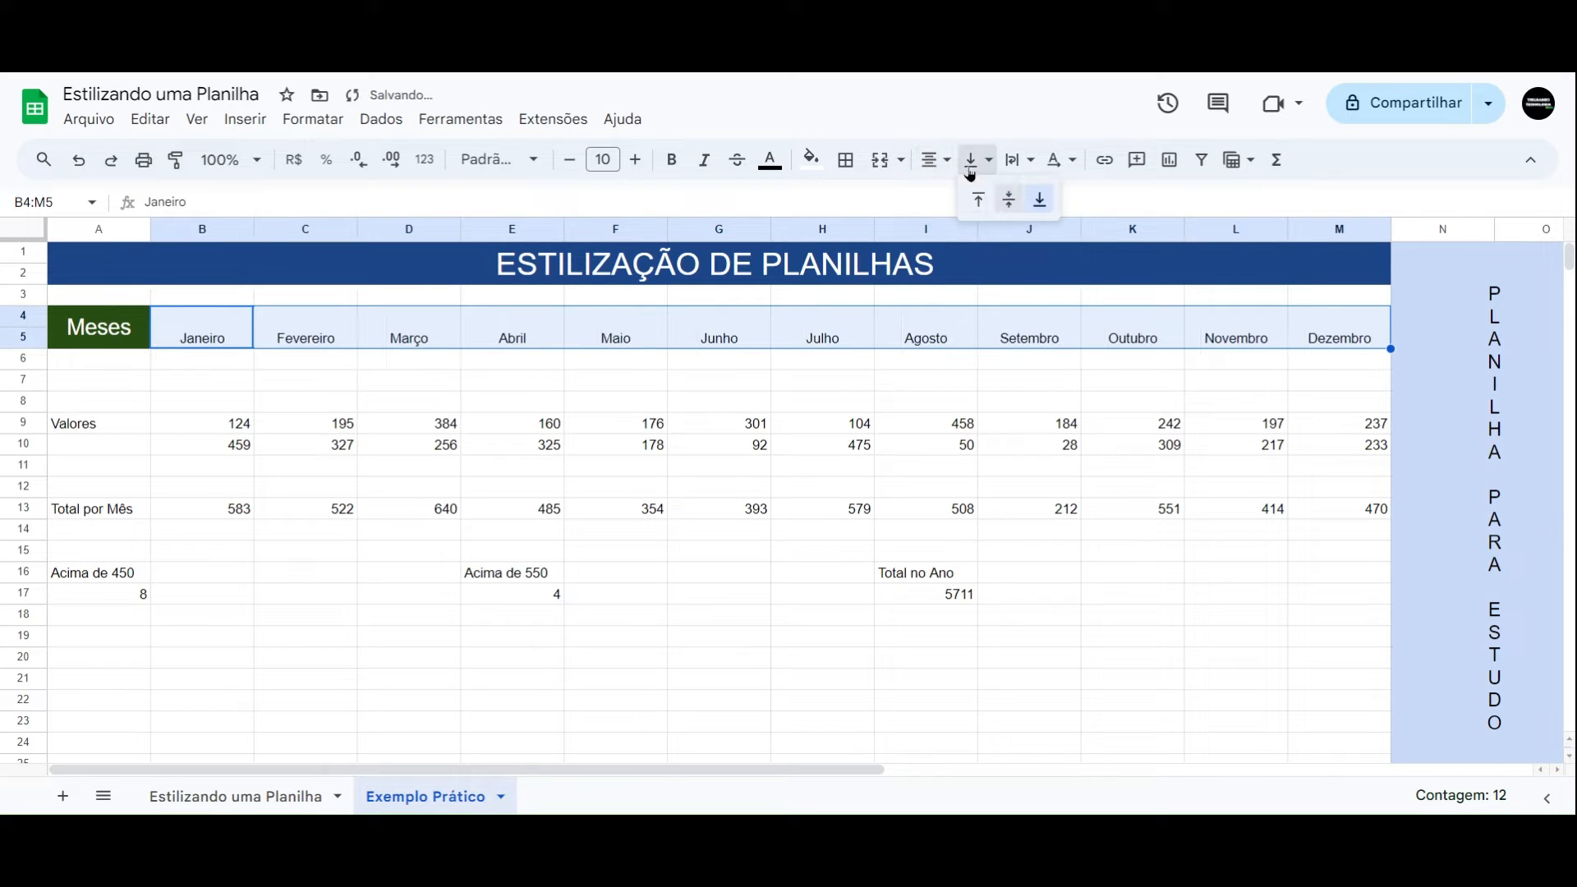
pyautogui.click(1007, 201)
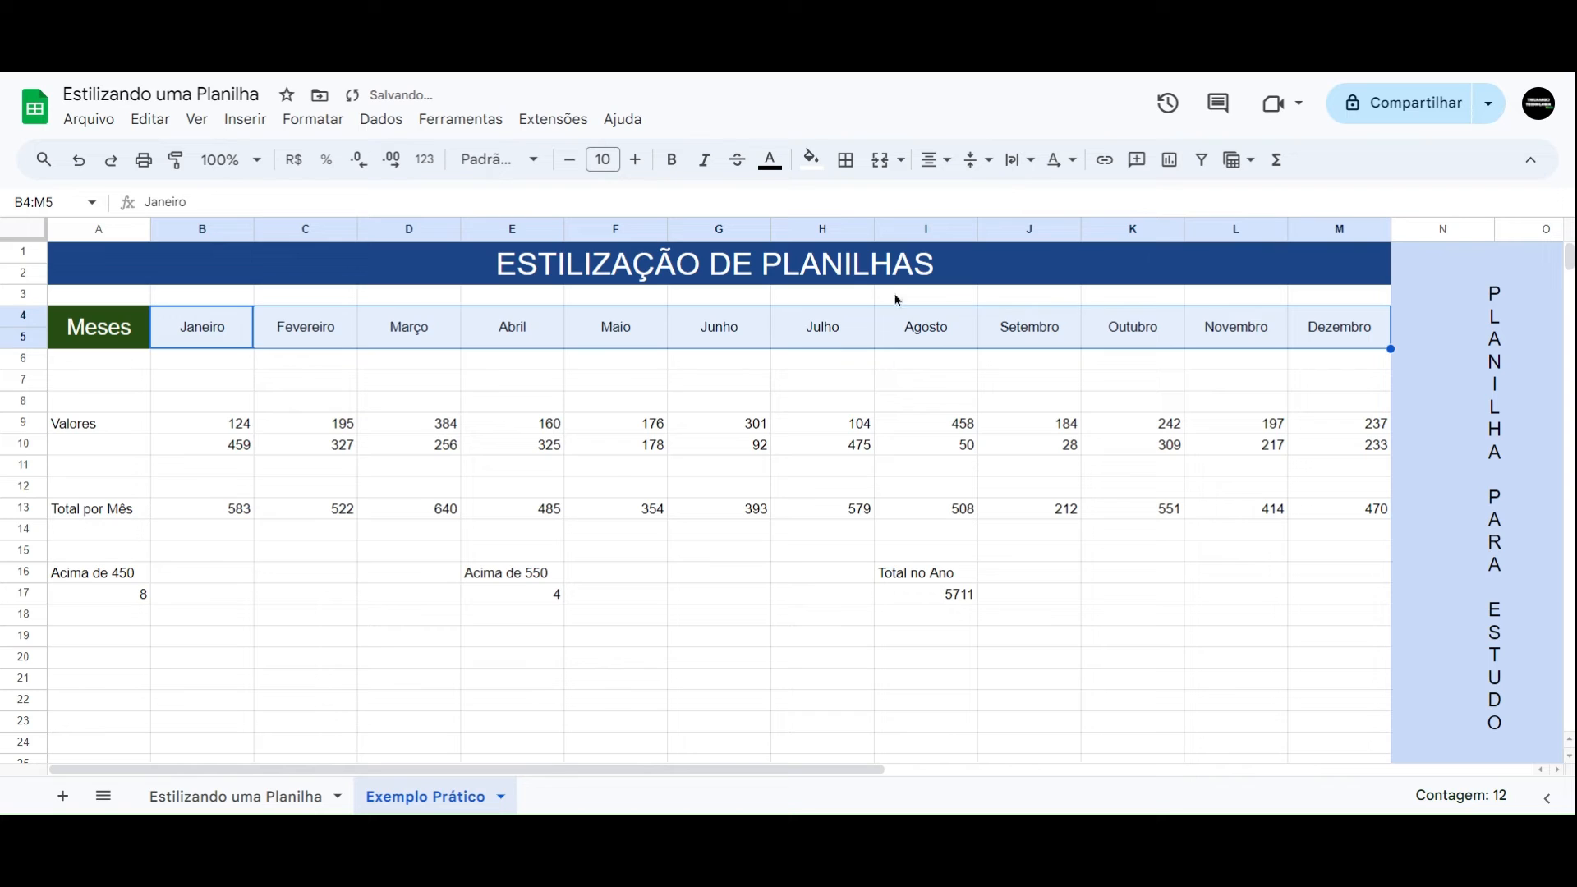
# - Fill the month headers in B4:M5 with a very light green and set their font size to 12
pyautogui.click(811, 159)
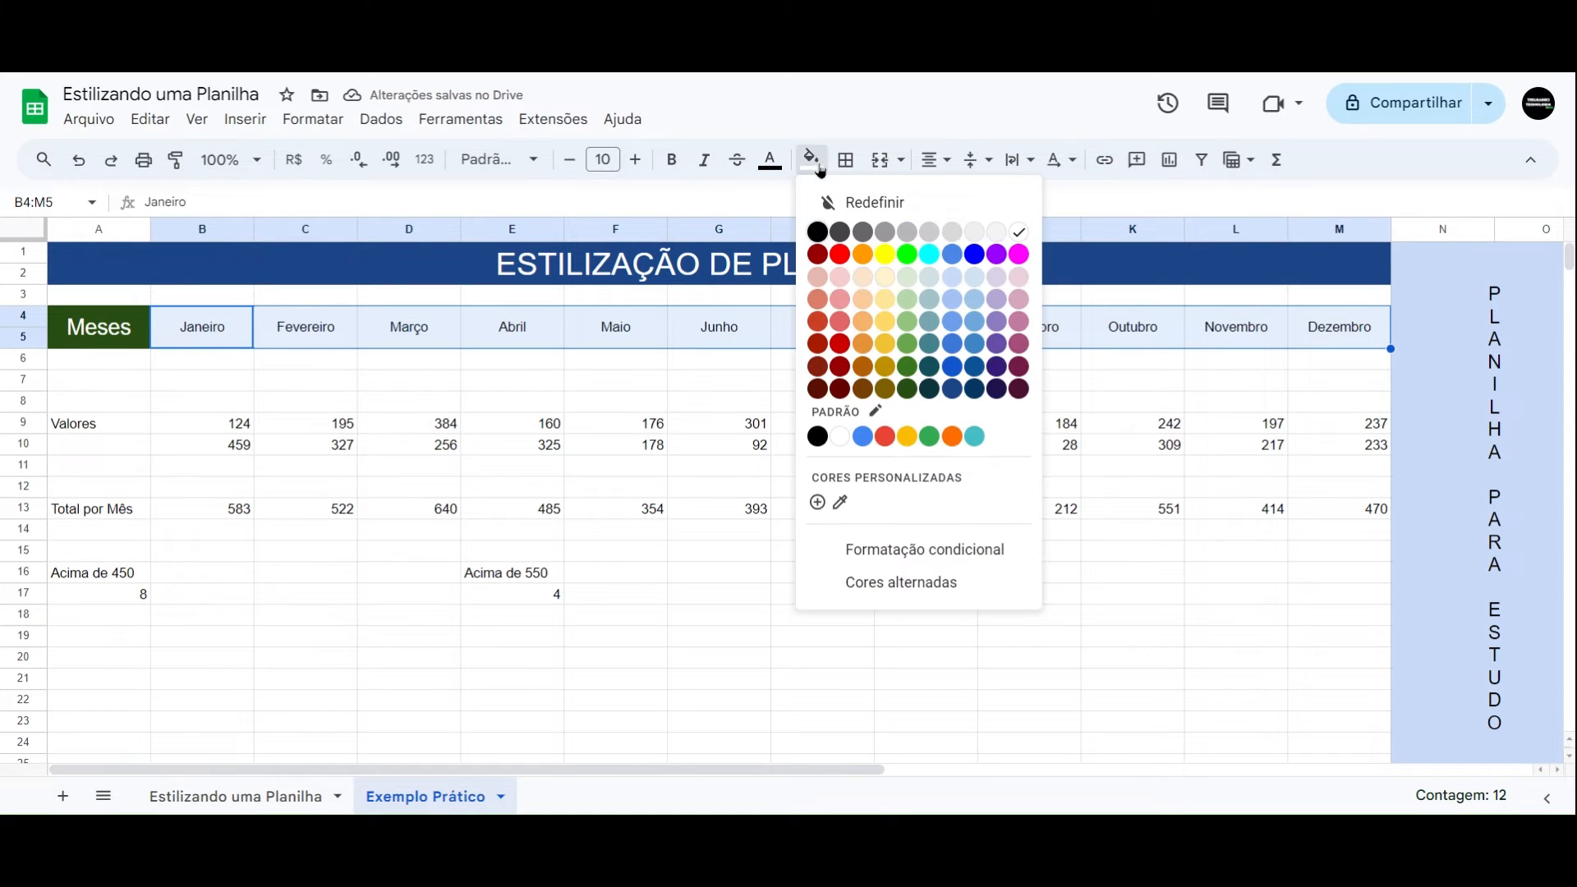
pyautogui.click(906, 277)
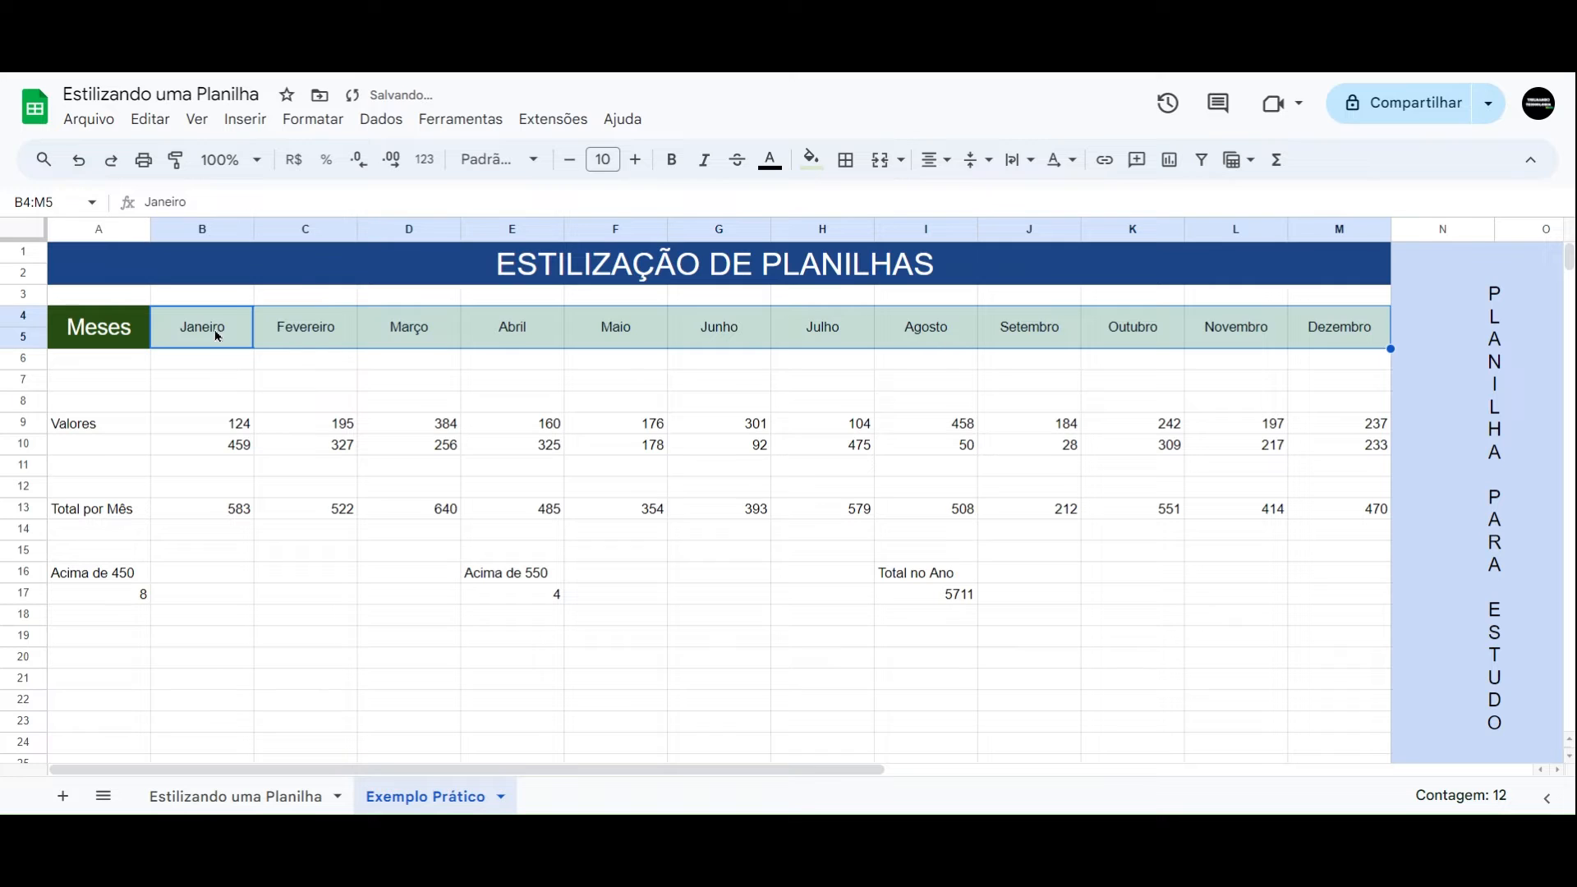
pyautogui.click(603, 159)
pyautogui.click(605, 418)
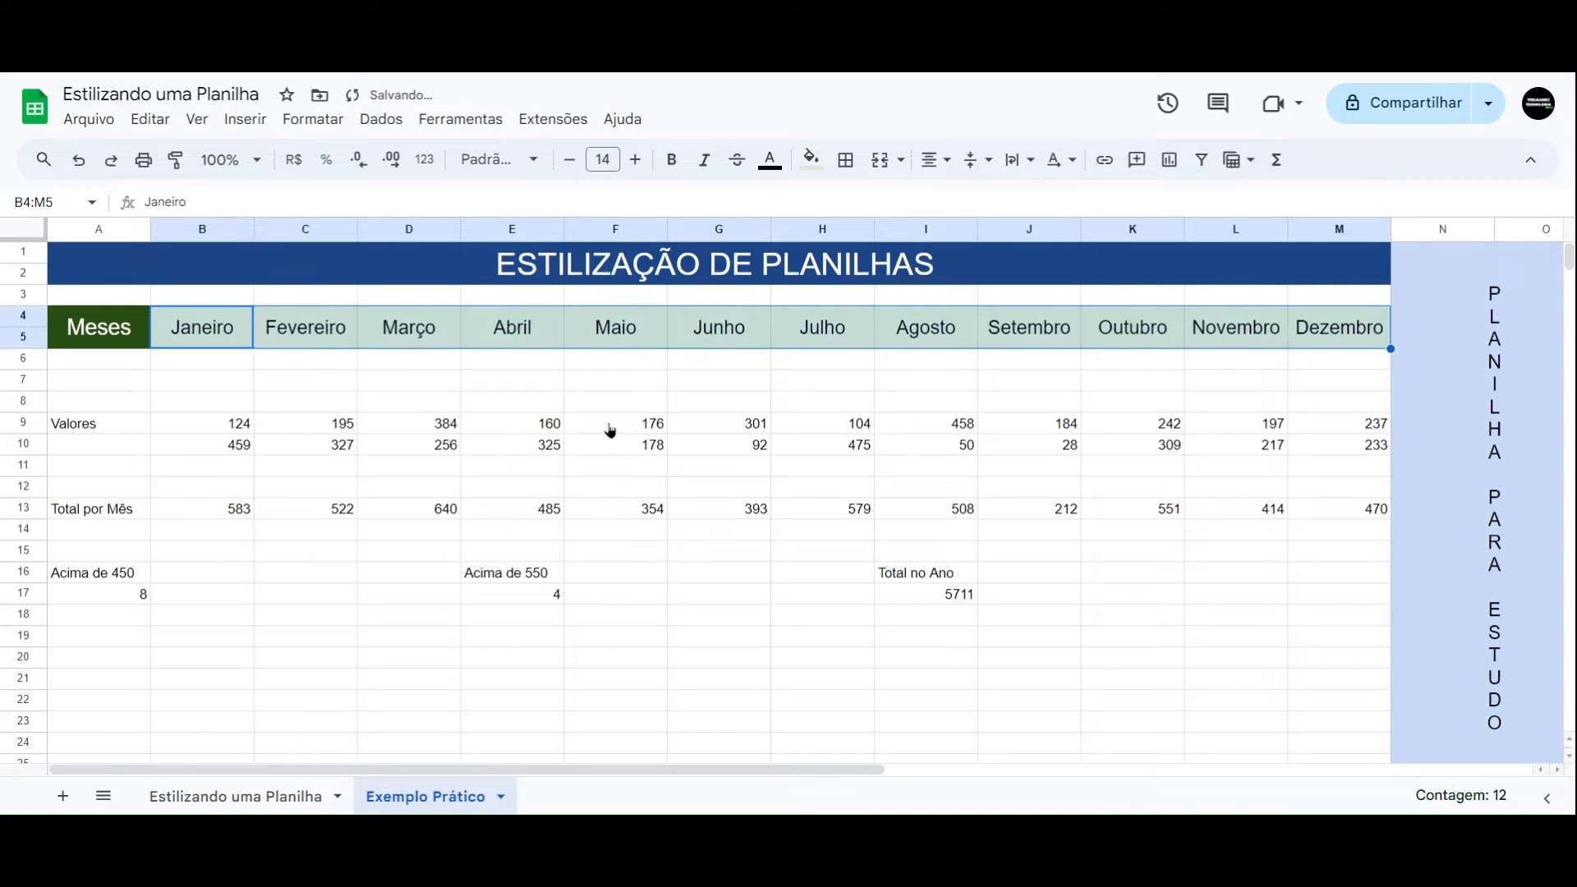
pyautogui.click(602, 159)
pyautogui.click(605, 387)
pyautogui.click(274, 383)
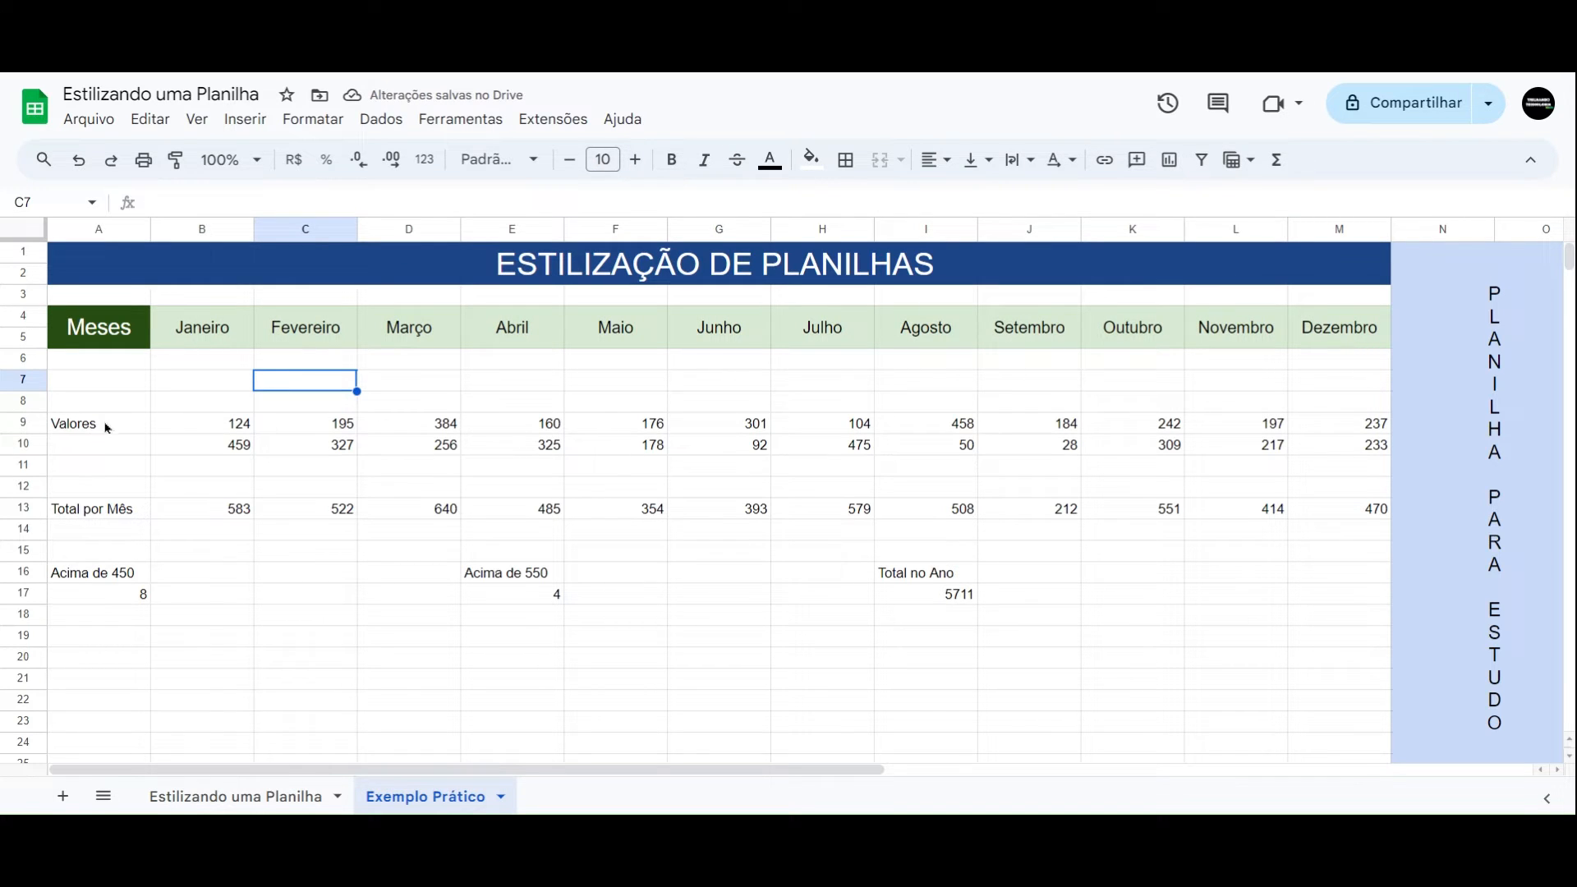
# - Merge the Valores cell across A9:A10 and center its label horizontally and vertically
pyautogui.moveTo(107, 427); pyautogui.dragTo(96, 450)
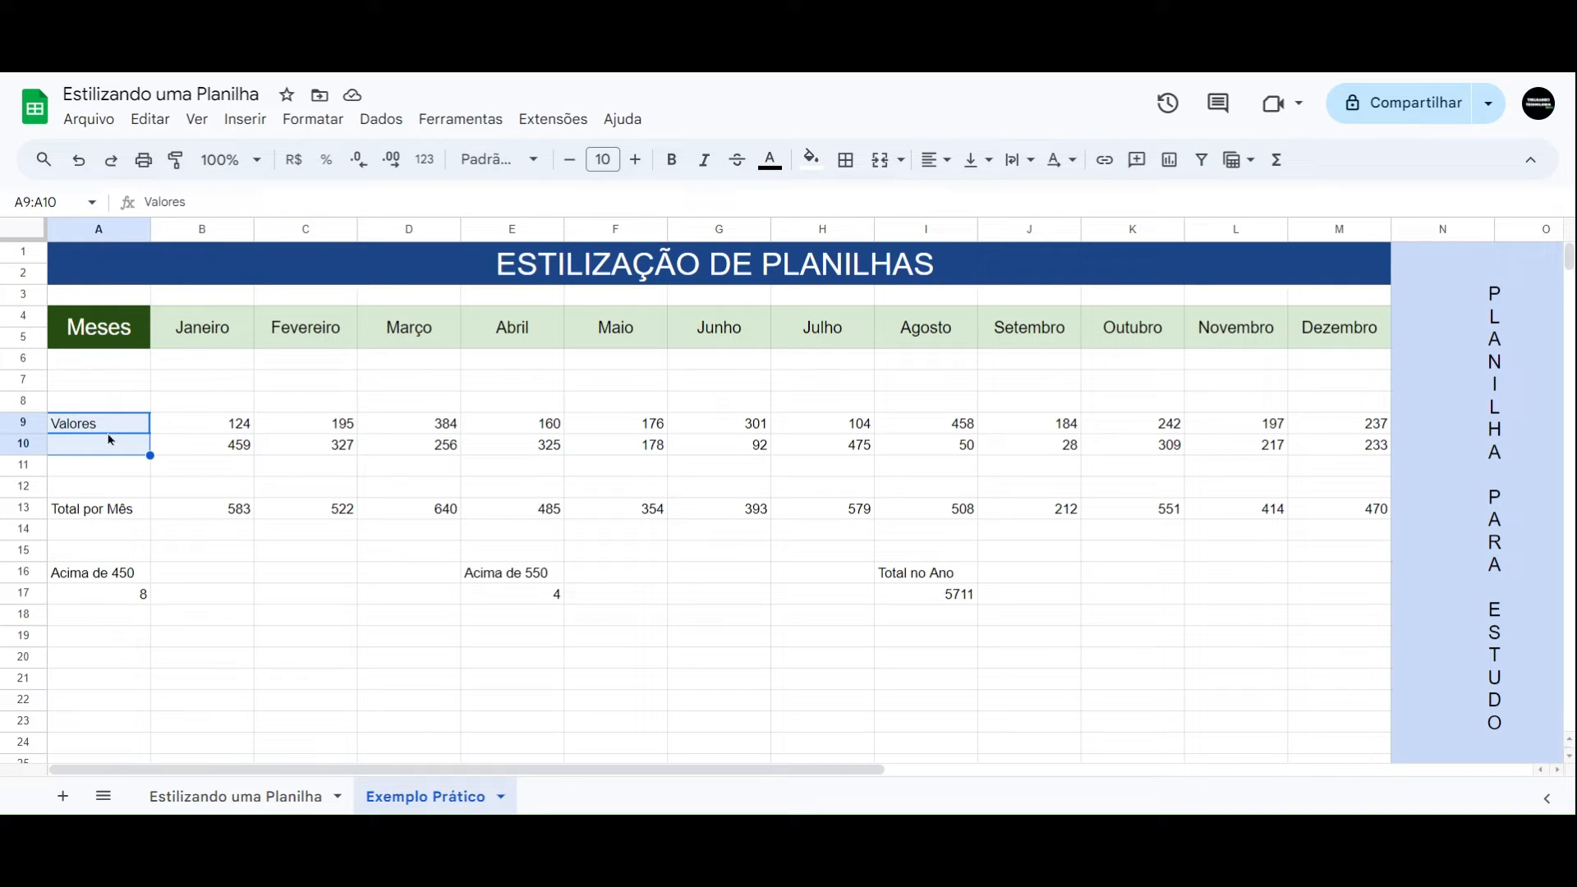
pyautogui.click(879, 159)
pyautogui.click(922, 167)
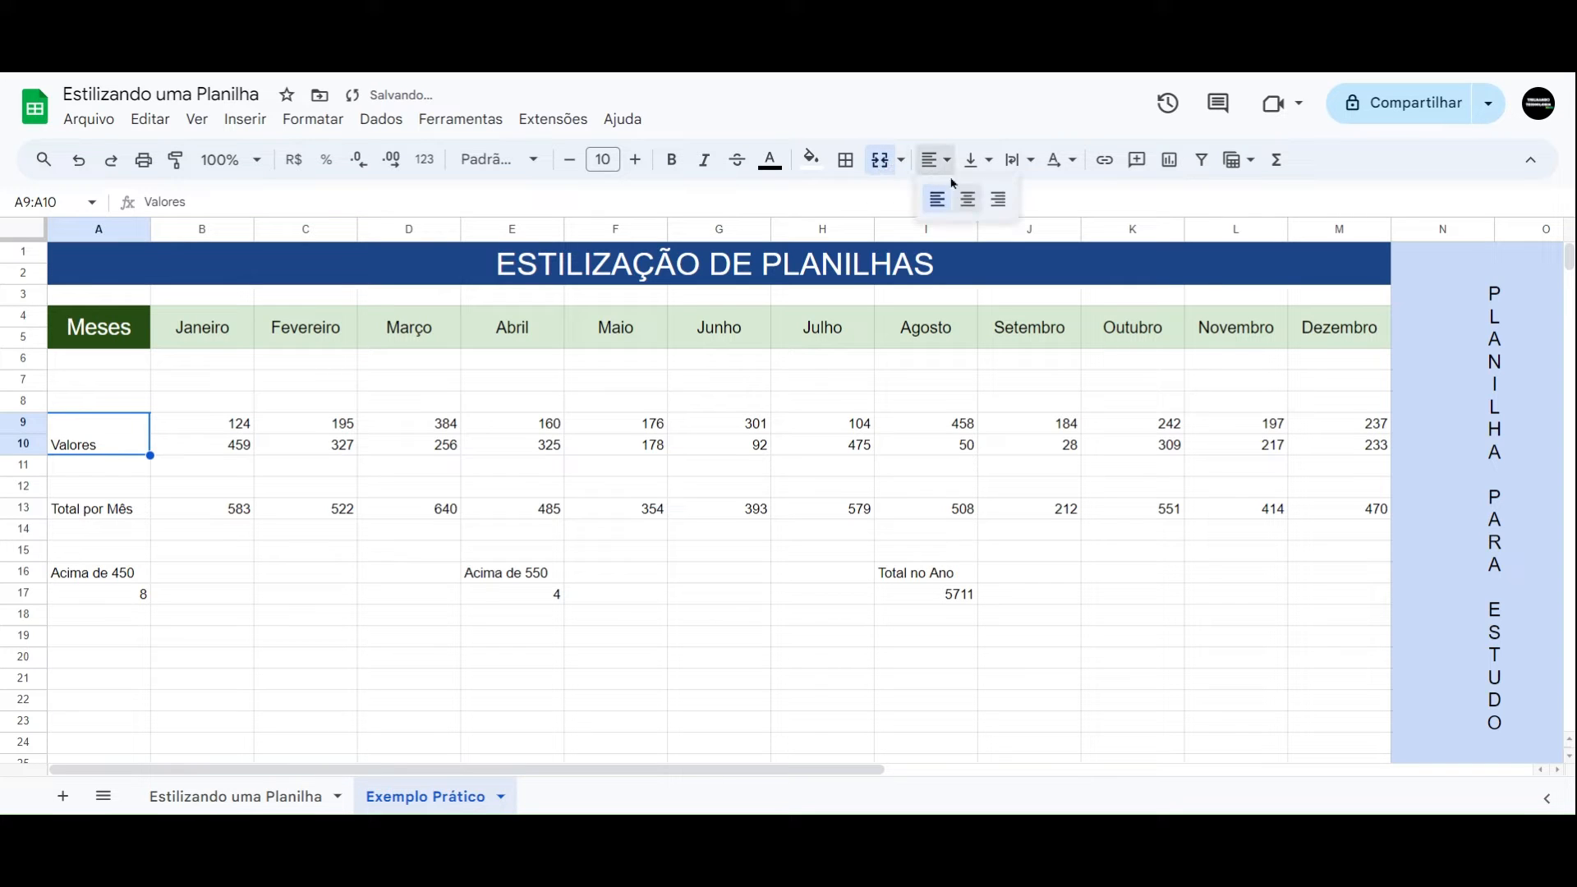
pyautogui.click(962, 197)
pyautogui.click(972, 159)
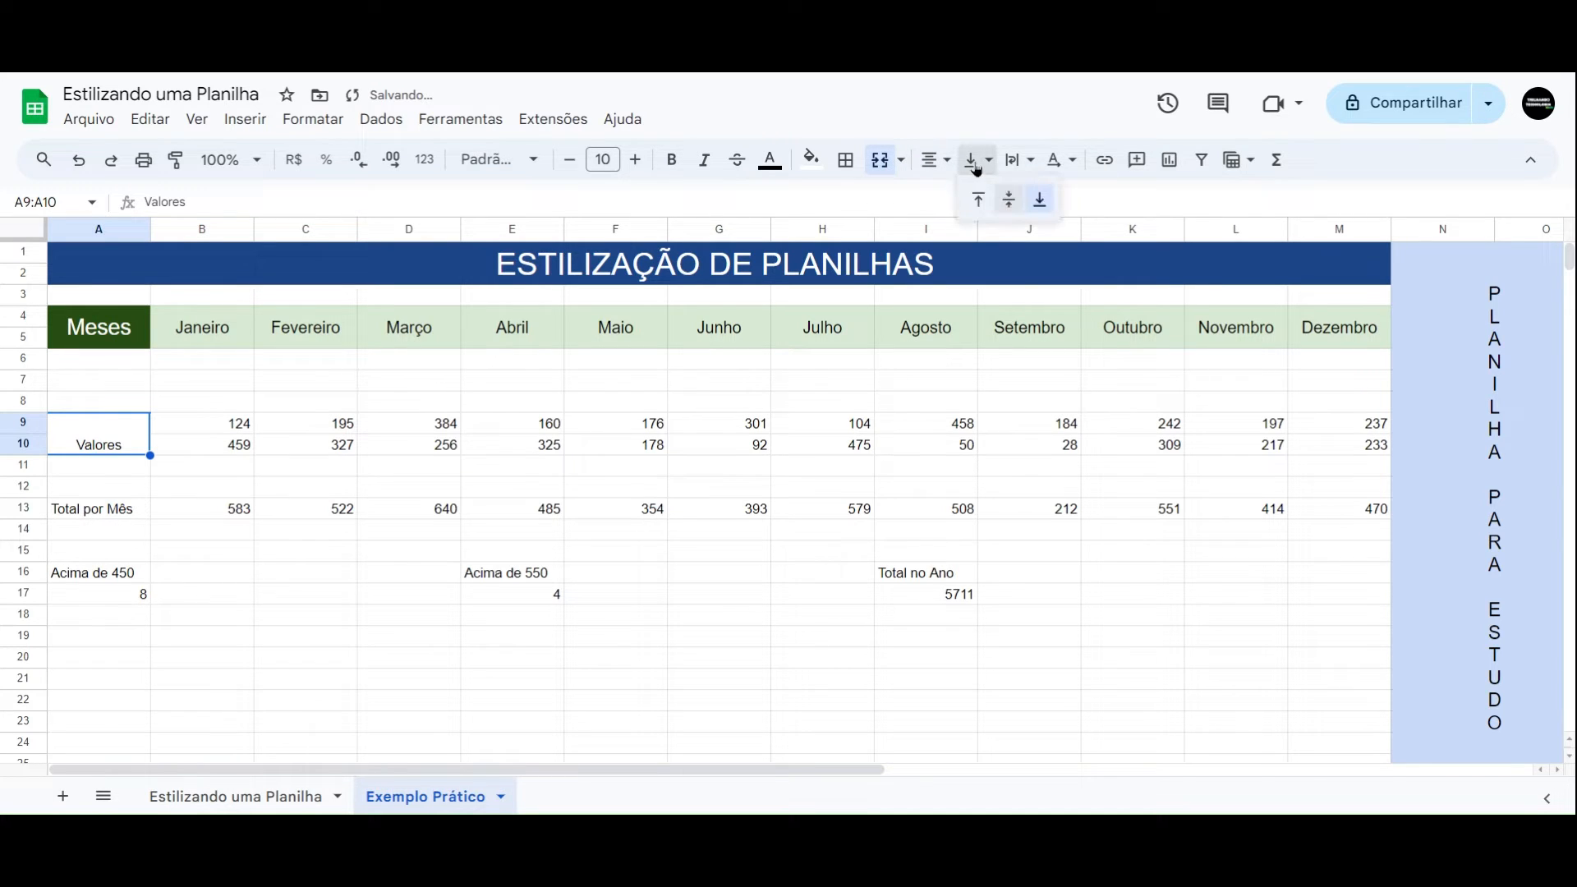
pyautogui.click(1010, 200)
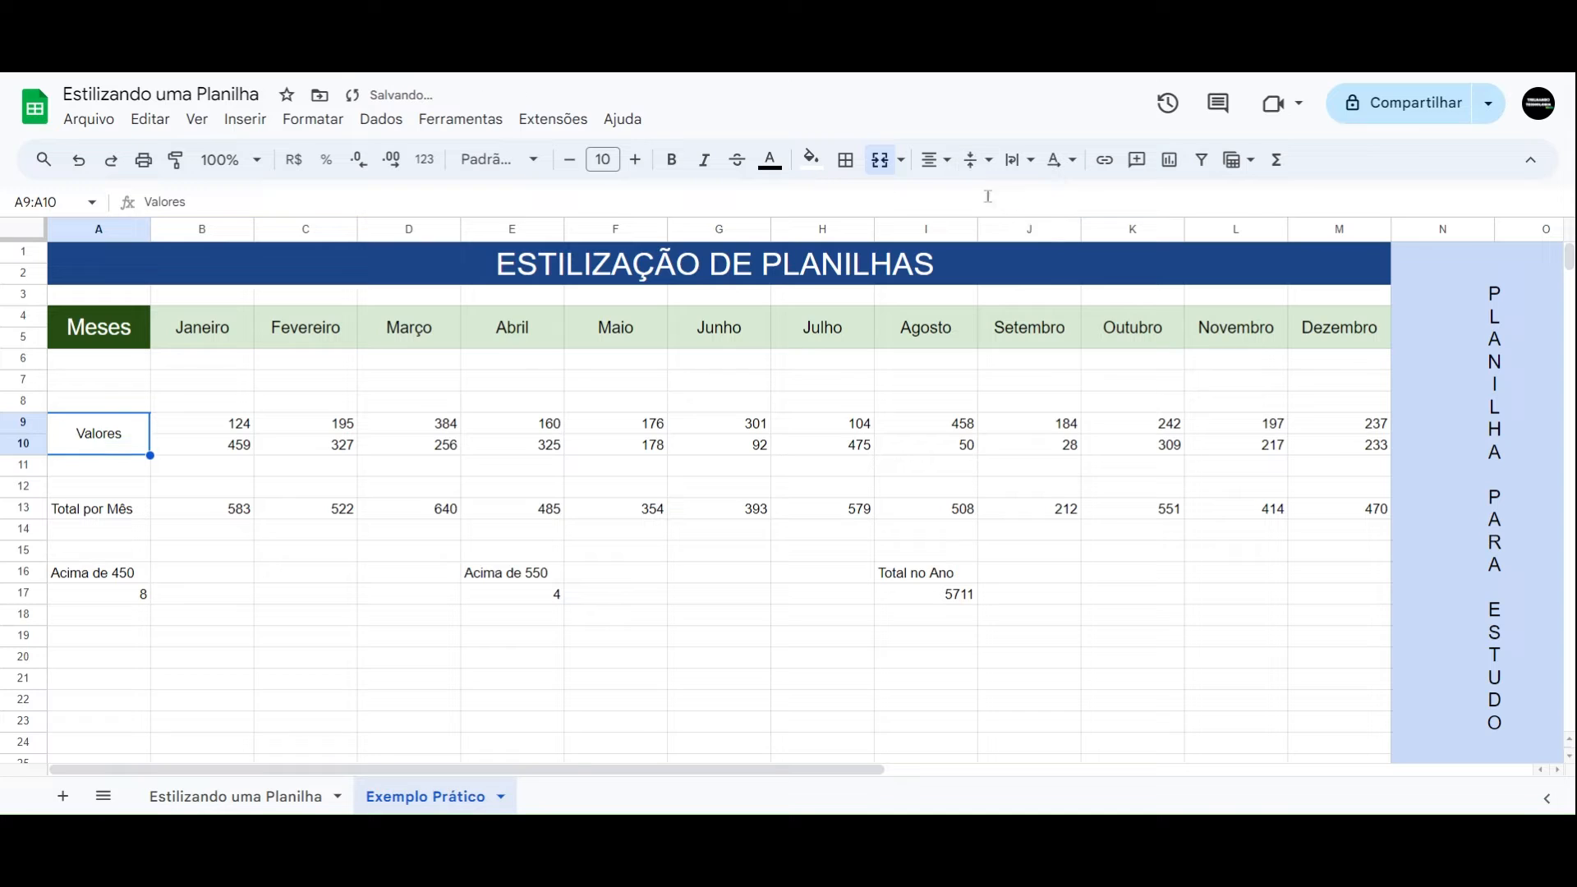
# - Format the merged Valores cell with font size 14, a very dark teal fill and white text
pyautogui.click(605, 161)
pyautogui.click(601, 424)
pyautogui.click(811, 159)
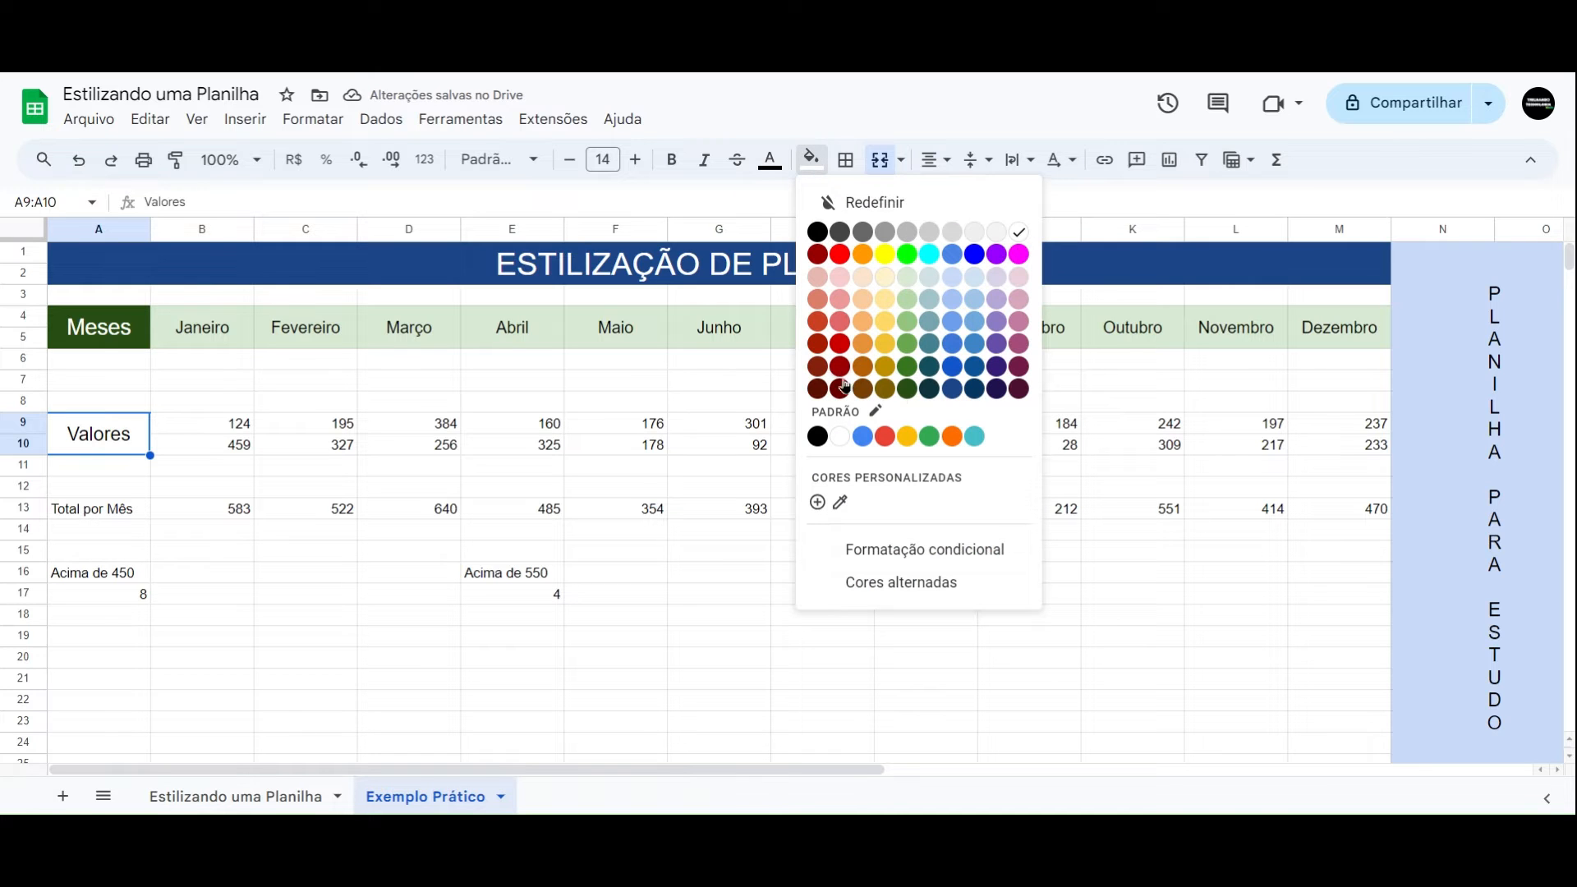
pyautogui.click(930, 389)
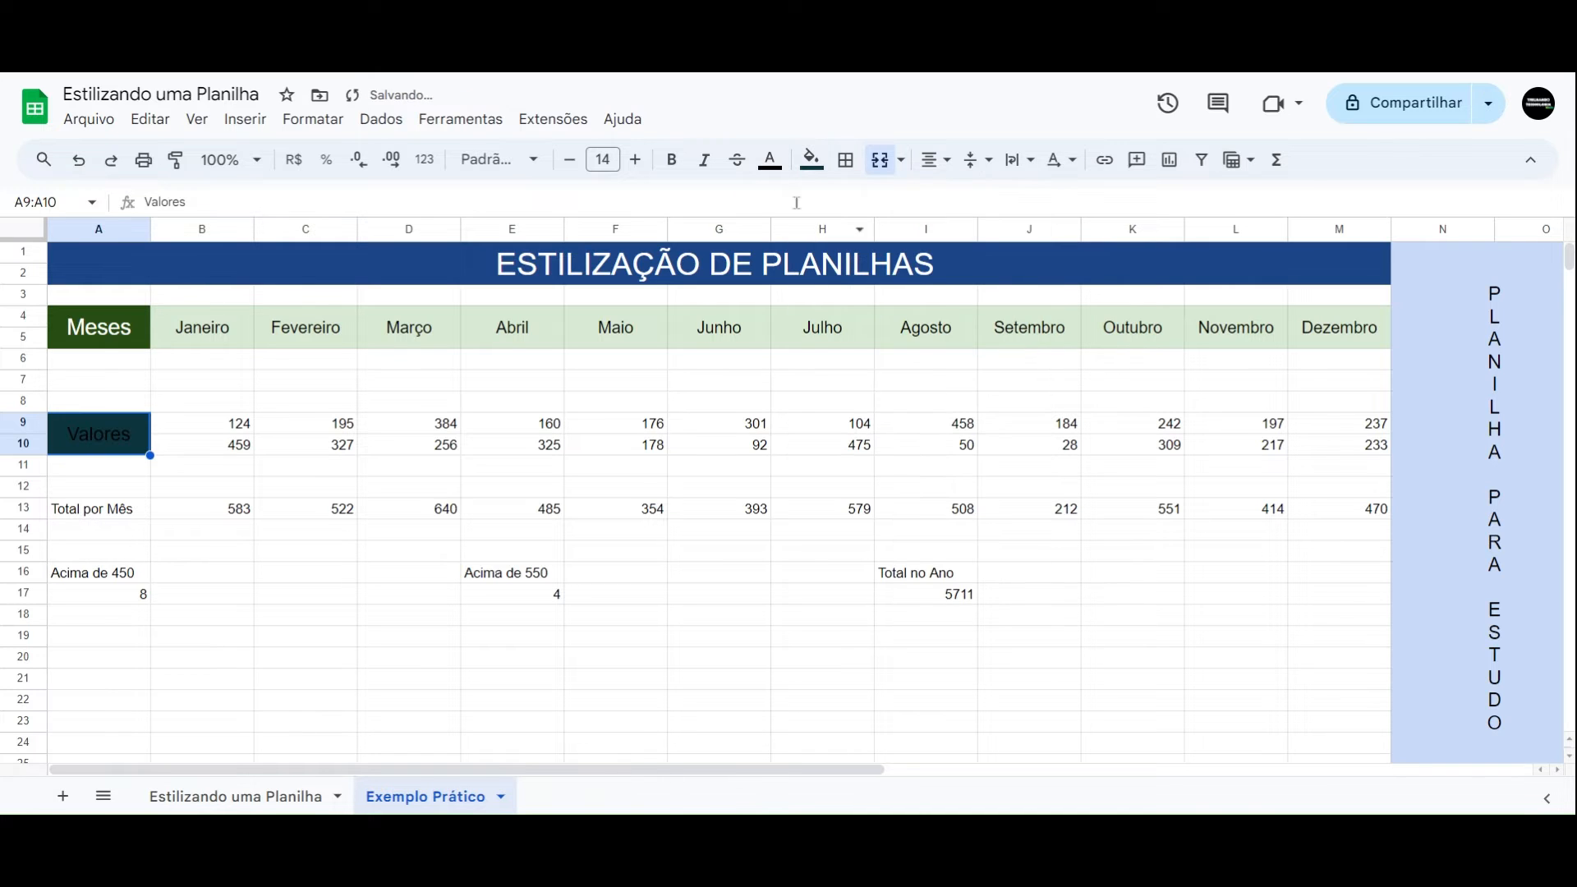
pyautogui.click(778, 164)
pyautogui.click(972, 235)
# - Fill the monthly values in B9:M10 with a very light purple
pyautogui.moveTo(201, 422); pyautogui.dragTo(1312, 451)
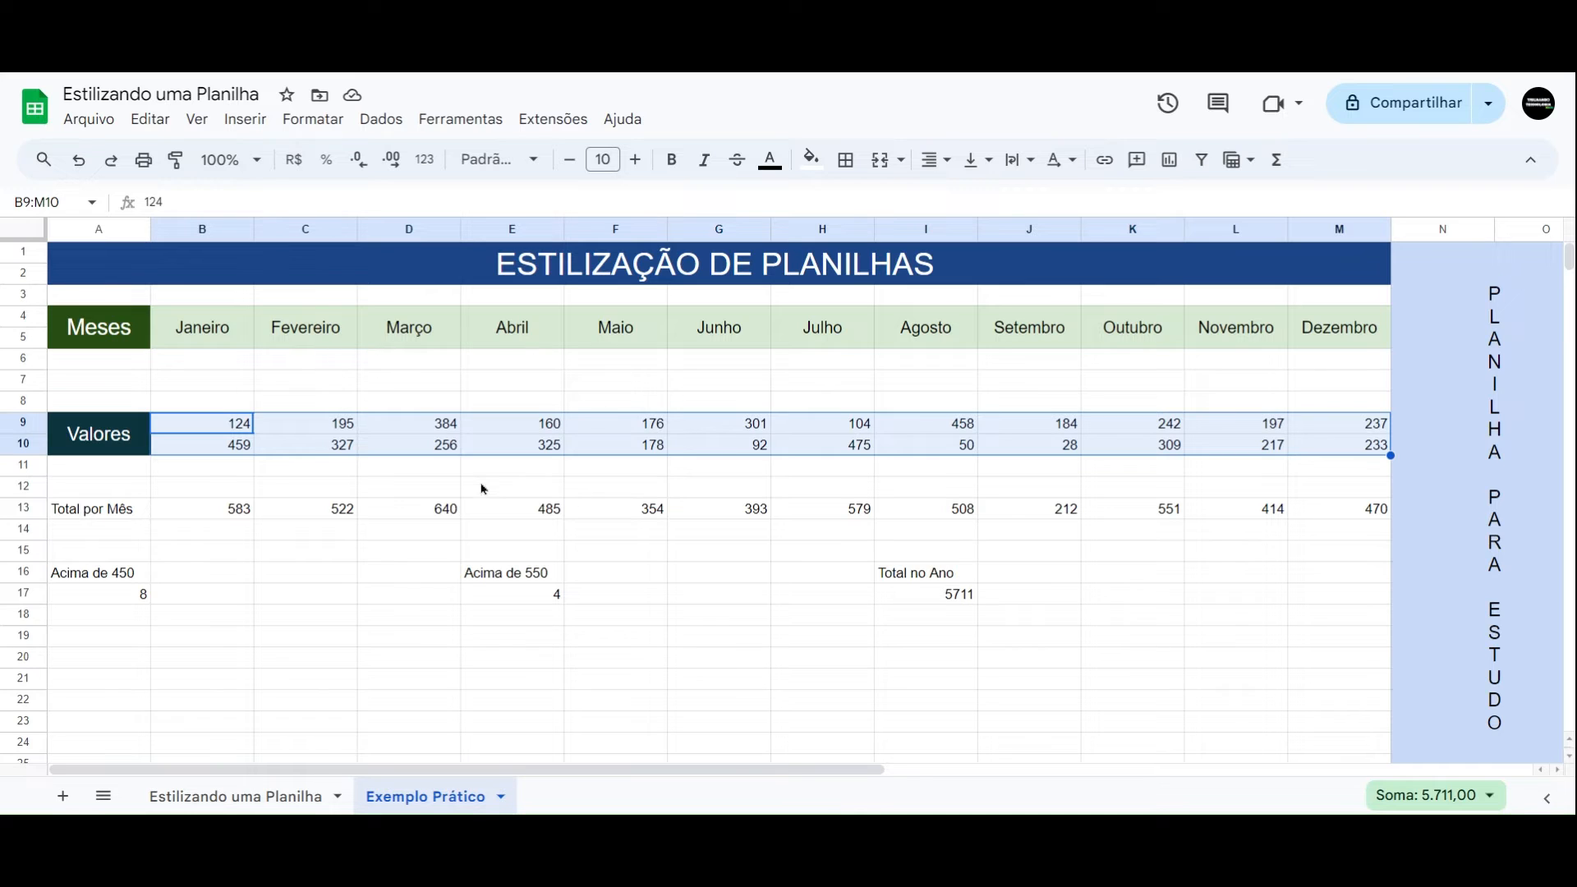
pyautogui.click(811, 160)
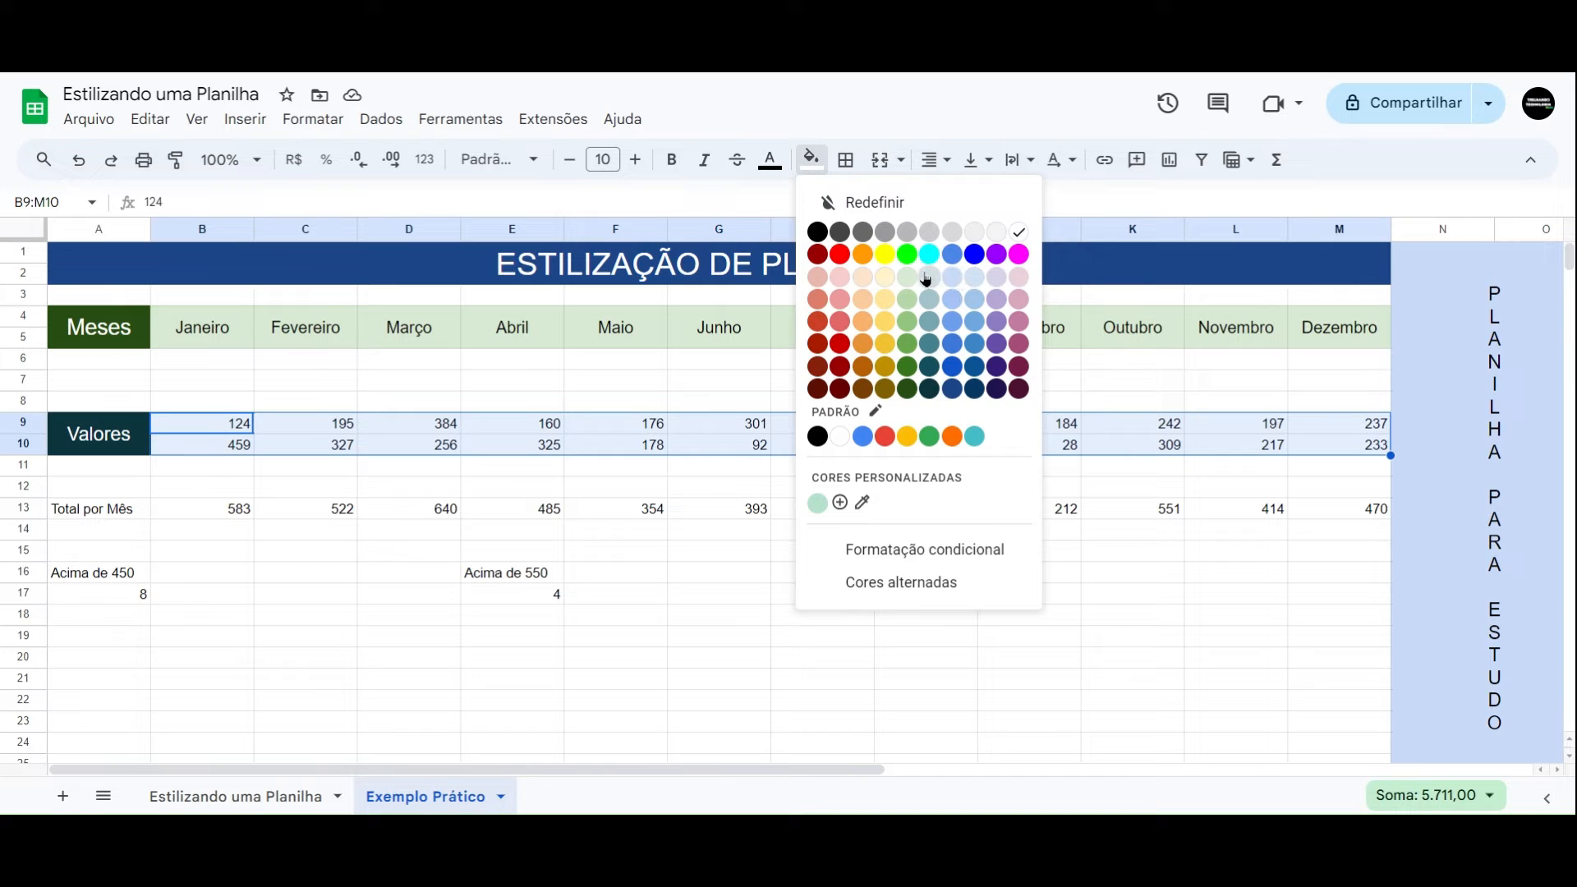
pyautogui.click(992, 279)
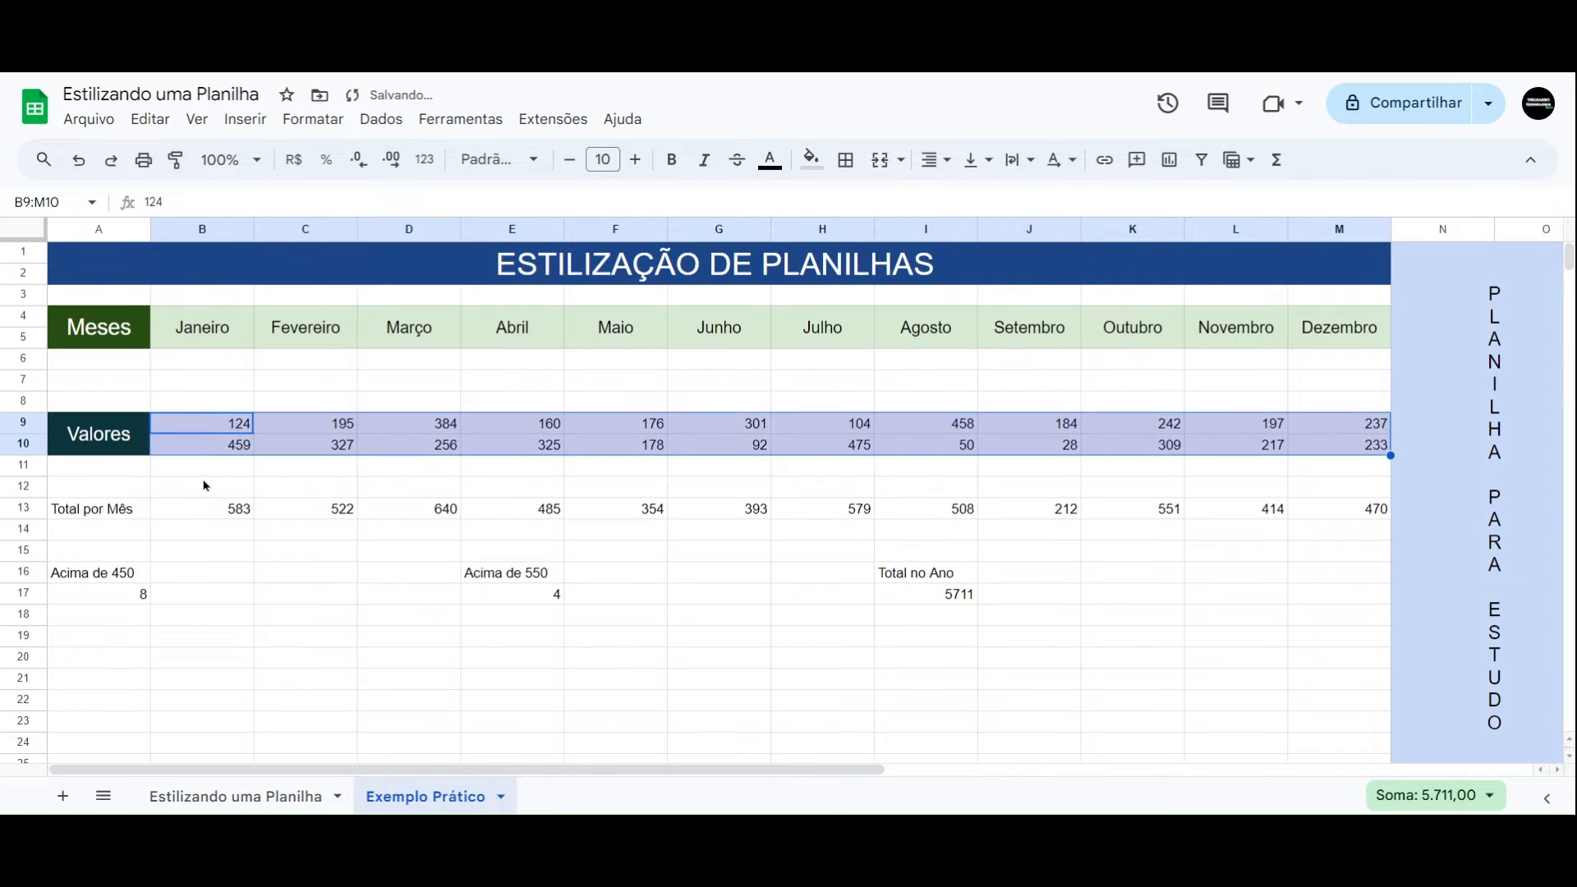
# - Set the monthly values in B9:M10 to font size 14 and center them horizontally and vertically
pyautogui.moveTo(221, 423); pyautogui.dragTo(1327, 443)
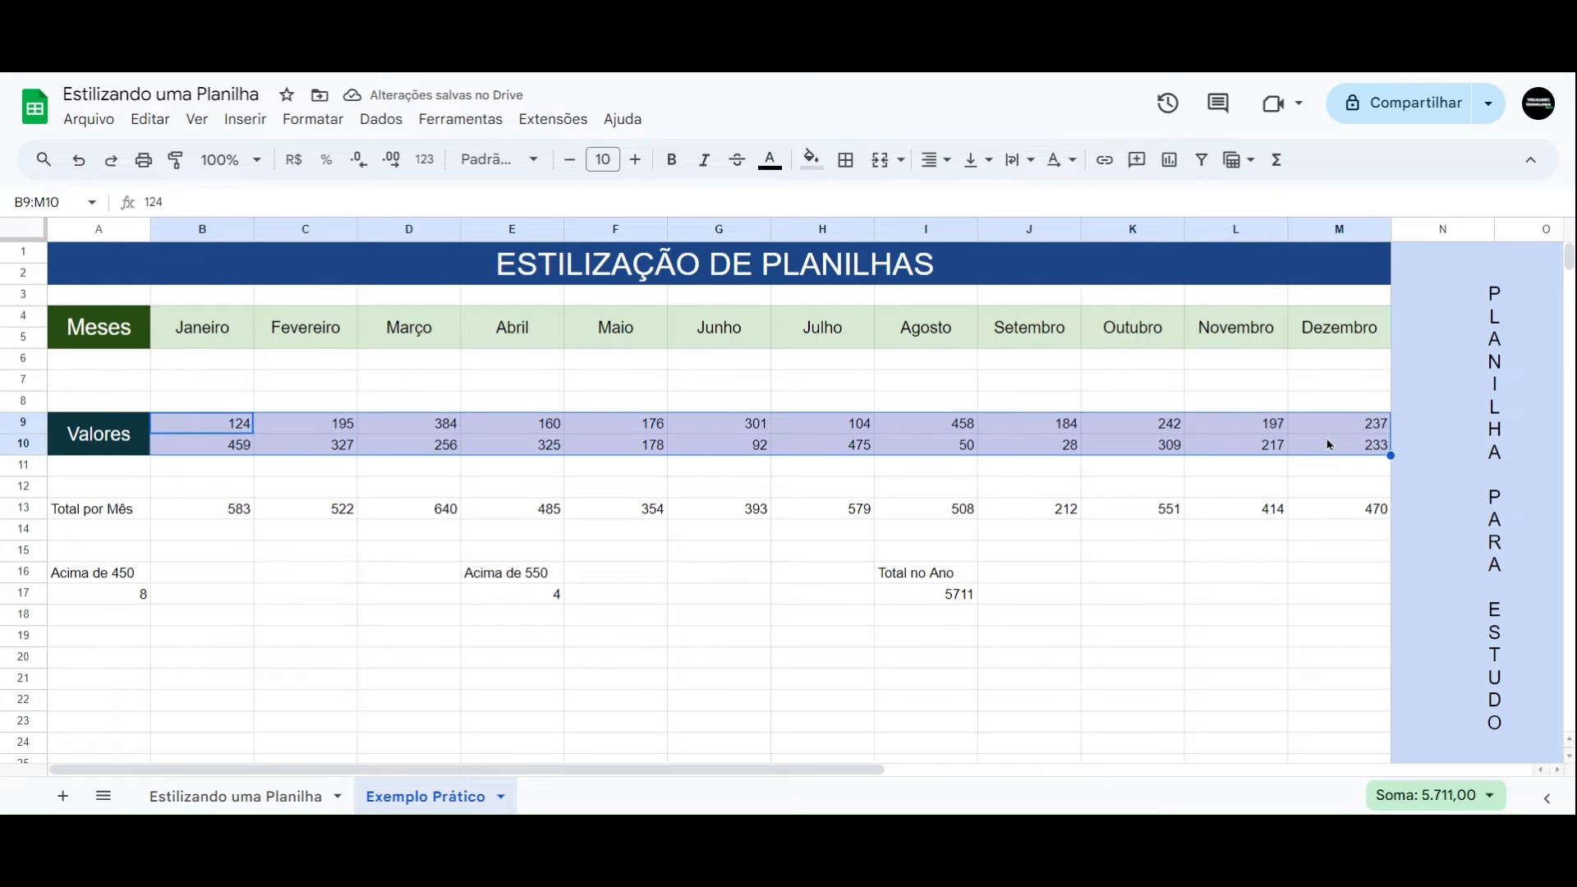
pyautogui.click(611, 156)
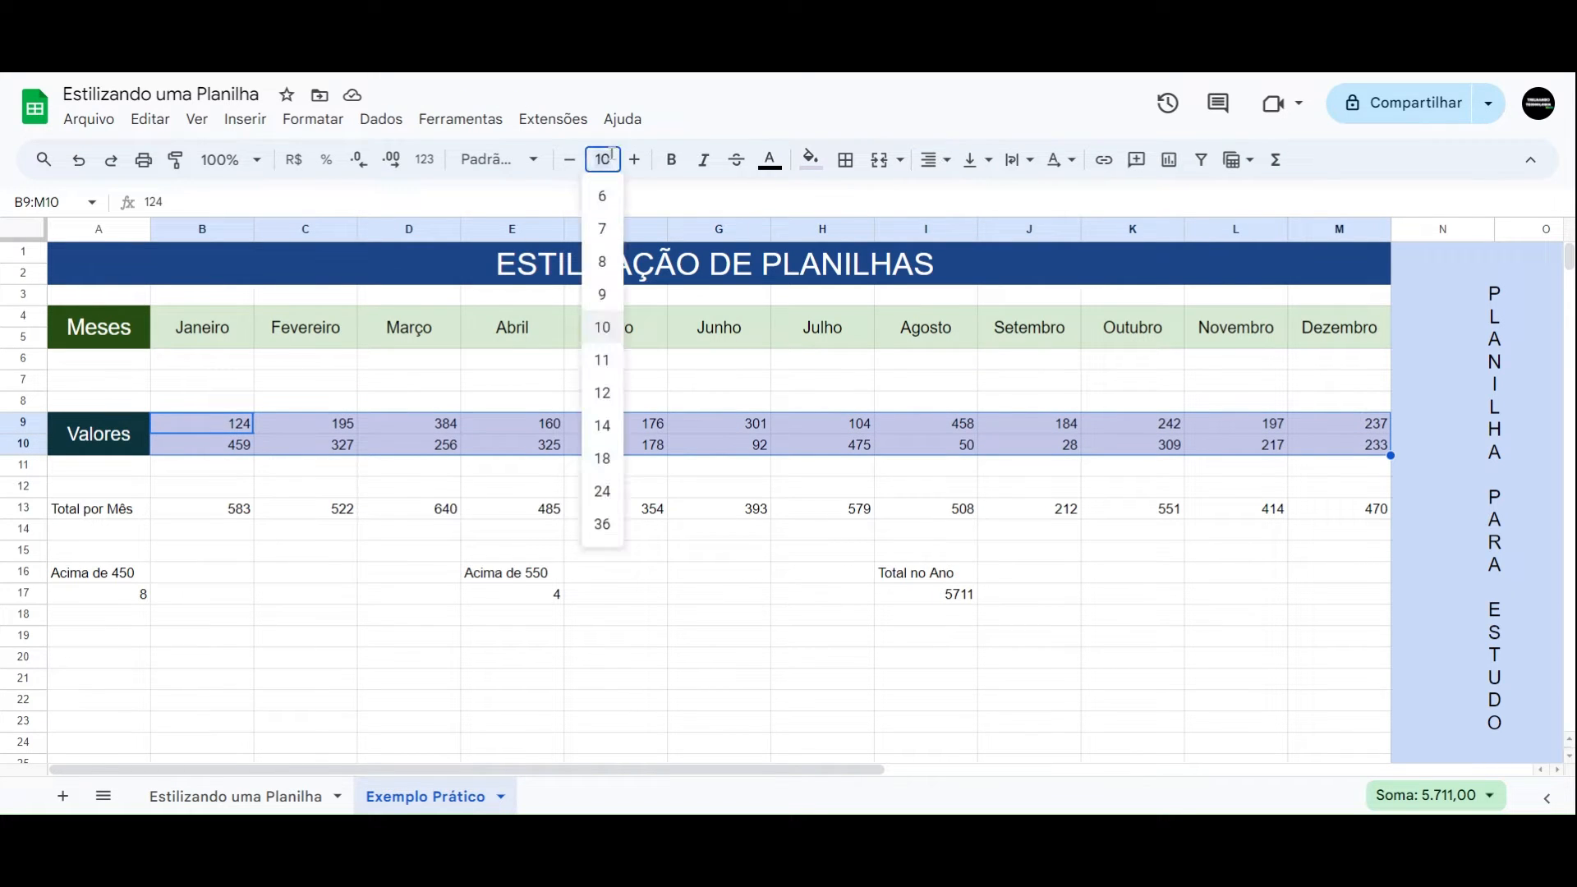
pyautogui.click(603, 424)
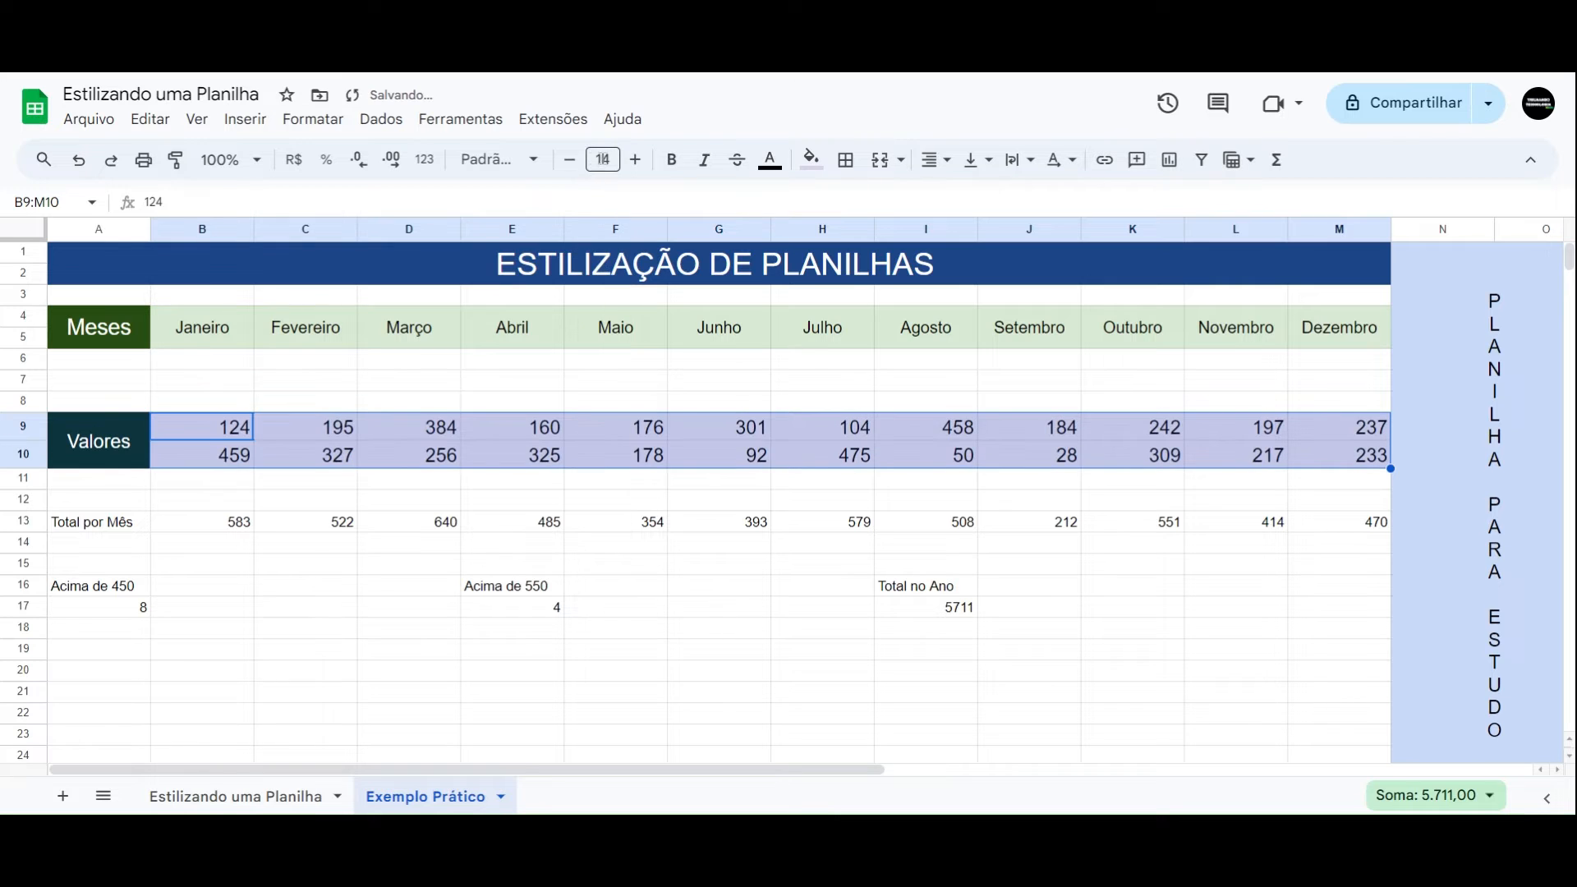
pyautogui.click(930, 161)
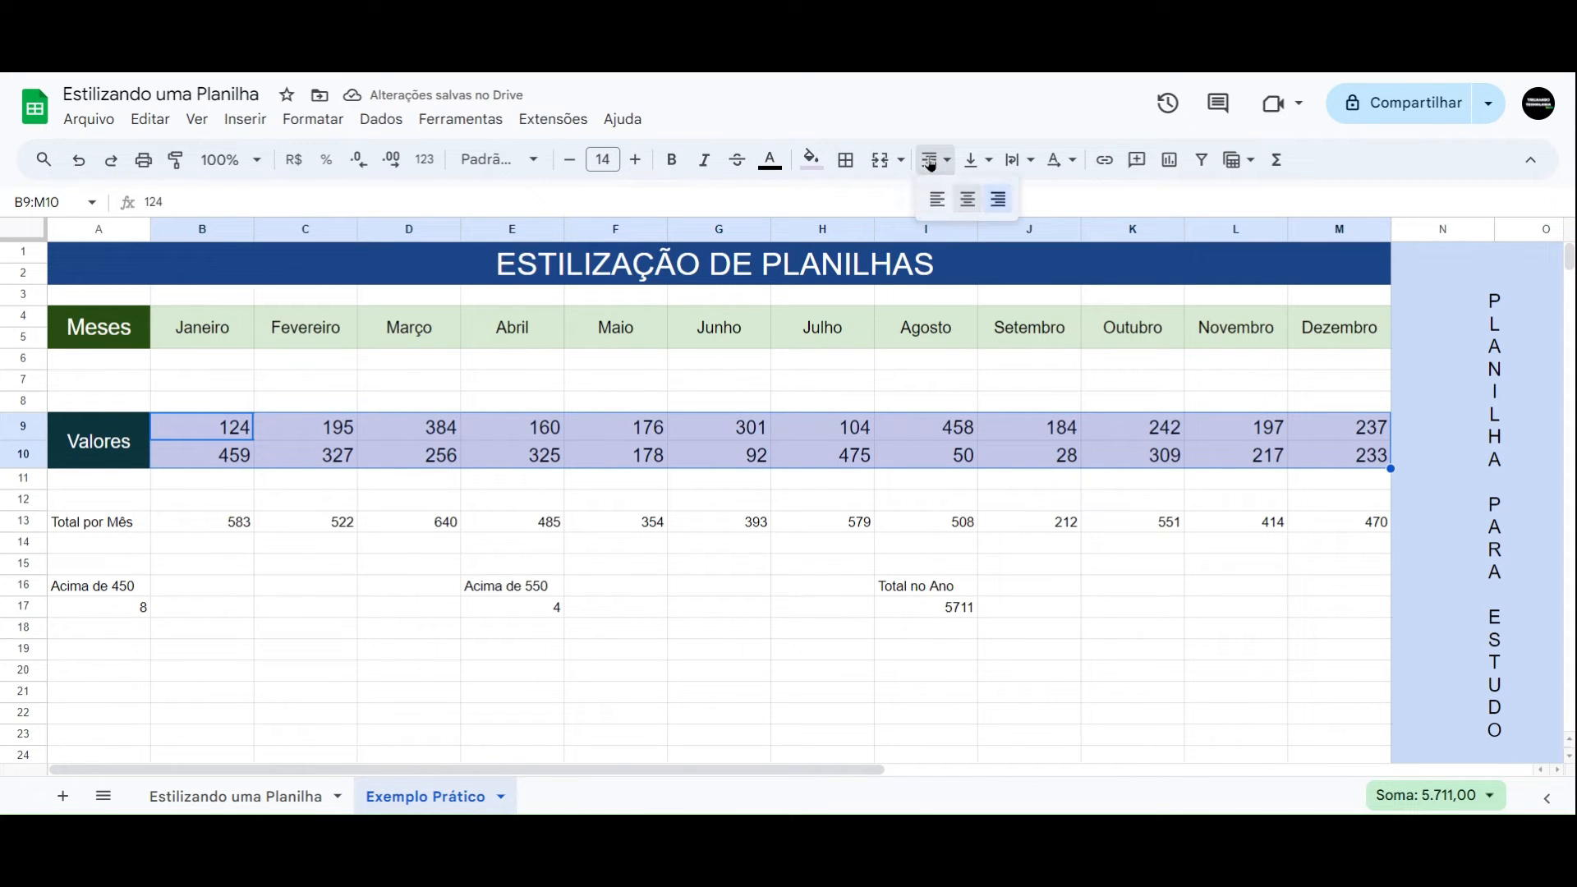
pyautogui.click(972, 195)
pyautogui.click(973, 160)
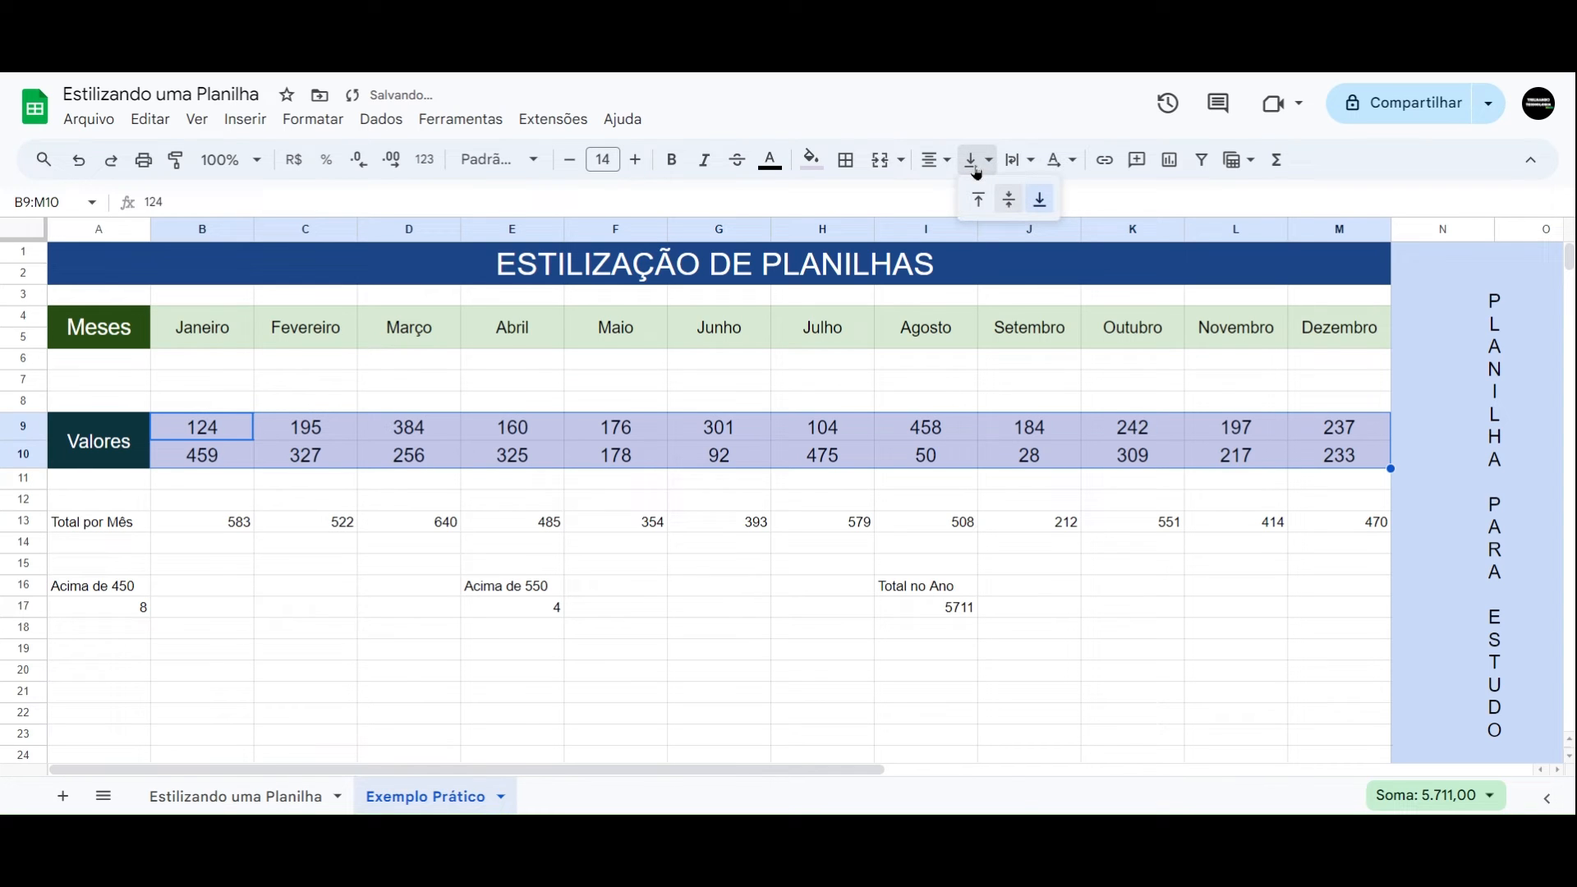
pyautogui.click(1008, 200)
pyautogui.click(334, 388)
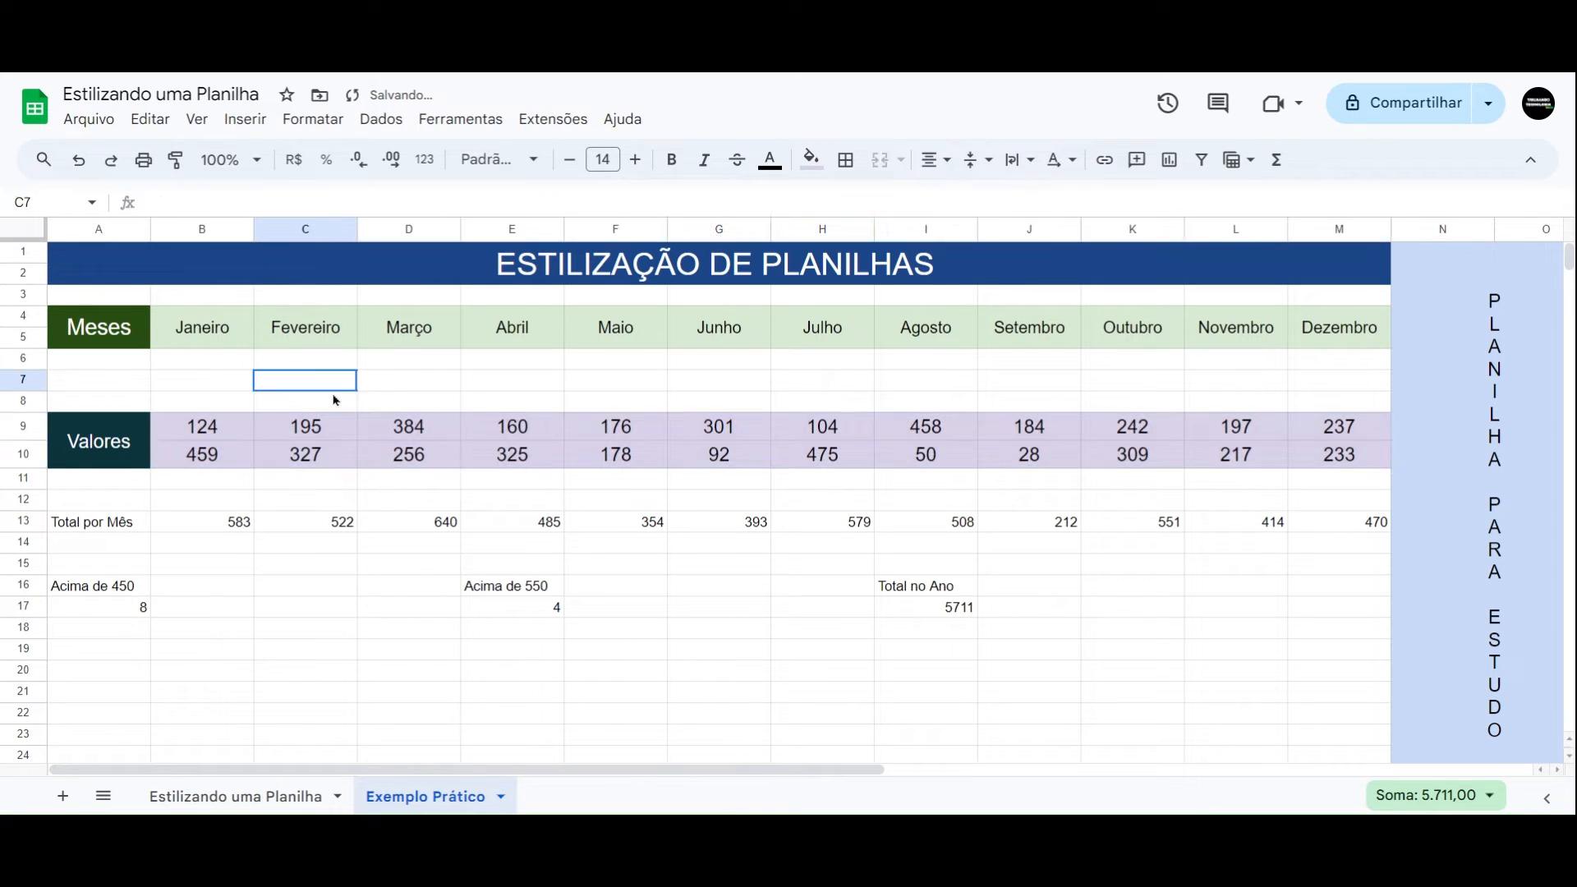
# - Change the fill of the merged Valores cell to a very dark purple
pyautogui.click(132, 404)
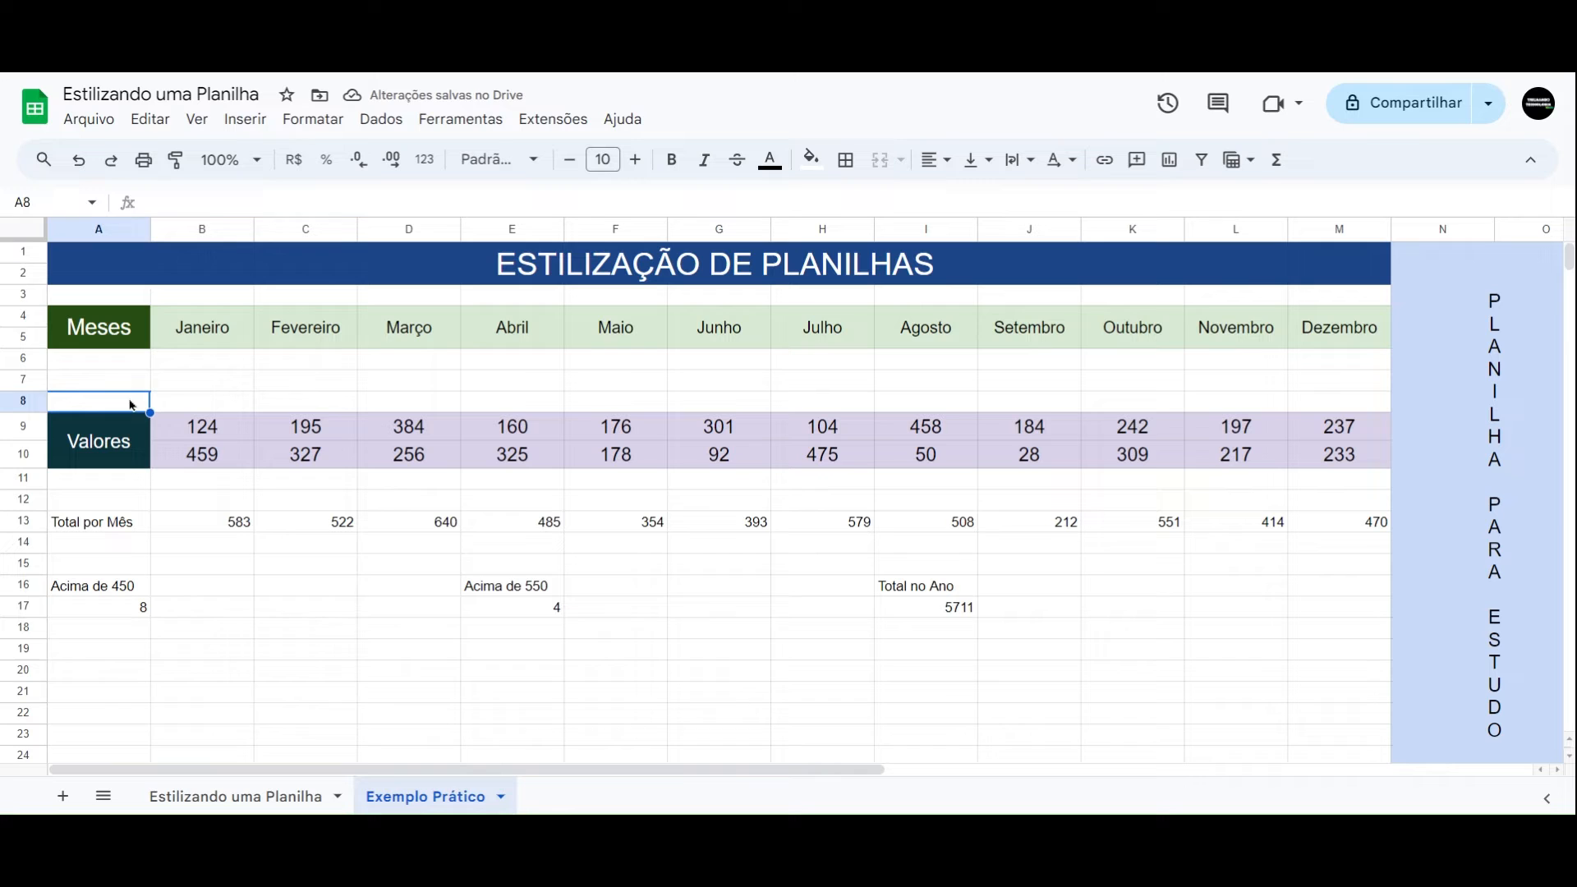
pyautogui.click(148, 448)
pyautogui.click(811, 158)
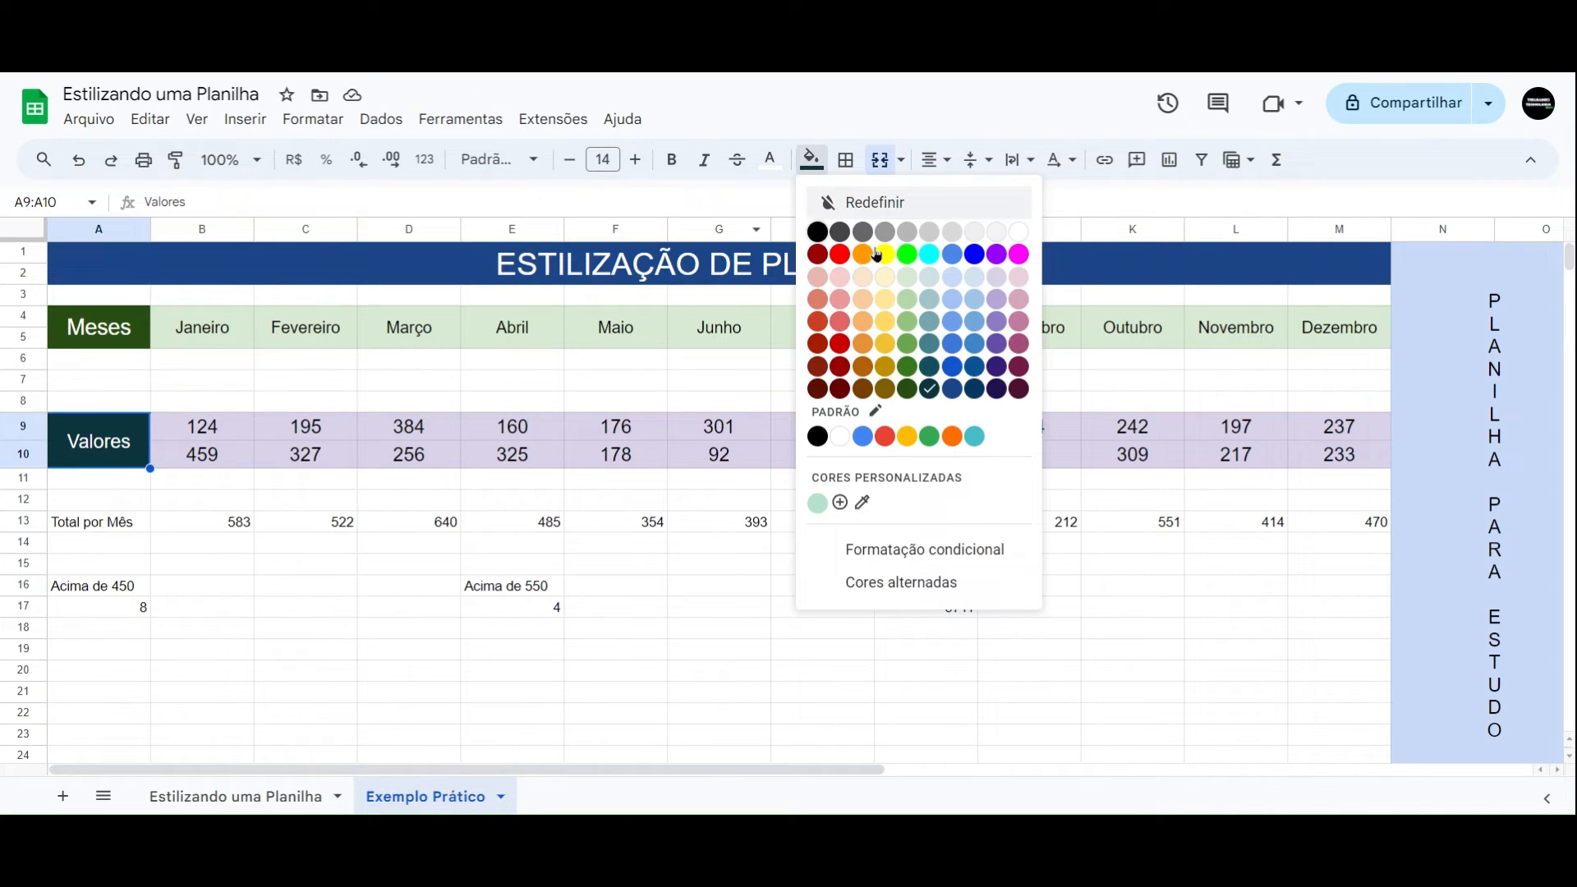
pyautogui.click(997, 394)
pyautogui.click(305, 378)
# - Create a conditional formatting rule for B9:M10 that applies to values greater than (Maior que) 250
pyautogui.moveTo(202, 426); pyautogui.dragTo(1294, 453)
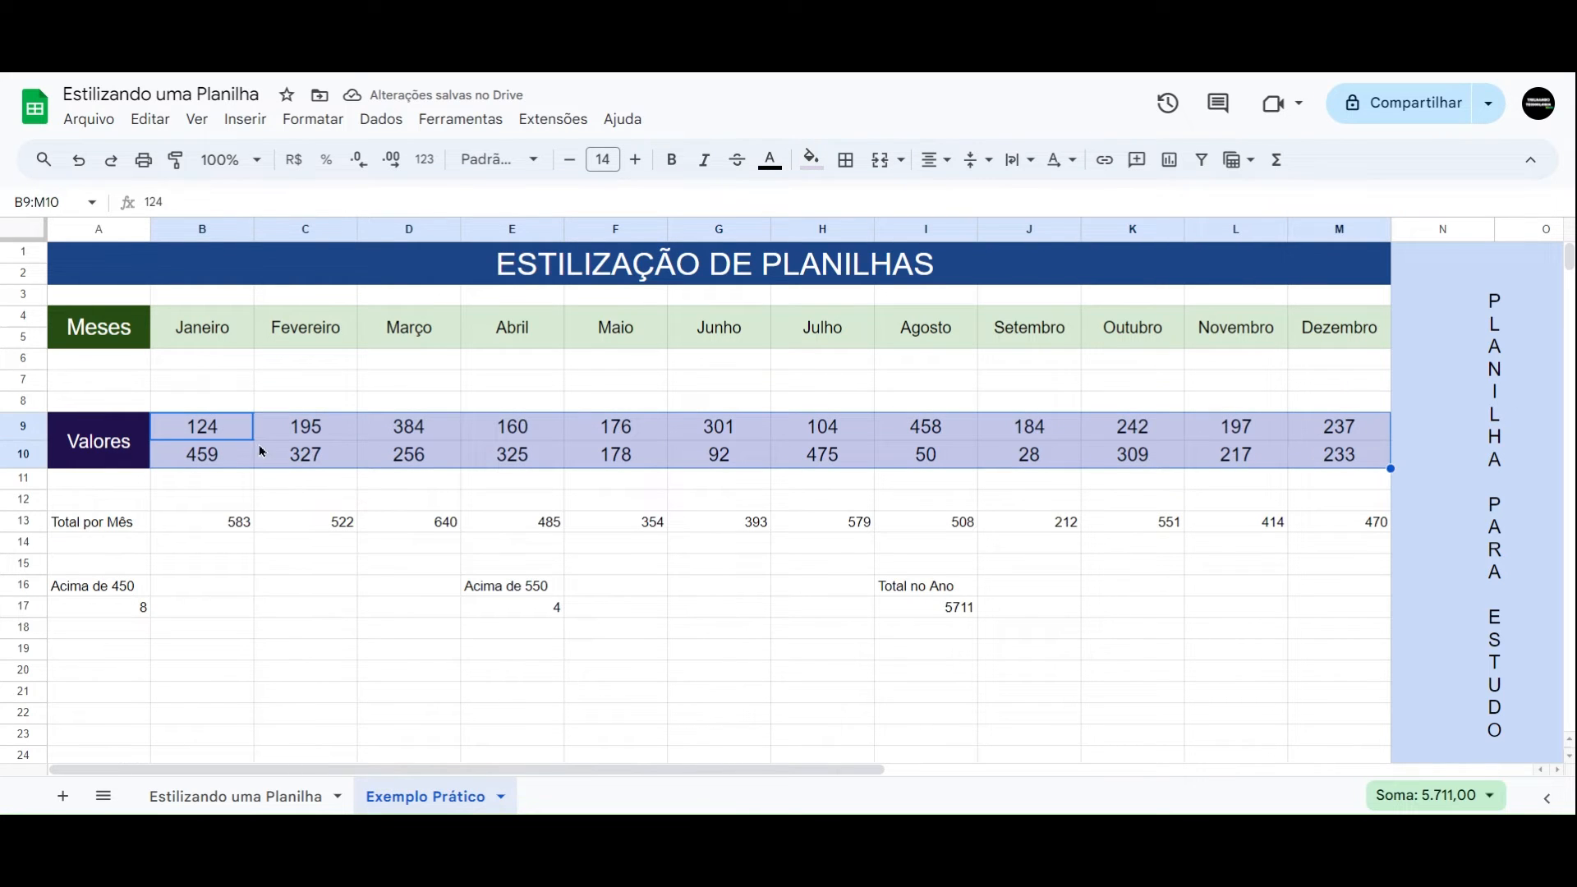
pyautogui.click(312, 120)
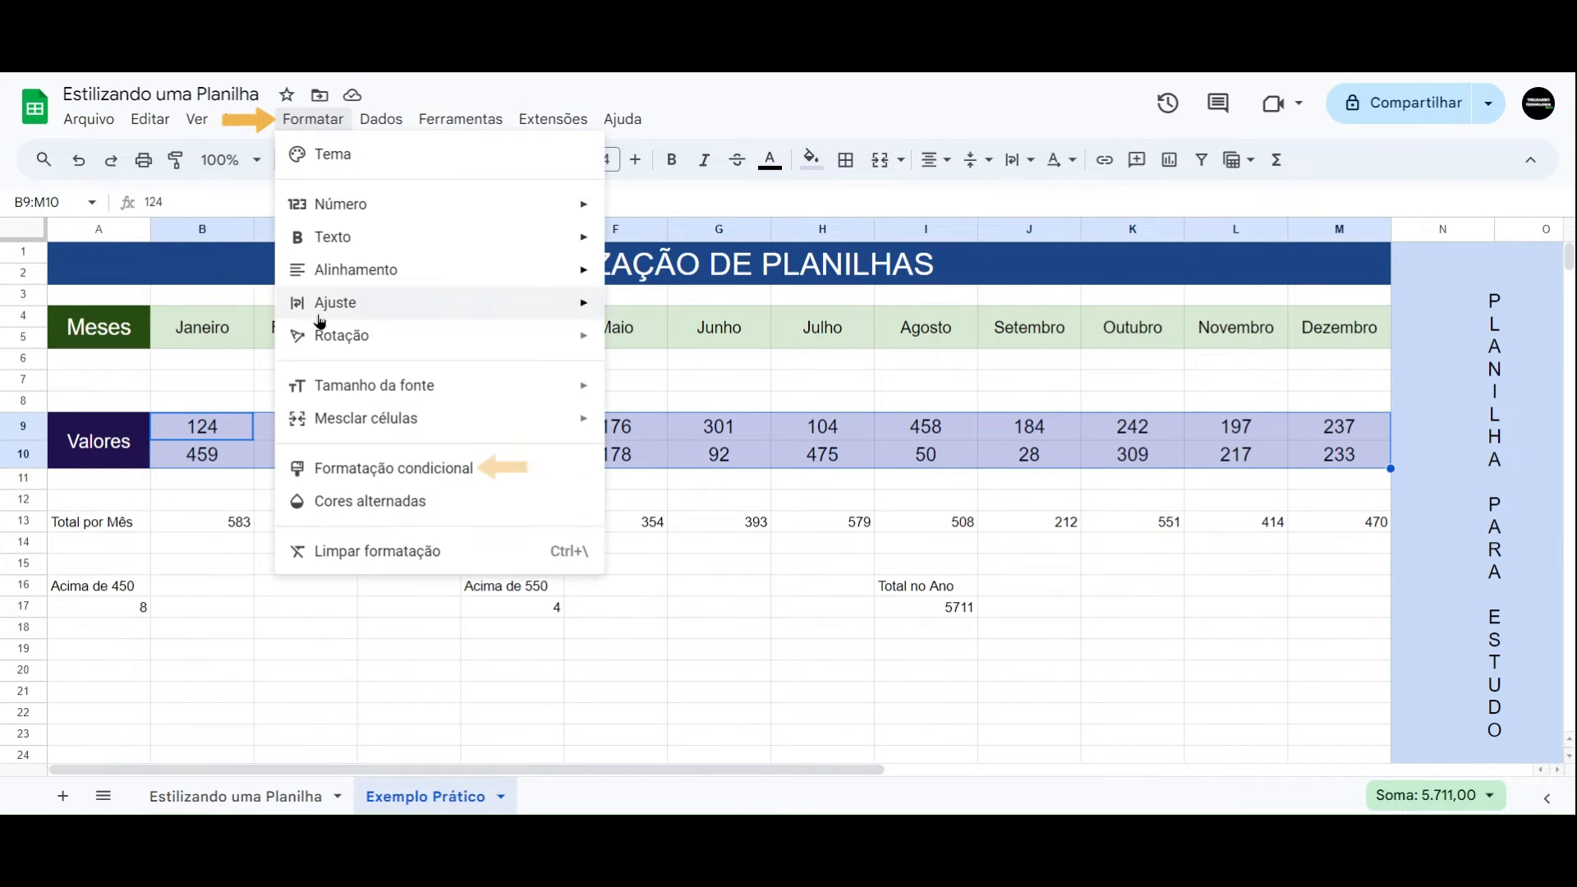
pyautogui.click(380, 470)
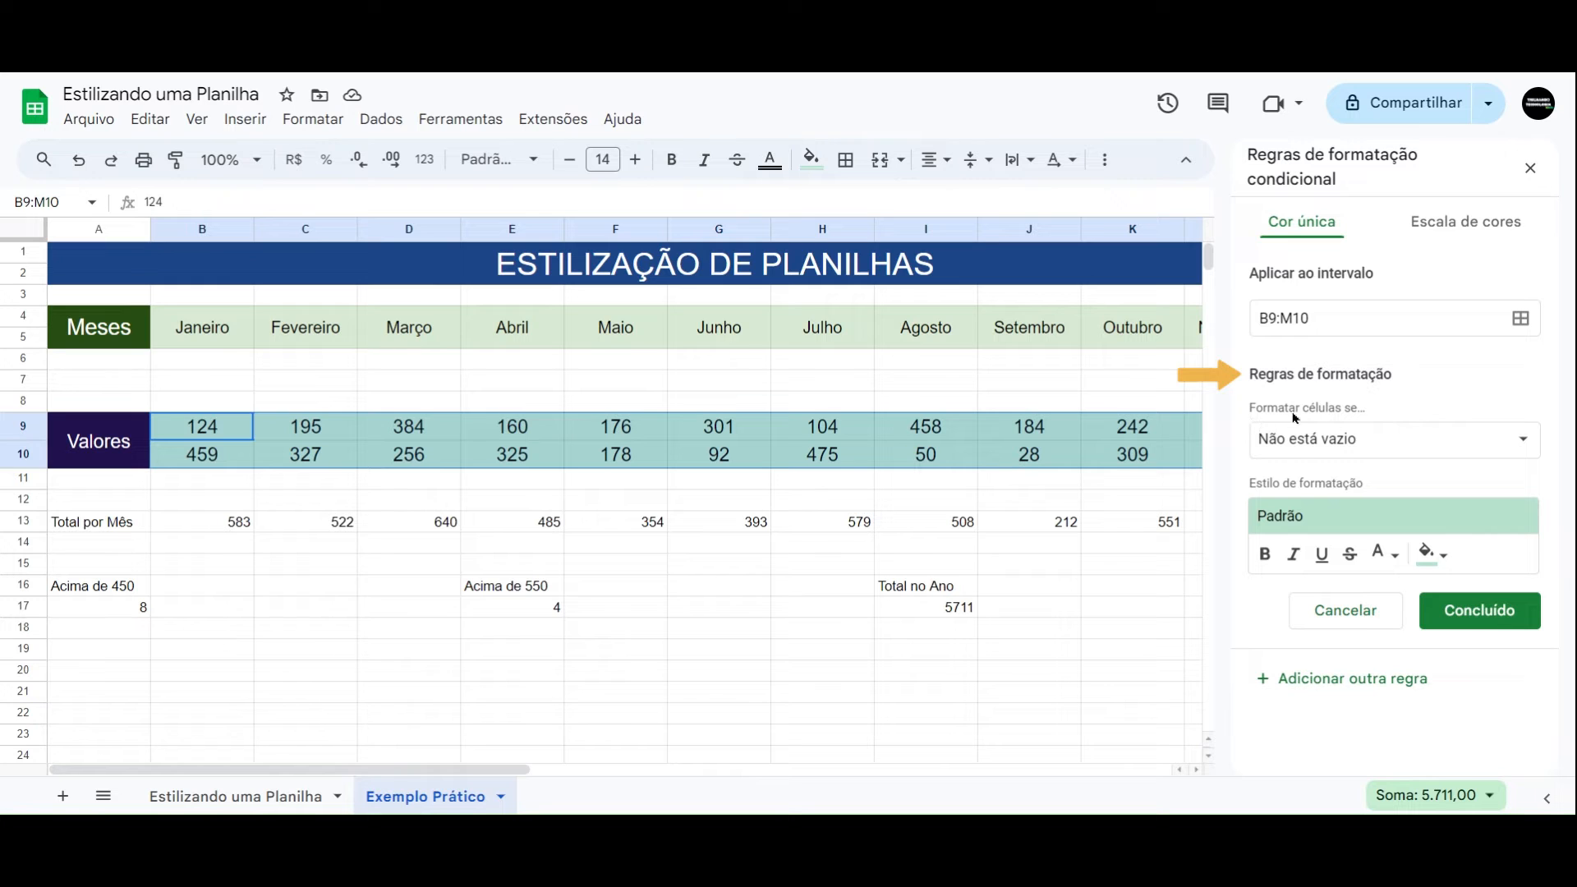
pyautogui.click(1360, 441)
pyautogui.scroll(-3, 1314, 492)
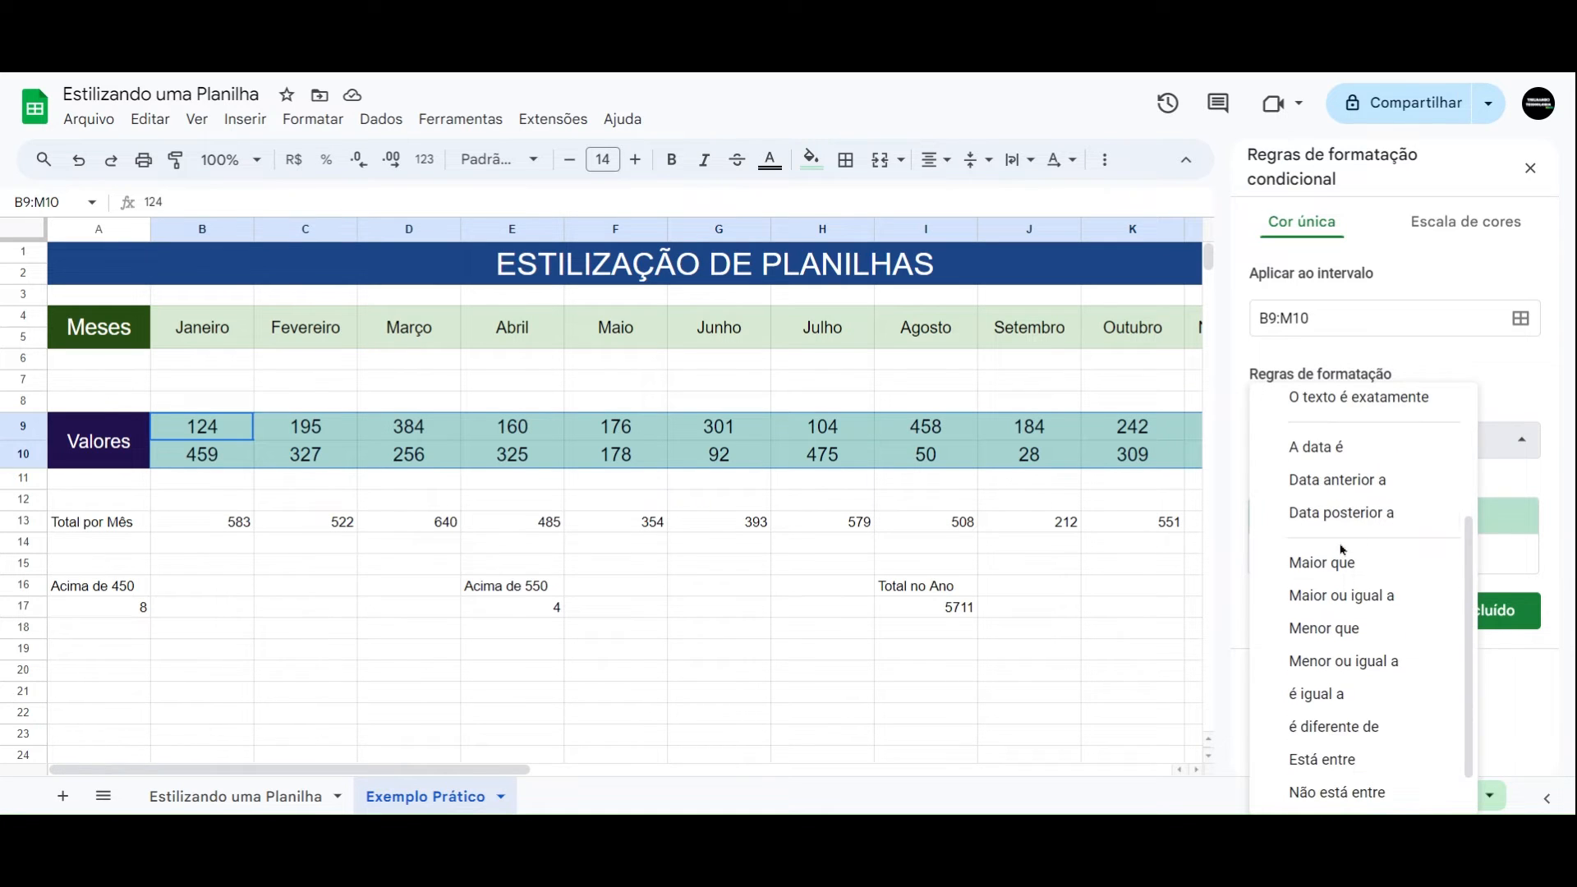
pyautogui.click(1337, 563)
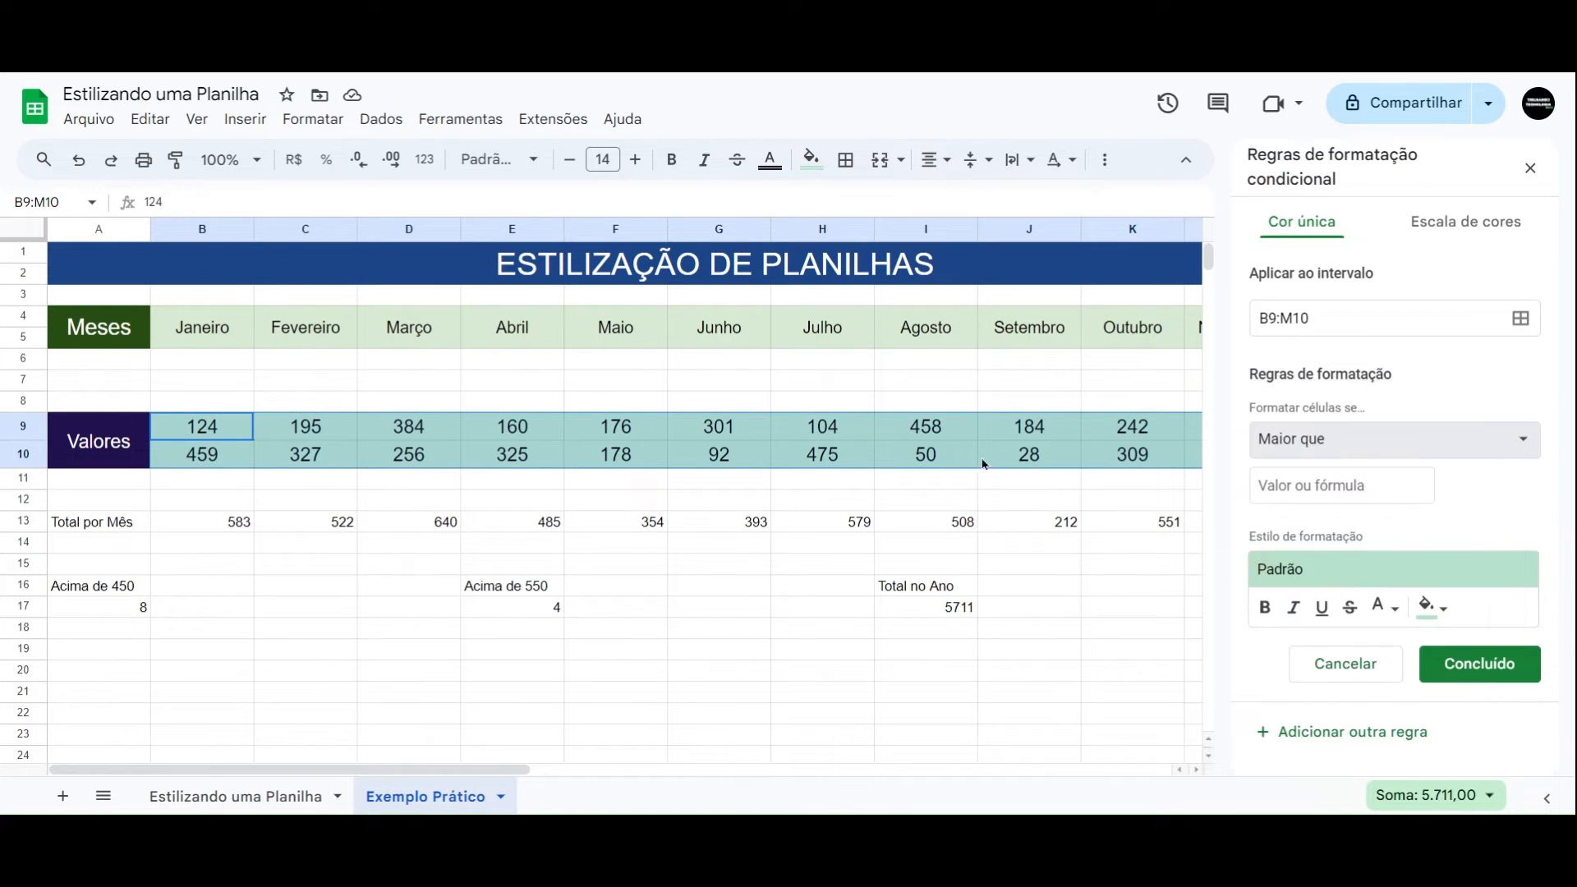
pyautogui.click(1355, 490)
pyautogui.write('250')
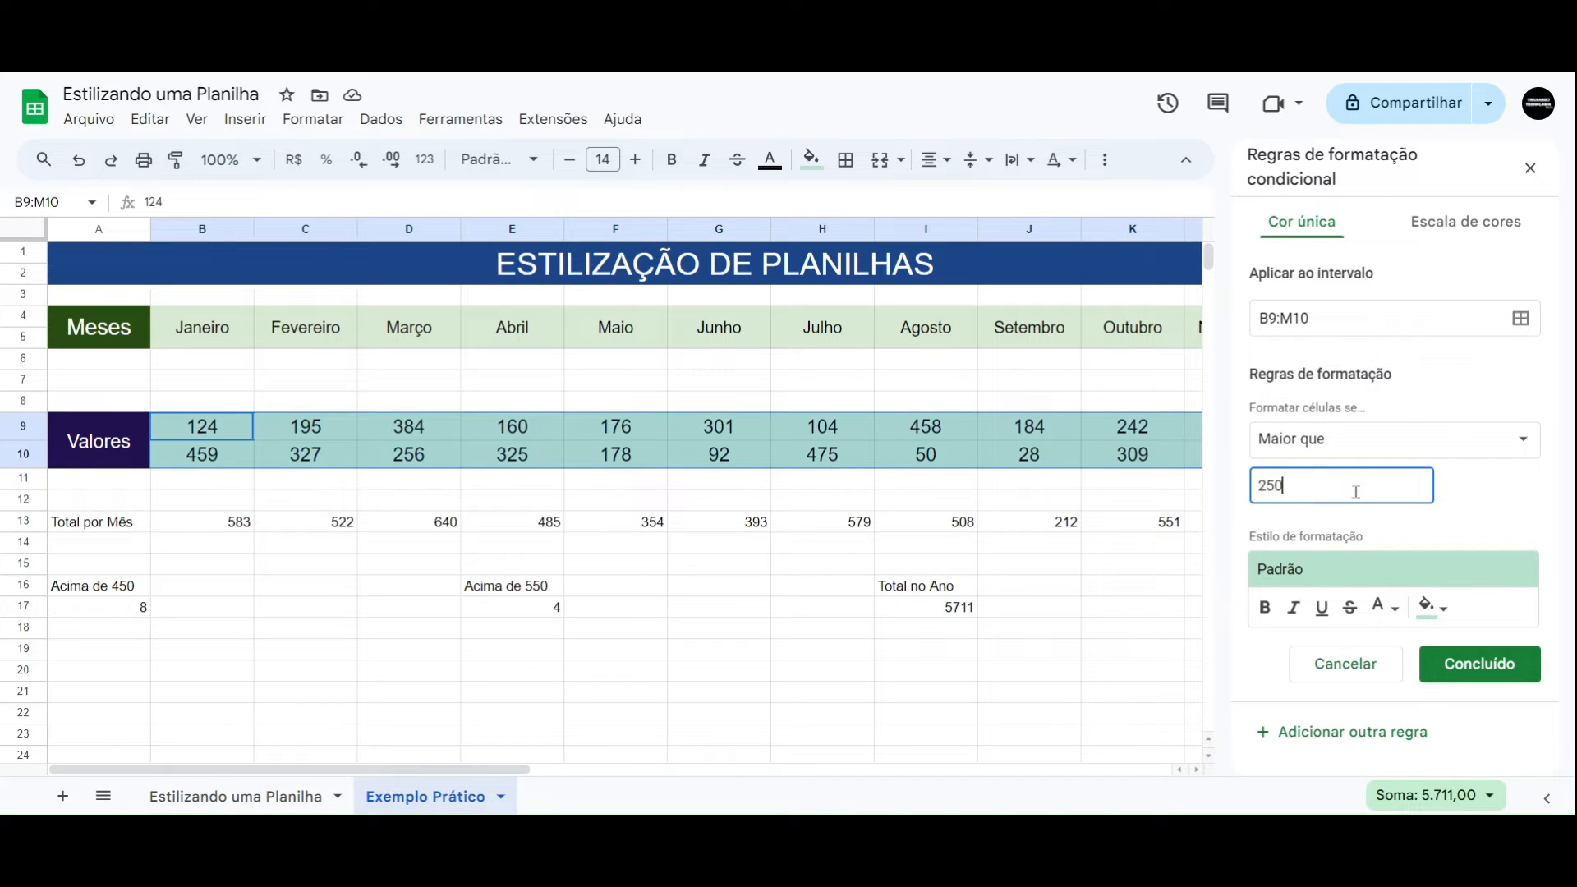
# - Give the conditional rule a medium-light purple fill and save it
pyautogui.click(1429, 608)
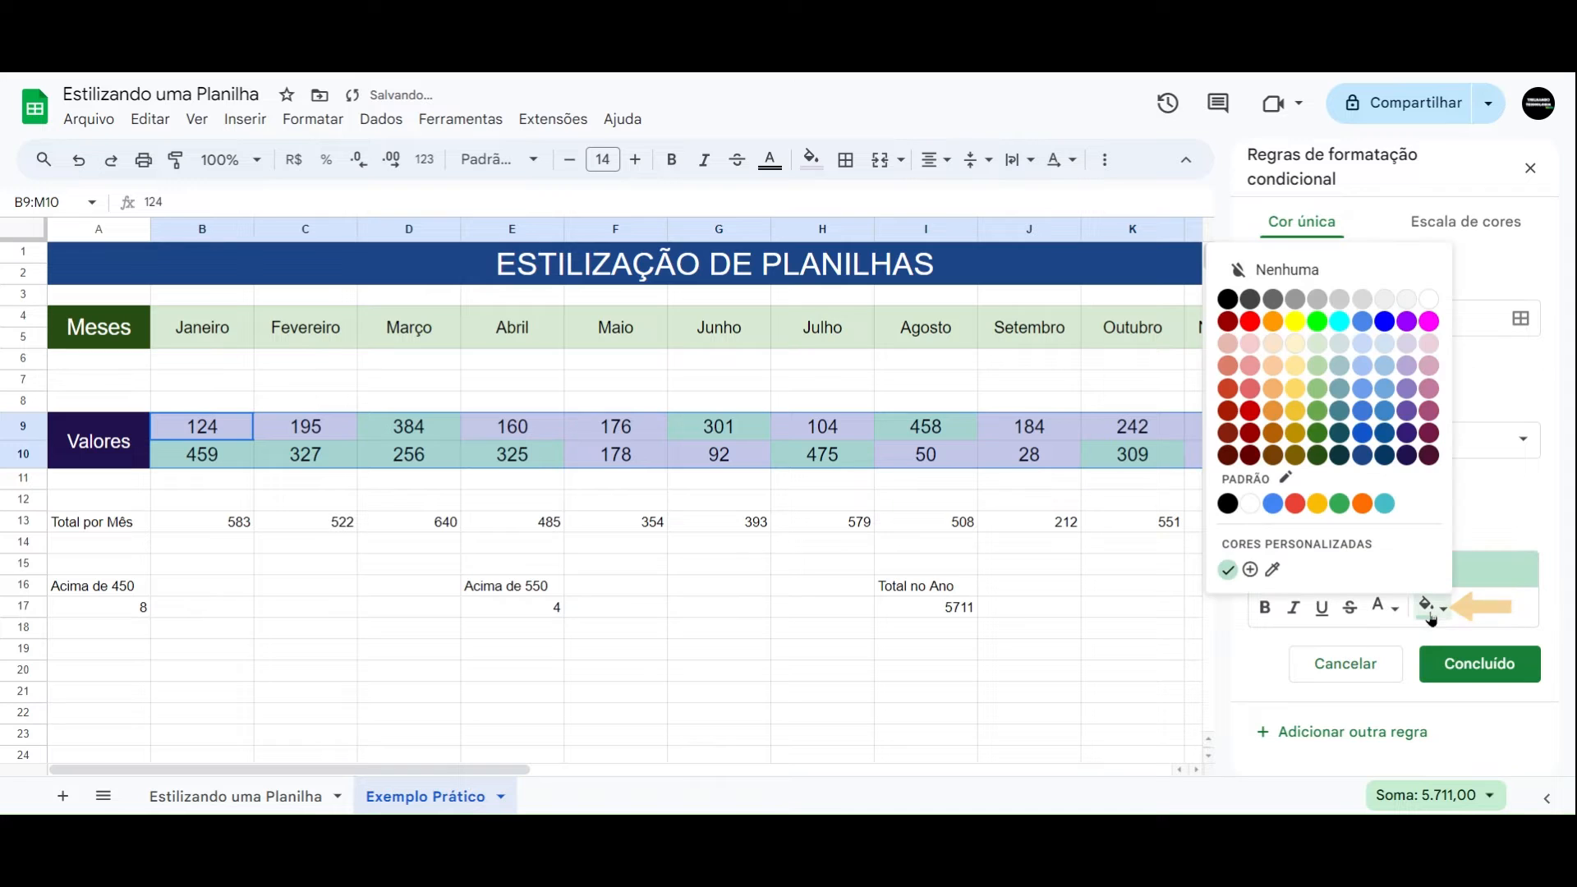
pyautogui.click(1427, 366)
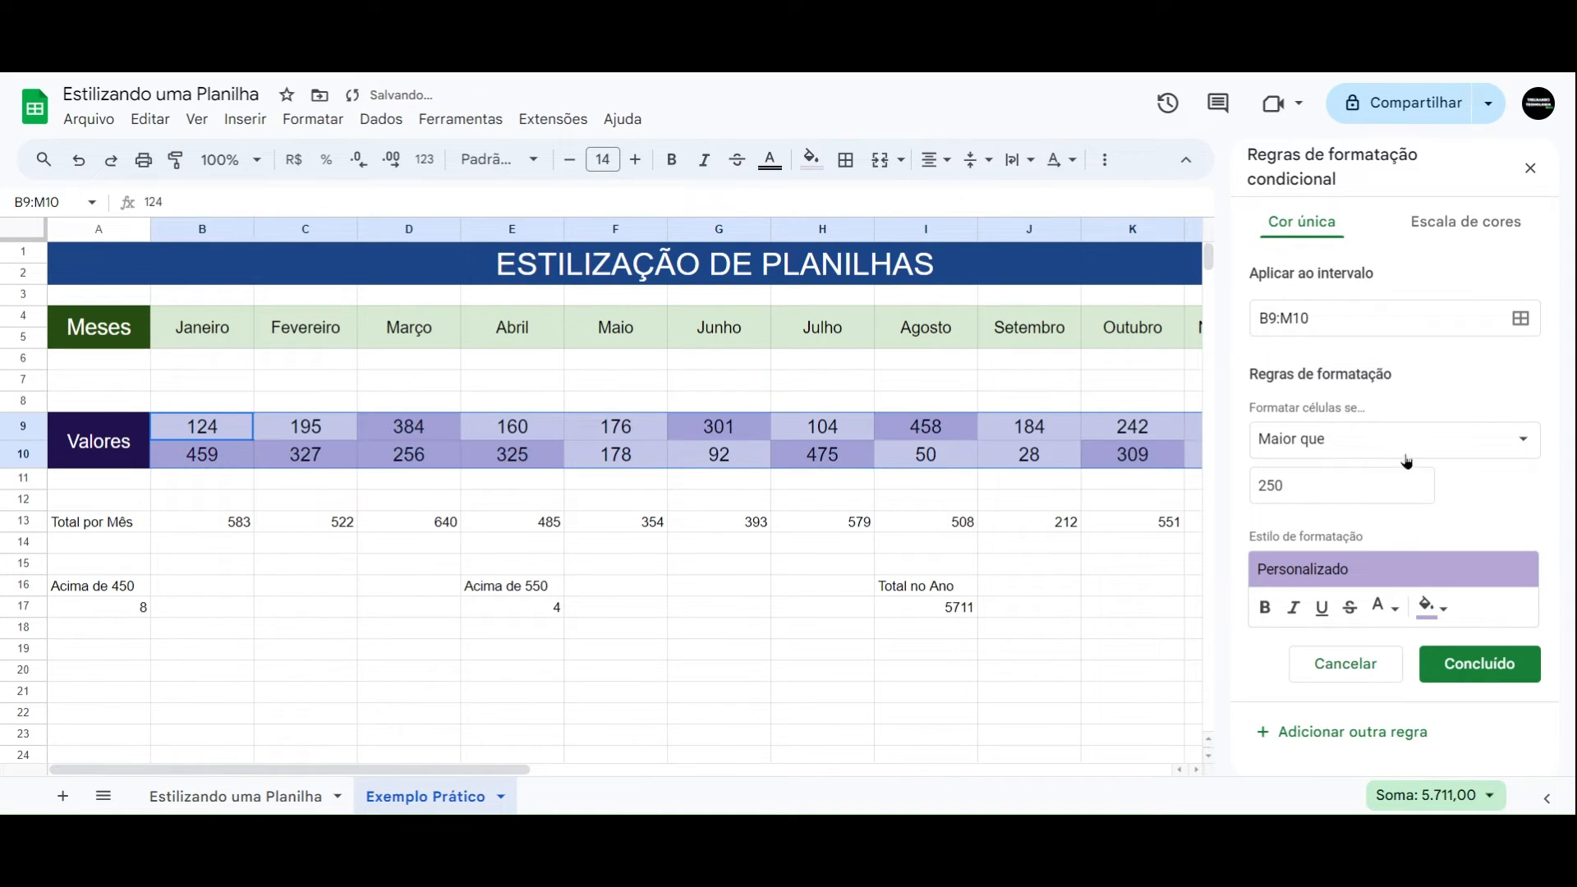
pyautogui.click(1478, 672)
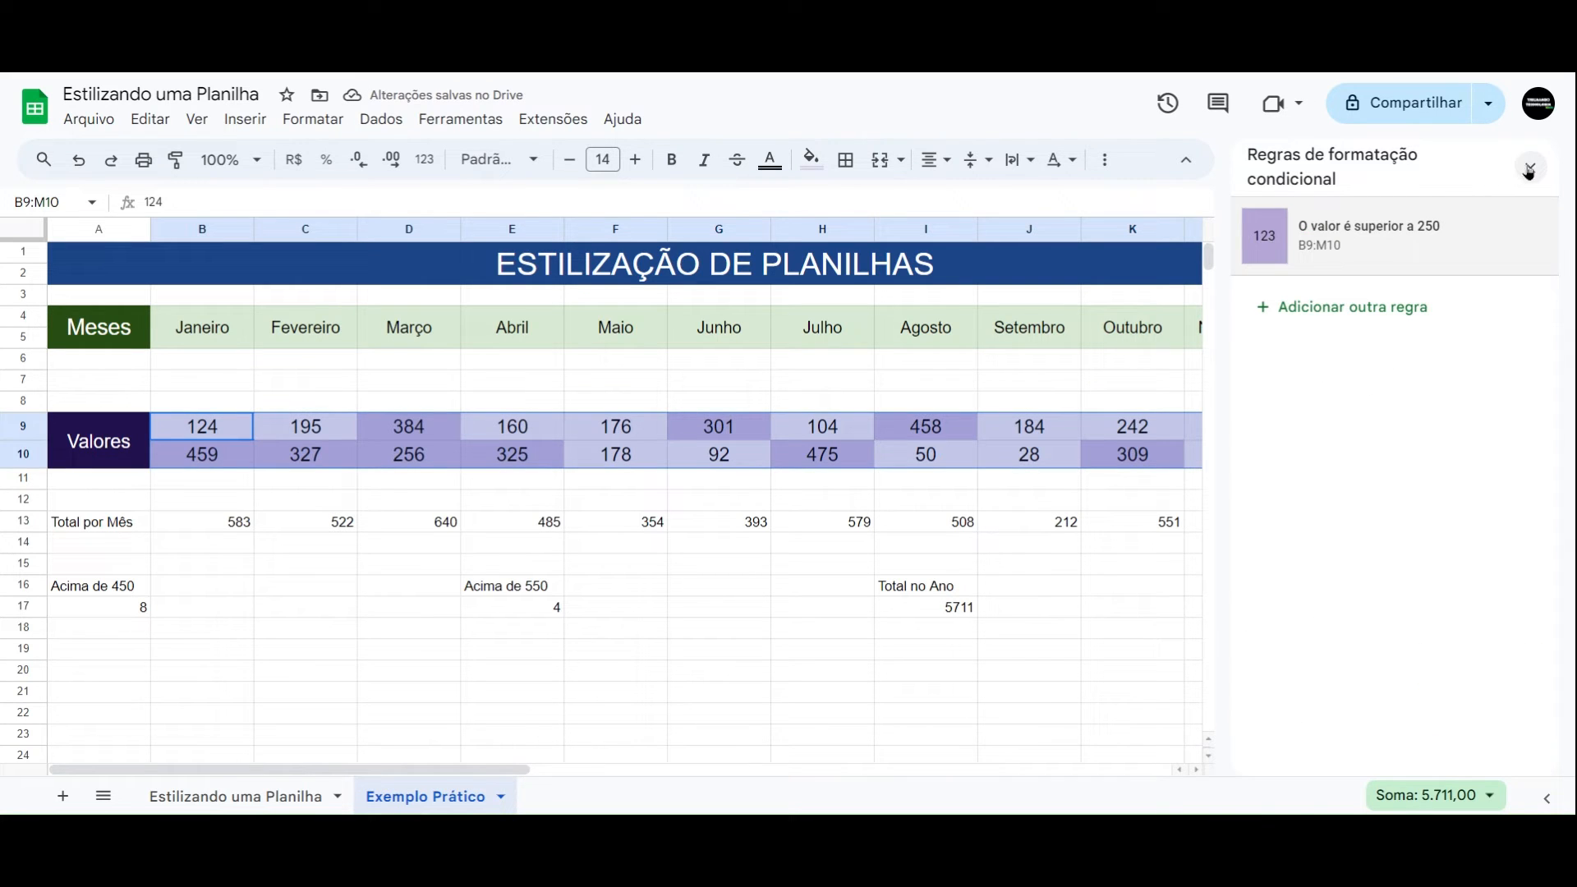
pyautogui.click(1528, 168)
pyautogui.click(205, 382)
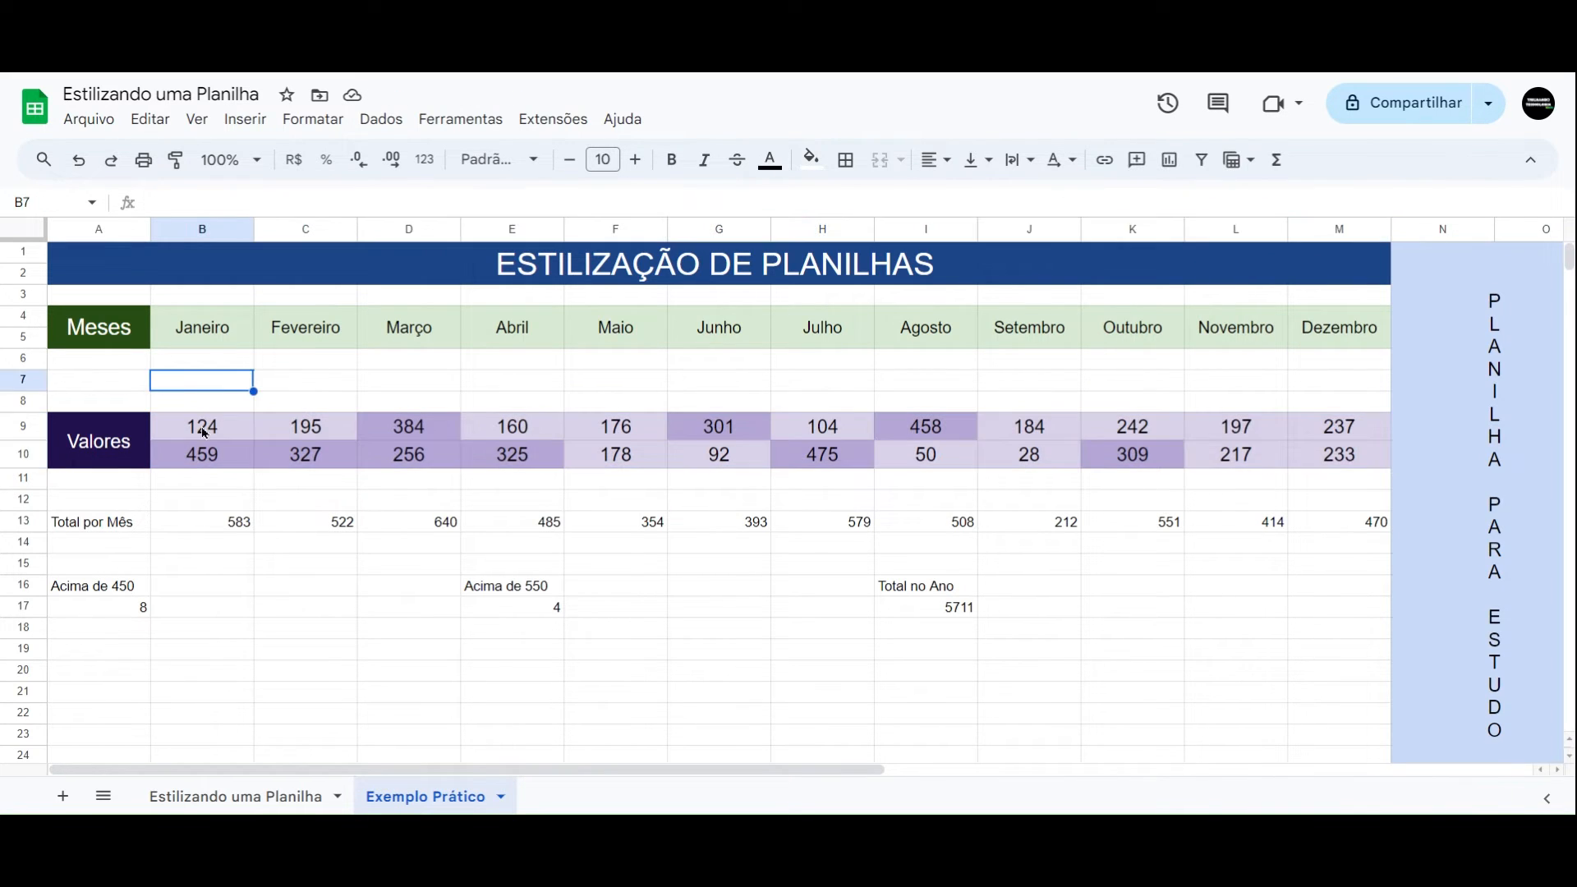
# - Examine the conditional highlighting in the Valores rows and how the Total por Mês entries relate to each month's two values
pyautogui.click(265, 436)
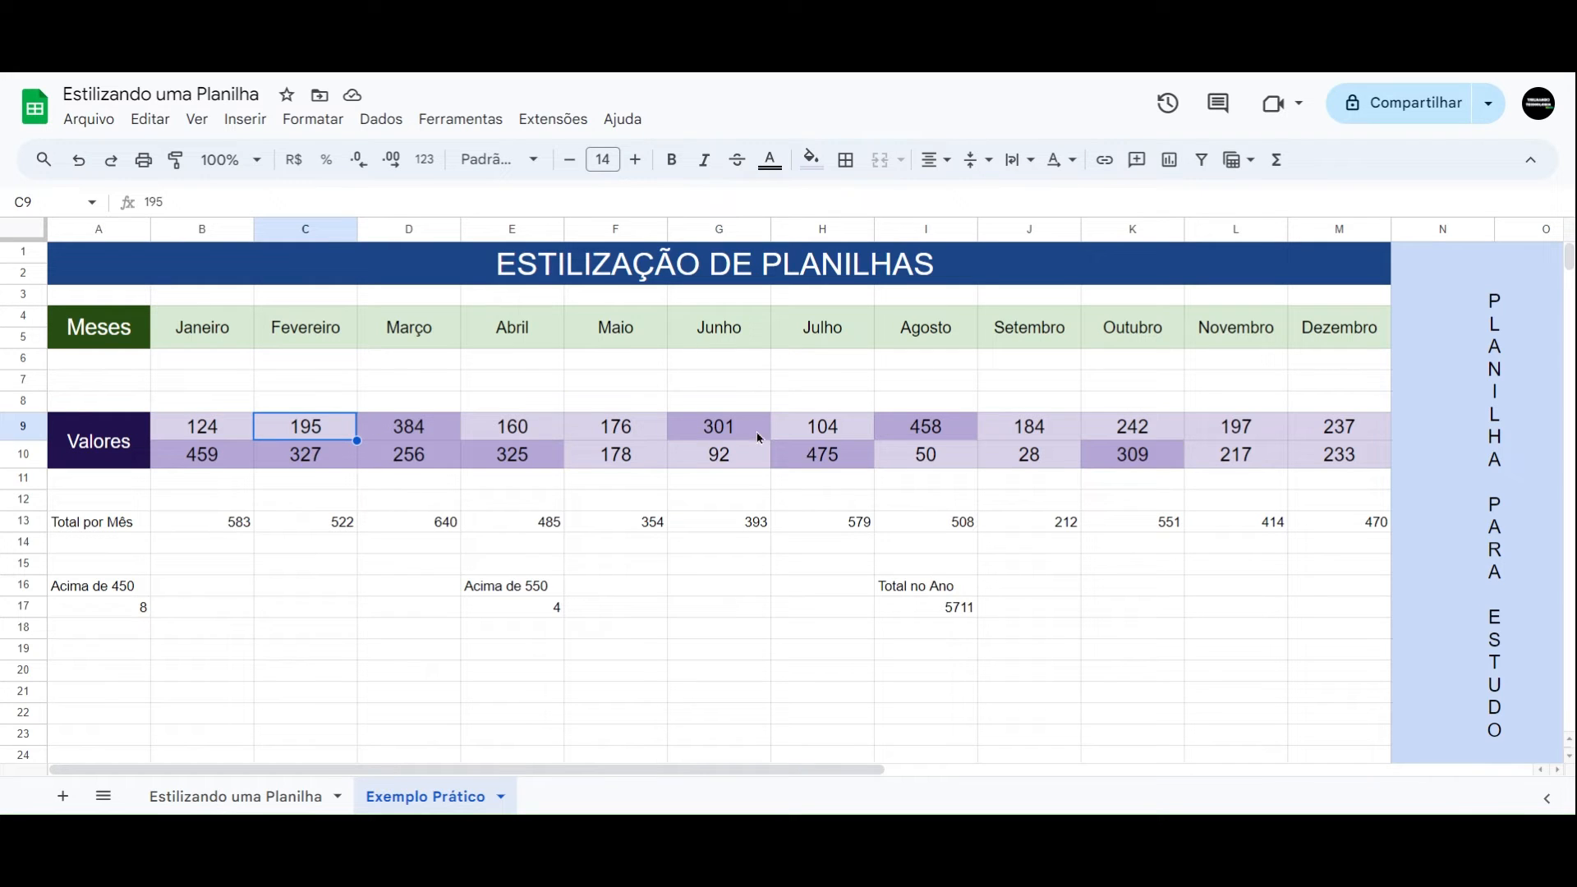
pyautogui.click(710, 429)
pyautogui.click(728, 457)
pyautogui.click(742, 436)
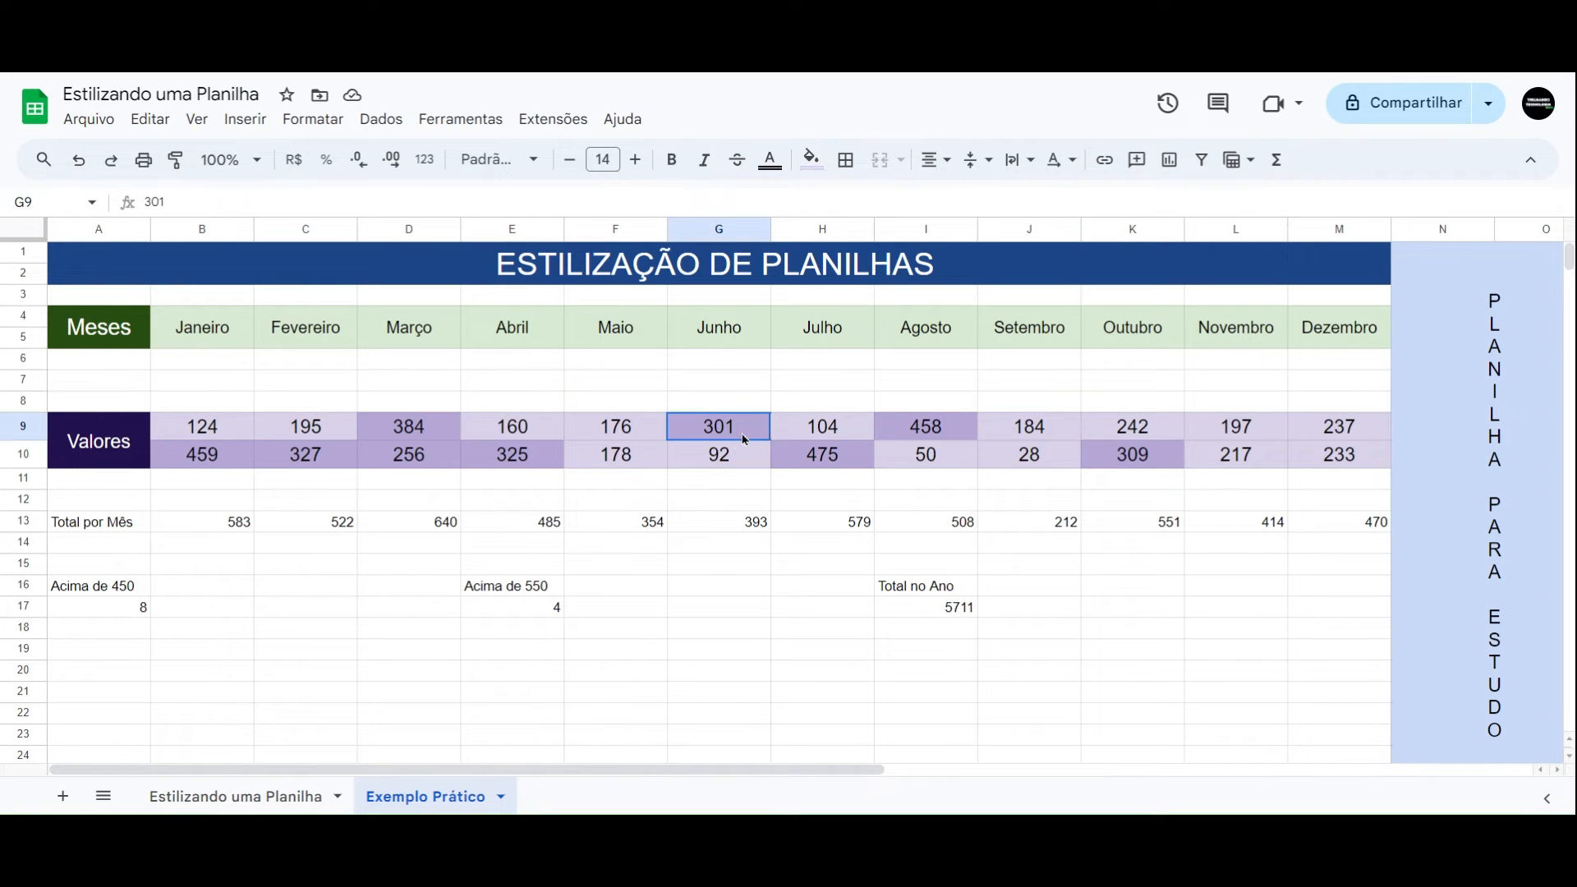
pyautogui.click(158, 498)
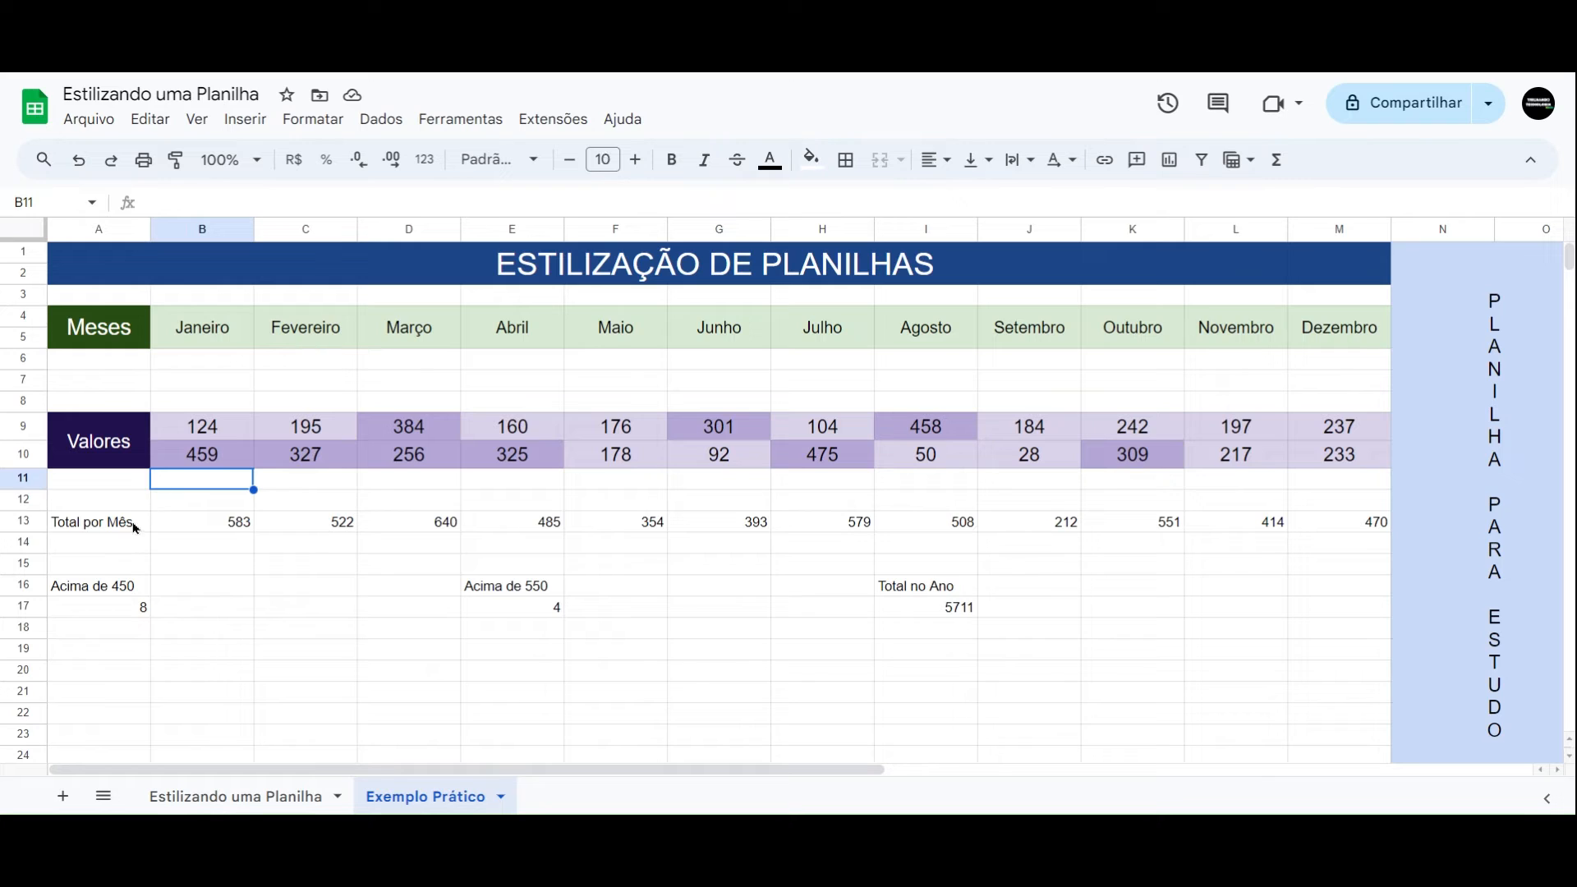
pyautogui.click(135, 528)
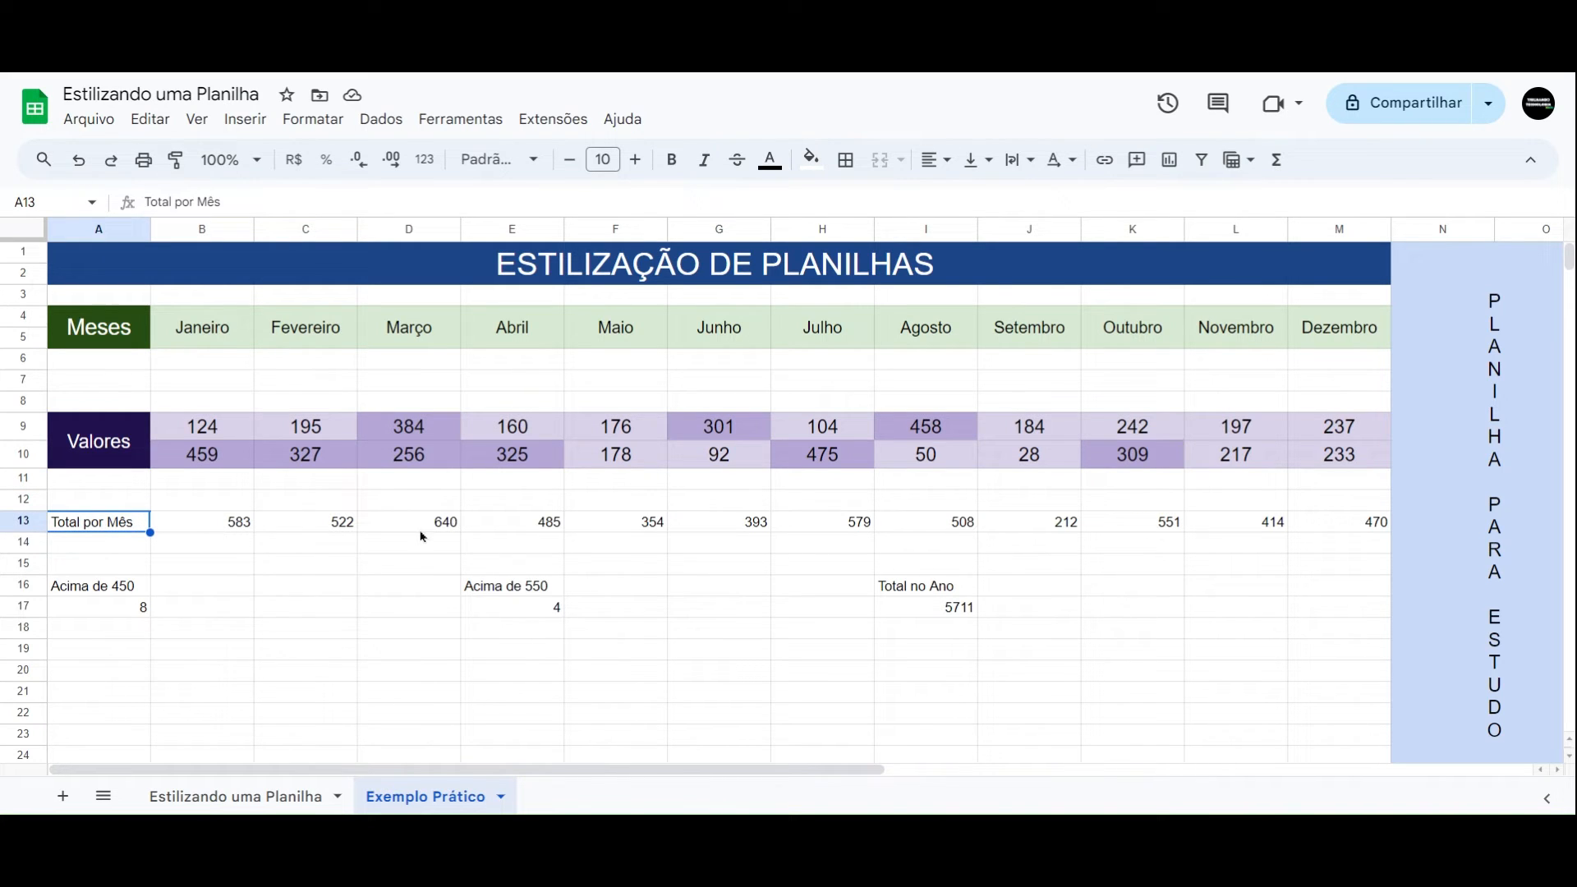
pyautogui.click(223, 534)
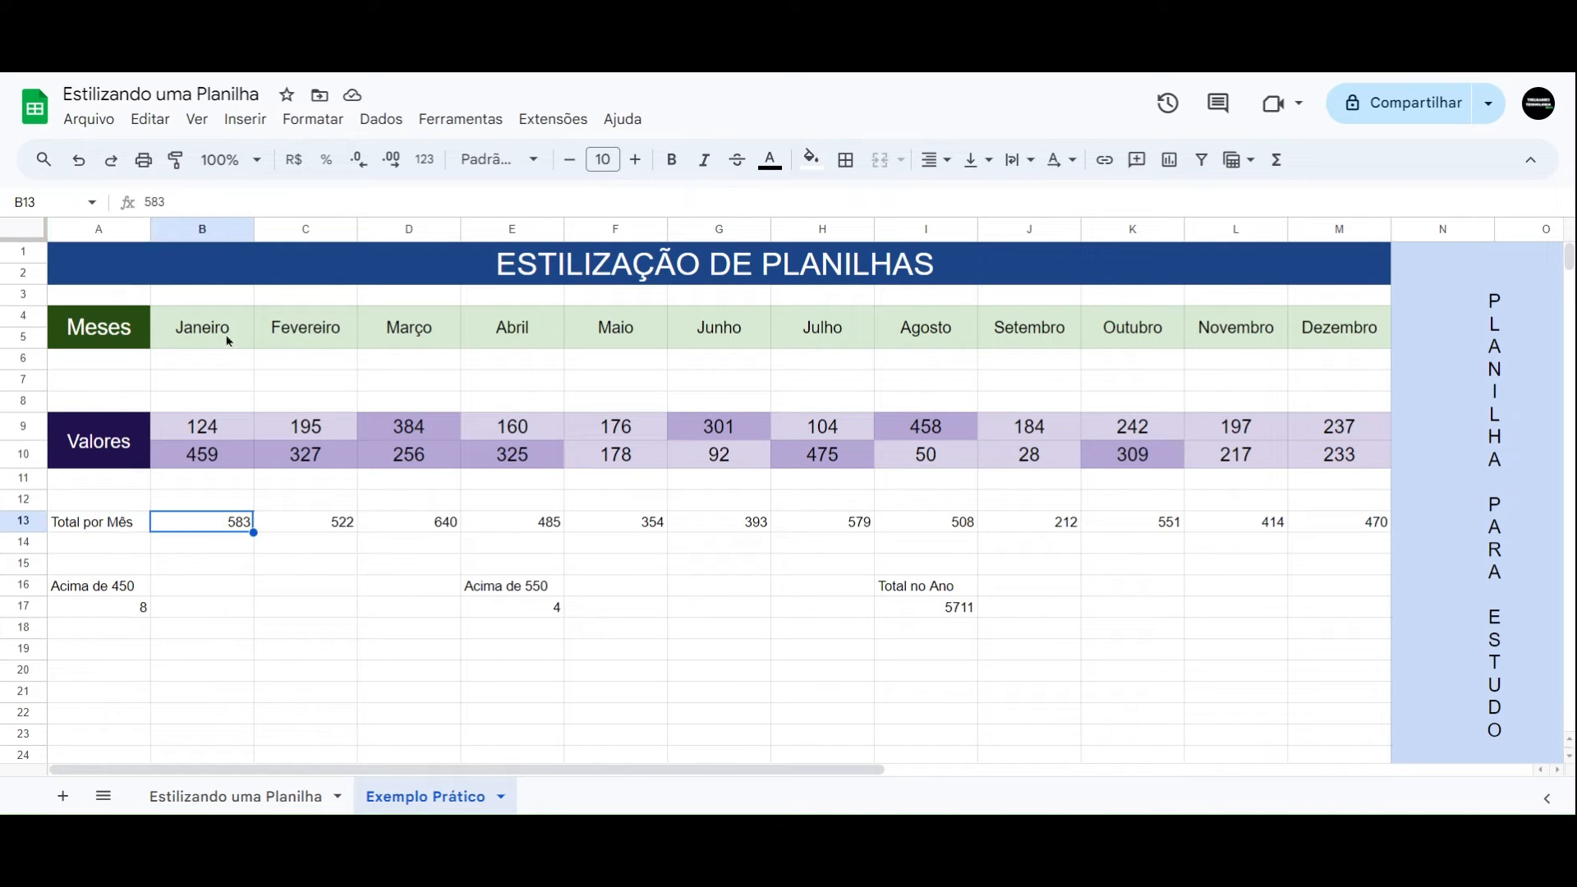
pyautogui.click(288, 536)
pyautogui.click(396, 538)
pyautogui.click(460, 532)
pyautogui.click(616, 523)
pyautogui.click(763, 526)
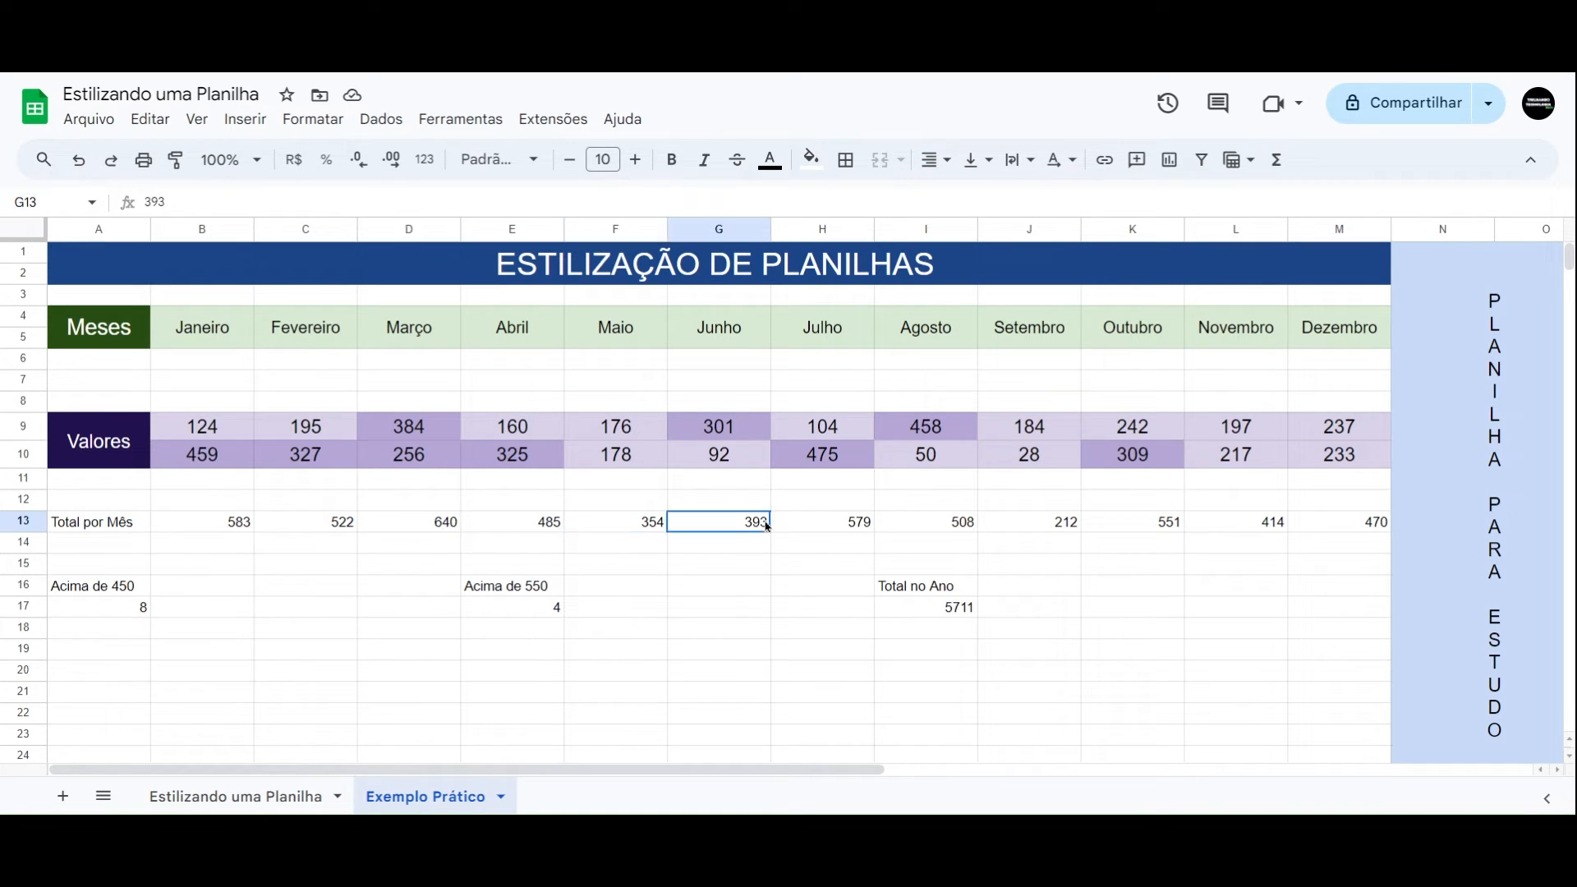
pyautogui.click(215, 433)
pyautogui.click(216, 466)
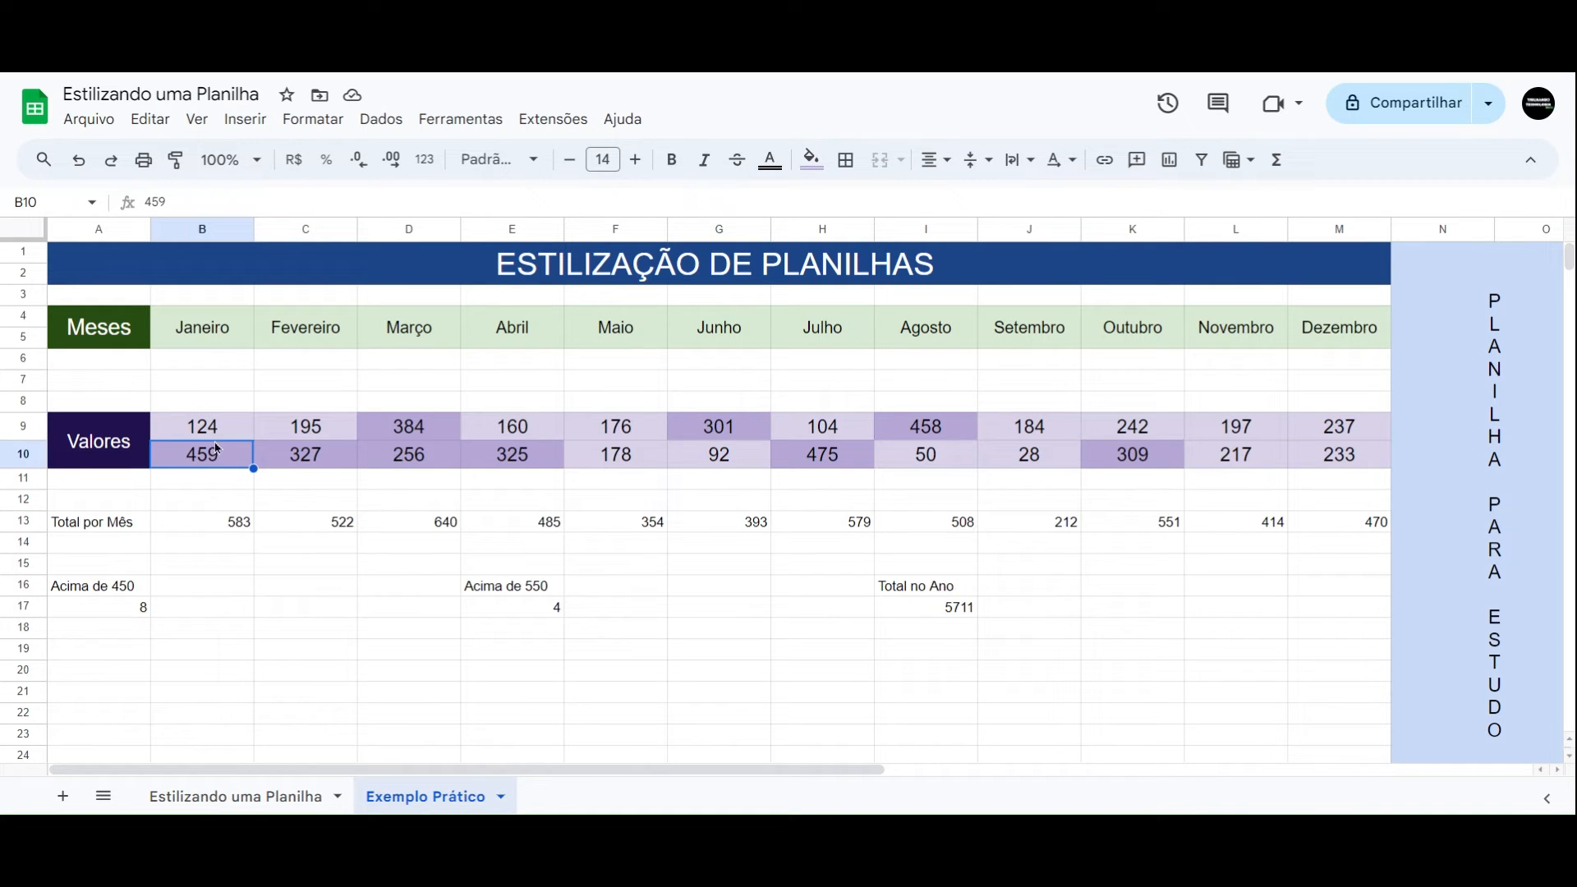
# - Replace January's Total por Mês in B13 with the formula =SOMA(B9:B10)
pyautogui.click(202, 528)
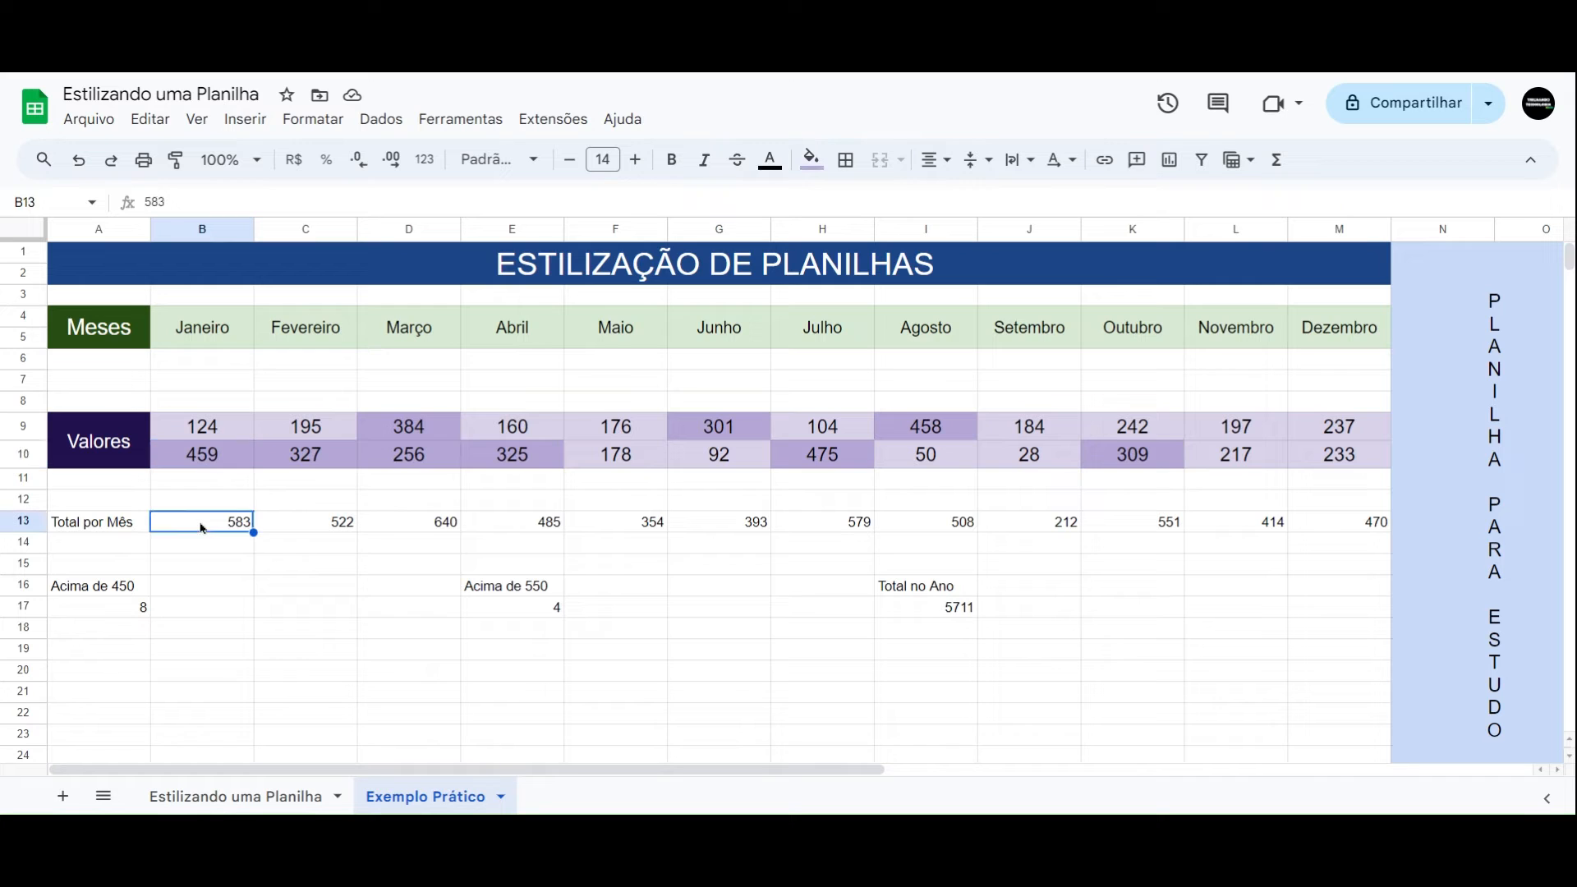
pyautogui.write('=')
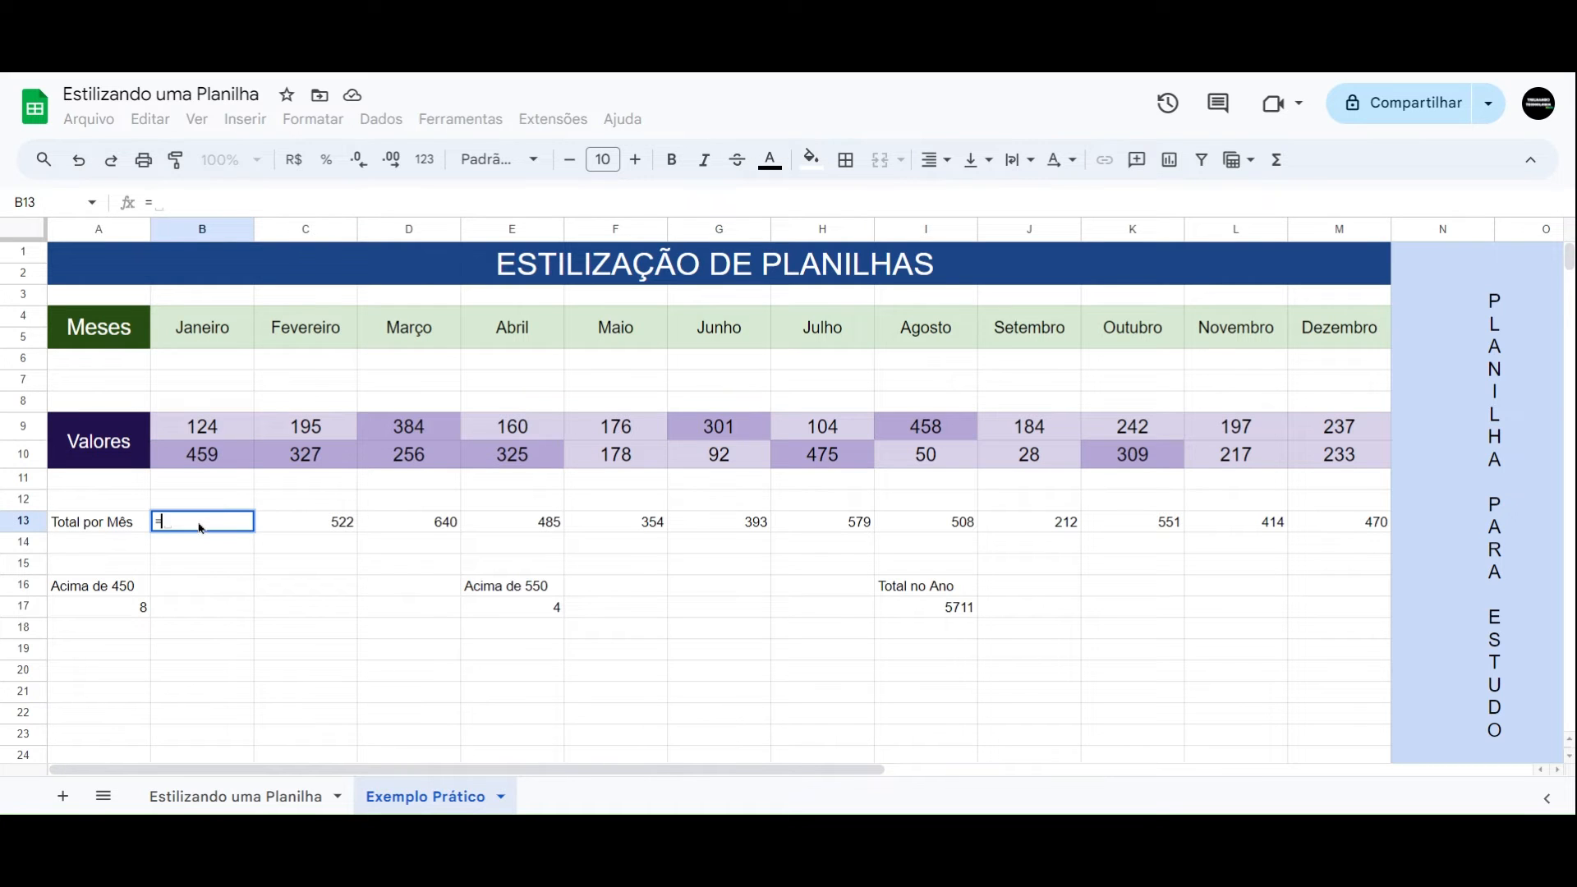
pyautogui.write('soma')
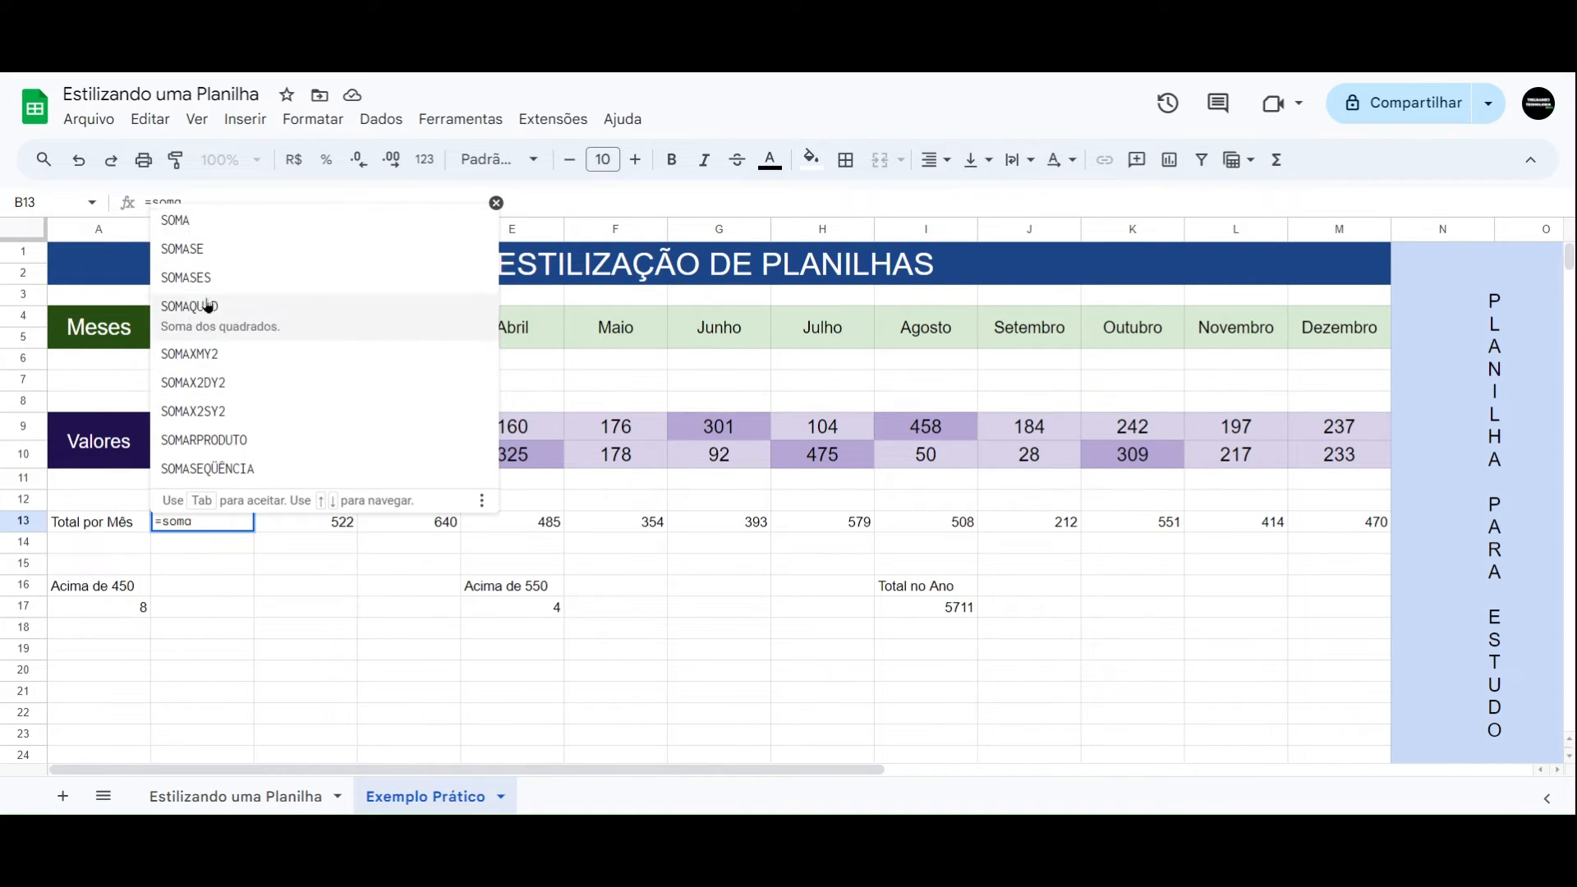
pyautogui.click(215, 230)
pyautogui.click(226, 436)
pyautogui.moveTo(226, 437); pyautogui.dragTo(221, 453)
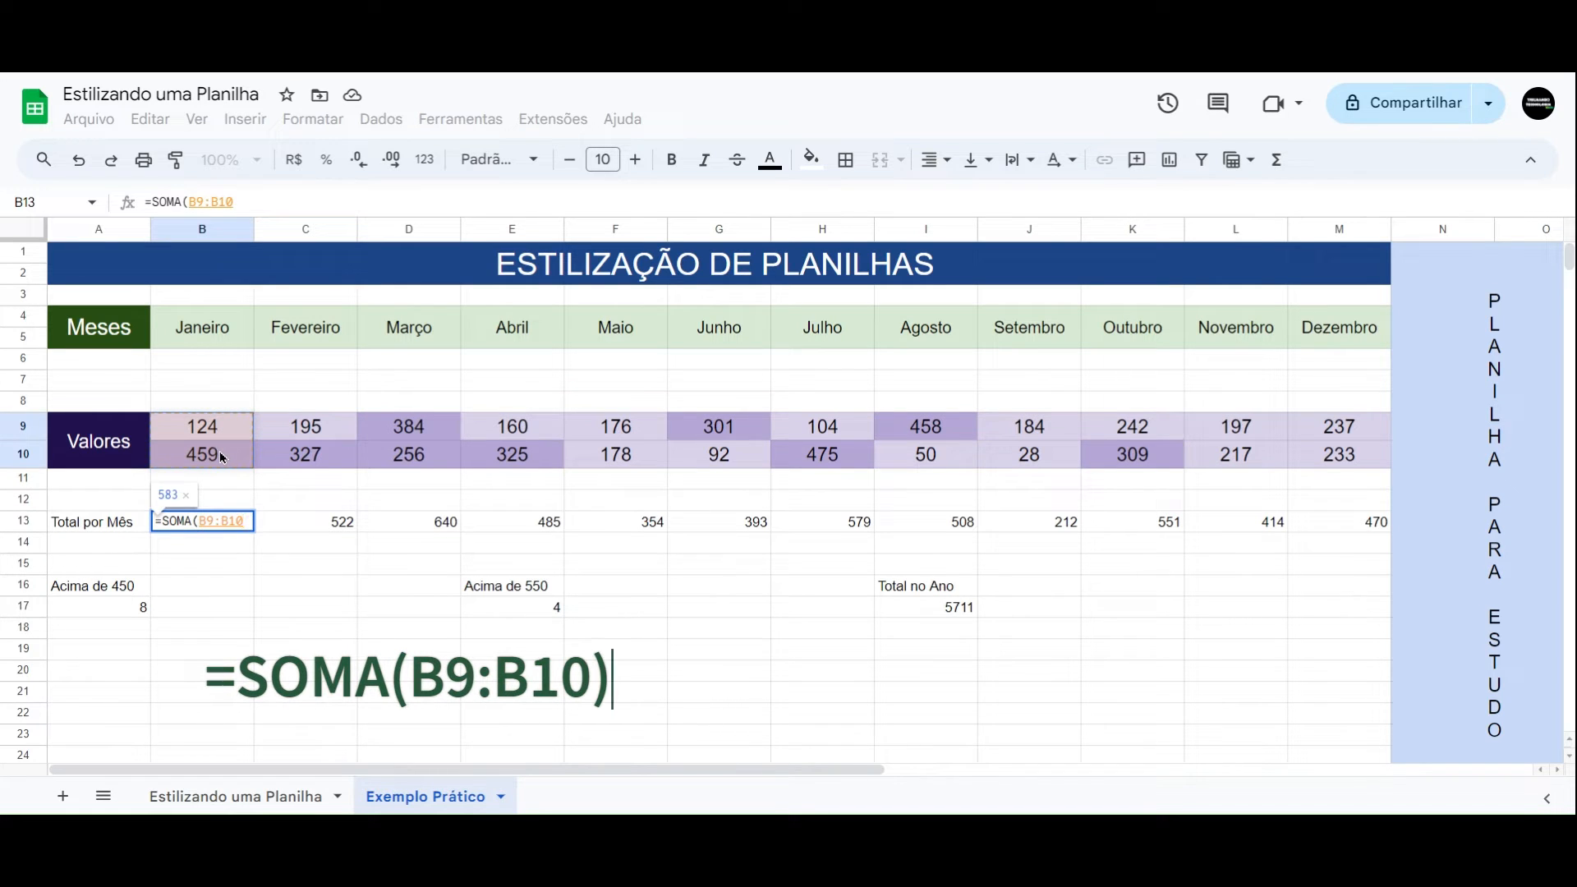
pyautogui.press('Return')
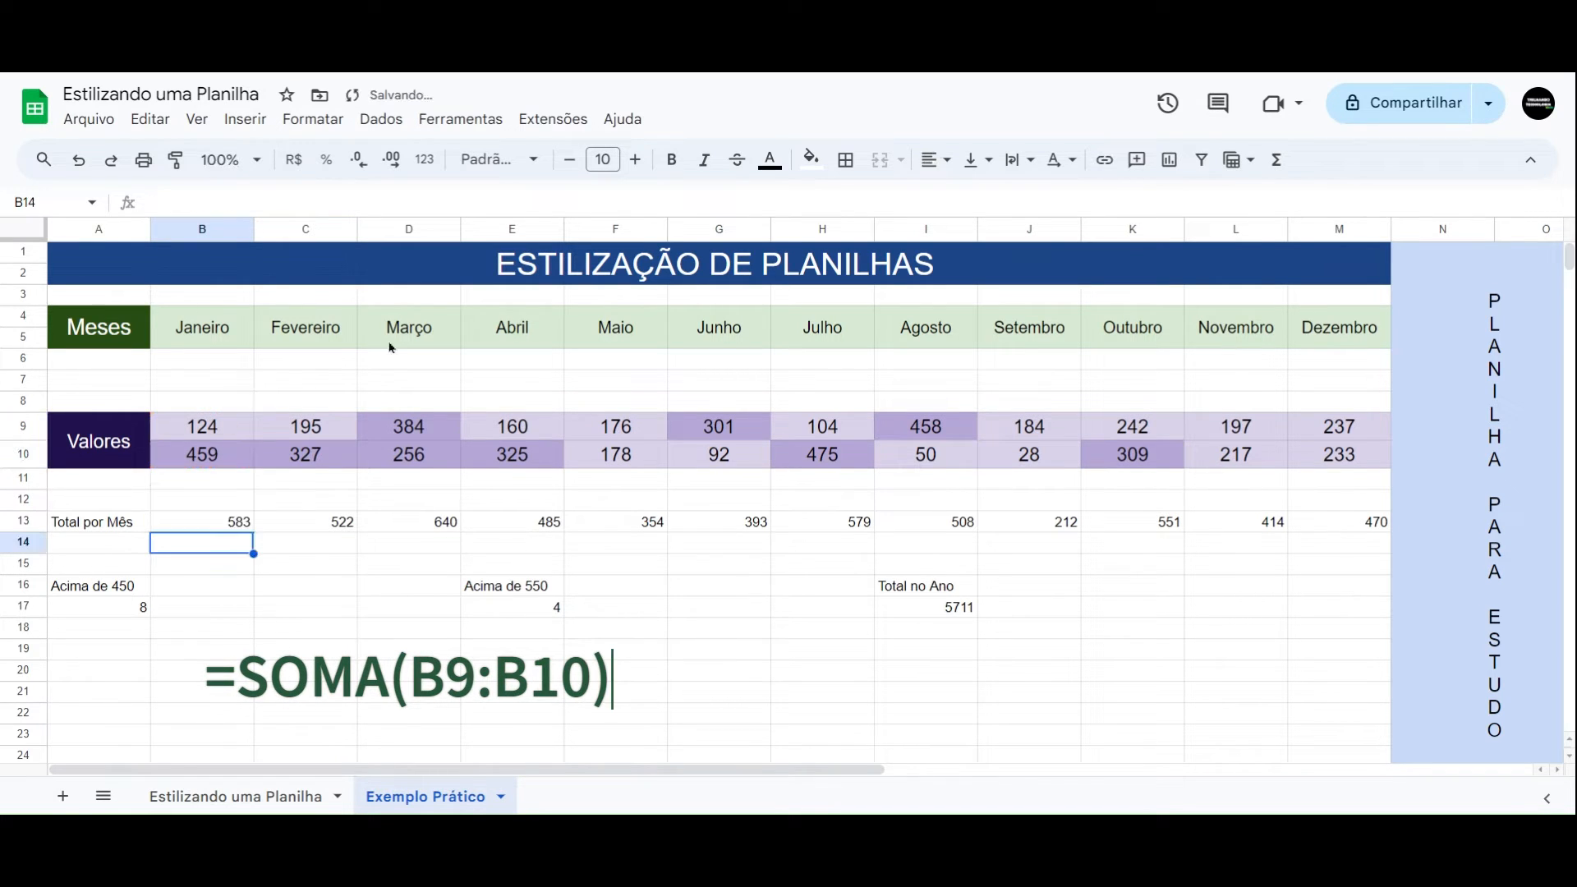
# - Fill the SOMA formula from B13 across to M13 for the remaining months
pyautogui.press('Up')
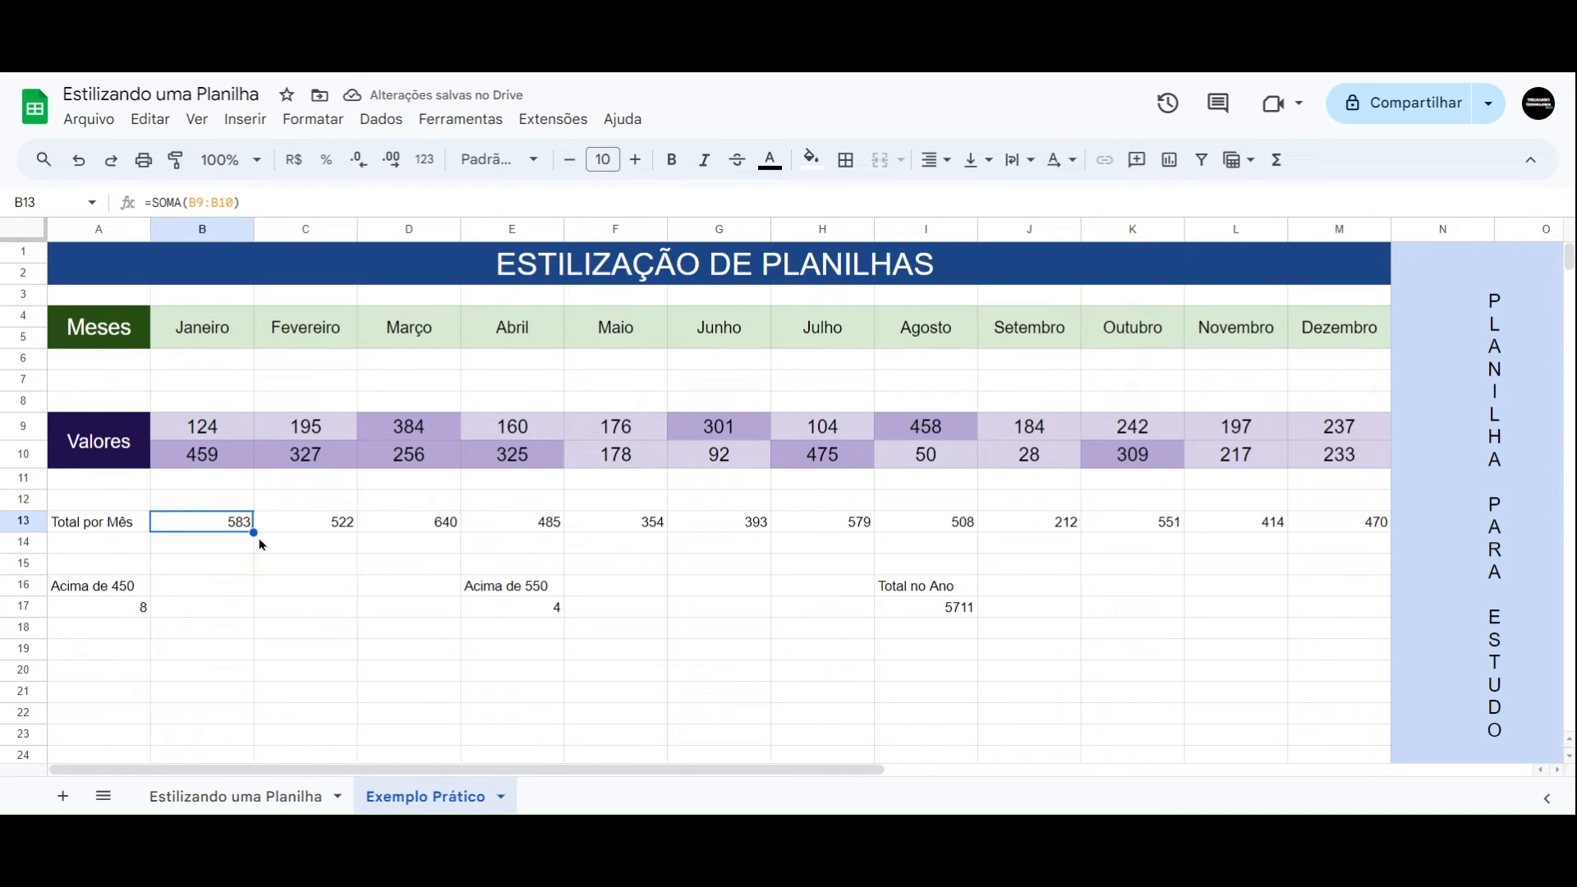
pyautogui.moveTo(254, 532); pyautogui.dragTo(1310, 531)
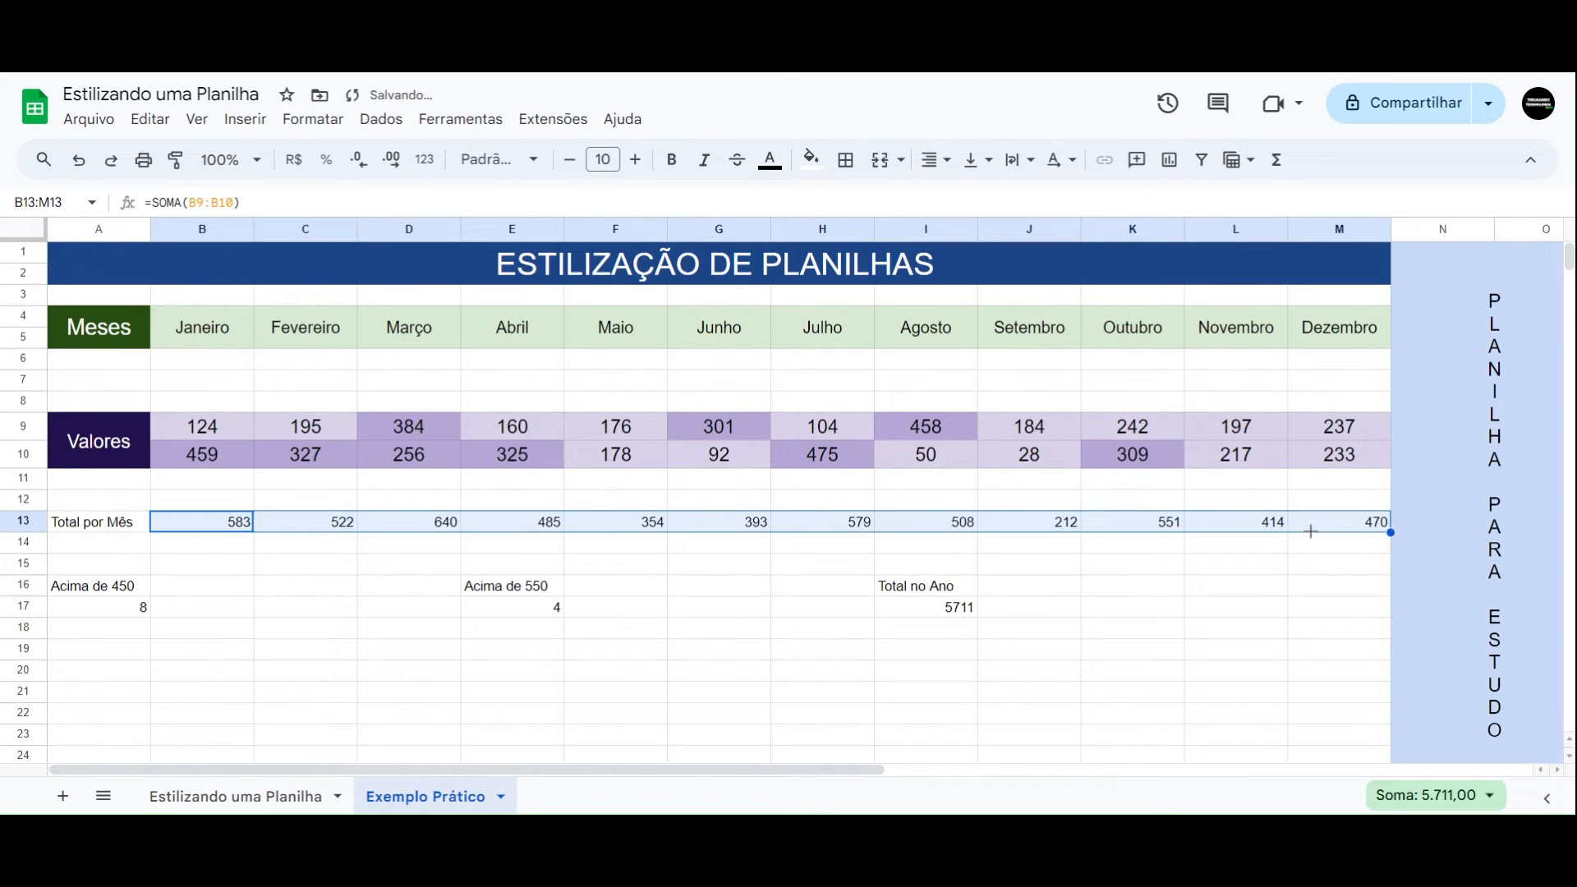
pyautogui.click(1240, 544)
# - Set January's first value in B9 to 200 and check the recalculated total in B13
pyautogui.click(197, 427)
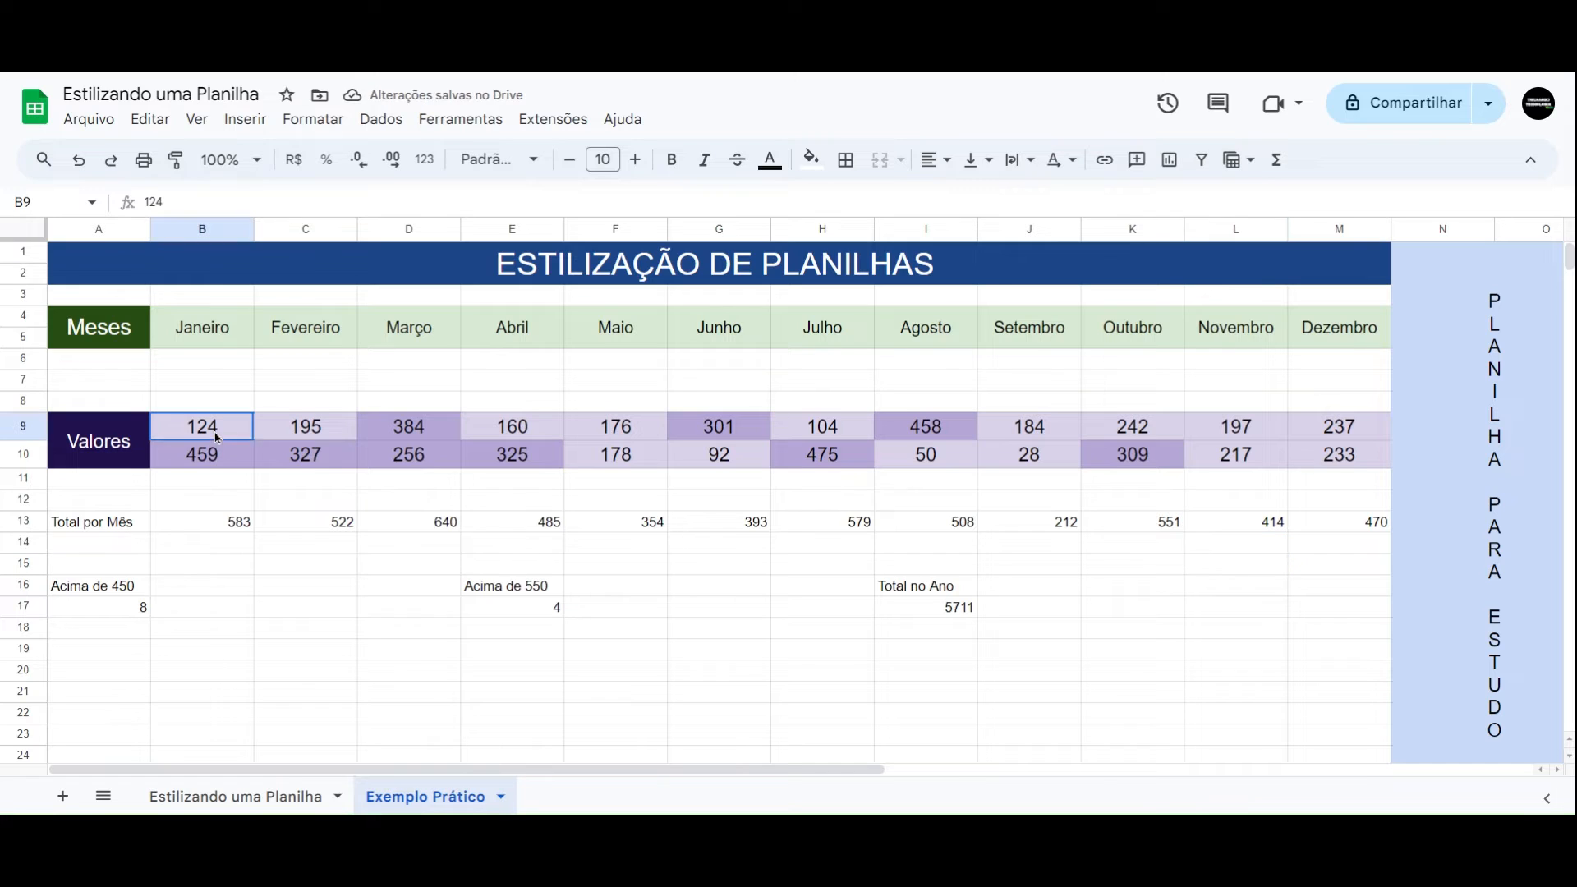
pyautogui.write('200')
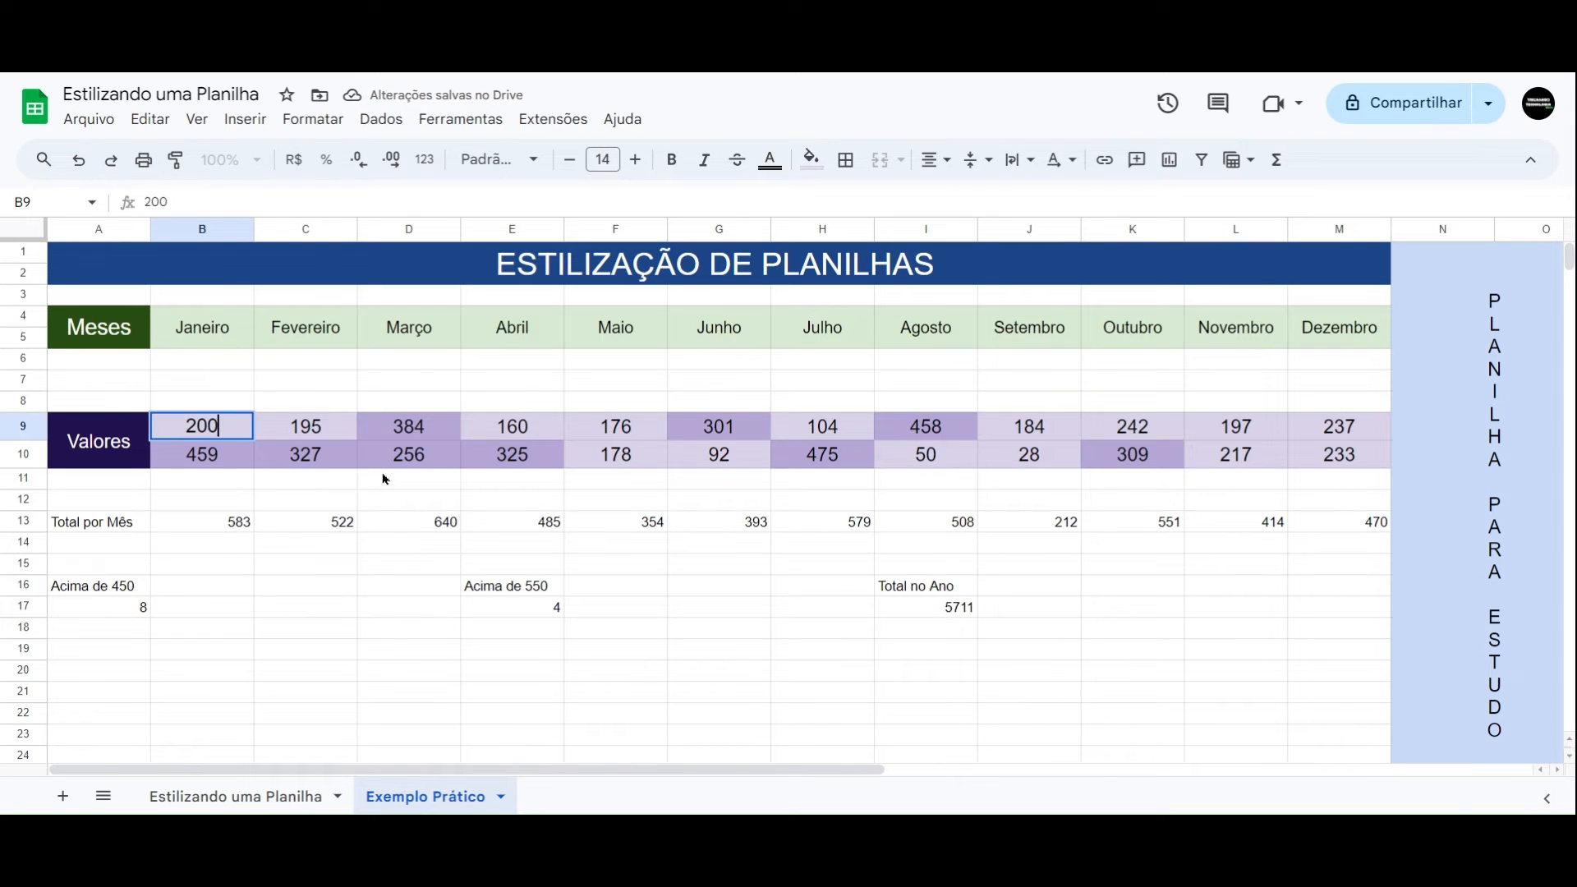
pyautogui.press('Return')
pyautogui.click(231, 529)
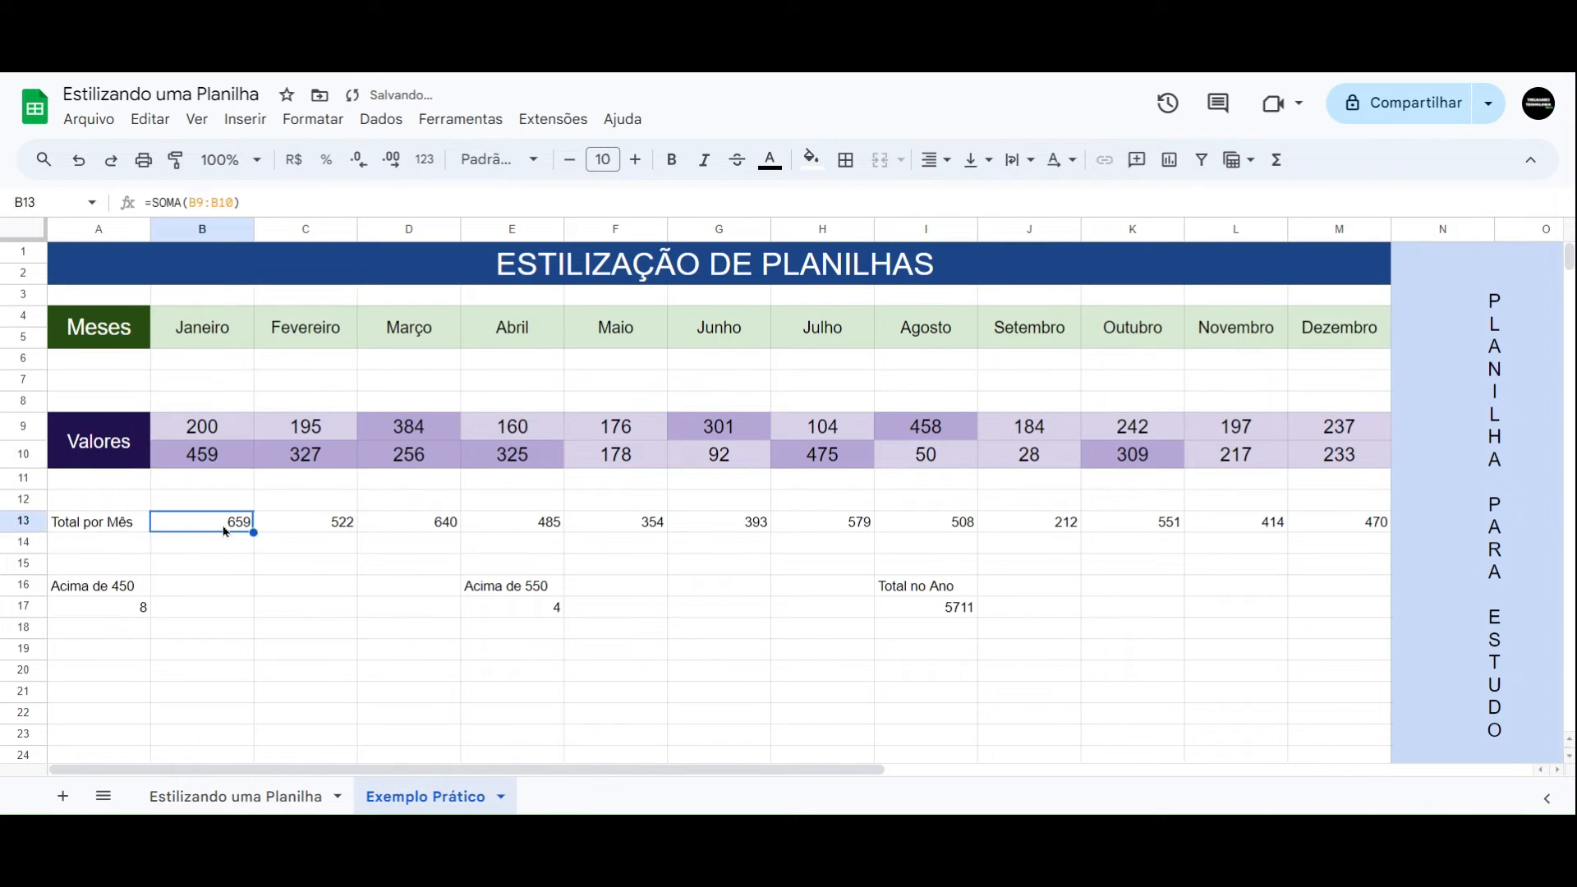
# - Undo the last change to January's first value in B9
pyautogui.click(231, 502)
pyautogui.hotkey('ctrl', 'z')
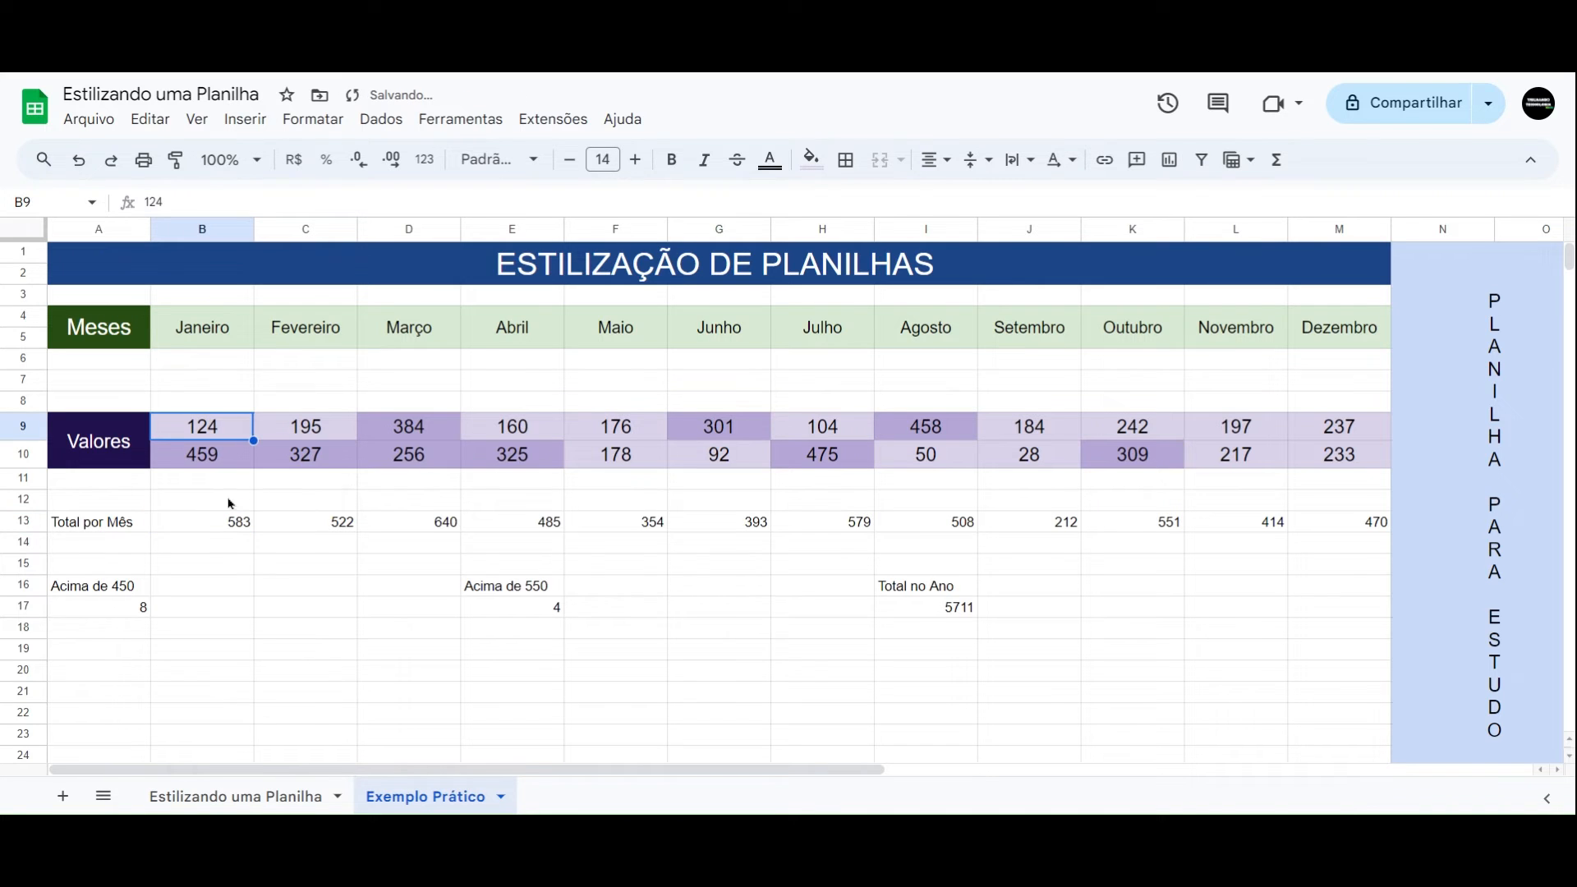
pyautogui.click(95, 526)
pyautogui.click(407, 627)
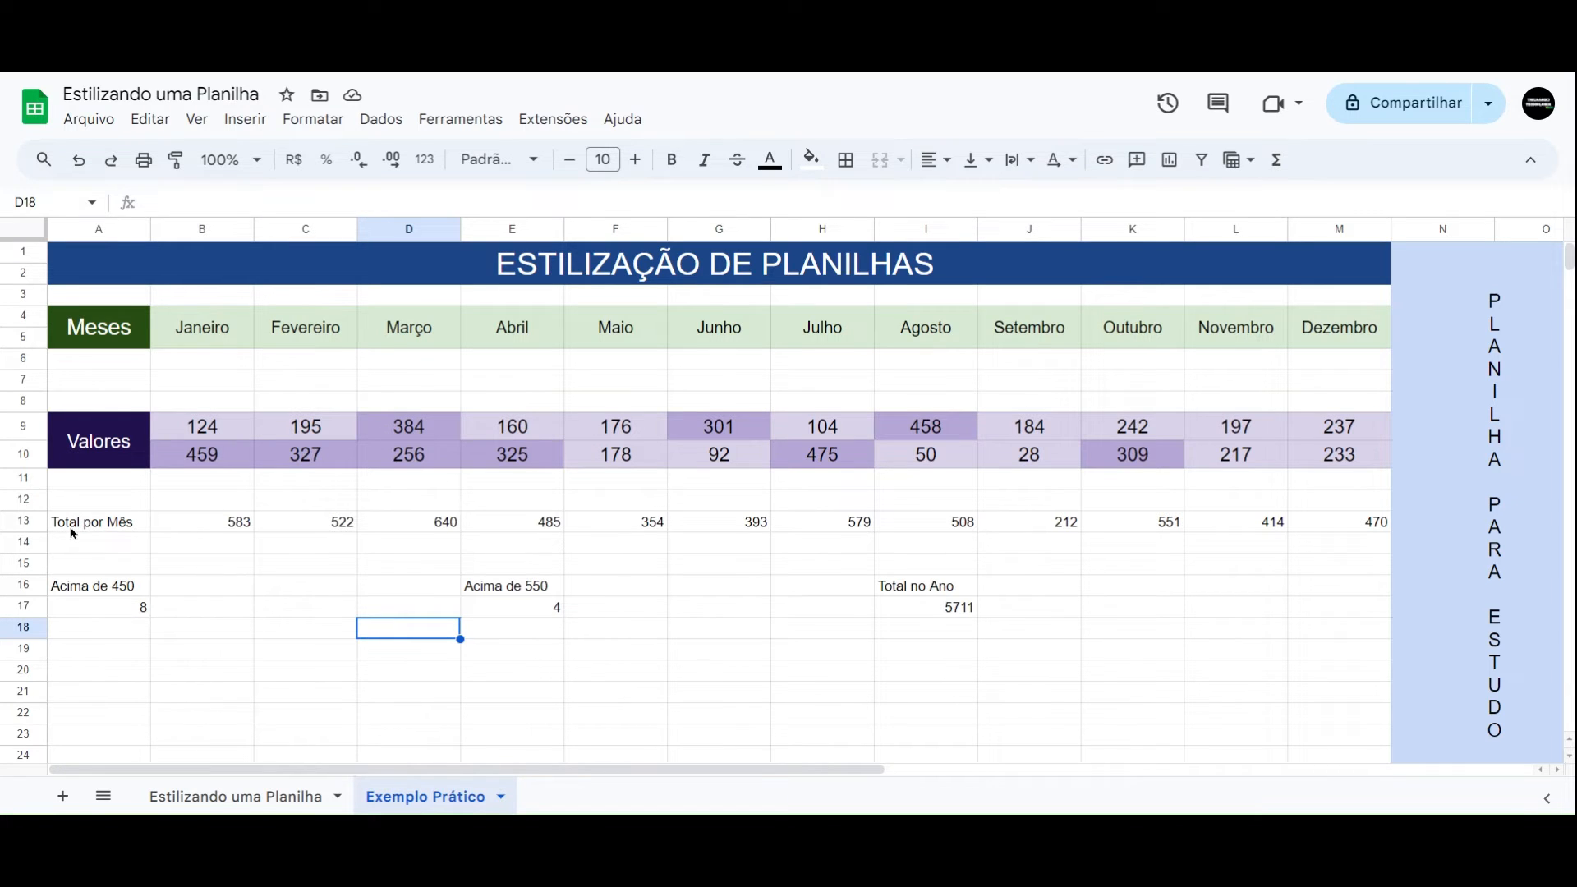
# - Set the font size of the totals and summary block A13:M18 to 14
pyautogui.moveTo(73, 533); pyautogui.dragTo(1316, 632)
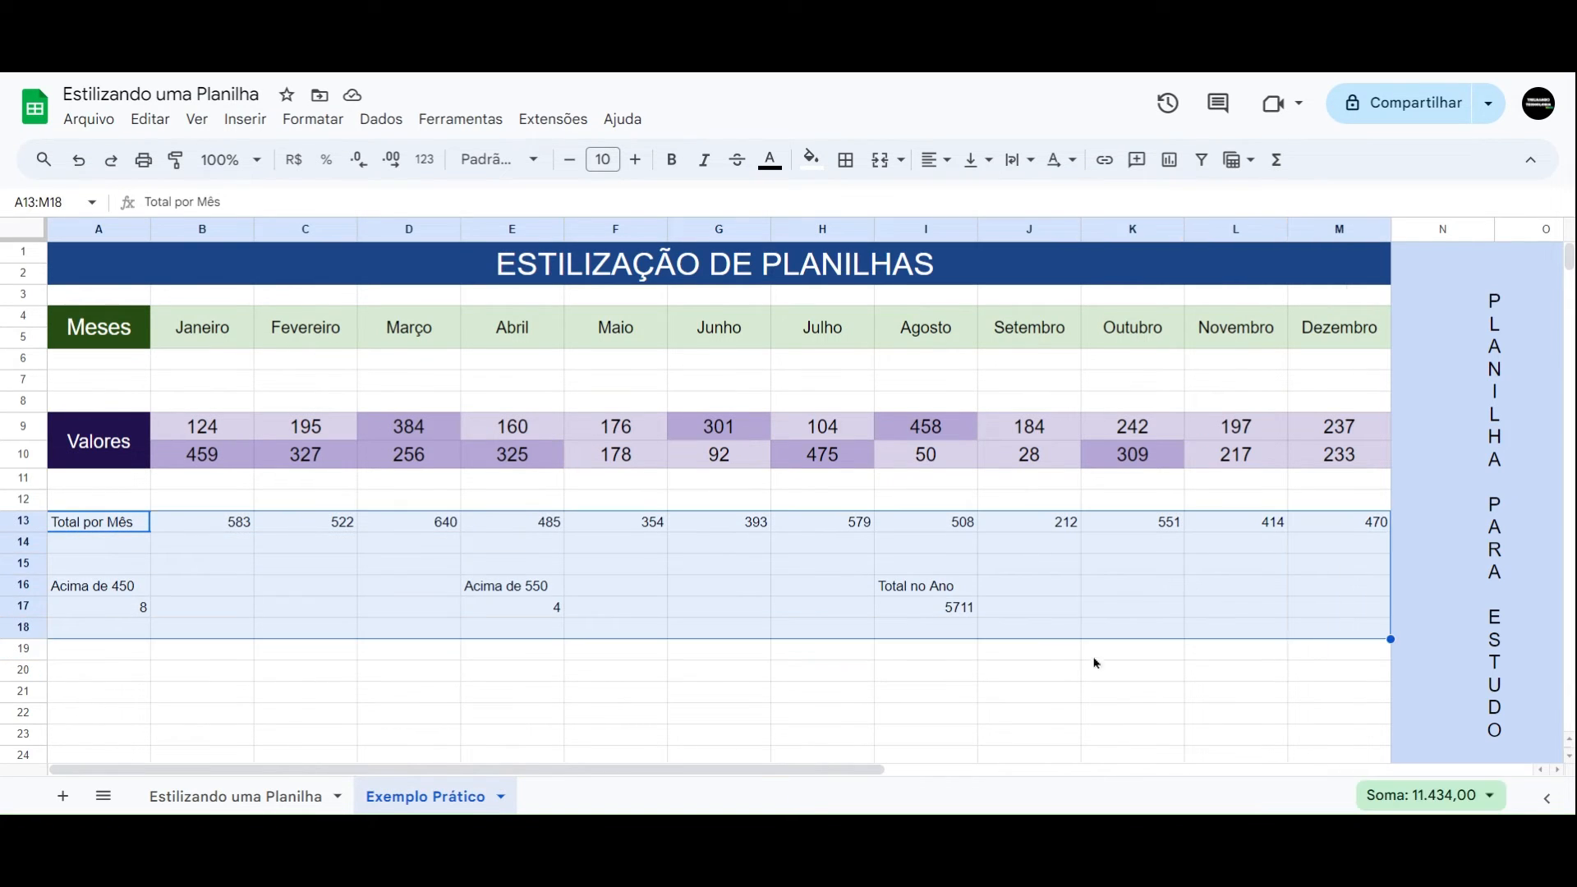
pyautogui.click(603, 159)
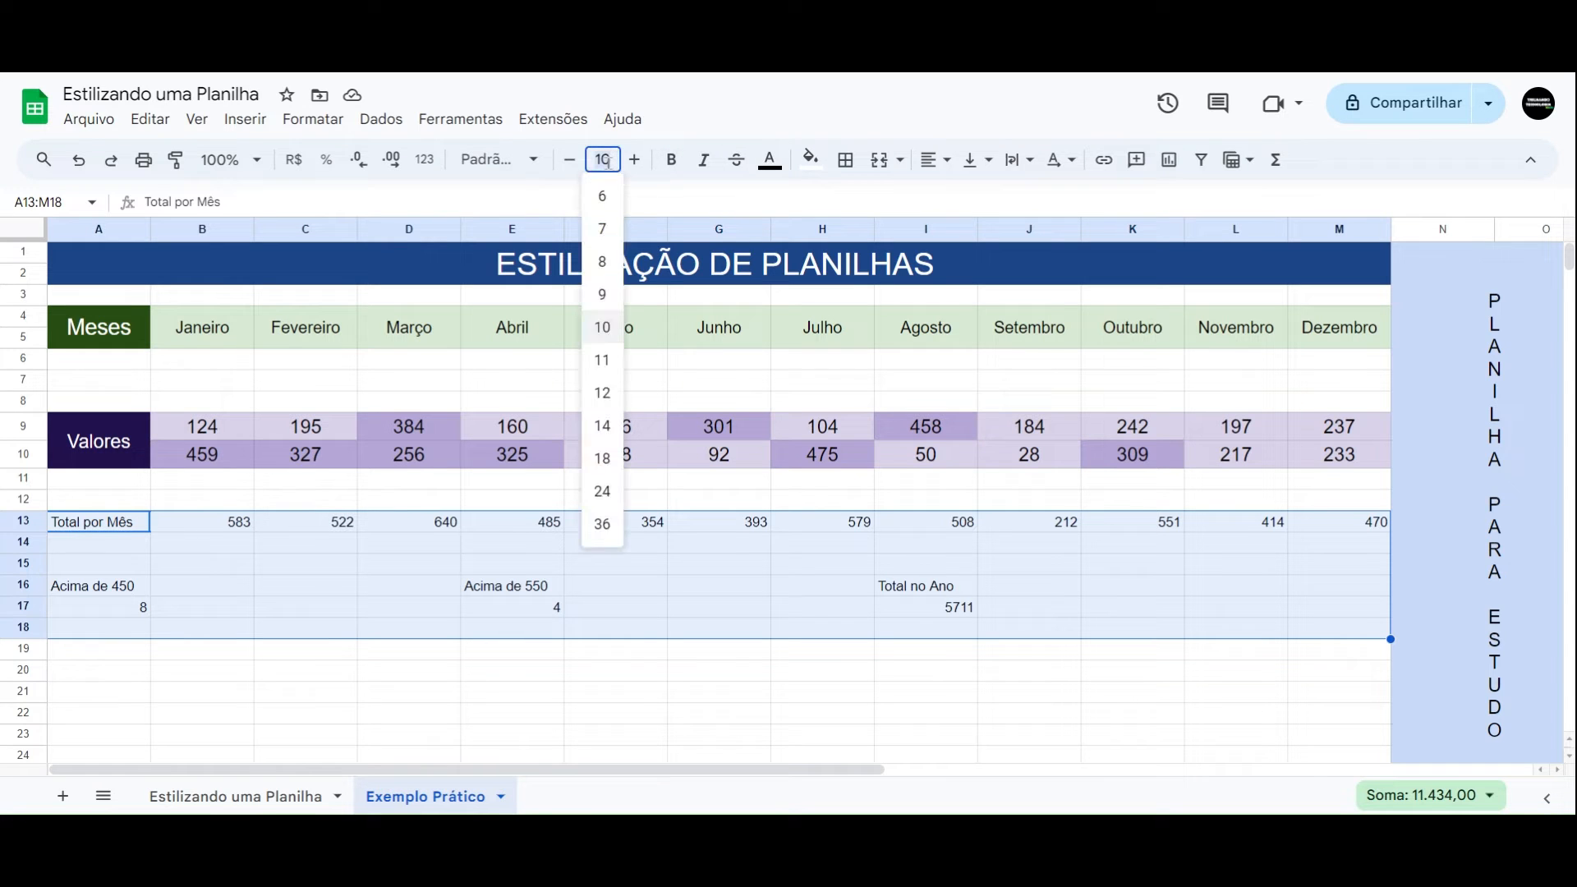
pyautogui.click(606, 427)
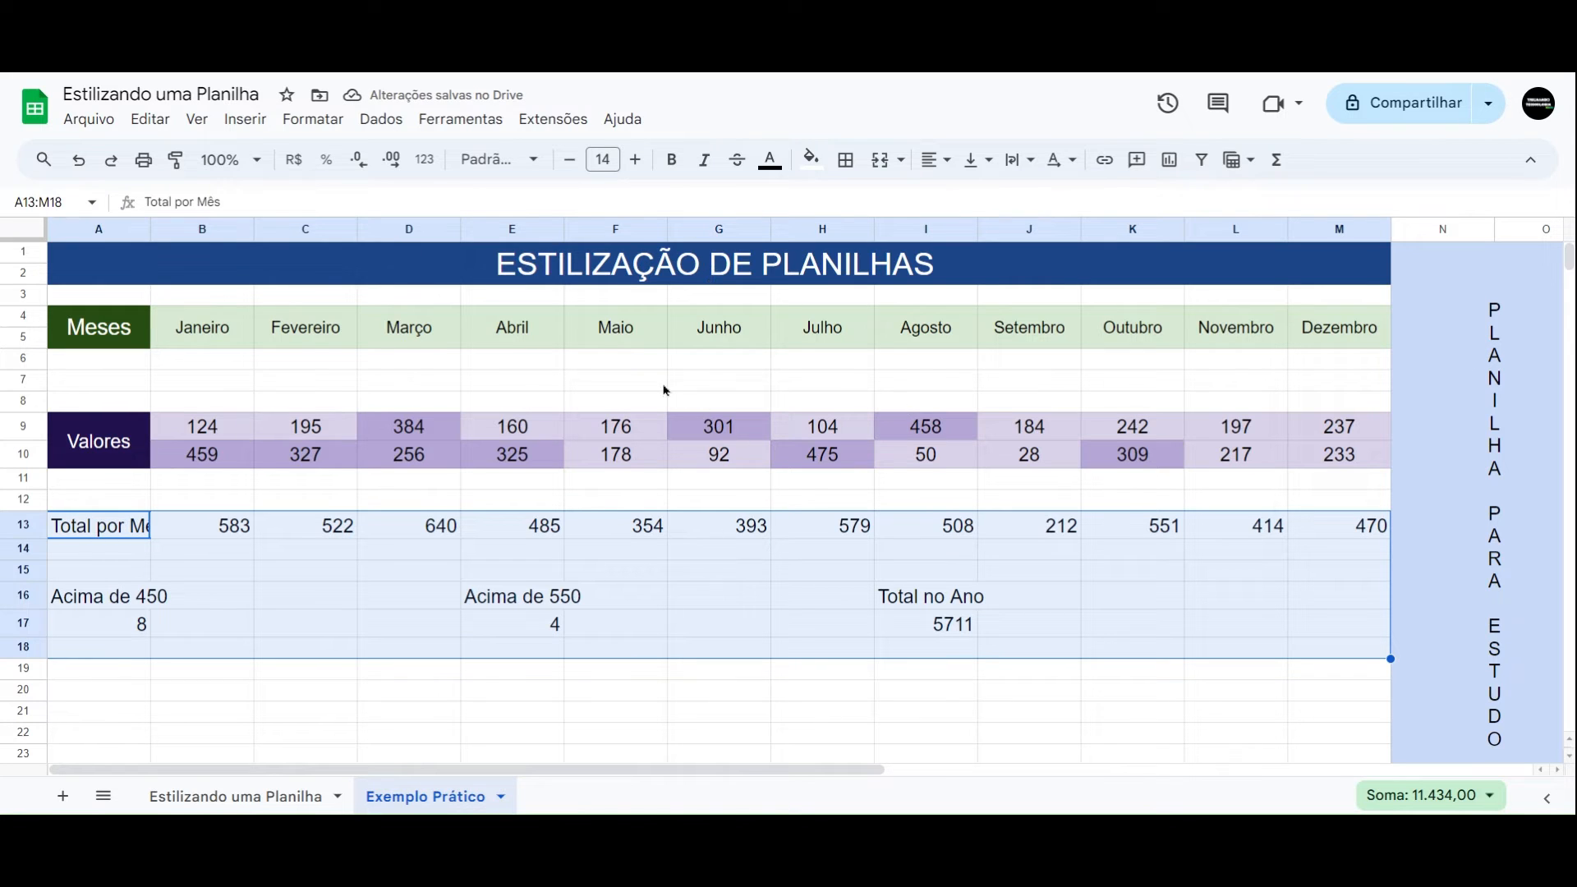
# - Center the contents of A13:M18 horizontally and align them to the middle vertically
pyautogui.click(948, 164)
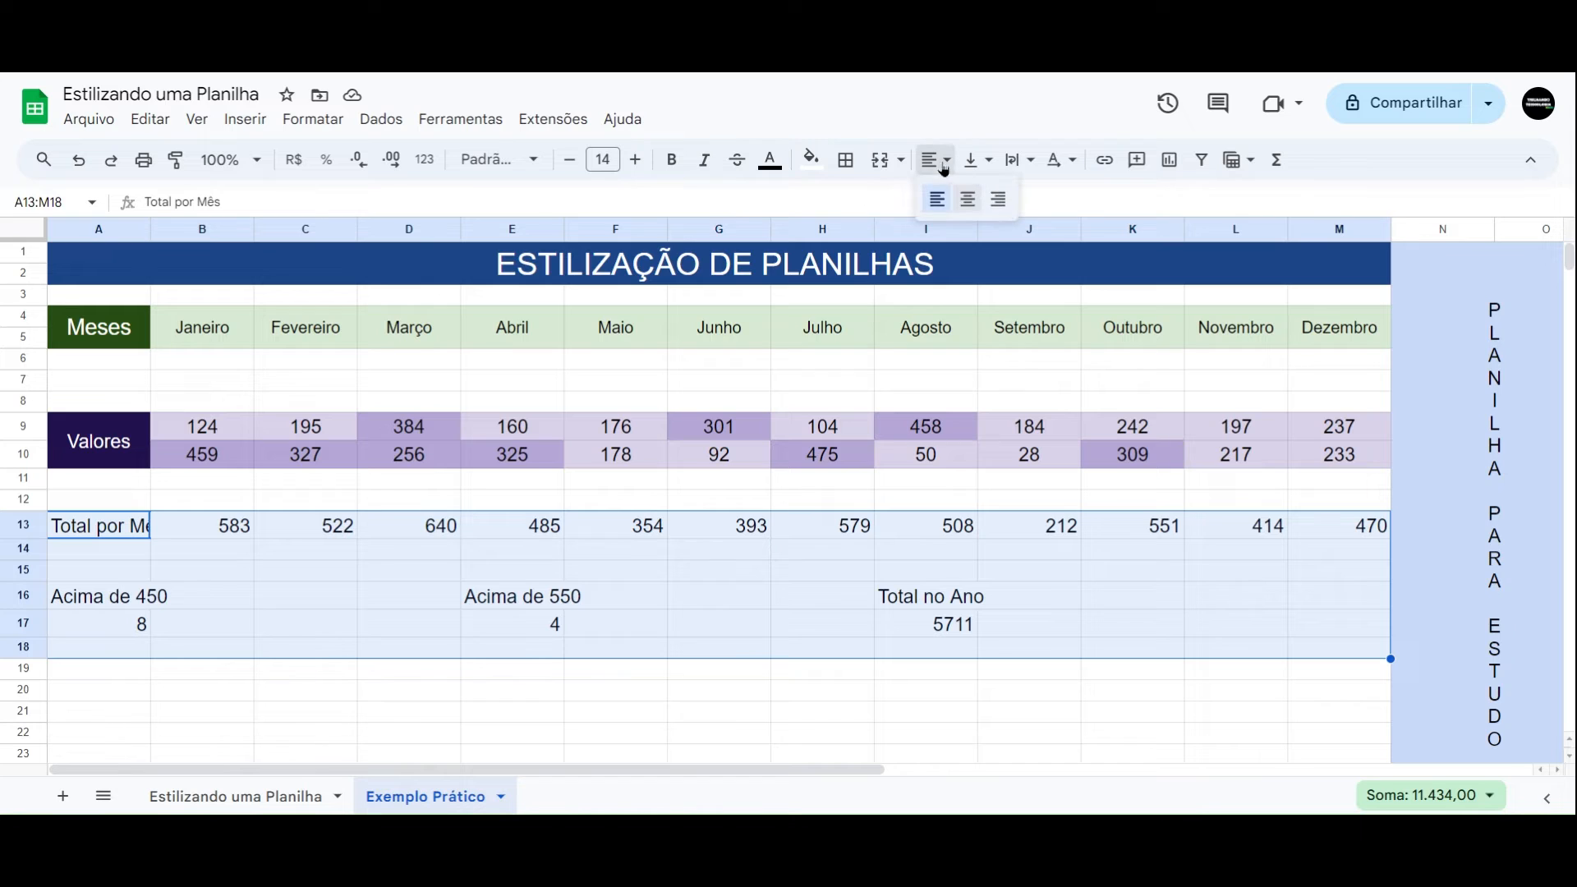
pyautogui.click(967, 199)
pyautogui.click(975, 161)
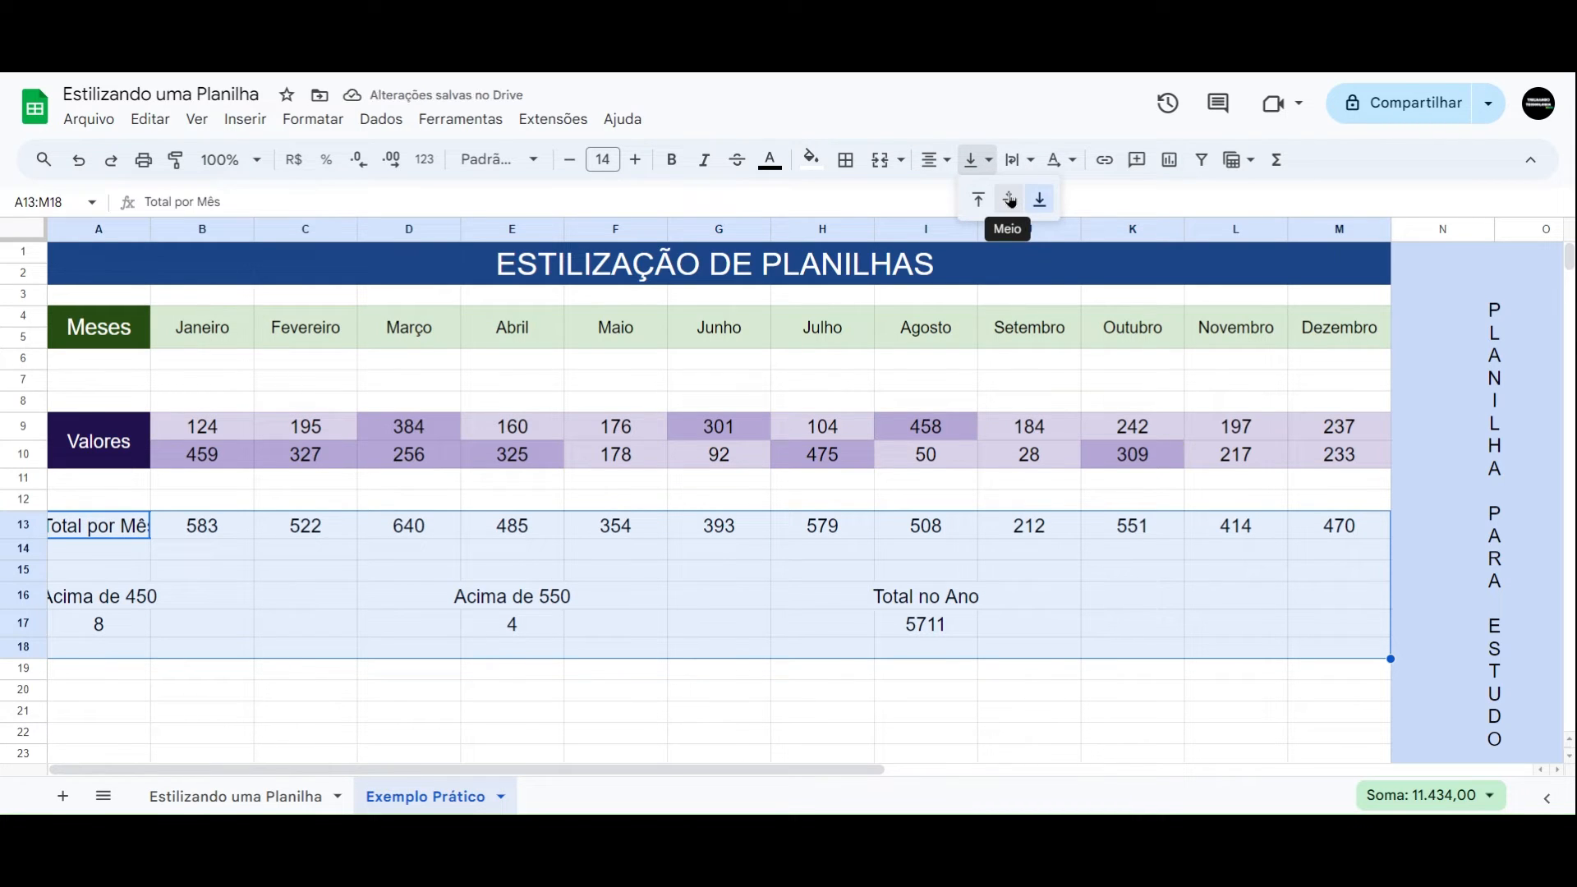
pyautogui.click(1010, 199)
pyautogui.click(616, 649)
pyautogui.click(370, 649)
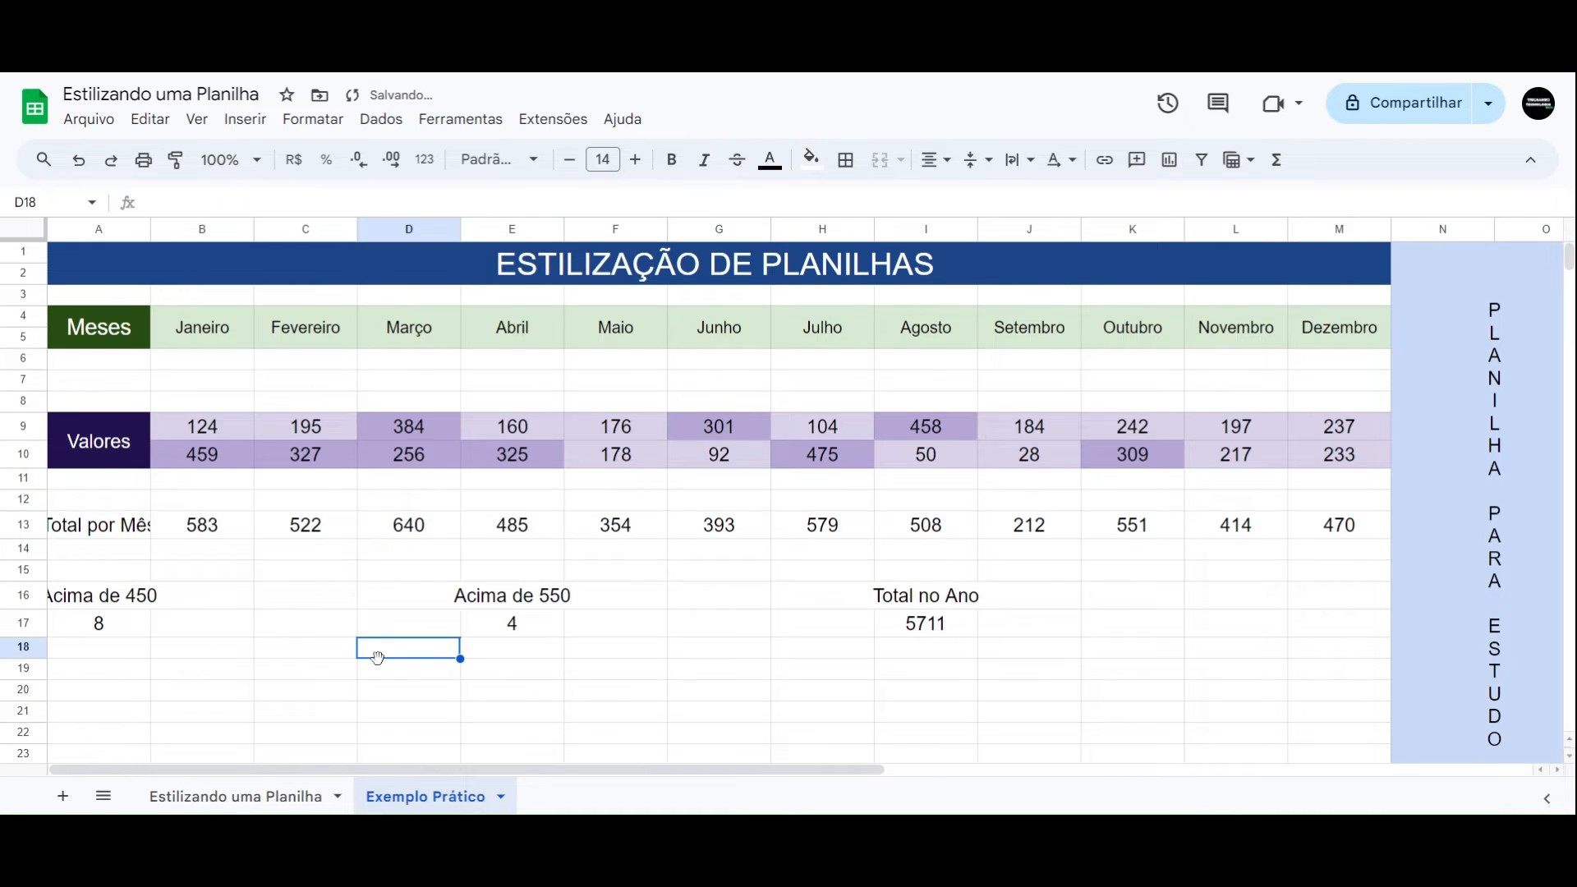
# - Widen column A slightly so the Total por Mês label fits inside its cell
pyautogui.click(141, 532)
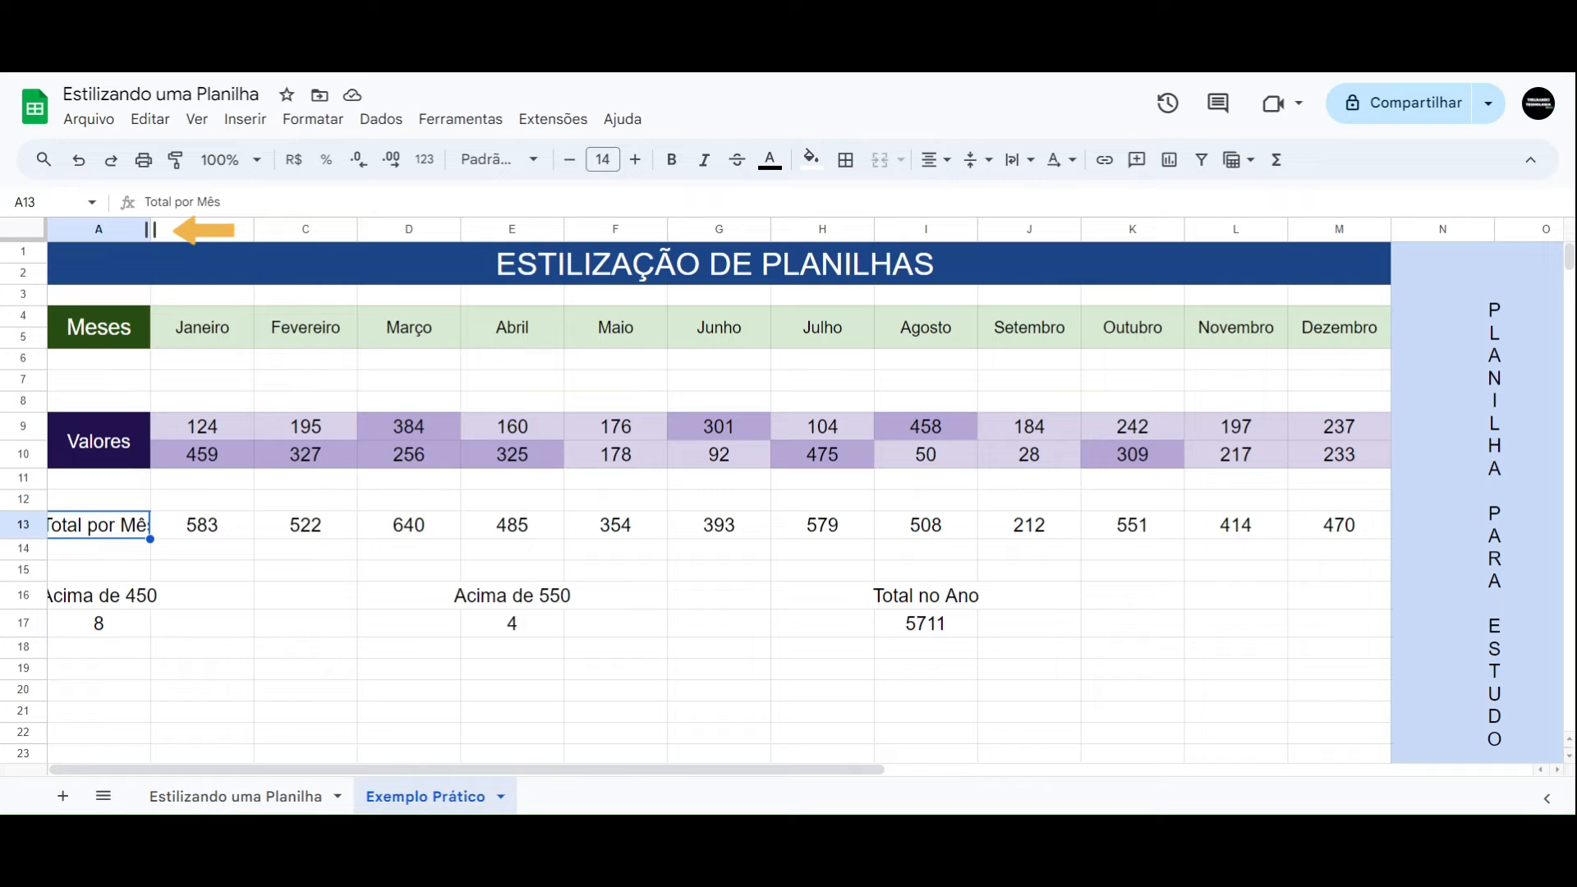
pyautogui.moveTo(151, 229); pyautogui.dragTo(172, 229)
pyautogui.click(259, 605)
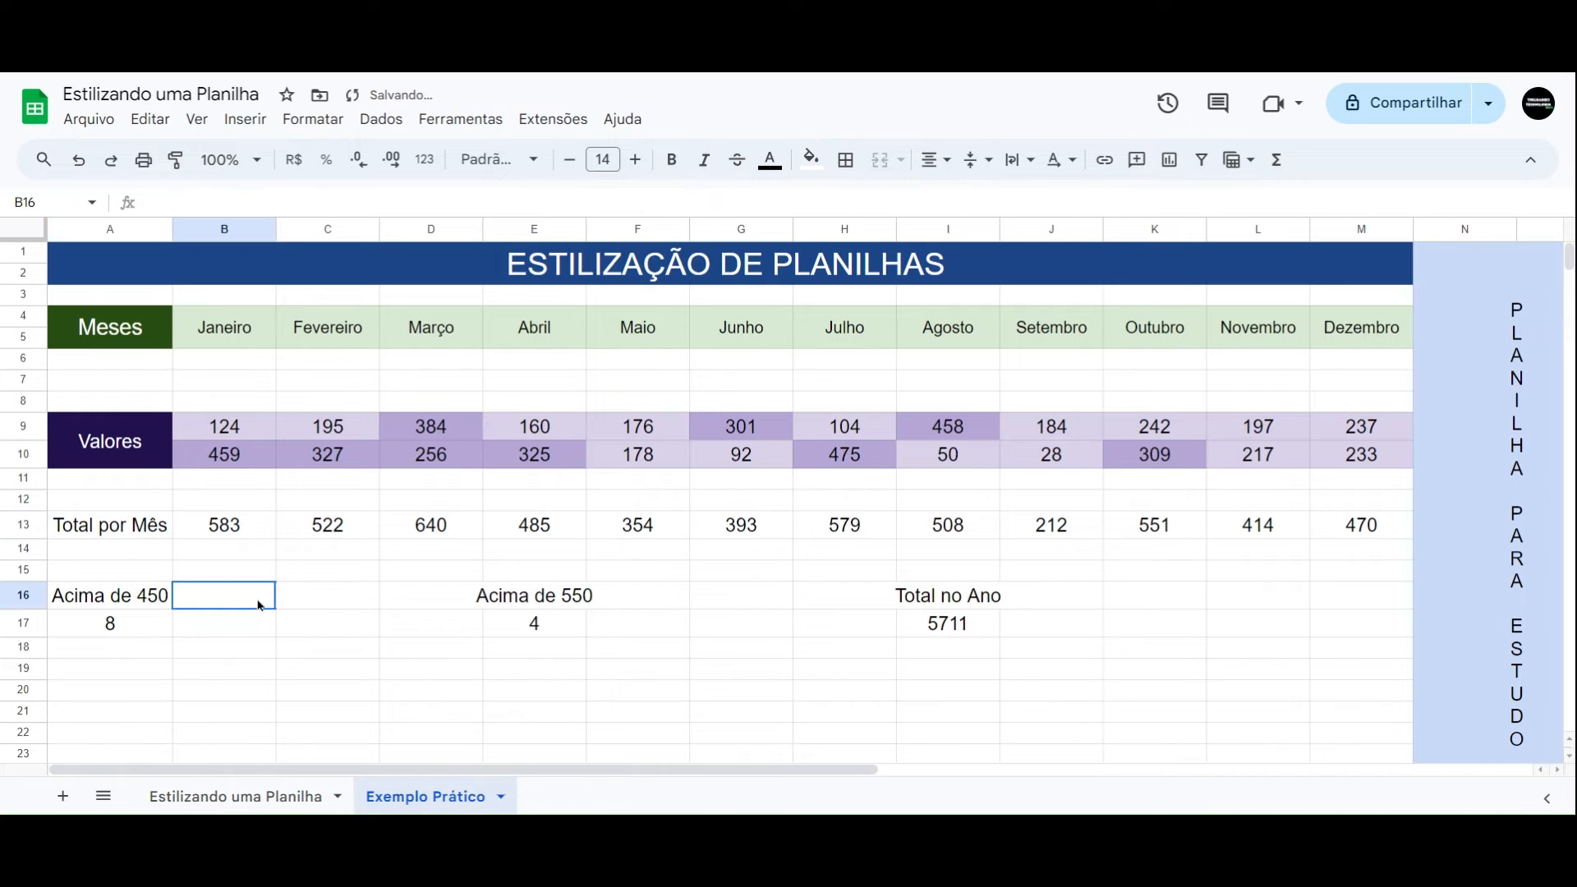
# - Give the Total por Mês label in A13 a dark blue fill and white text
pyautogui.click(156, 530)
pyautogui.click(813, 160)
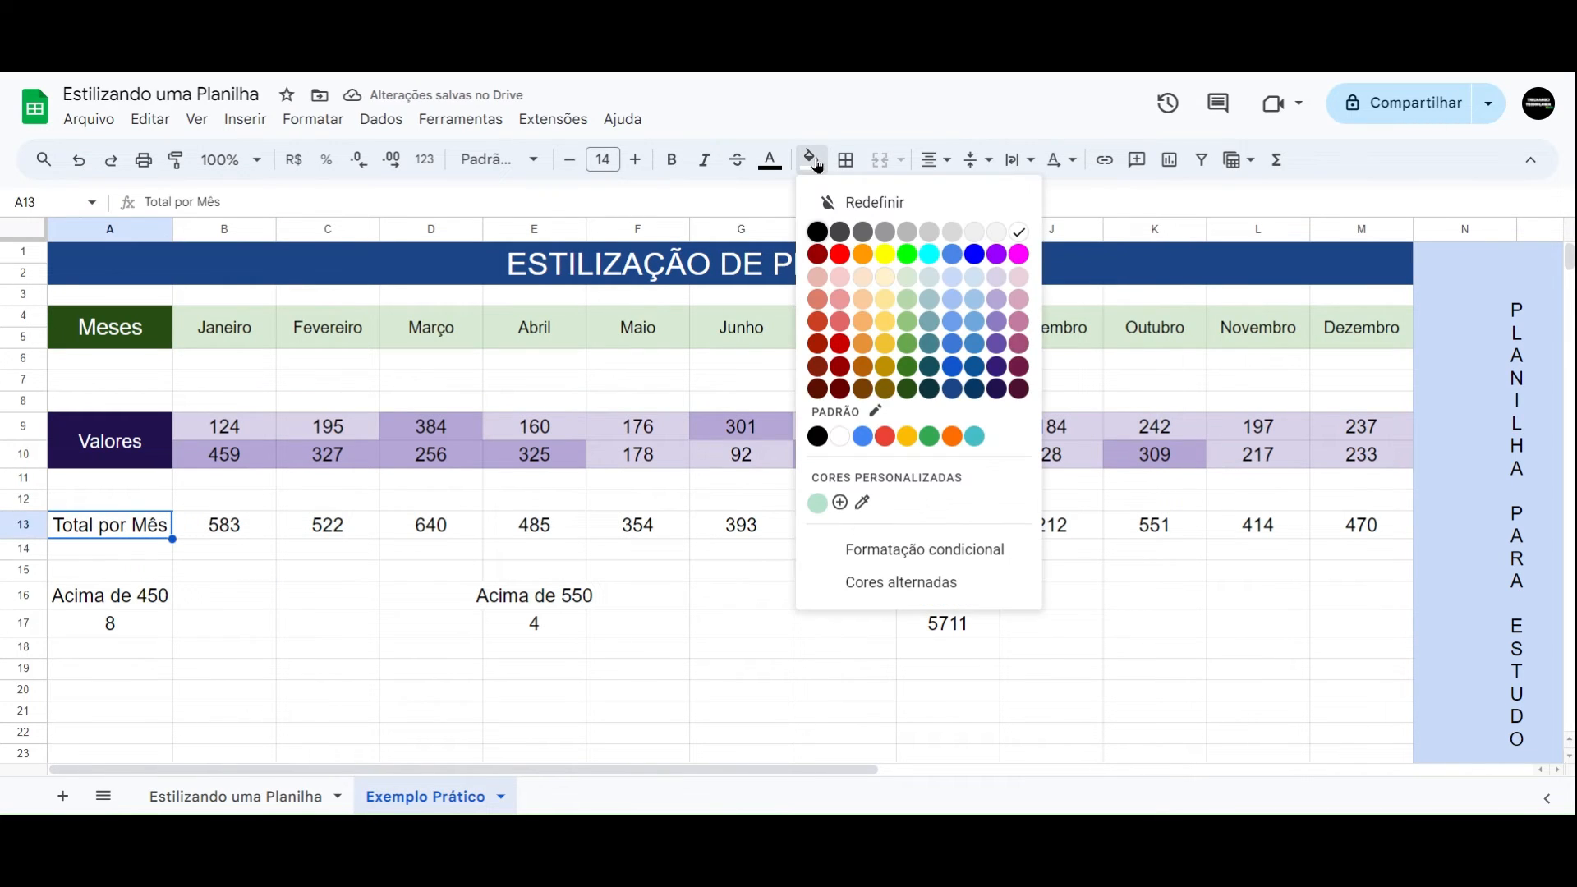
pyautogui.click(953, 393)
pyautogui.click(770, 159)
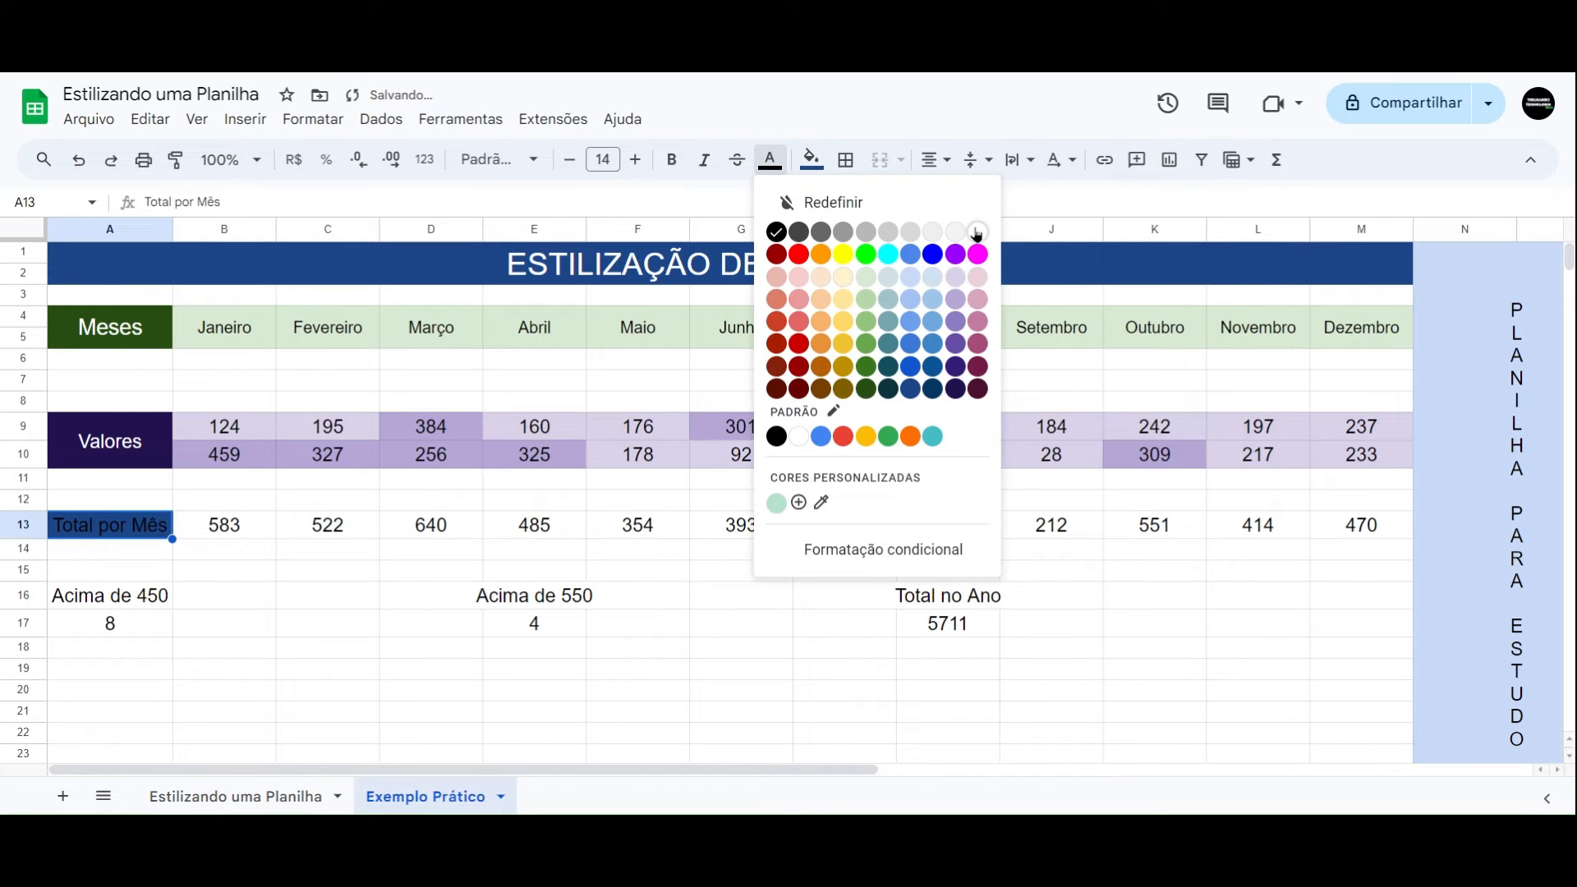
pyautogui.click(977, 232)
# - Fill the monthly totals in B13:M13 with light blue
pyautogui.moveTo(227, 532); pyautogui.dragTo(1326, 538)
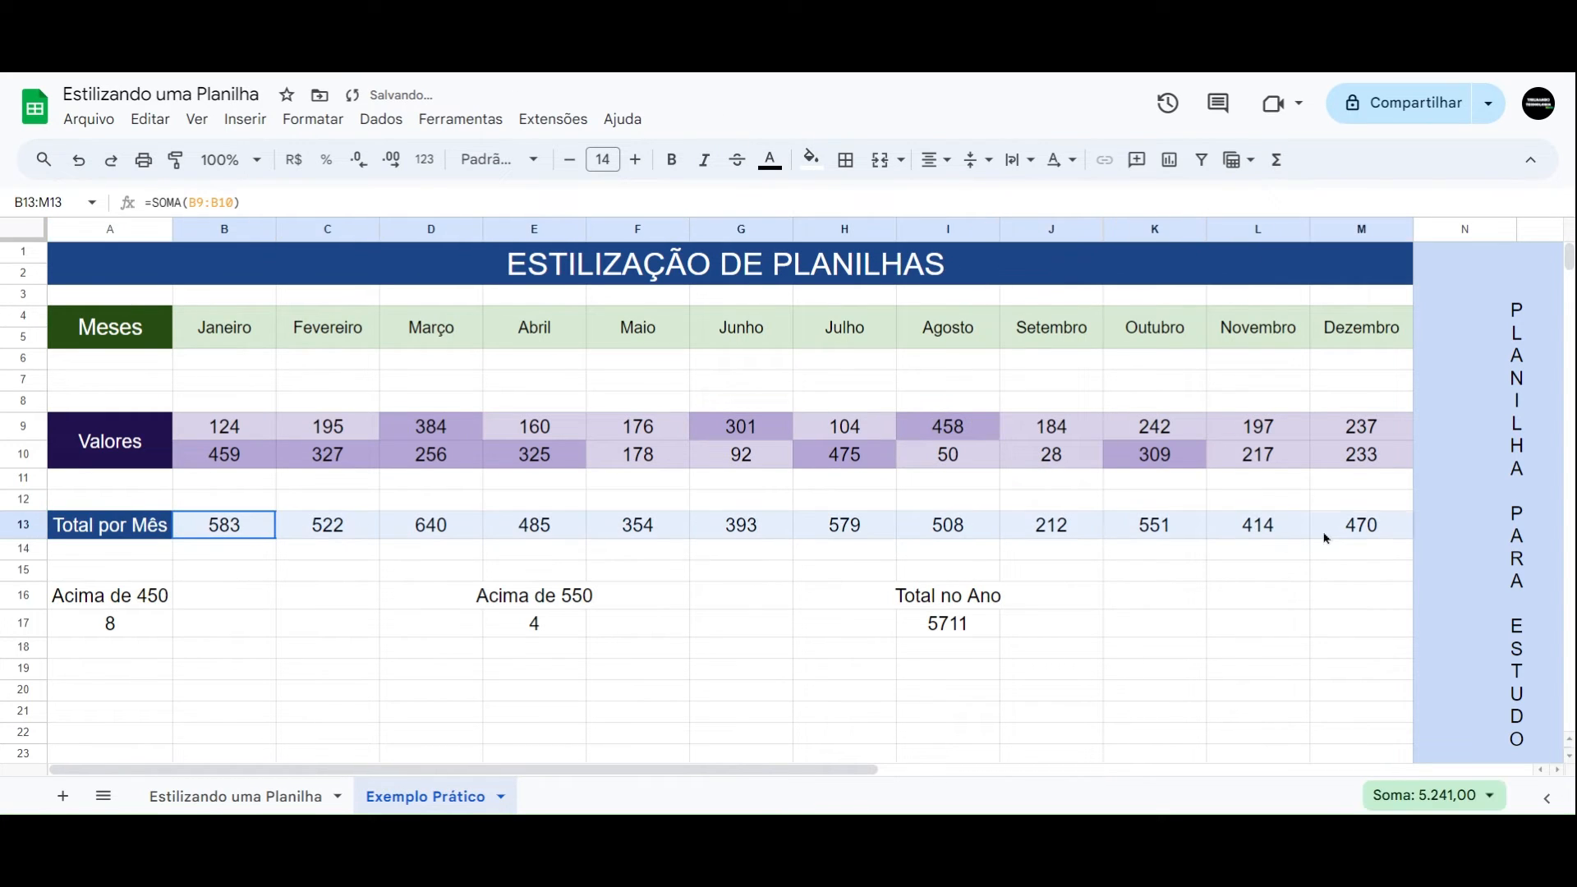
pyautogui.click(769, 159)
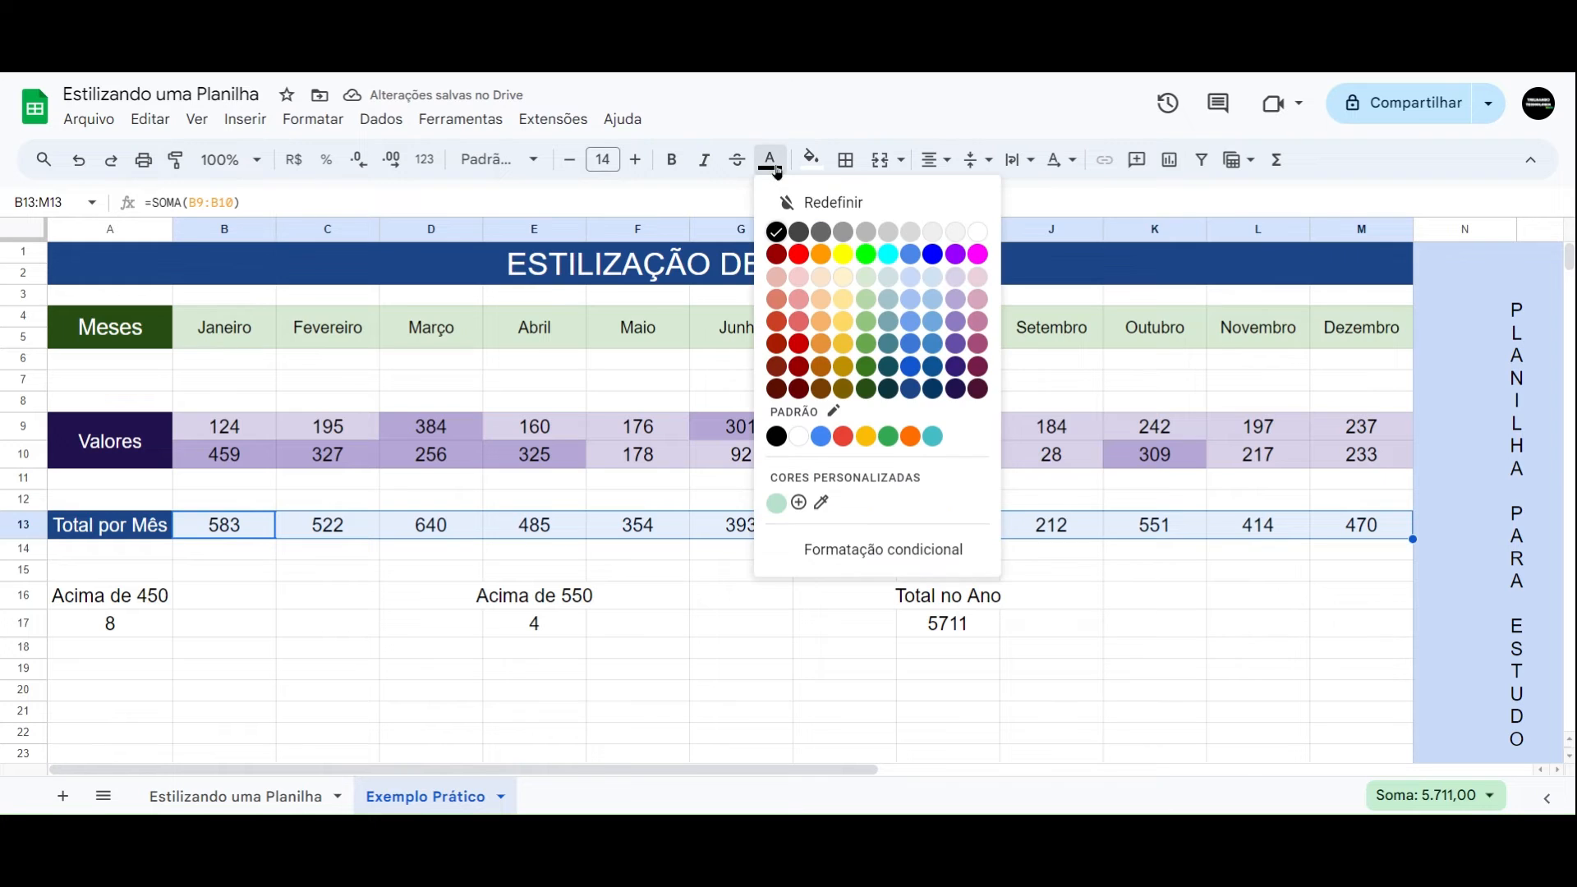
pyautogui.click(811, 159)
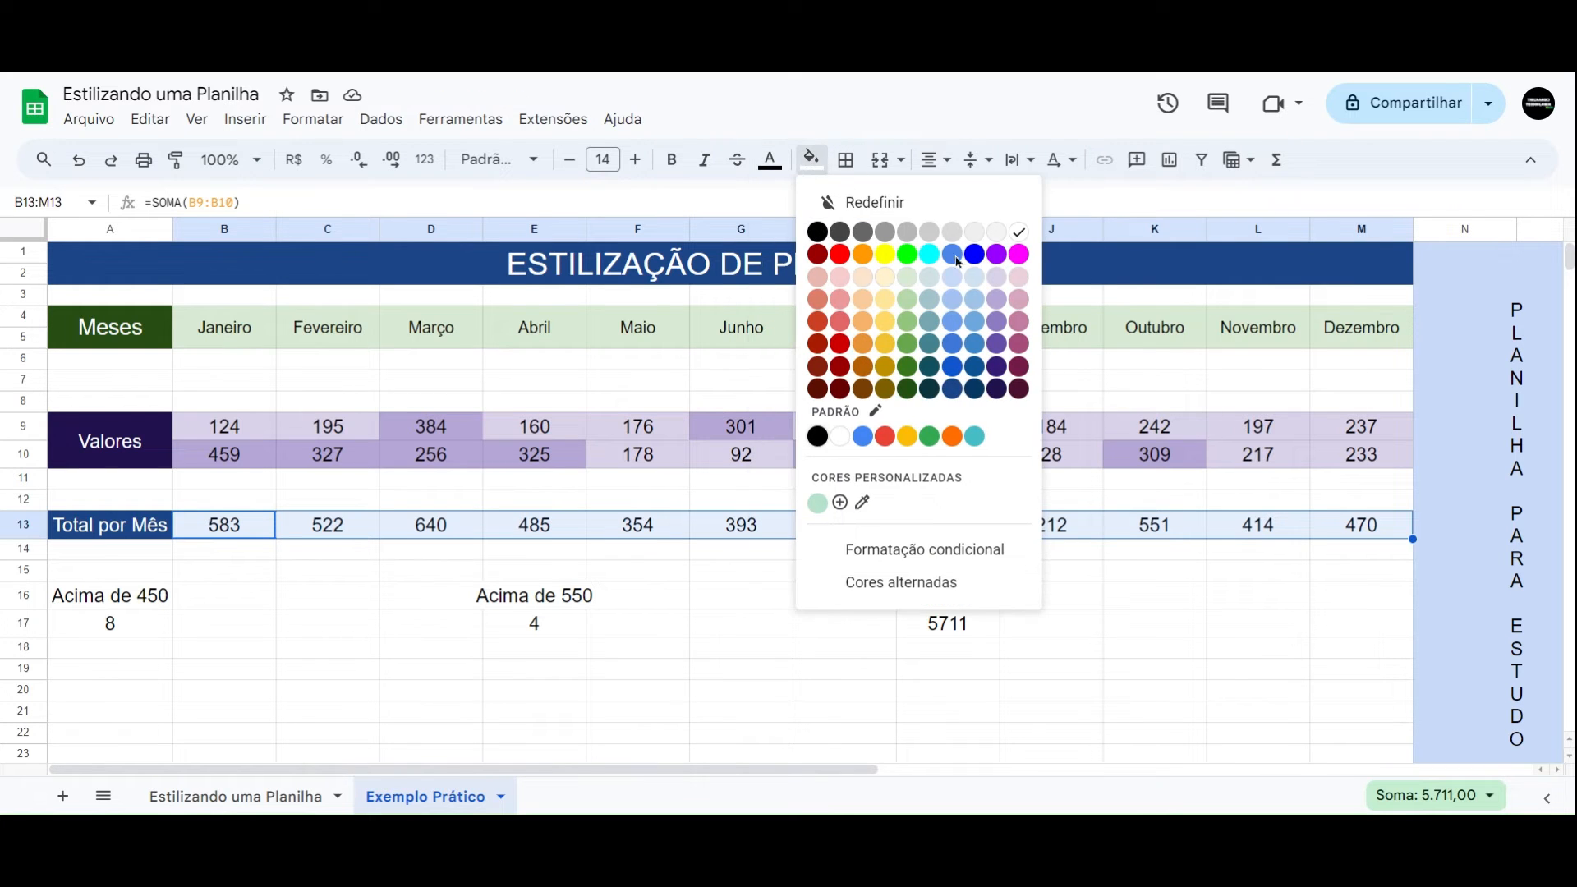
pyautogui.click(976, 282)
pyautogui.click(784, 603)
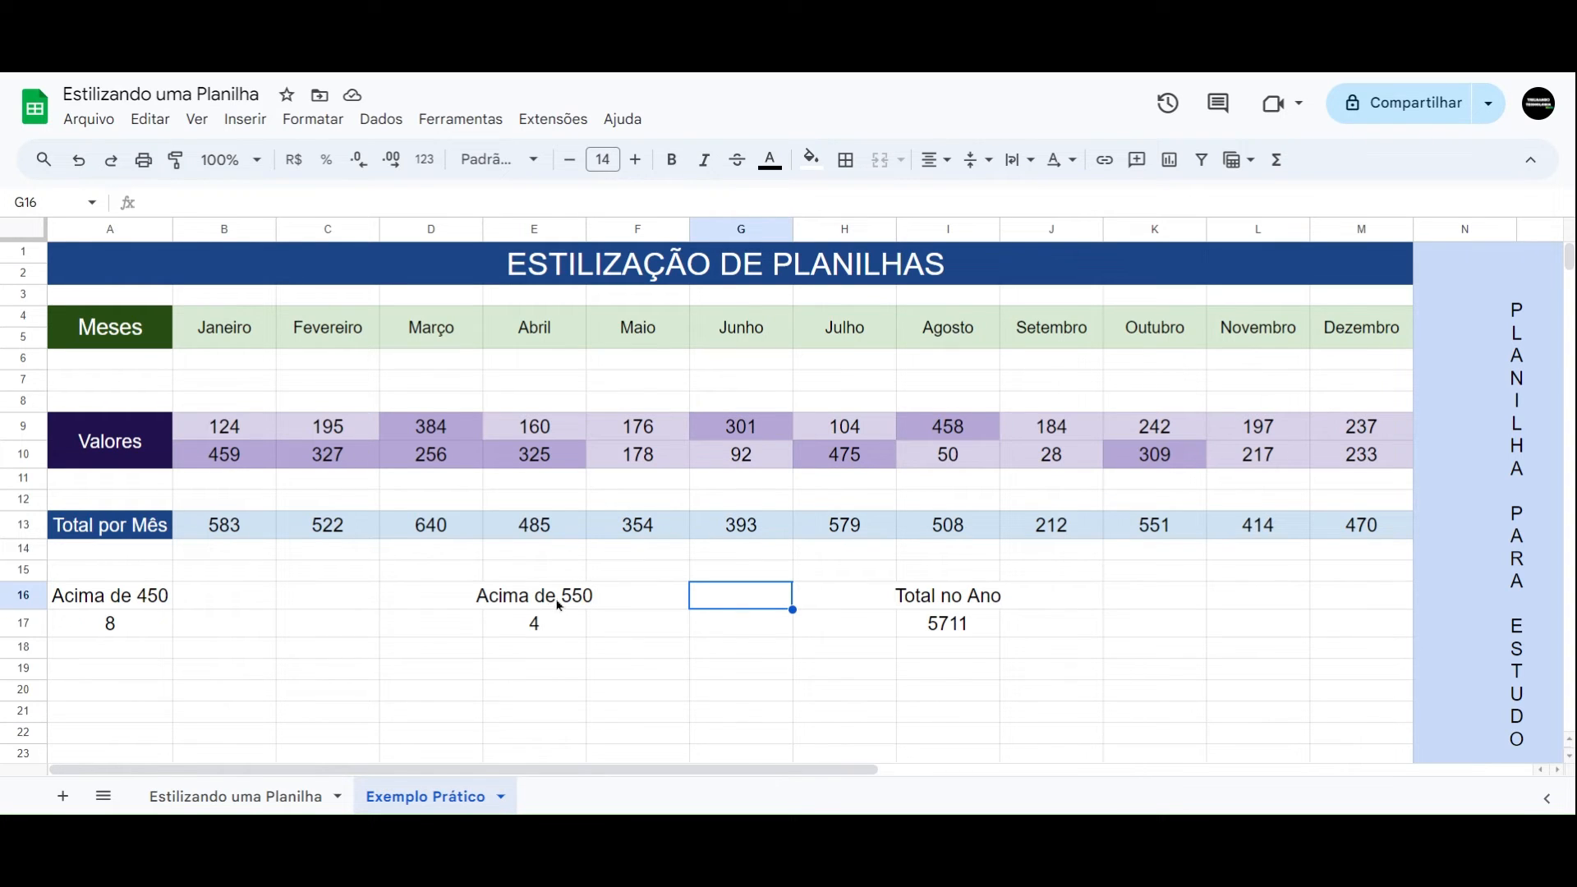
pyautogui.moveTo(230, 534); pyautogui.dragTo(1334, 530)
pyautogui.click(343, 555)
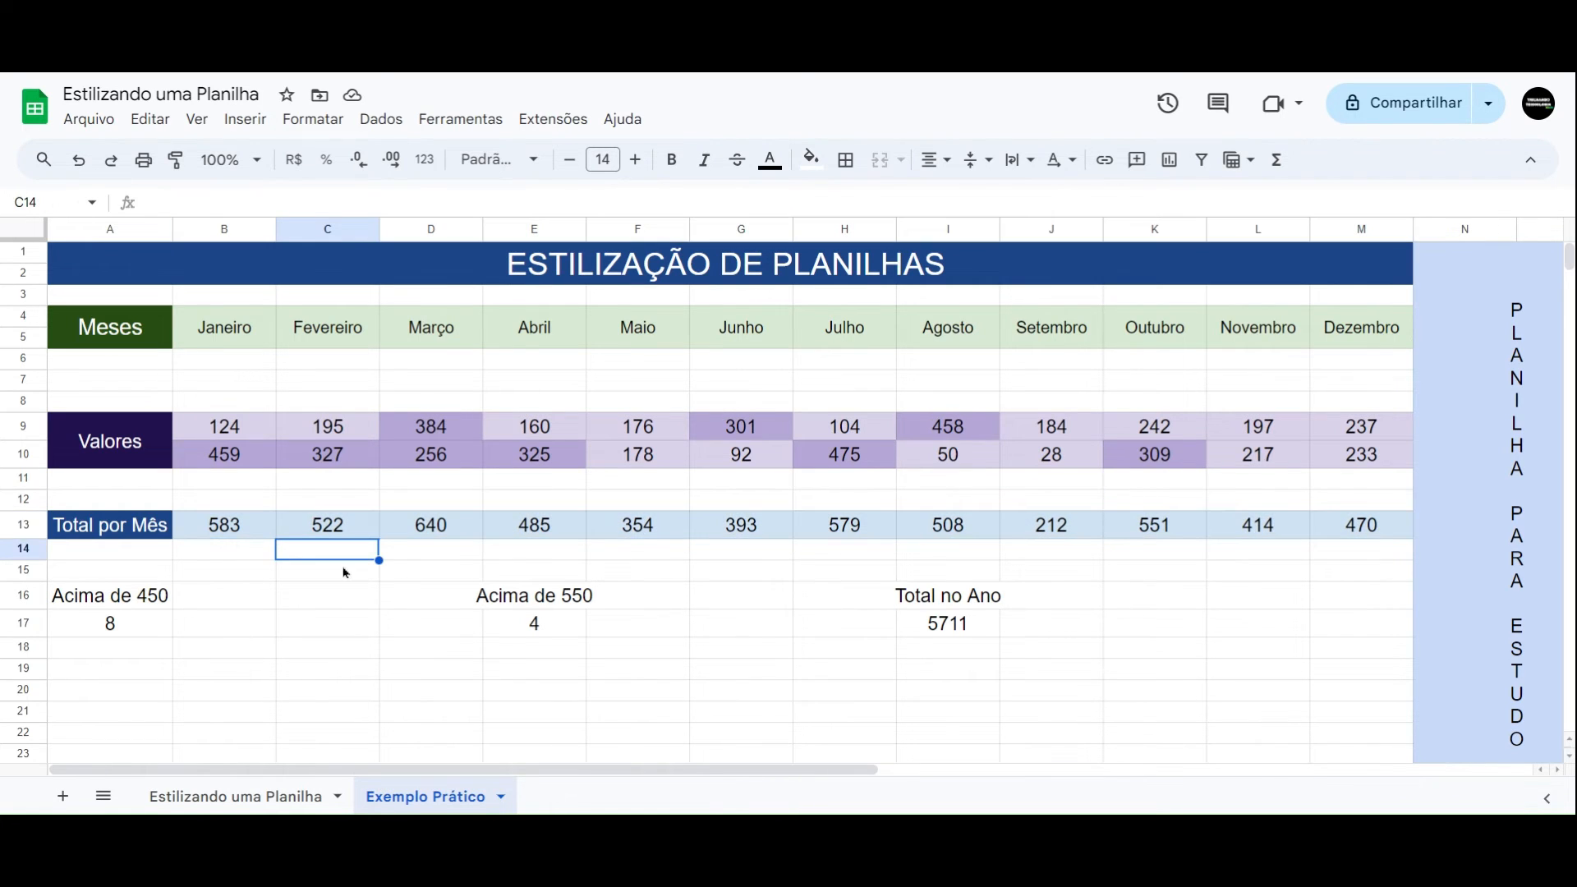
pyautogui.click(152, 603)
pyautogui.click(141, 638)
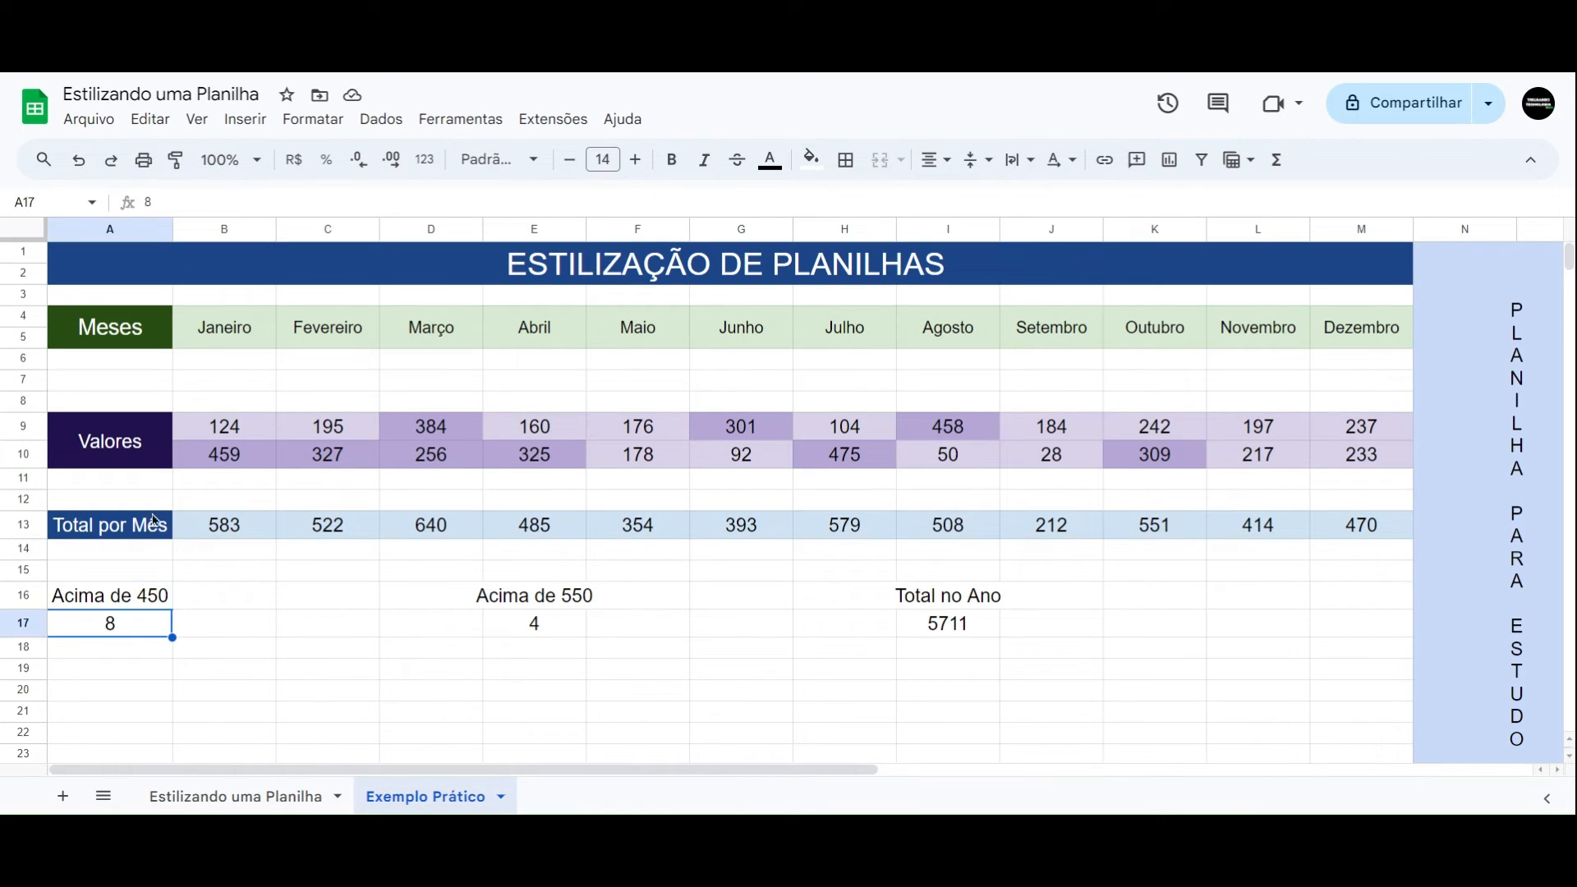
pyautogui.click(105, 605)
# - Replace the Acima de 450 value in A17 with the formula =CONT.SE(B13:M13;">450")
pyautogui.click(128, 637)
pyautogui.write('=cont.se')
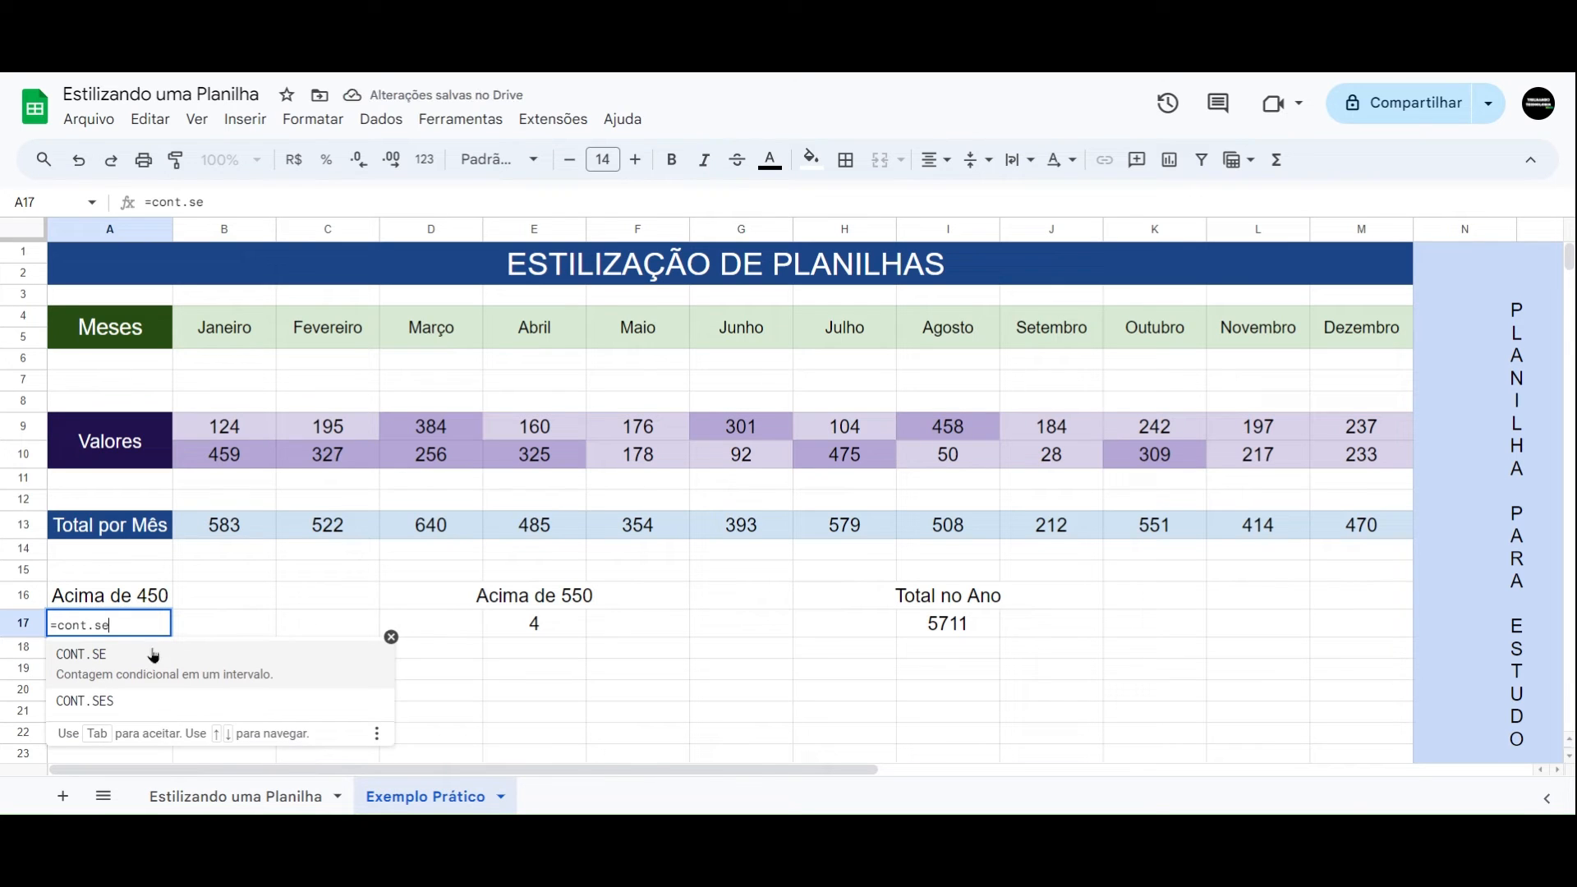
pyautogui.press('Tab')
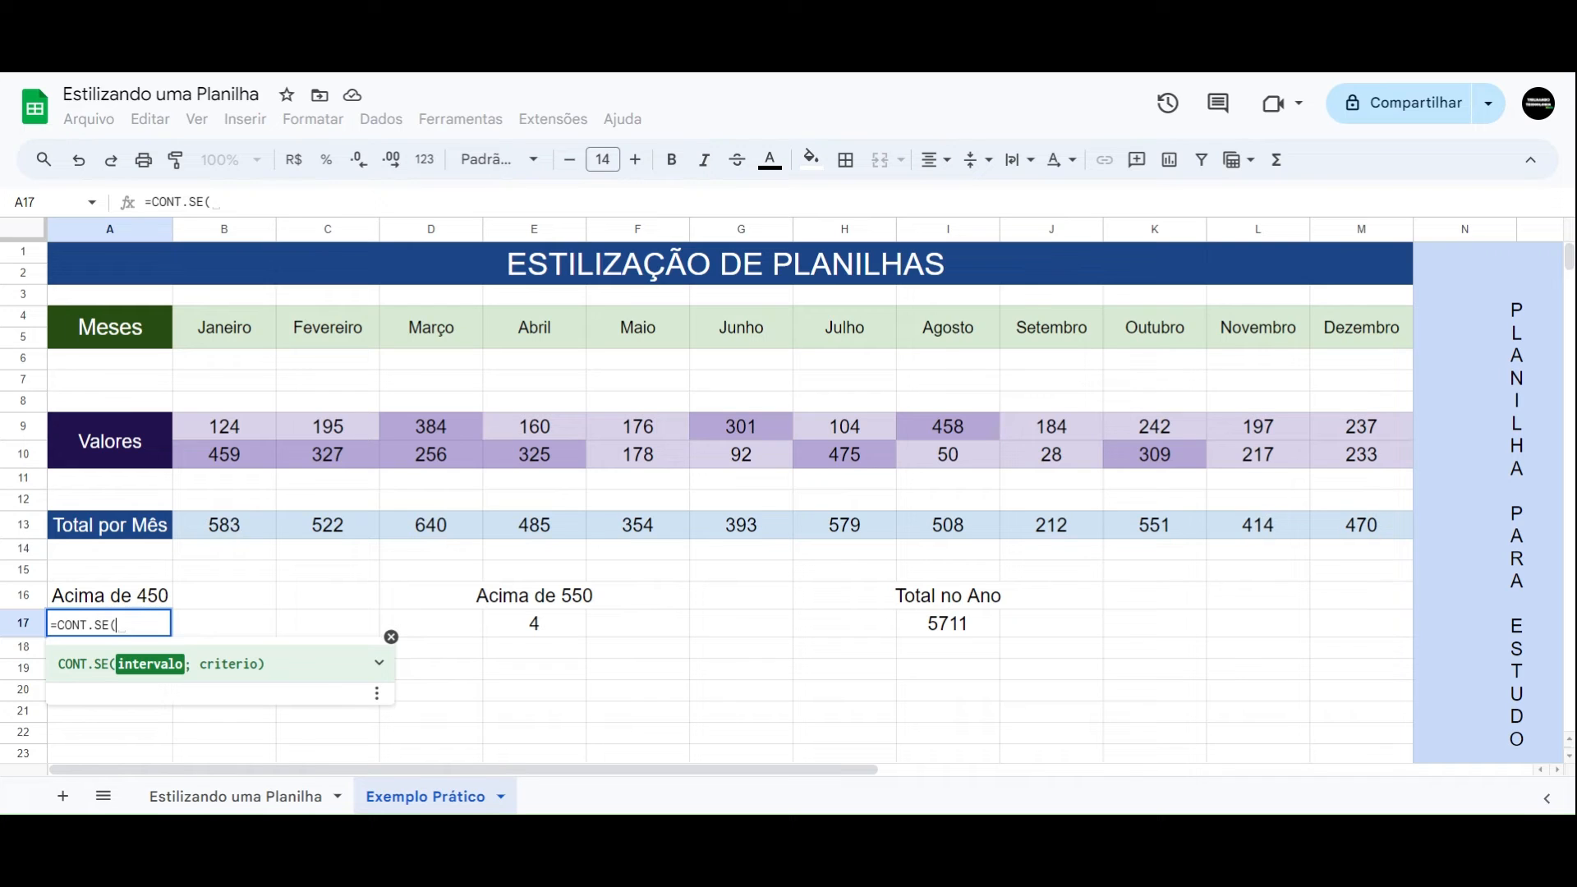
pyautogui.moveTo(227, 529); pyautogui.dragTo(1316, 539)
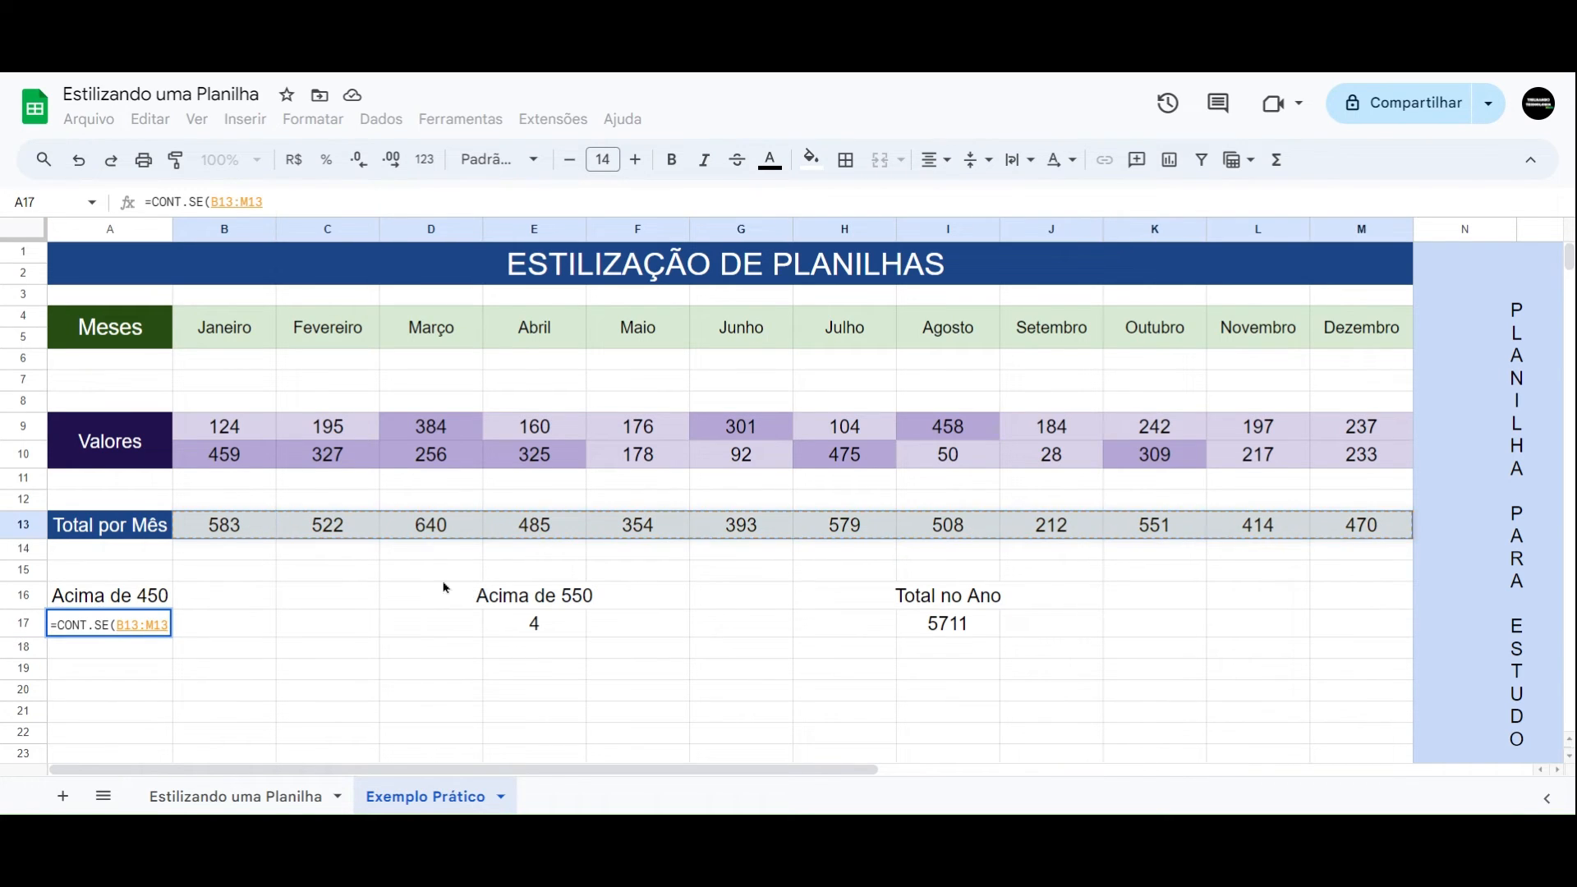
pyautogui.write(';')
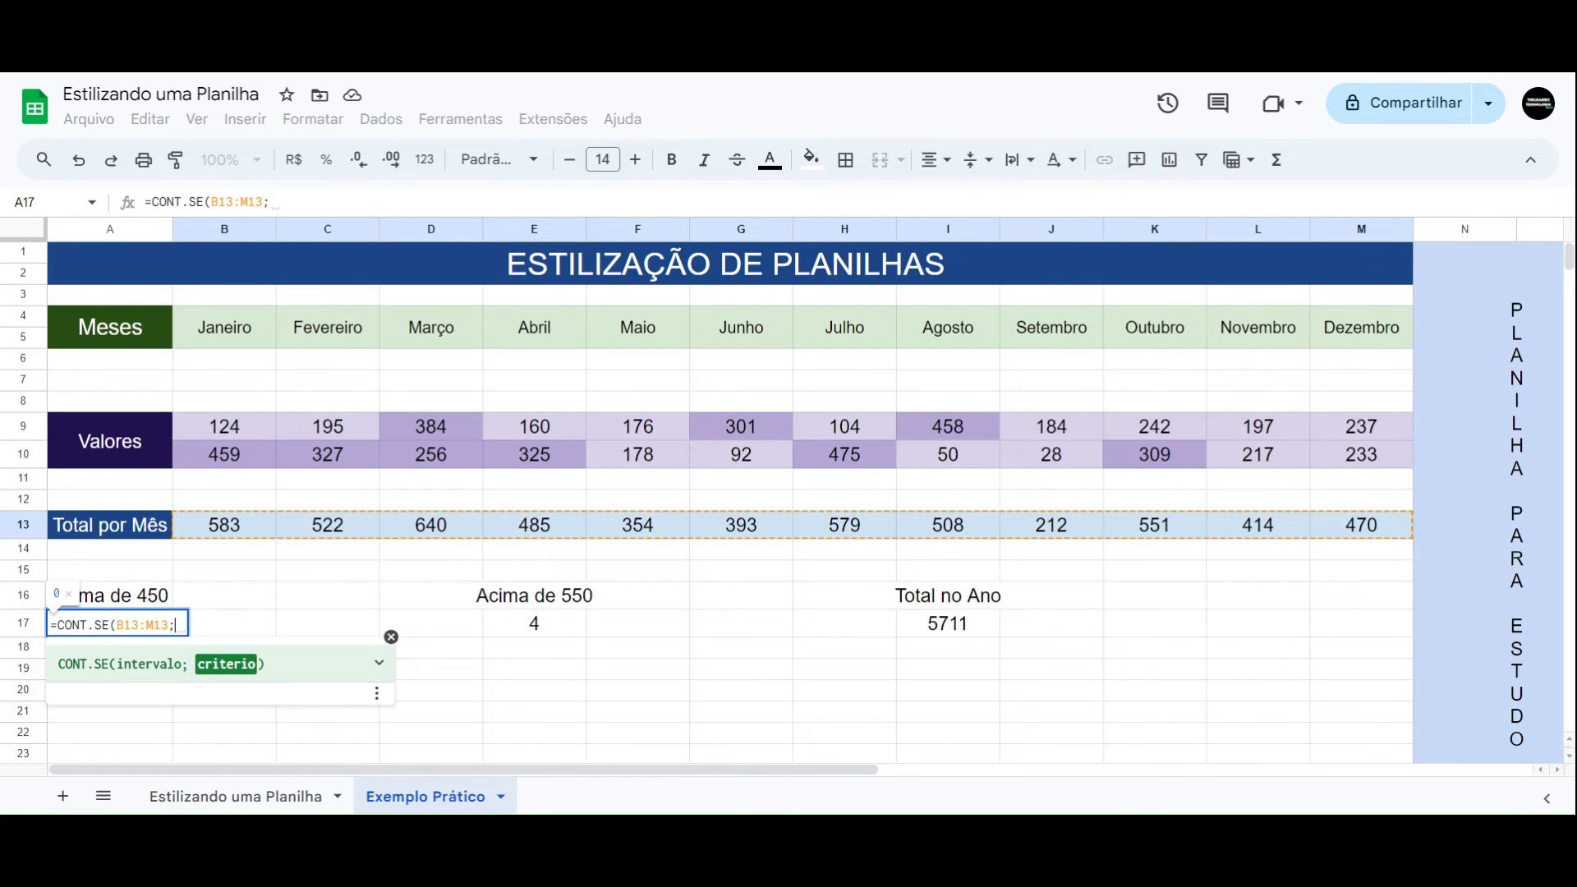
pyautogui.write('""')
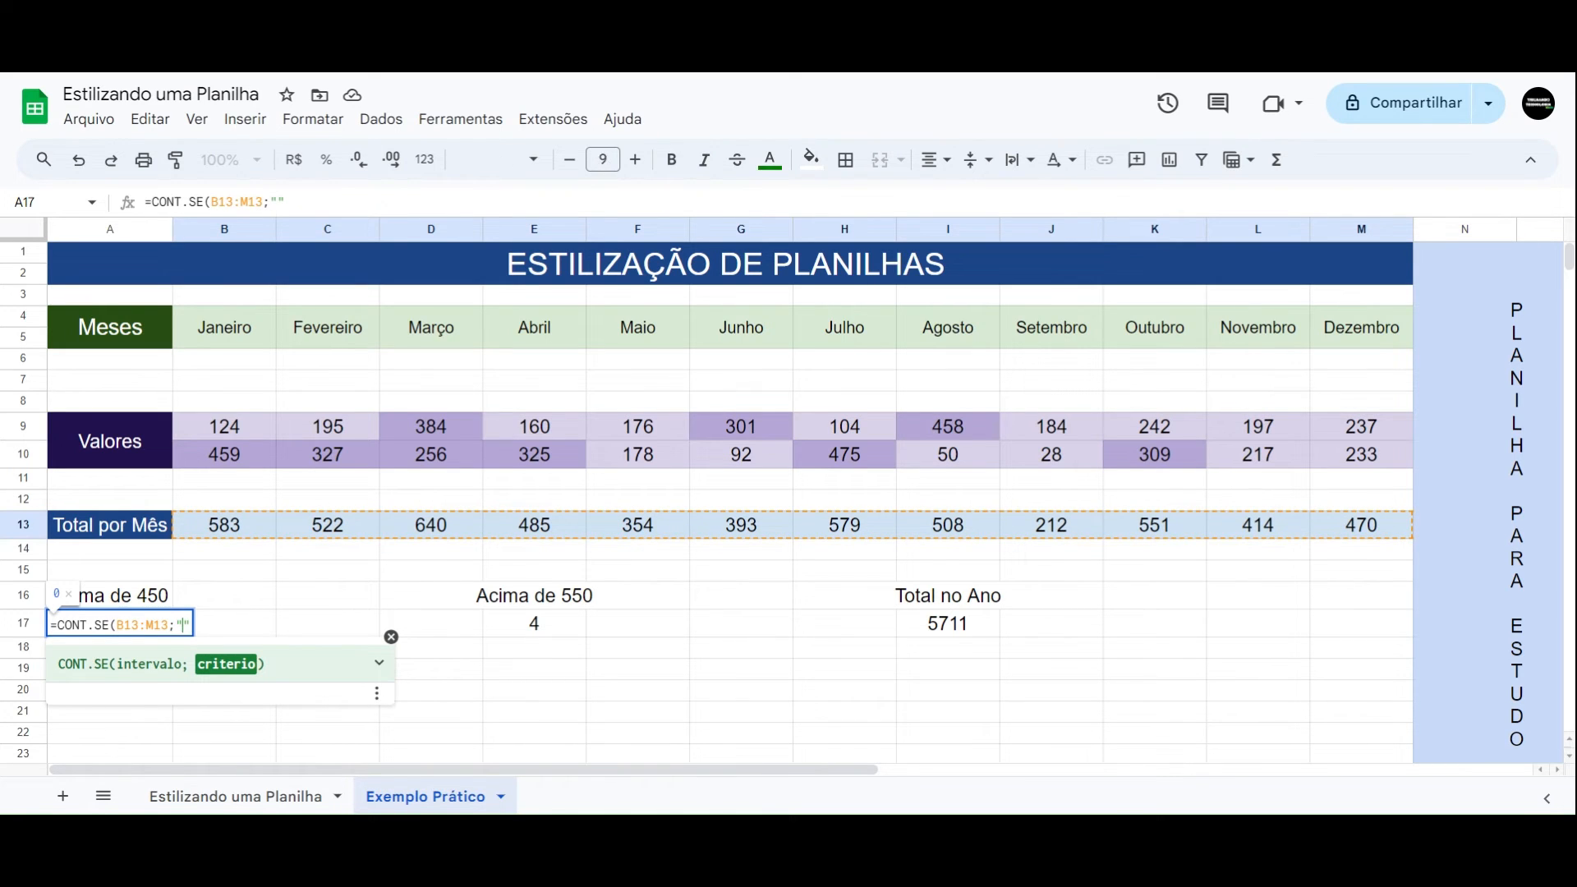
pyautogui.write('>450')
pyautogui.press('Return')
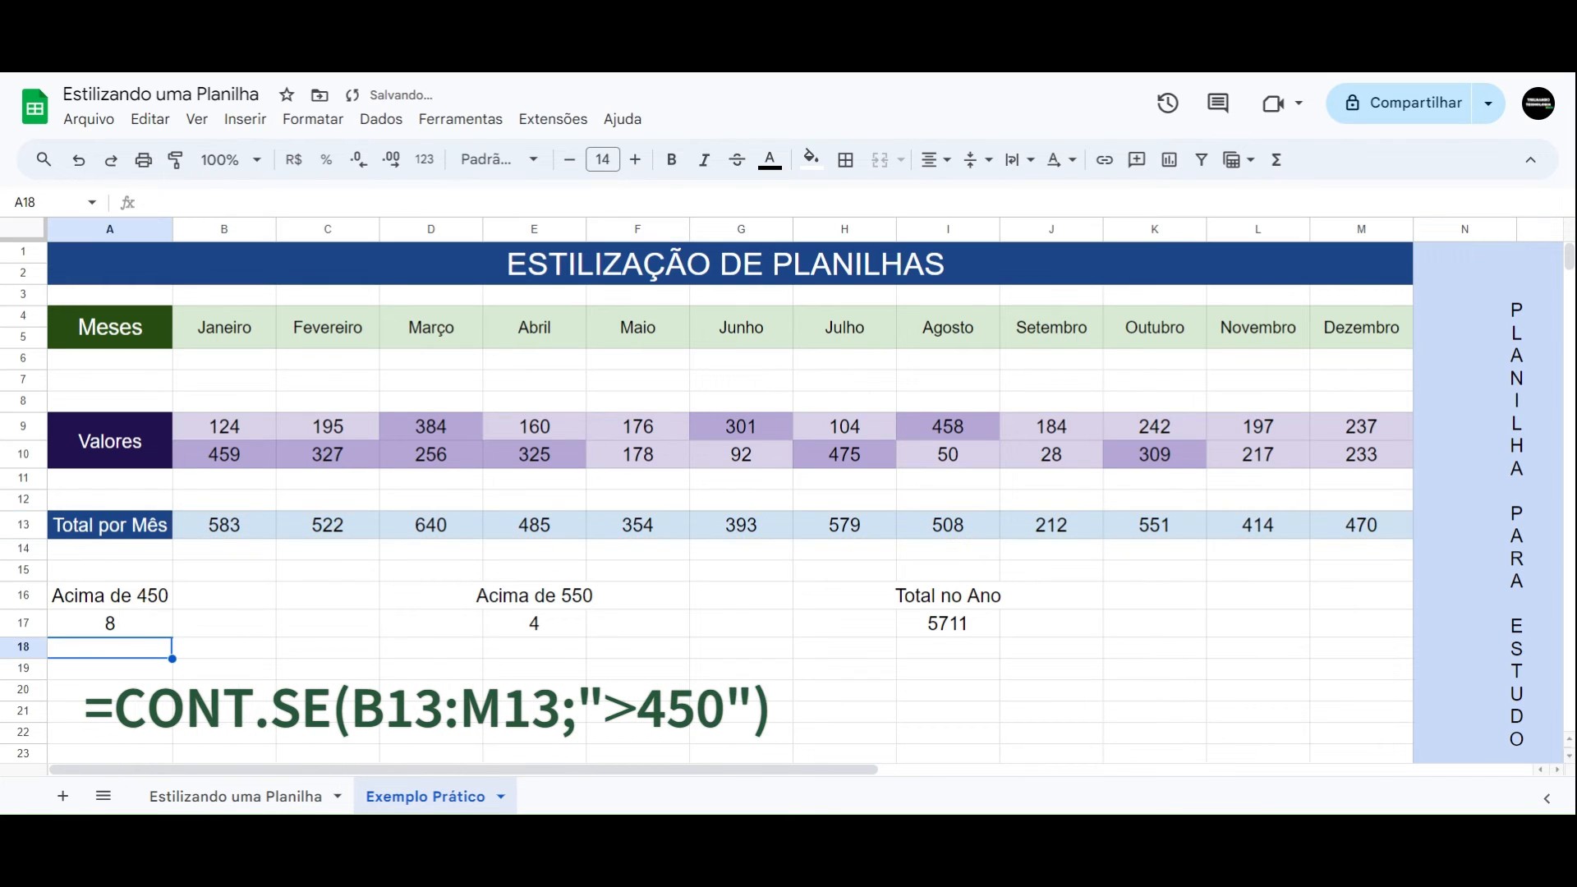
pyautogui.press('Up')
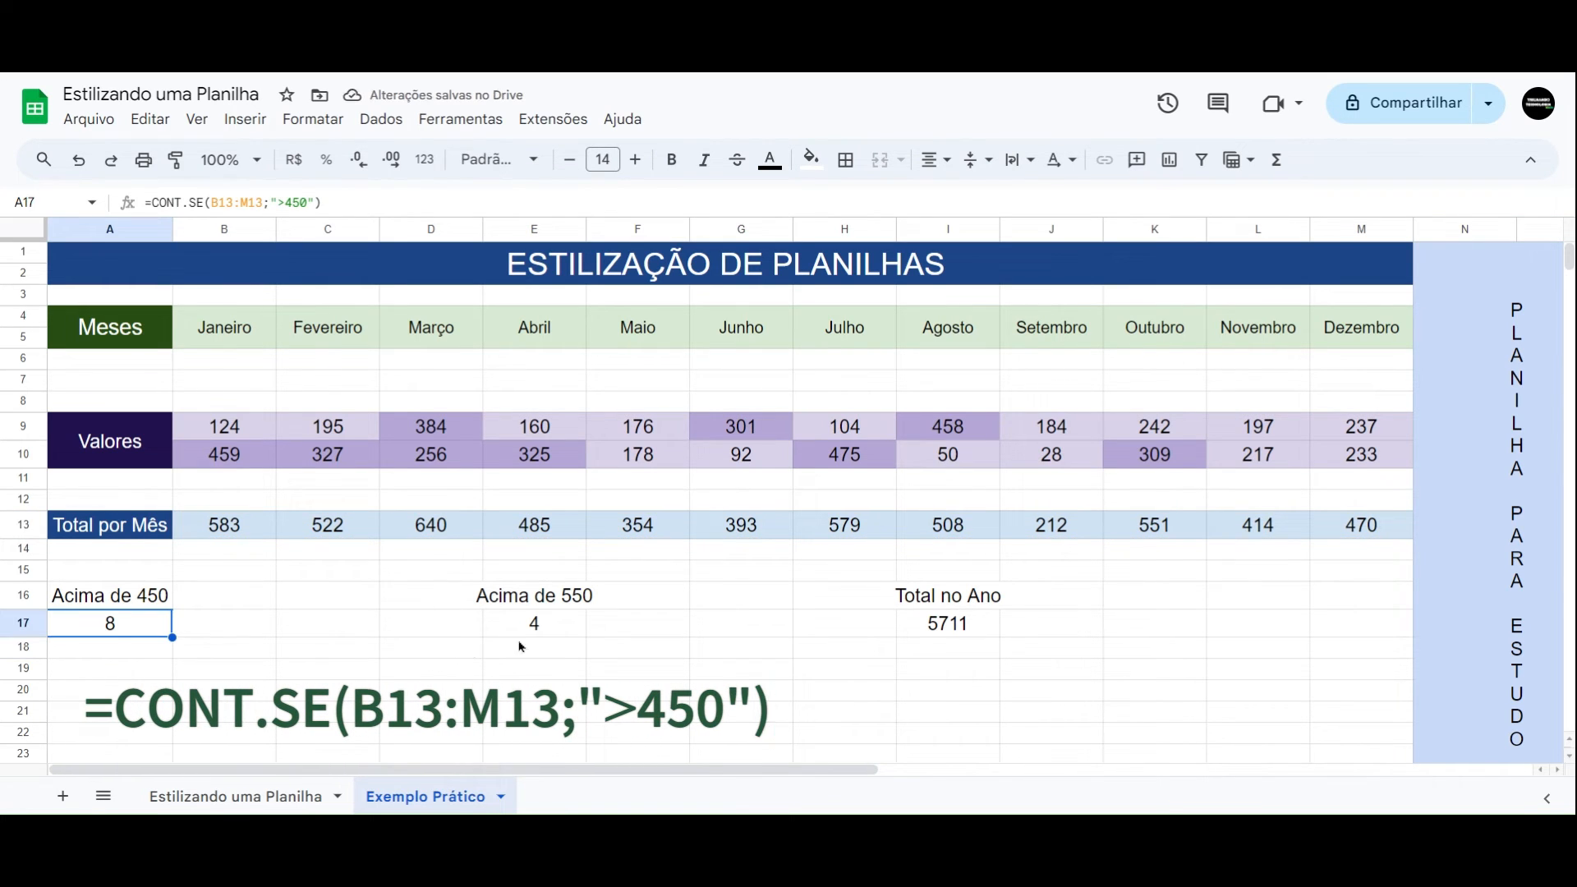
# - Replace the Acima de 550 value in E17 with the formula =CONT.SE(B13:M13;">550")
pyautogui.click(526, 626)
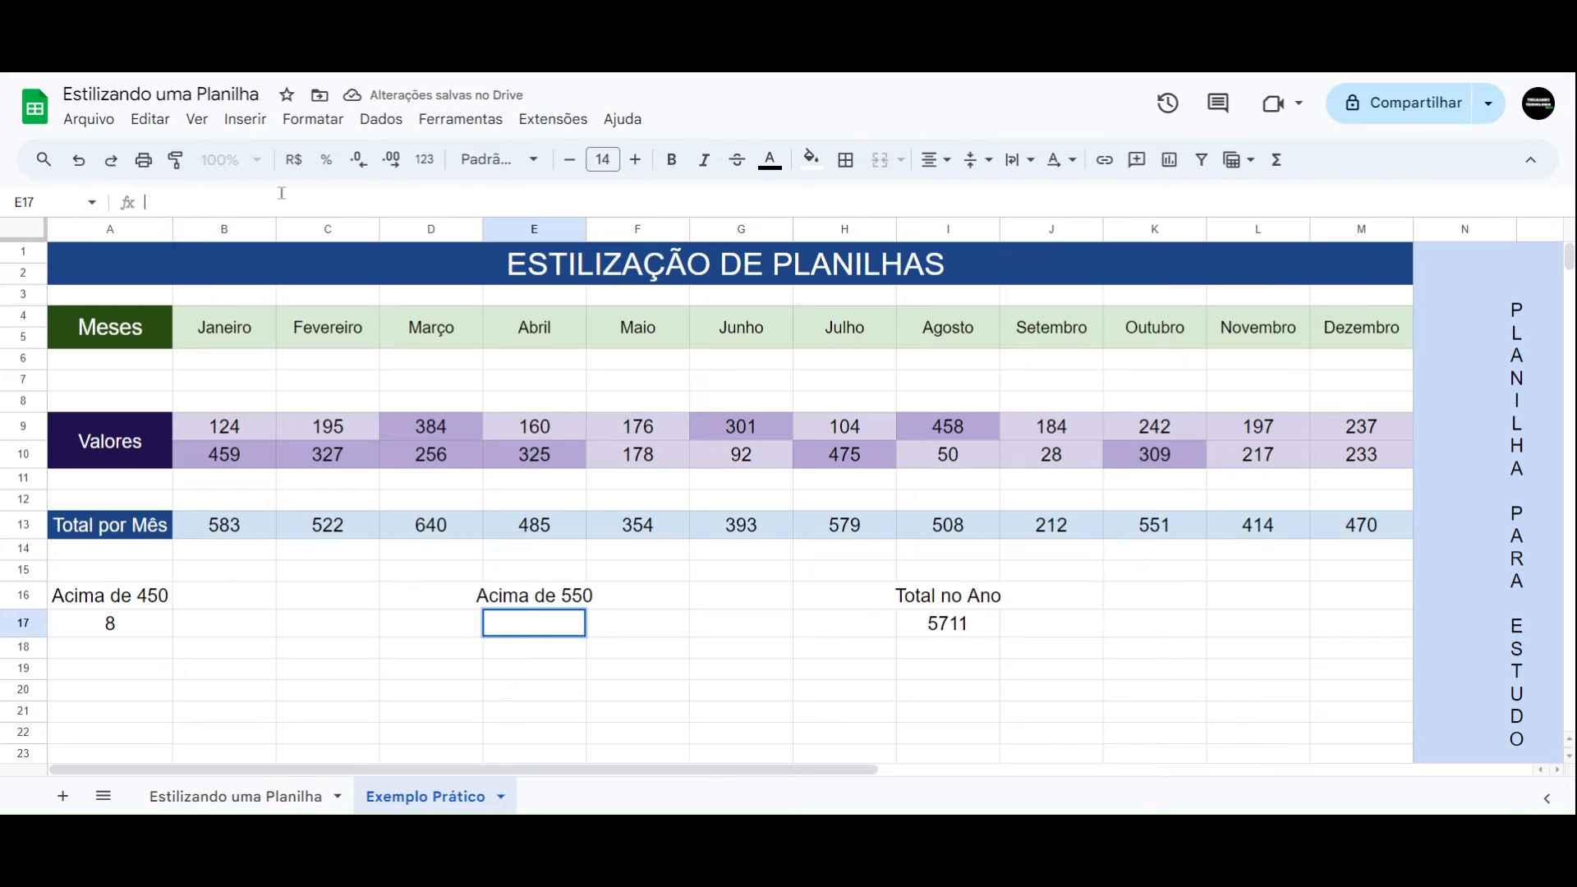
pyautogui.write('=cont.se')
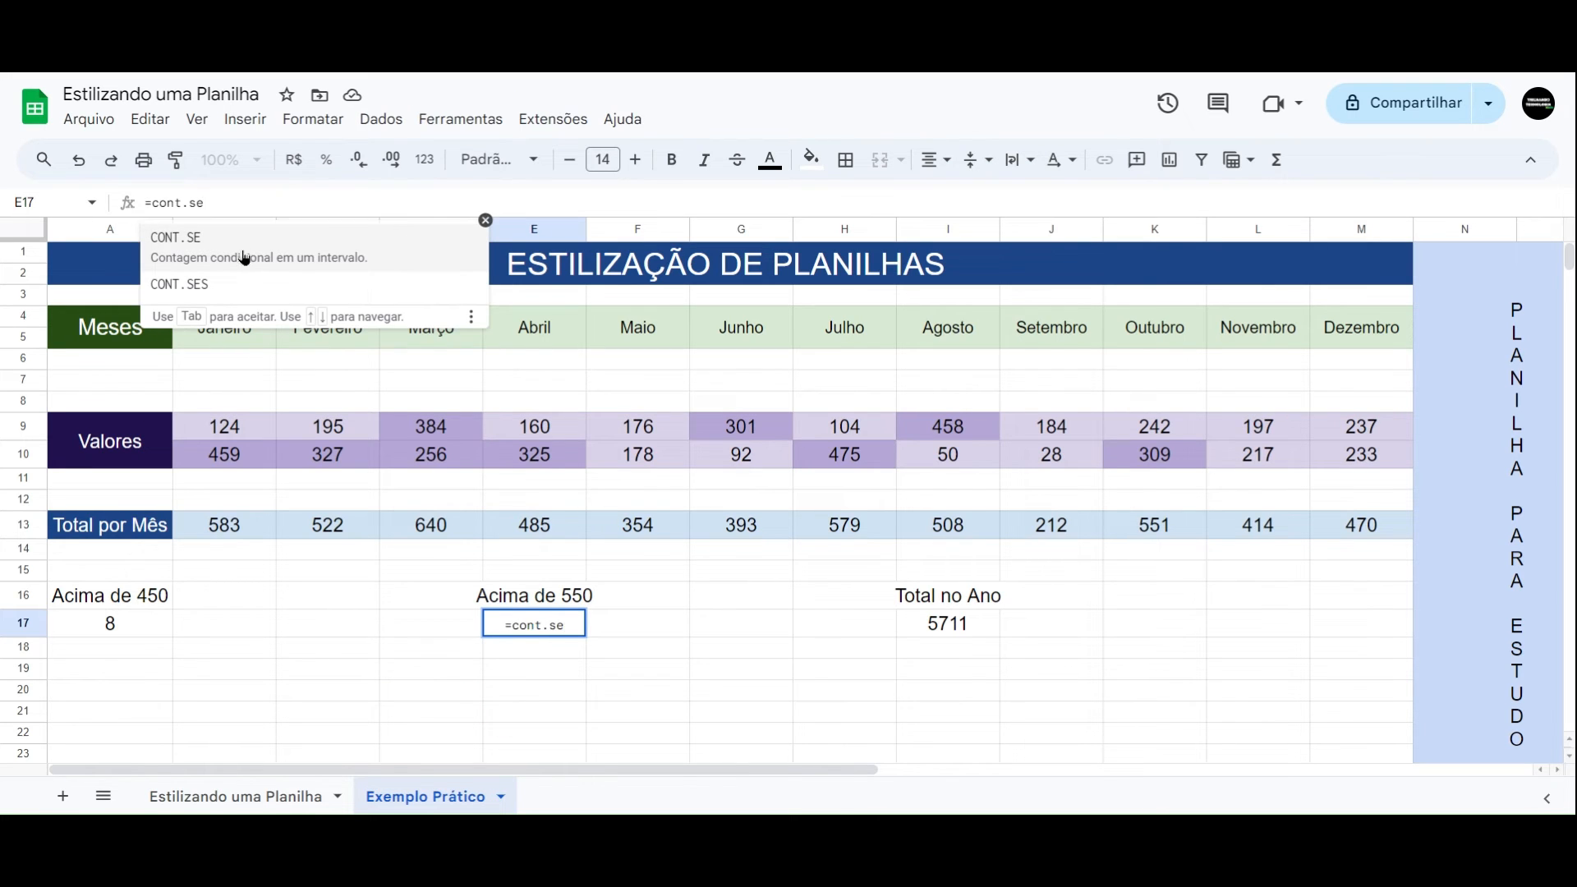
pyautogui.click(244, 259)
pyautogui.moveTo(247, 522); pyautogui.dragTo(1323, 529)
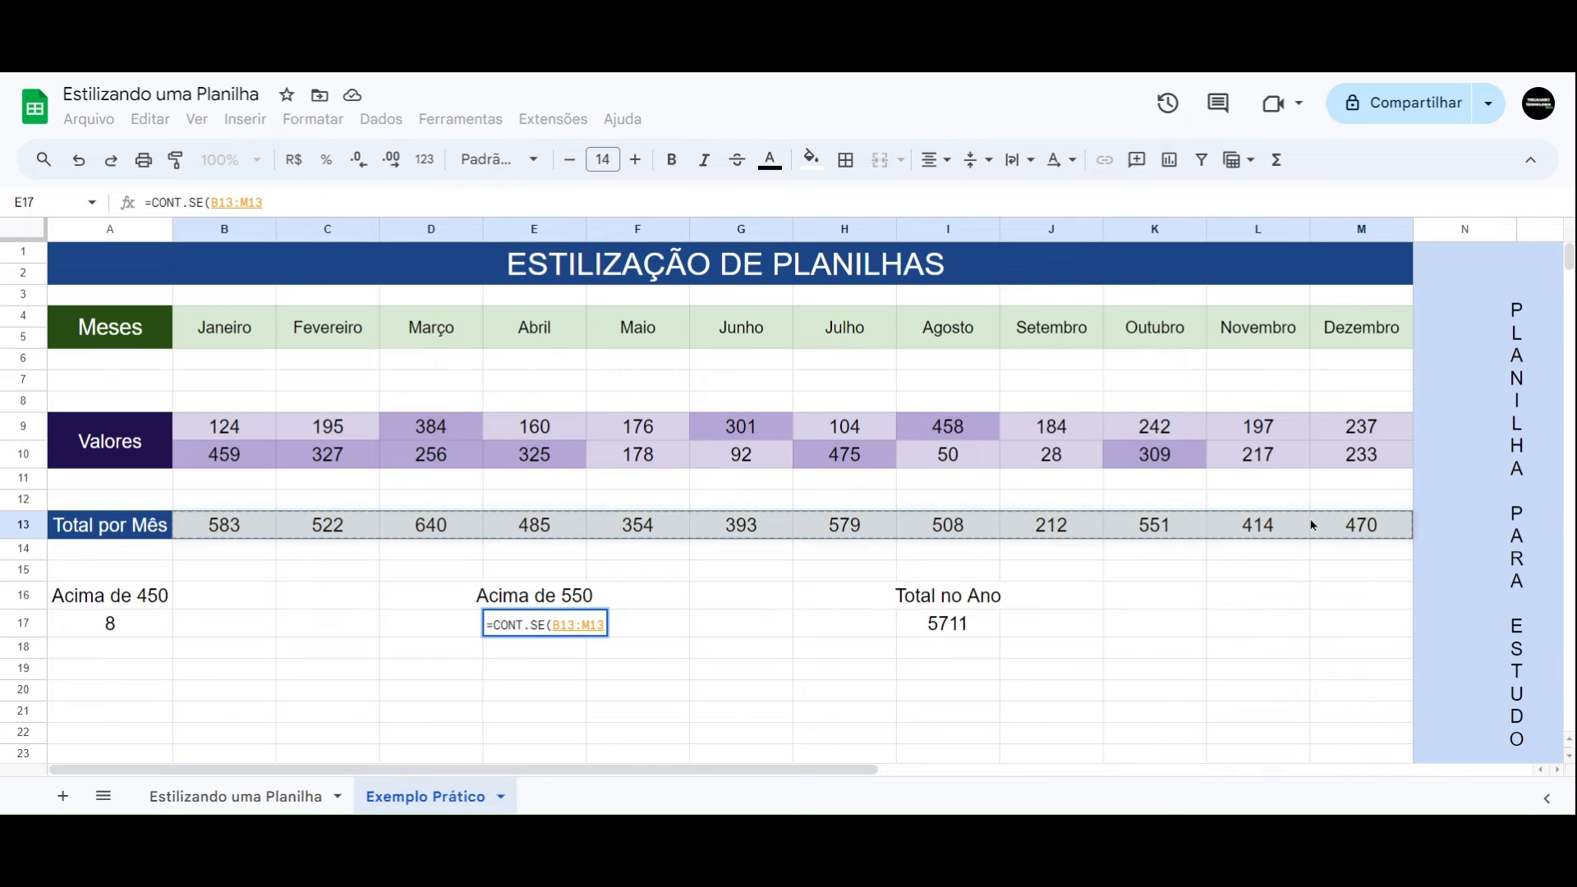
pyautogui.write(';"')
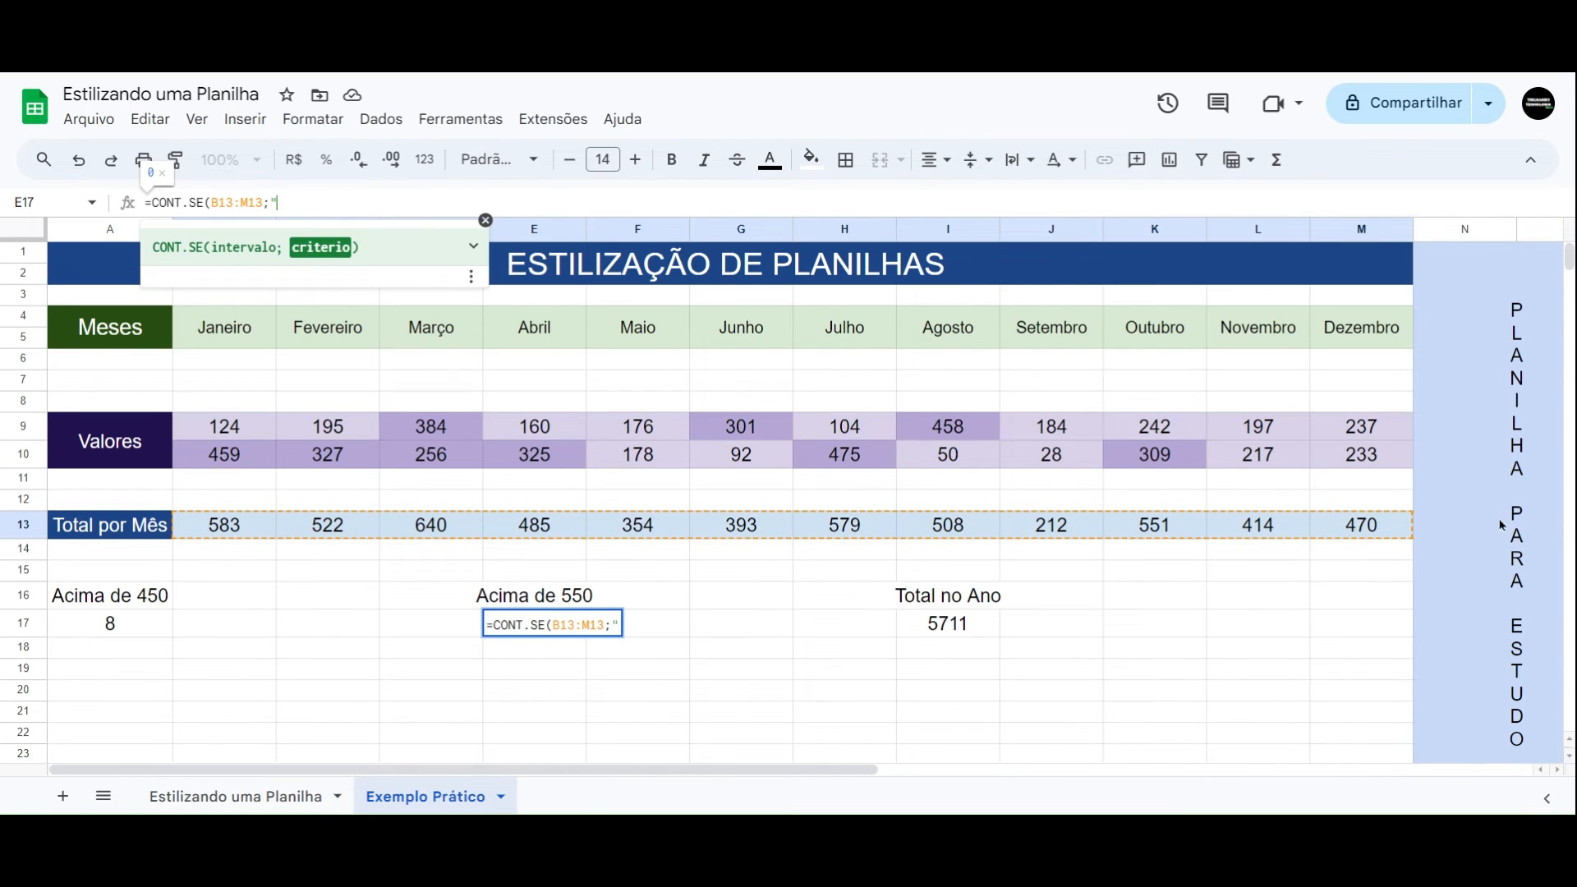
pyautogui.write('"')
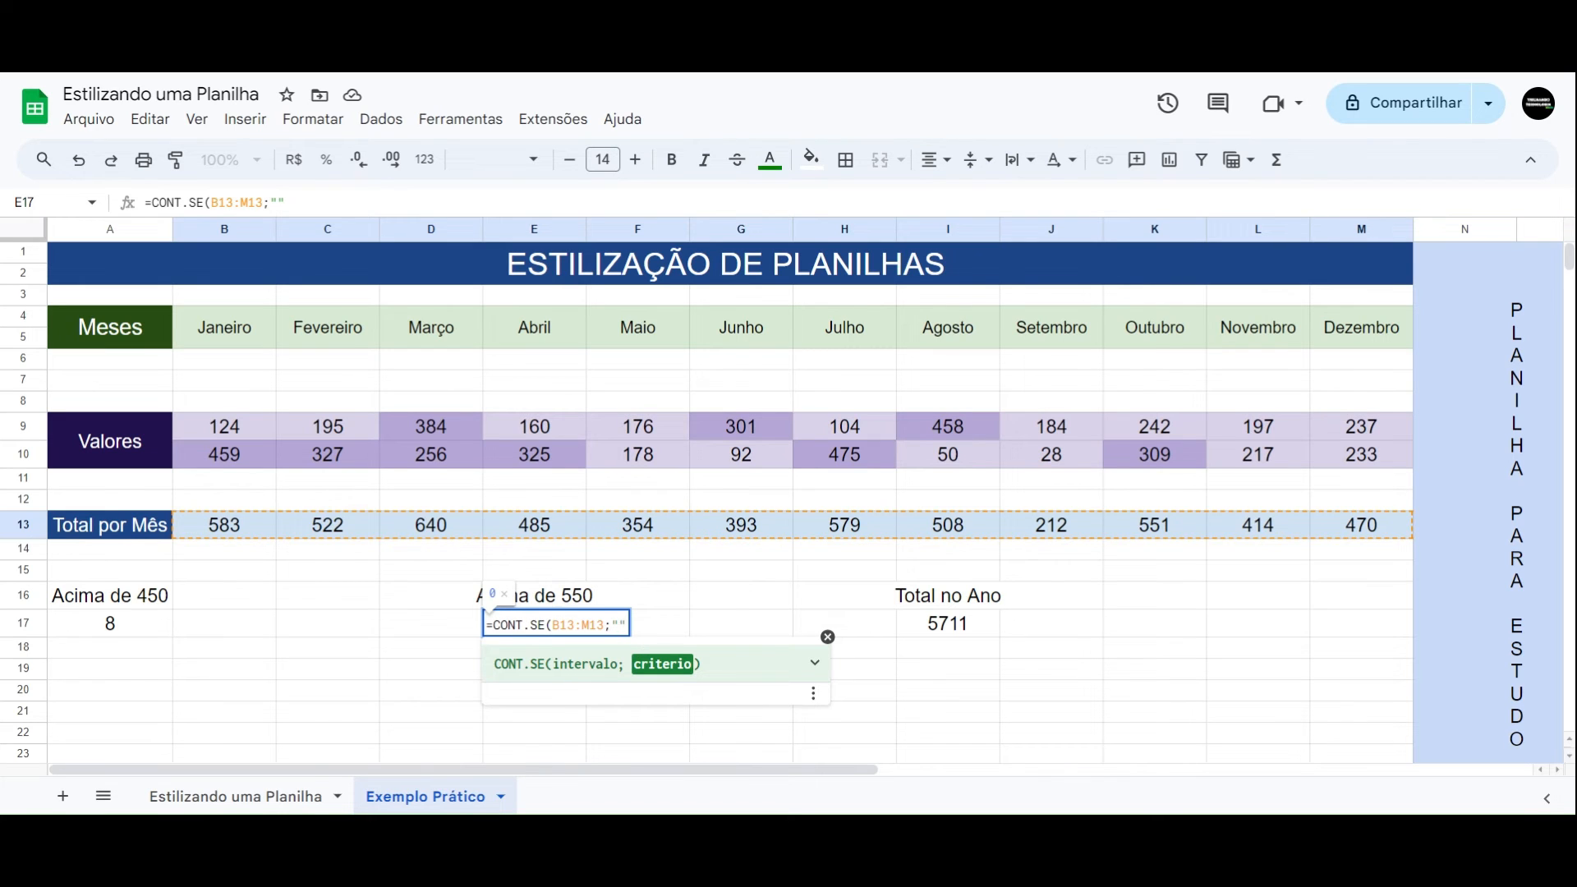
pyautogui.write('>550')
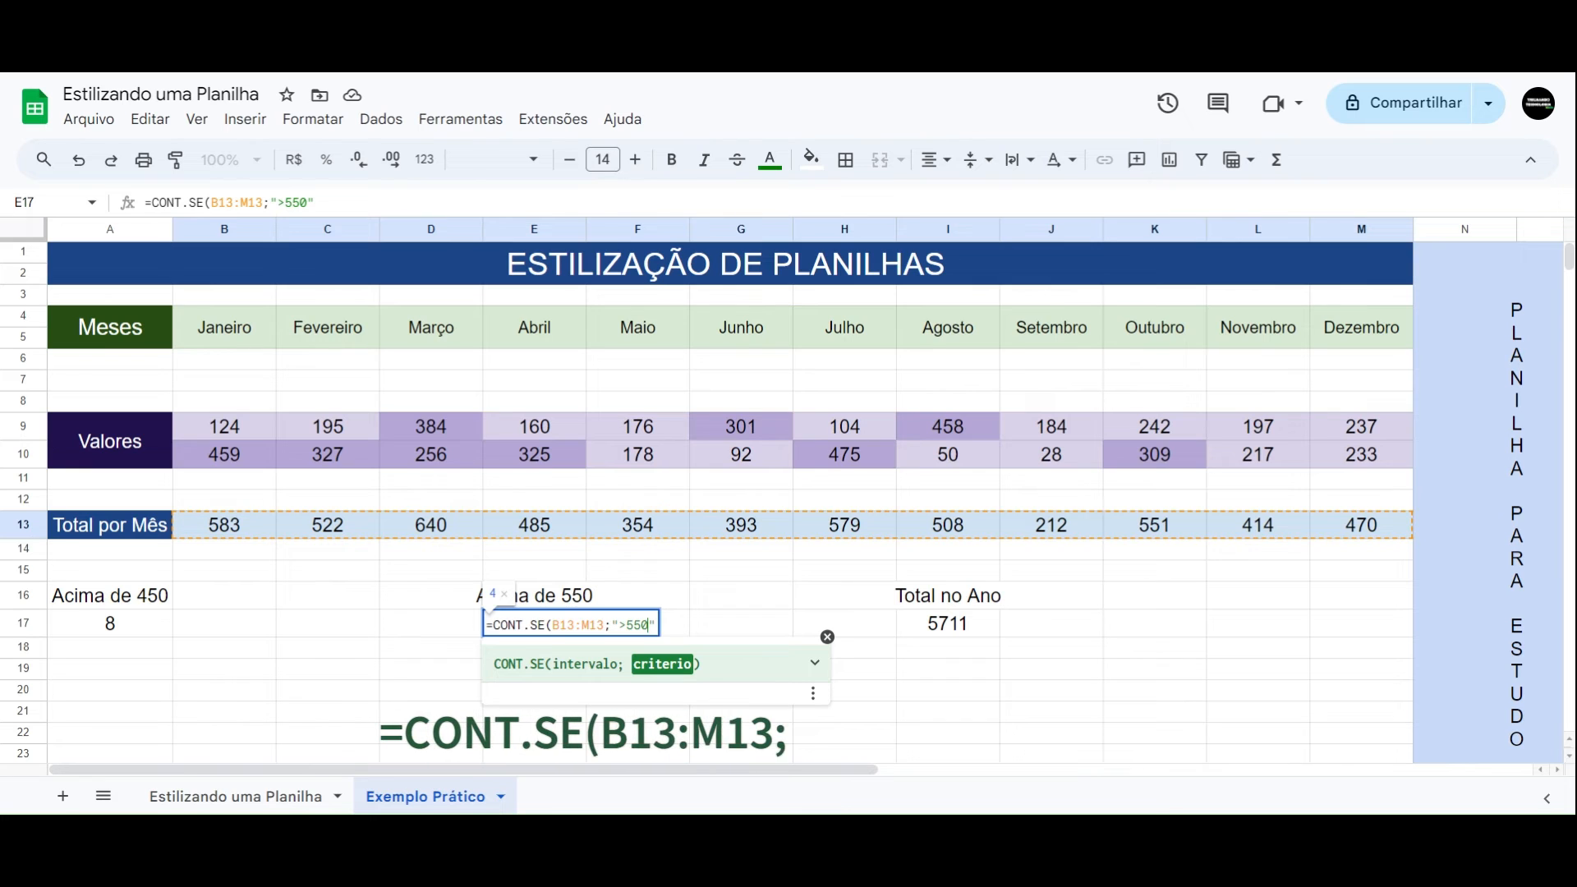
pyautogui.write(')')
pyautogui.press('Return')
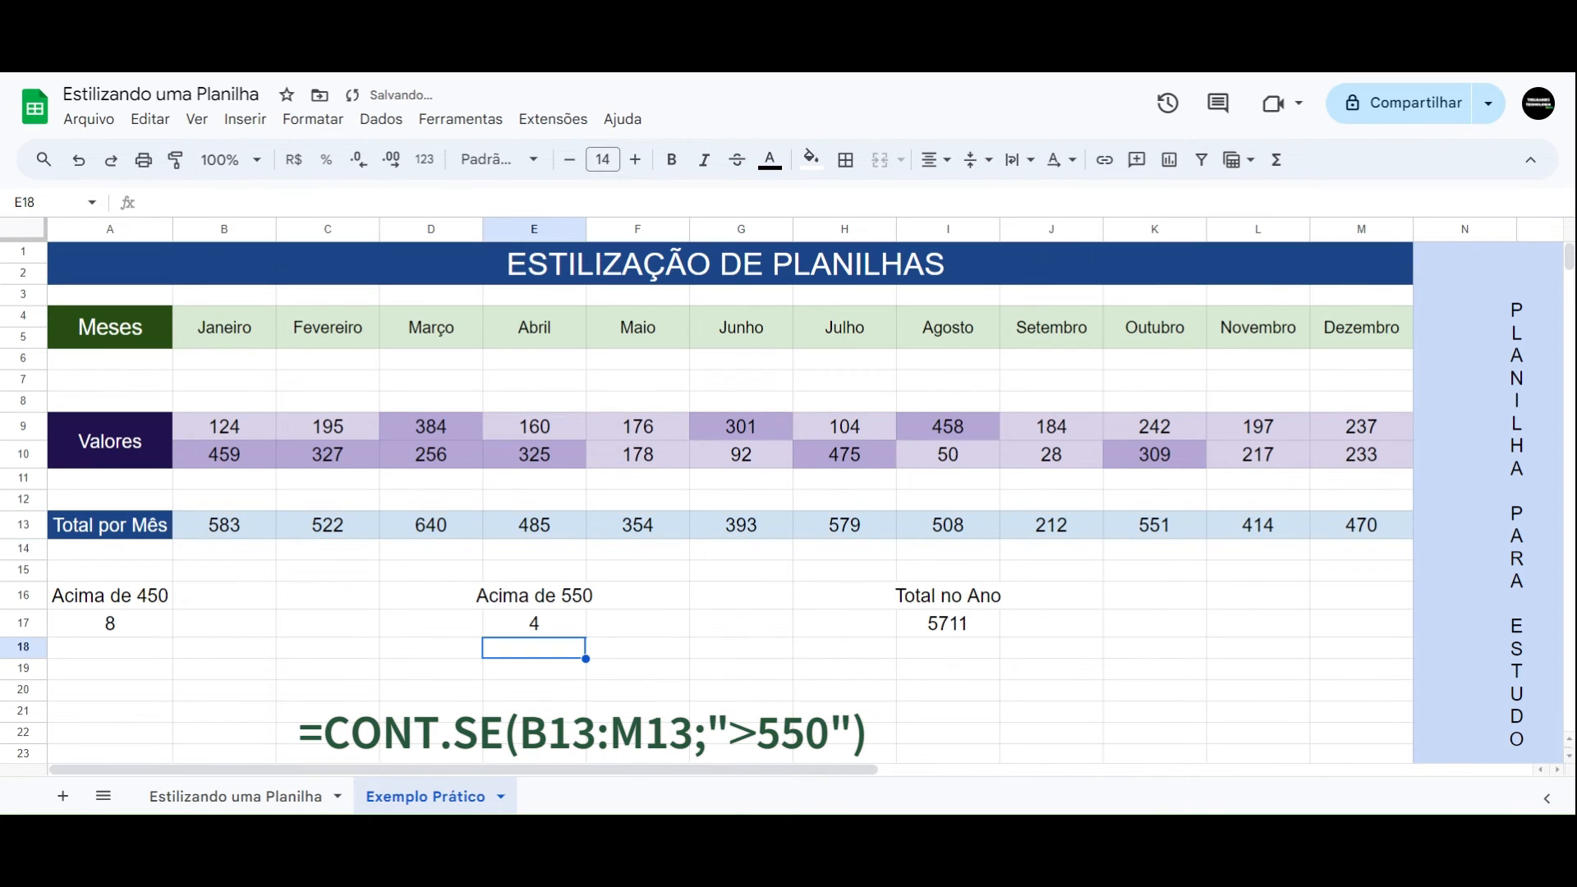
# - Replace the Total no Ano value in I17 with the formula =SOMA(B13:M13)
pyautogui.click(262, 530)
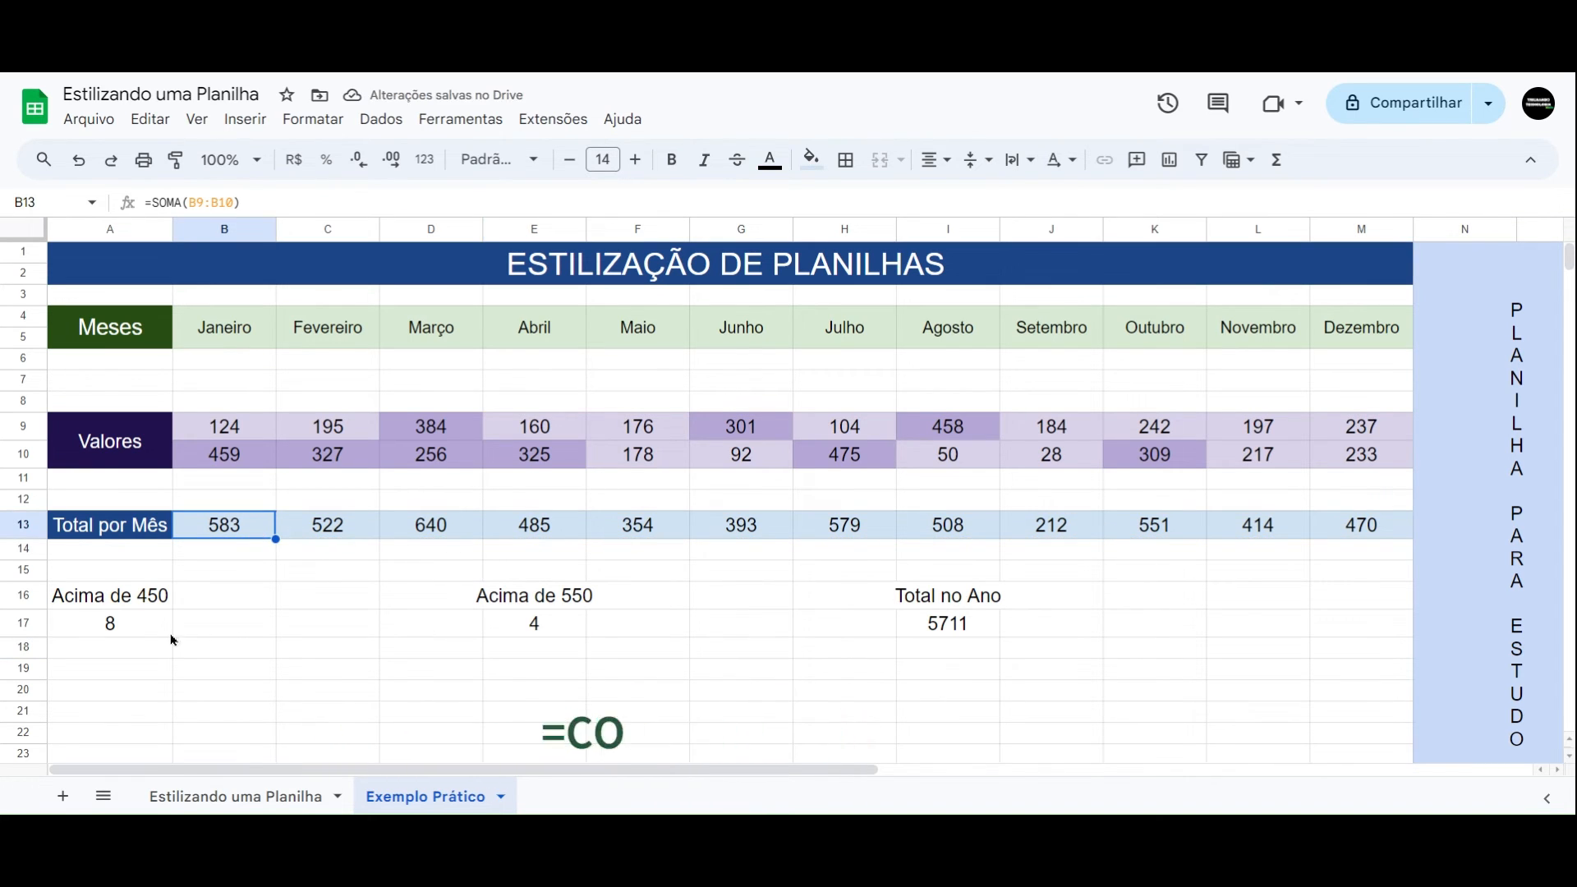
pyautogui.click(133, 637)
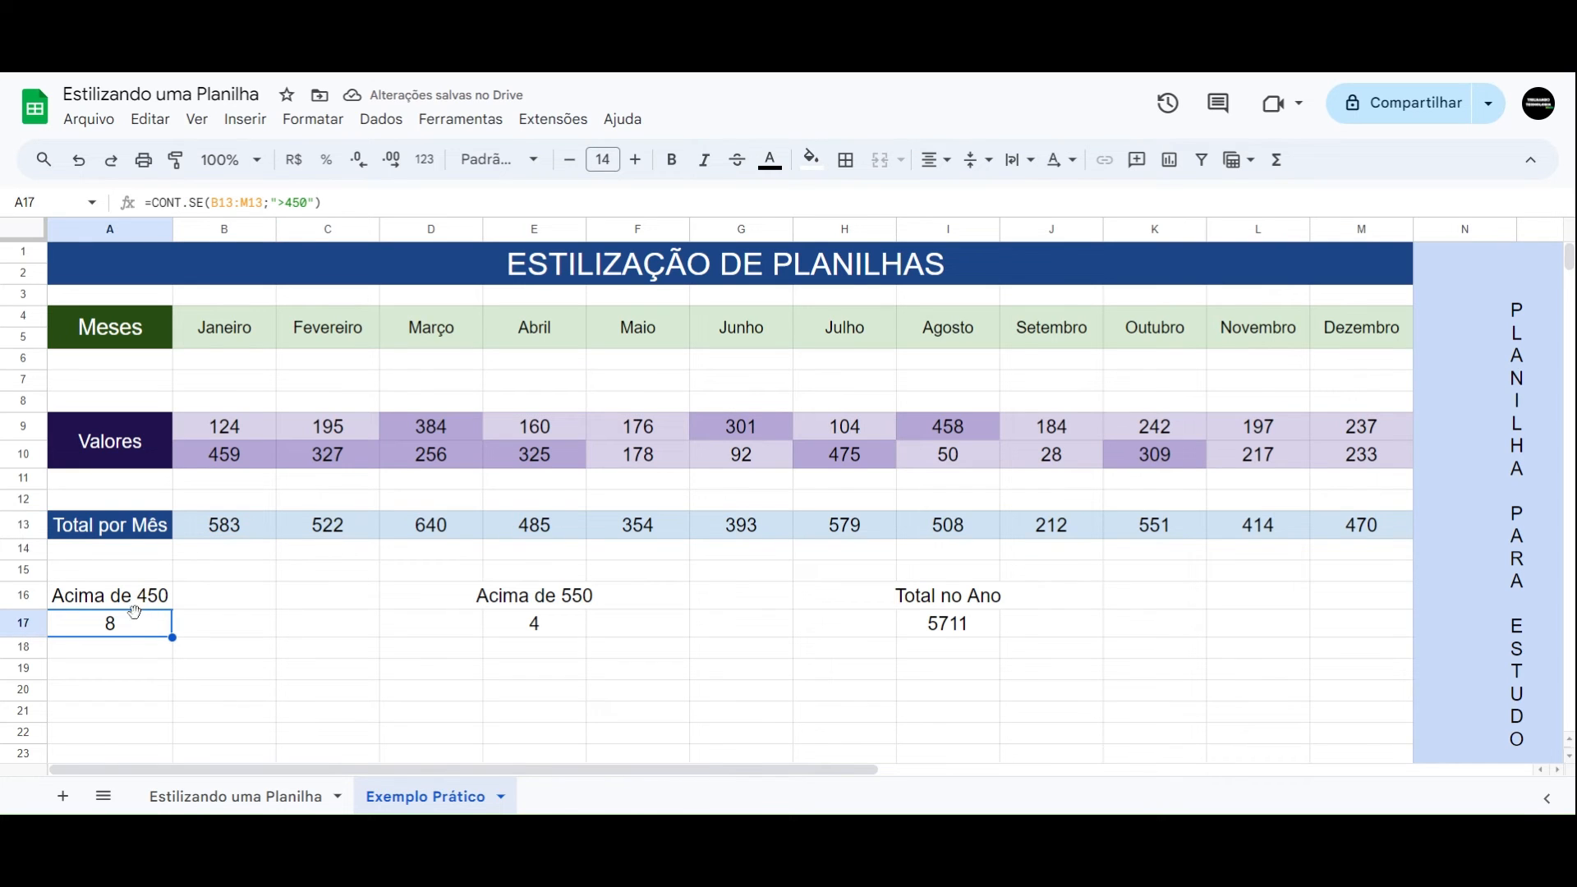
pyautogui.click(949, 599)
pyautogui.click(963, 627)
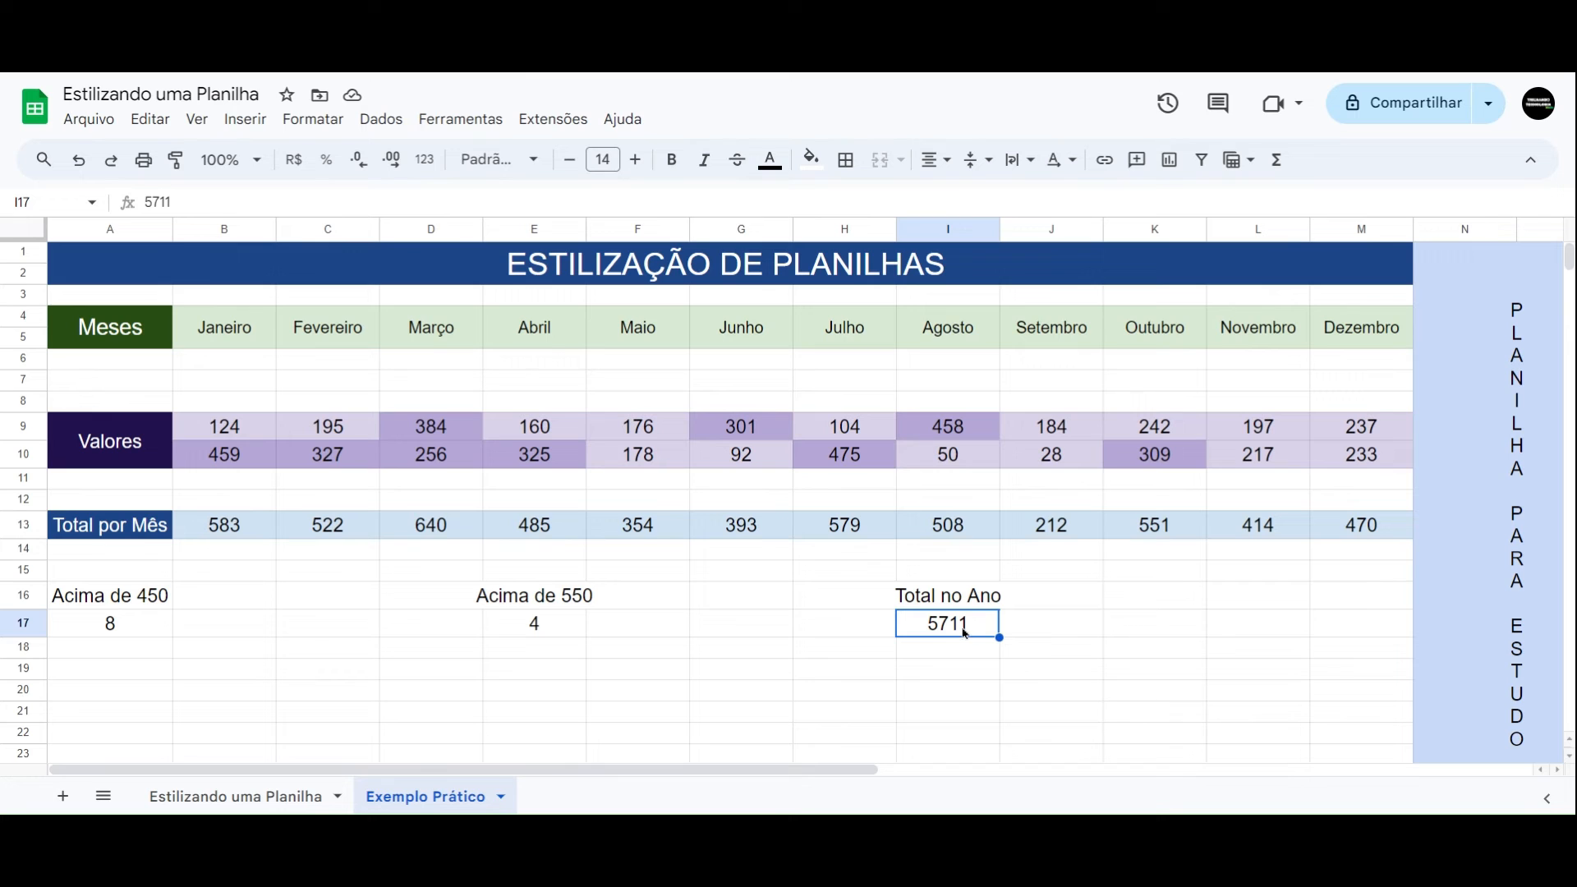
pyautogui.write('=soma')
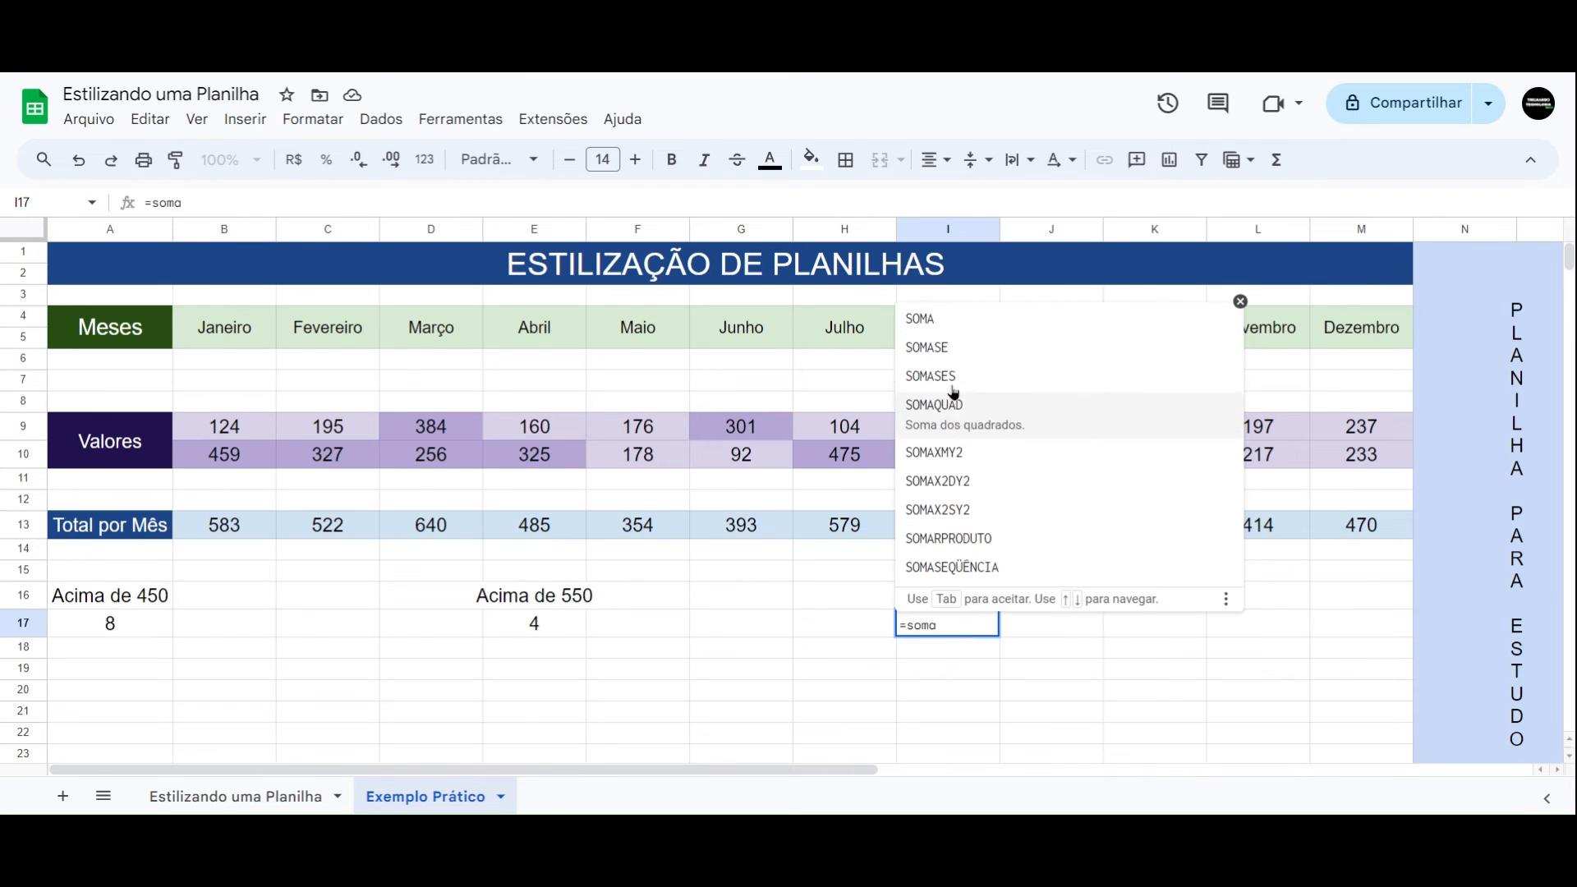
pyautogui.click(957, 337)
pyautogui.click(235, 537)
pyautogui.moveTo(235, 542); pyautogui.dragTo(1325, 534)
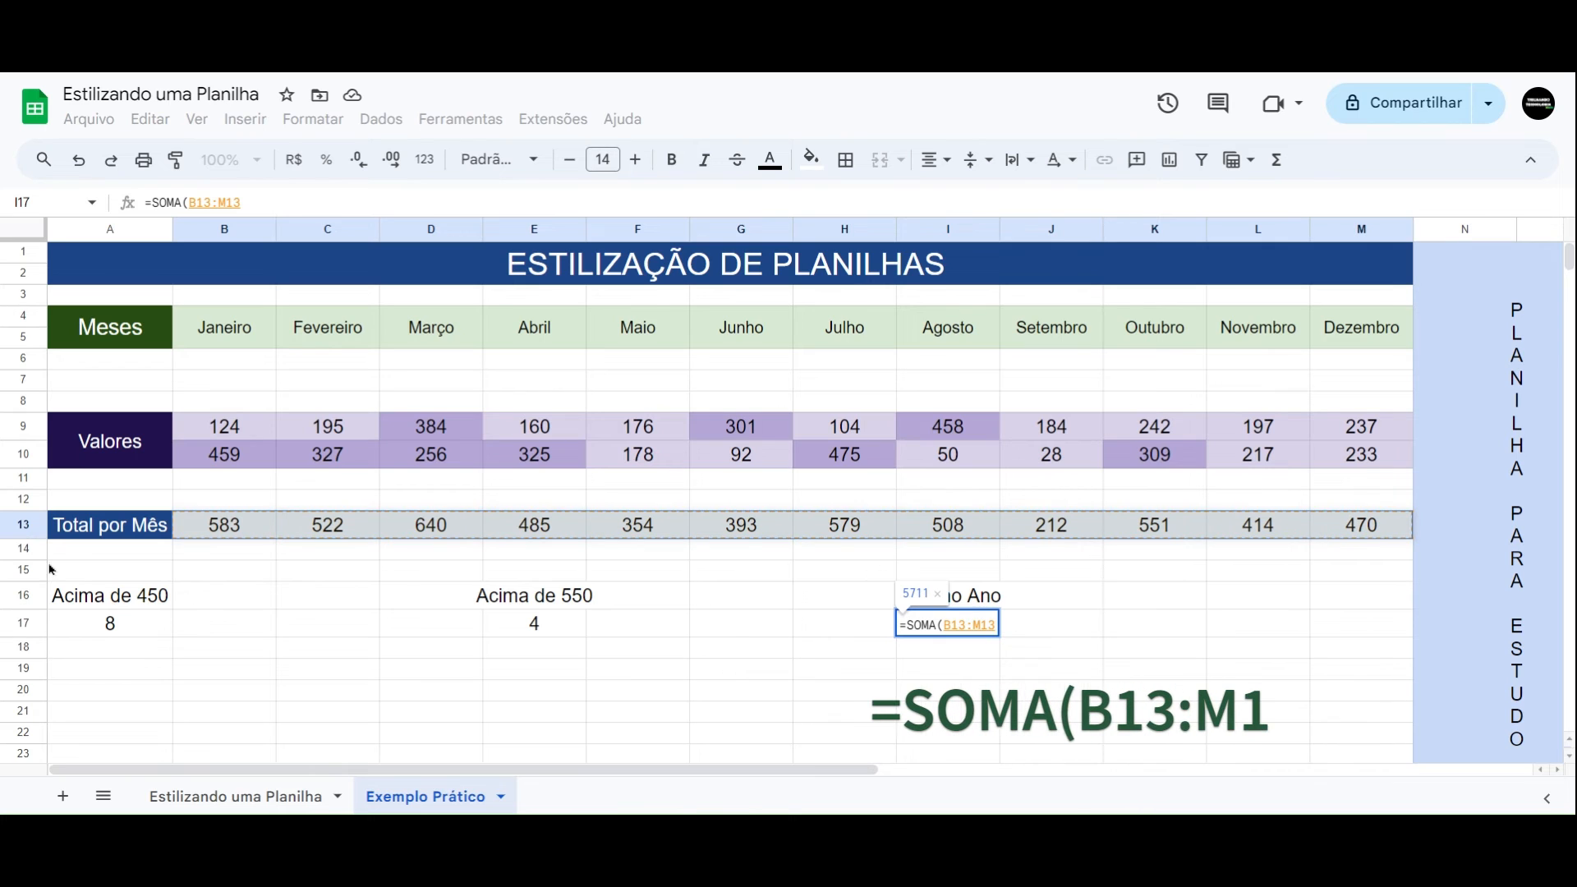
pyautogui.write(')')
pyautogui.press('Return')
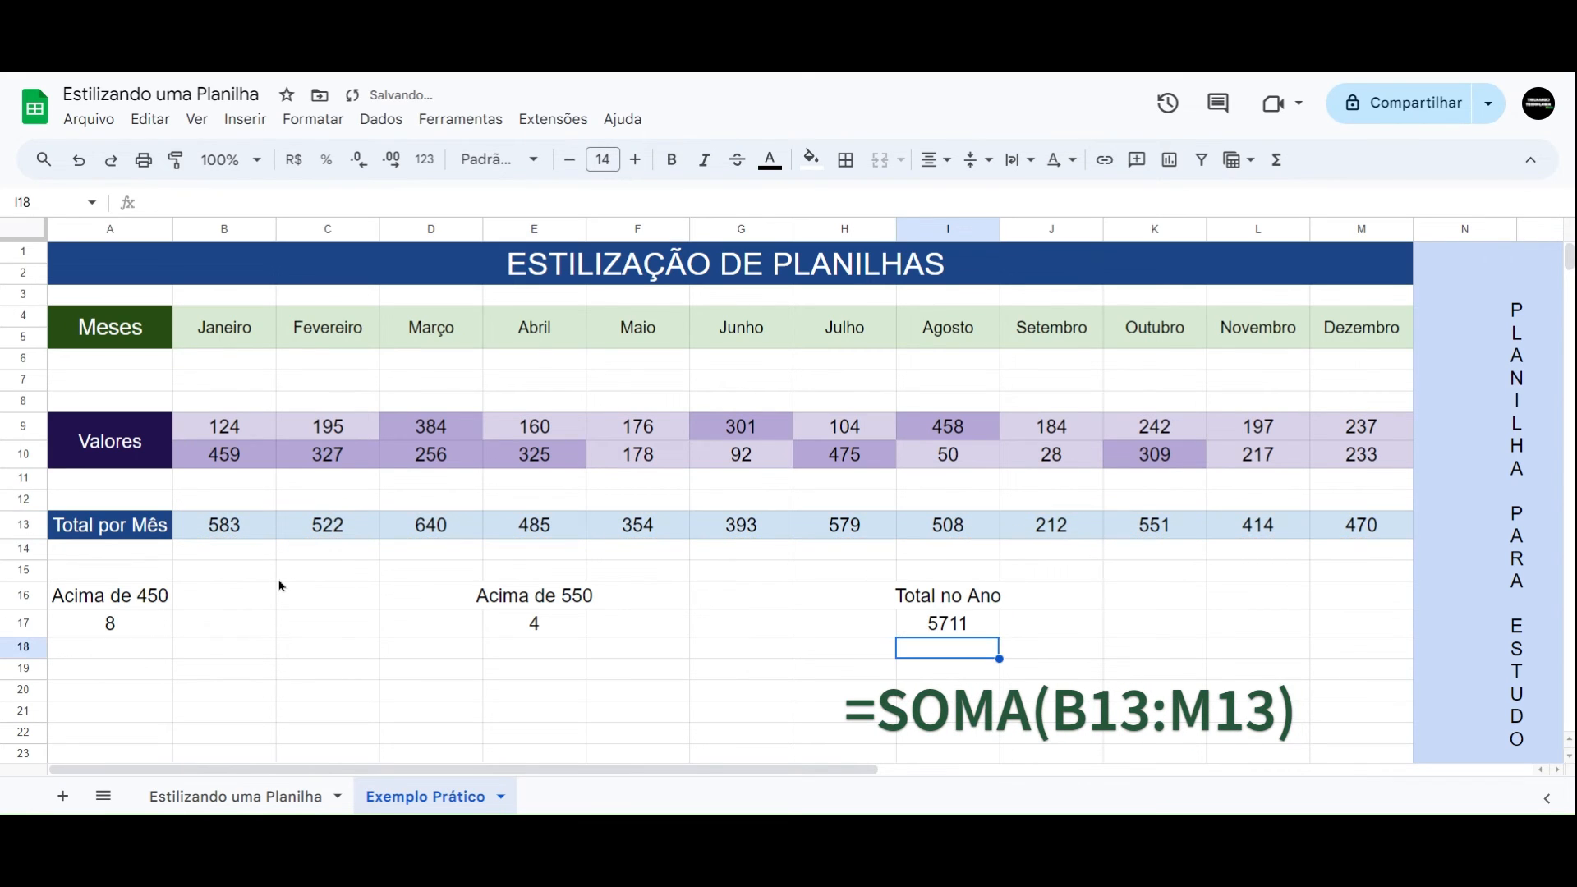
# - Format the Total no Ano result in I17 as currency in R$
pyautogui.press('Up')
pyautogui.click(300, 168)
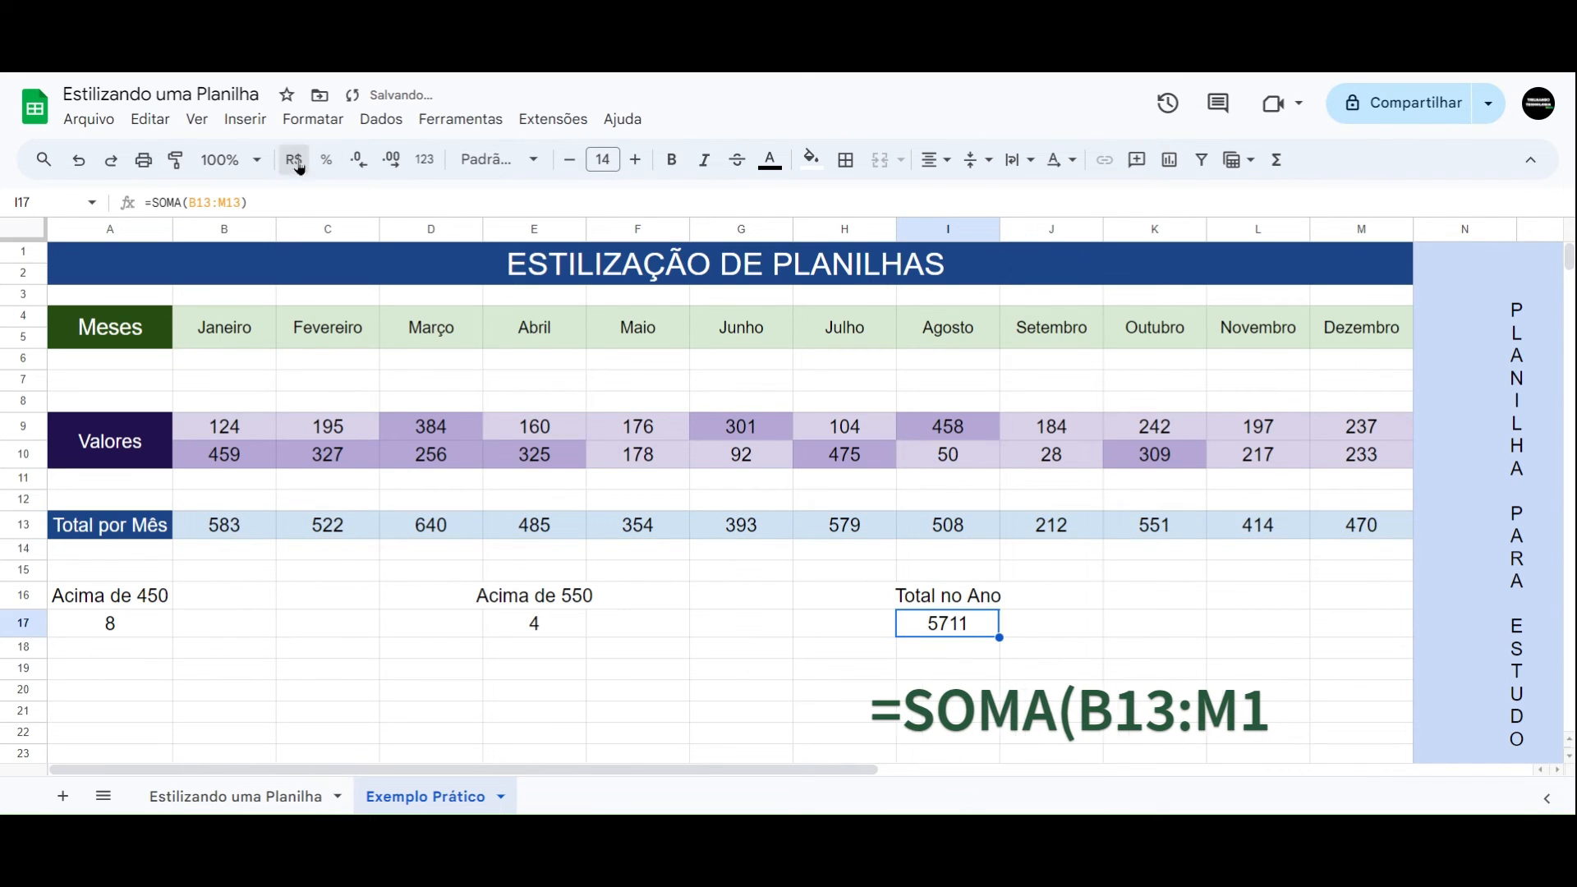
pyautogui.click(575, 650)
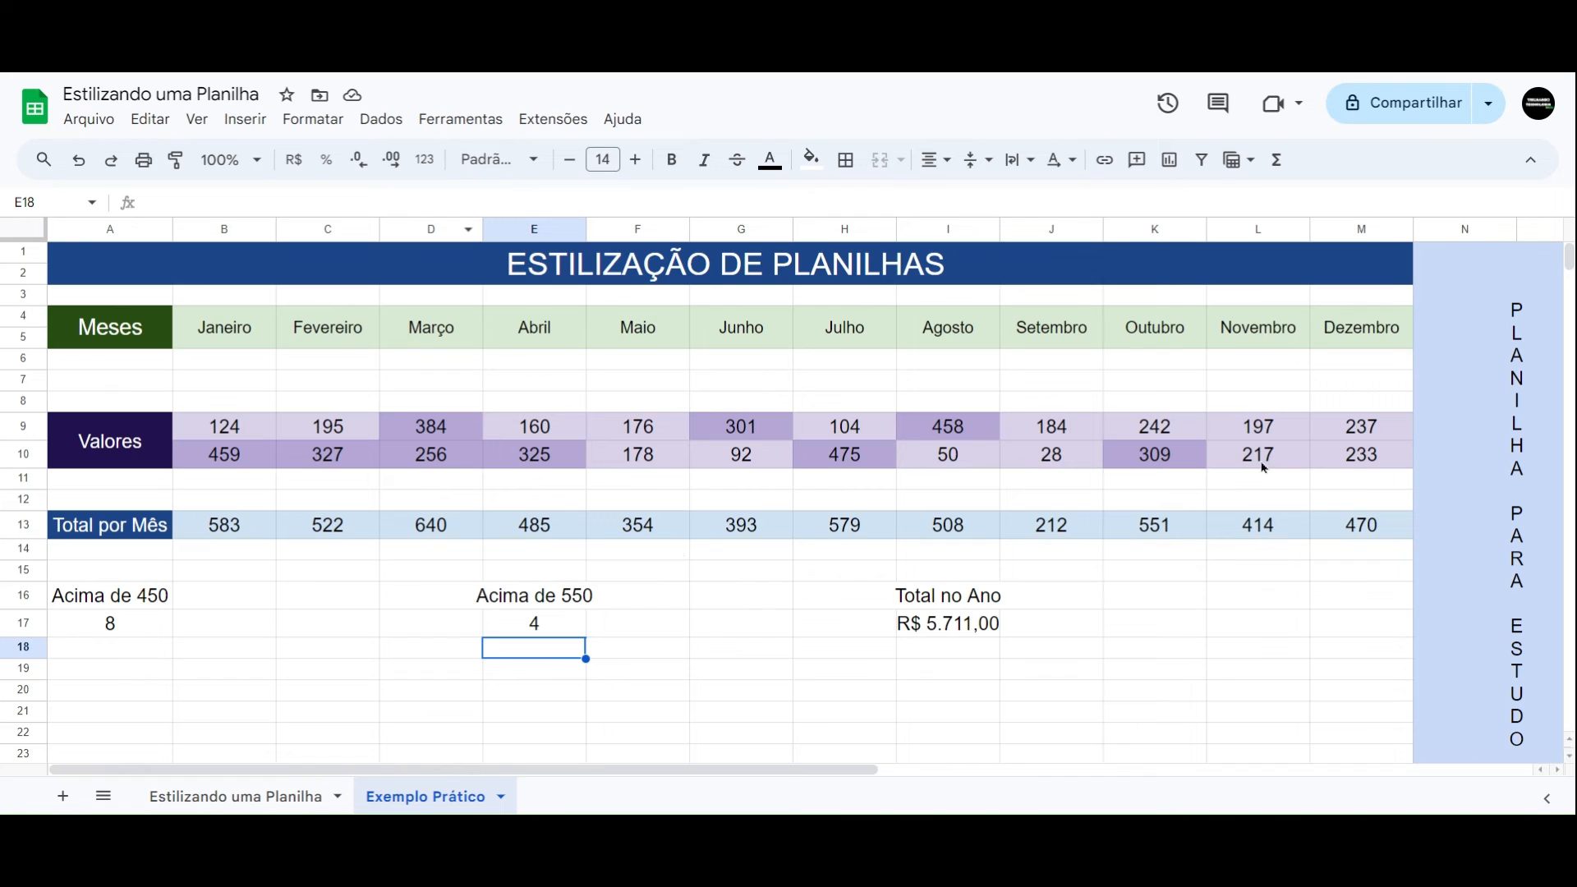
# - Merge the label cells A16:C16, E16:G16 and I16:K16 into three separate headings
pyautogui.moveTo(154, 602); pyautogui.dragTo(294, 609)
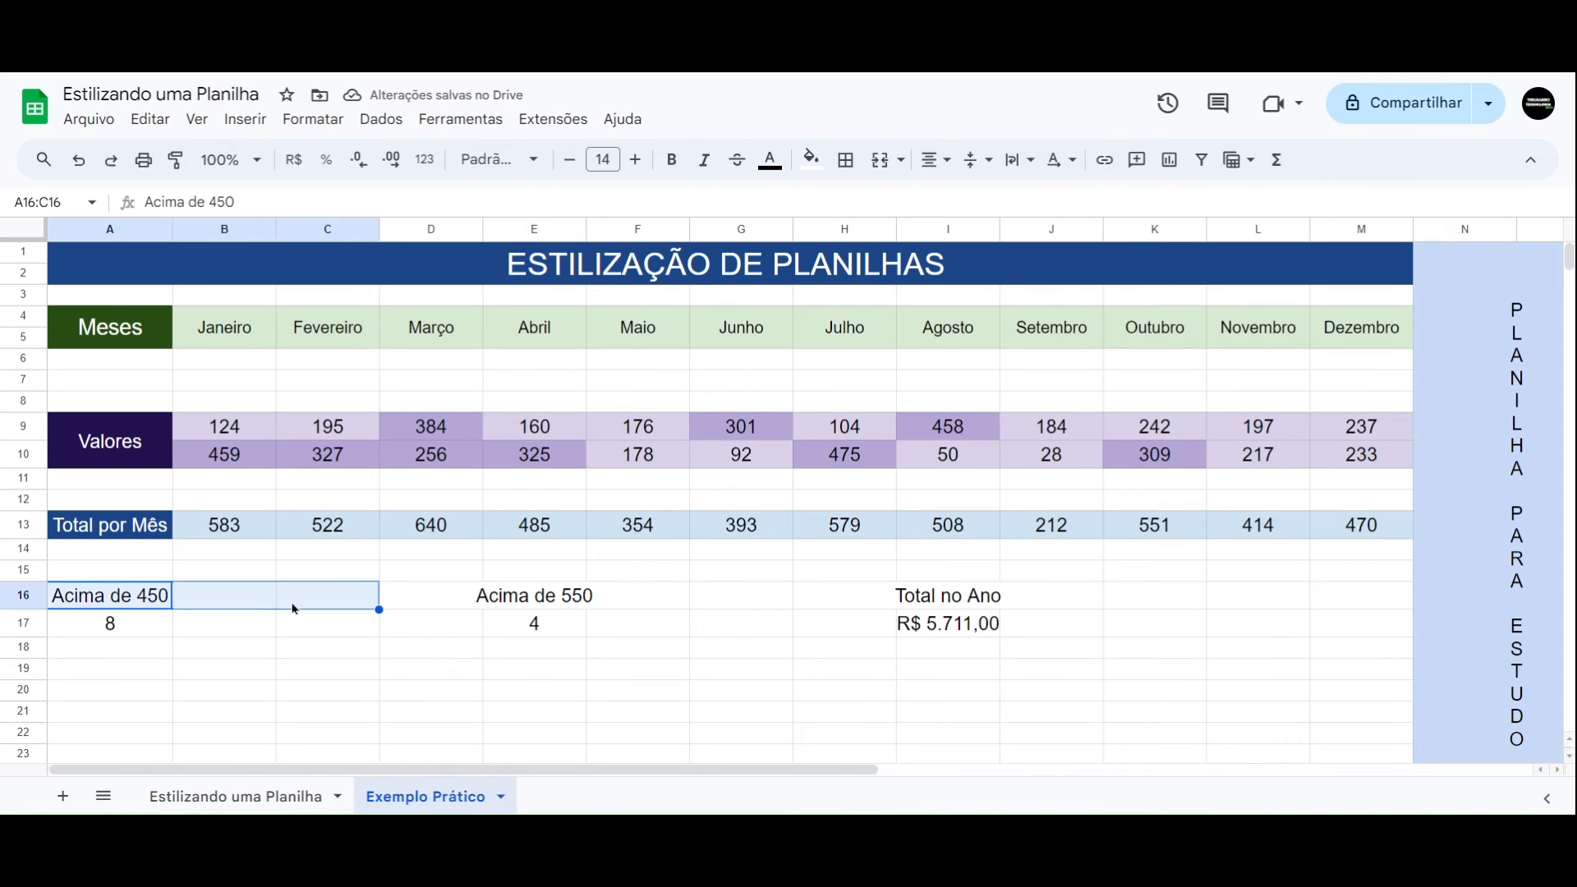
pyautogui.click(880, 159)
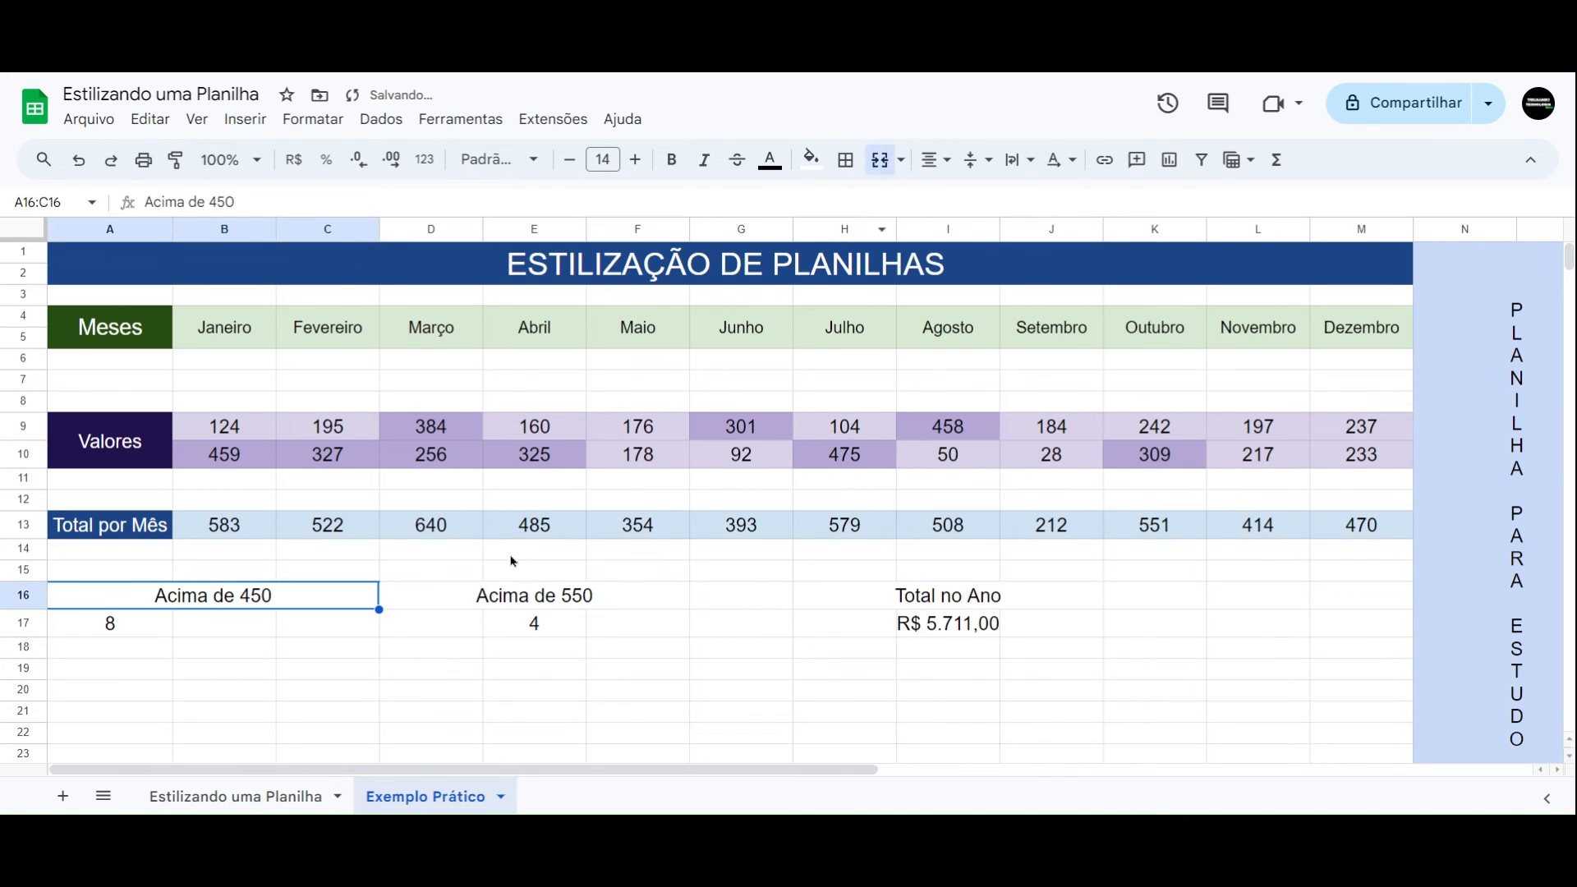
pyautogui.moveTo(520, 603); pyautogui.dragTo(704, 599)
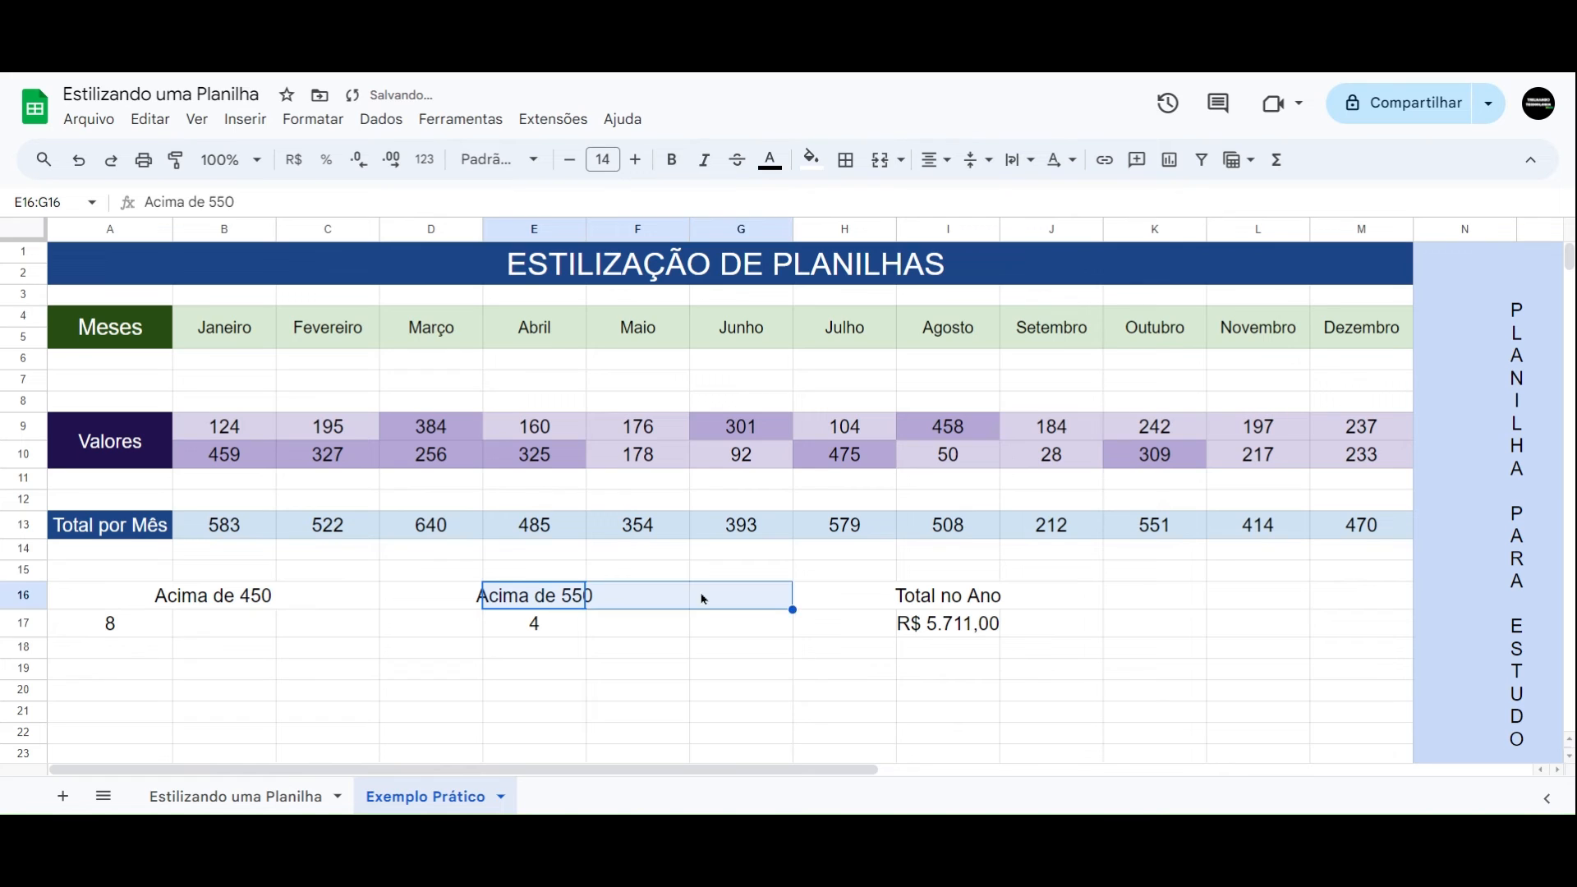
pyautogui.click(879, 159)
pyautogui.moveTo(967, 608); pyautogui.dragTo(1200, 605)
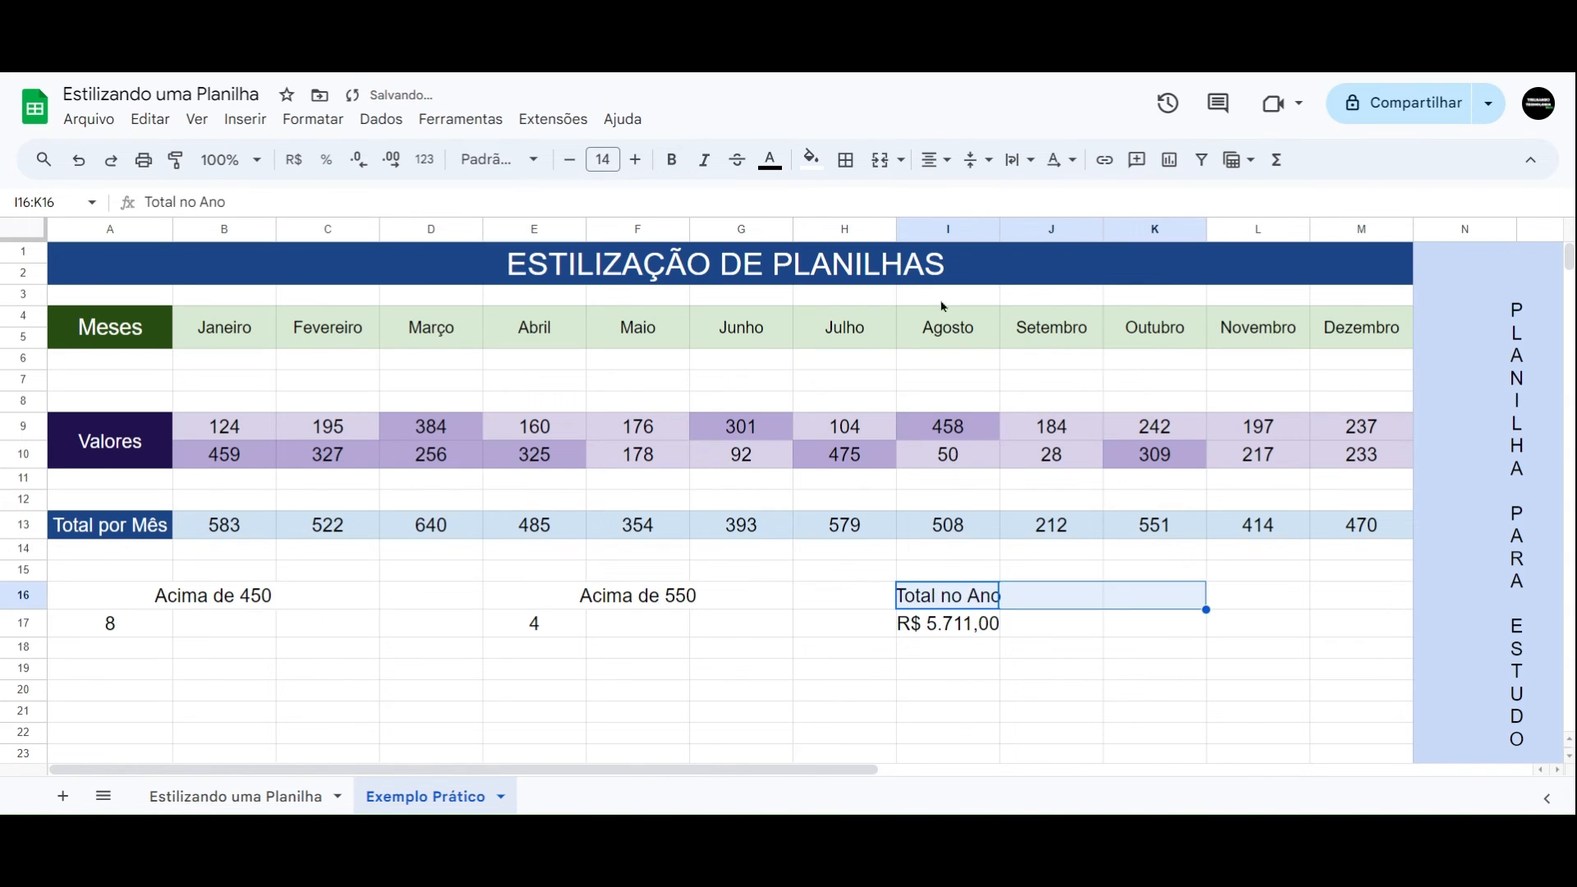
pyautogui.click(879, 159)
# - Try font size 40 on the merged Acima de 450 heading
pyautogui.click(175, 607)
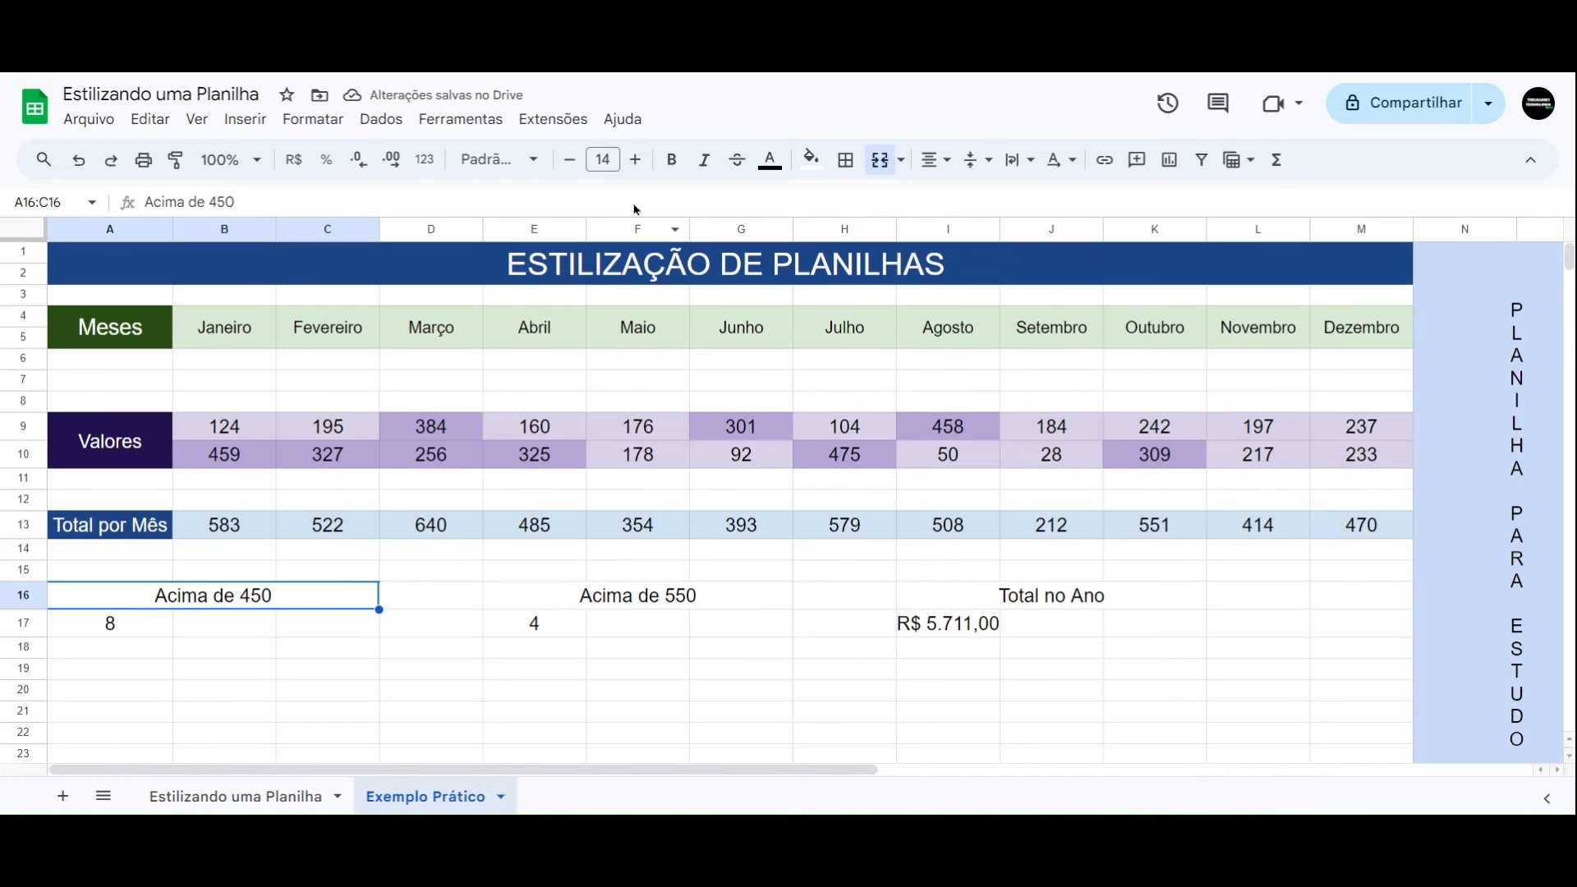
pyautogui.click(602, 161)
pyautogui.write('40')
pyautogui.press('Return')
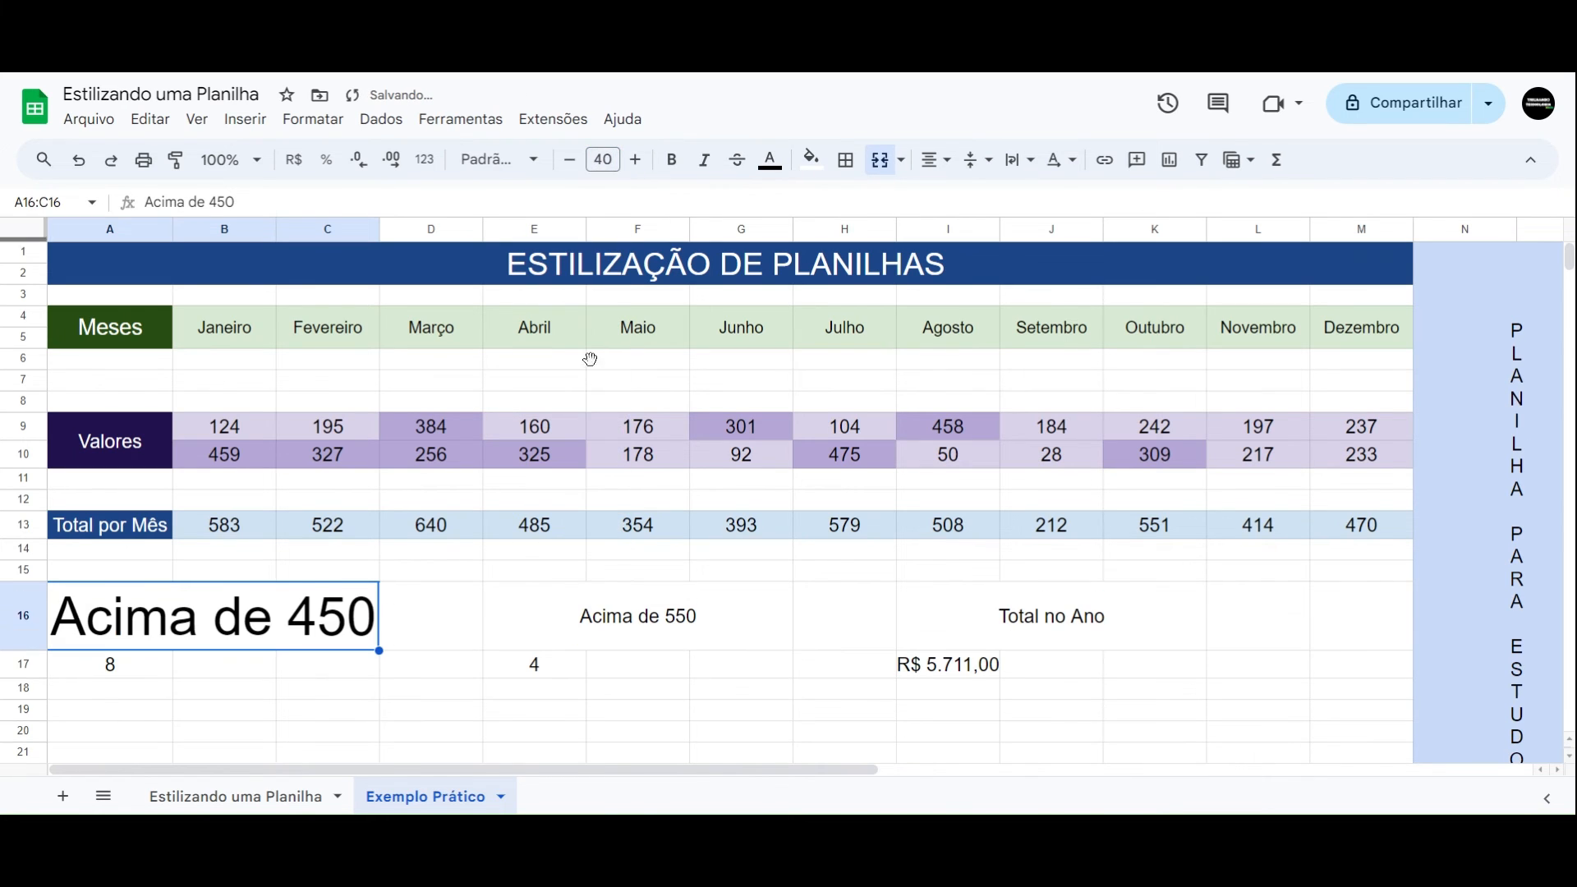
pyautogui.click(604, 622)
# - Set the font size of the Acima de 450, Acima de 550 and Total no Ano headings in row 16 to 36
pyautogui.click(346, 635)
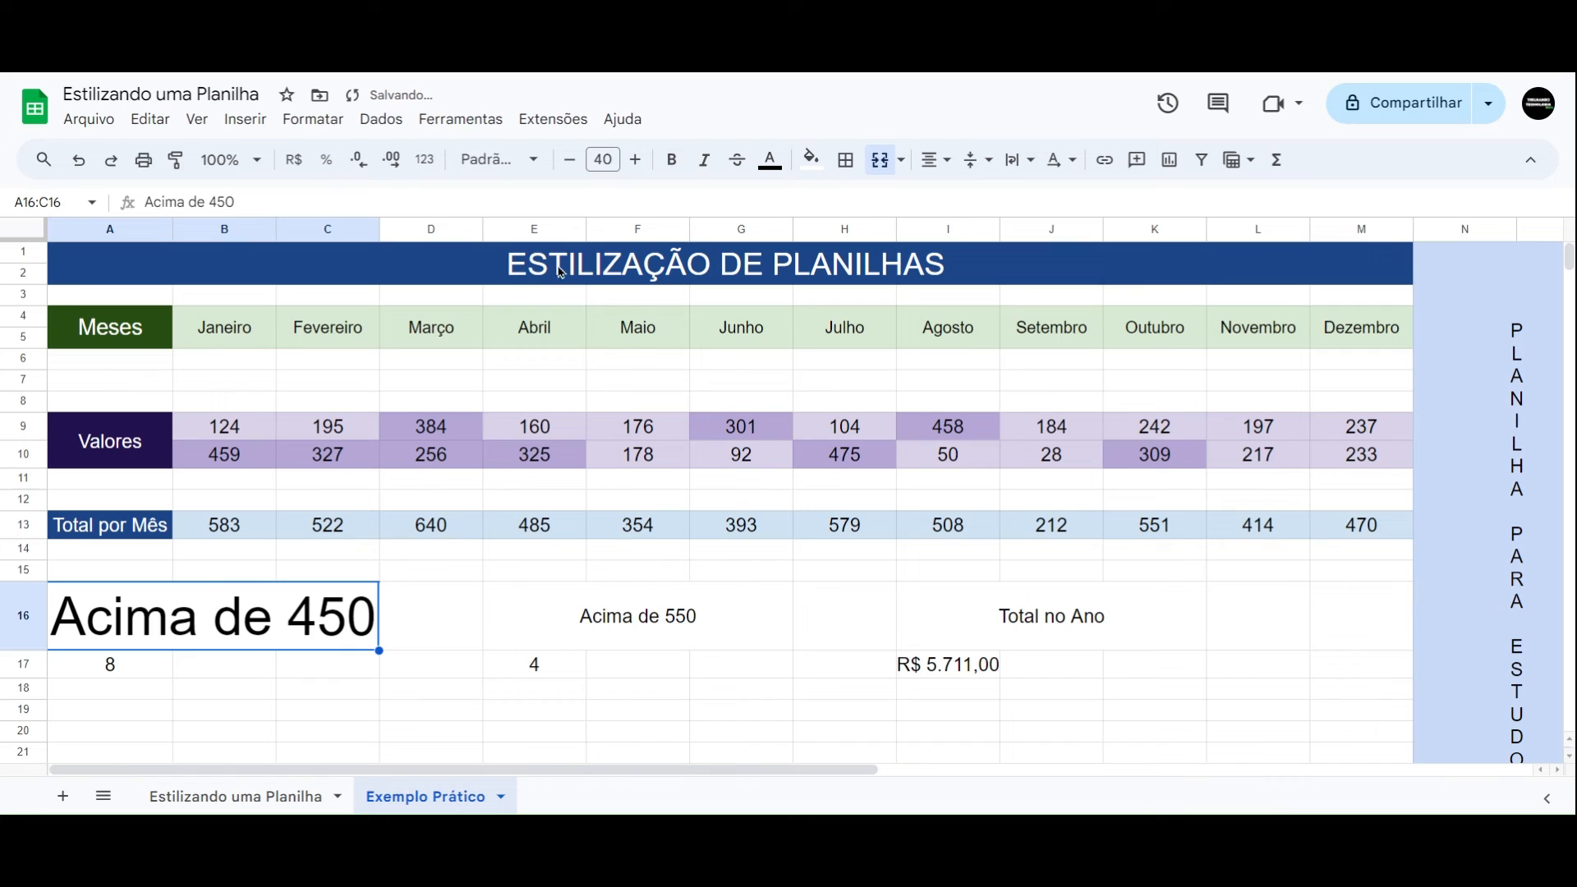
pyautogui.click(601, 161)
pyautogui.write('36')
pyautogui.press('Return')
pyautogui.click(637, 613)
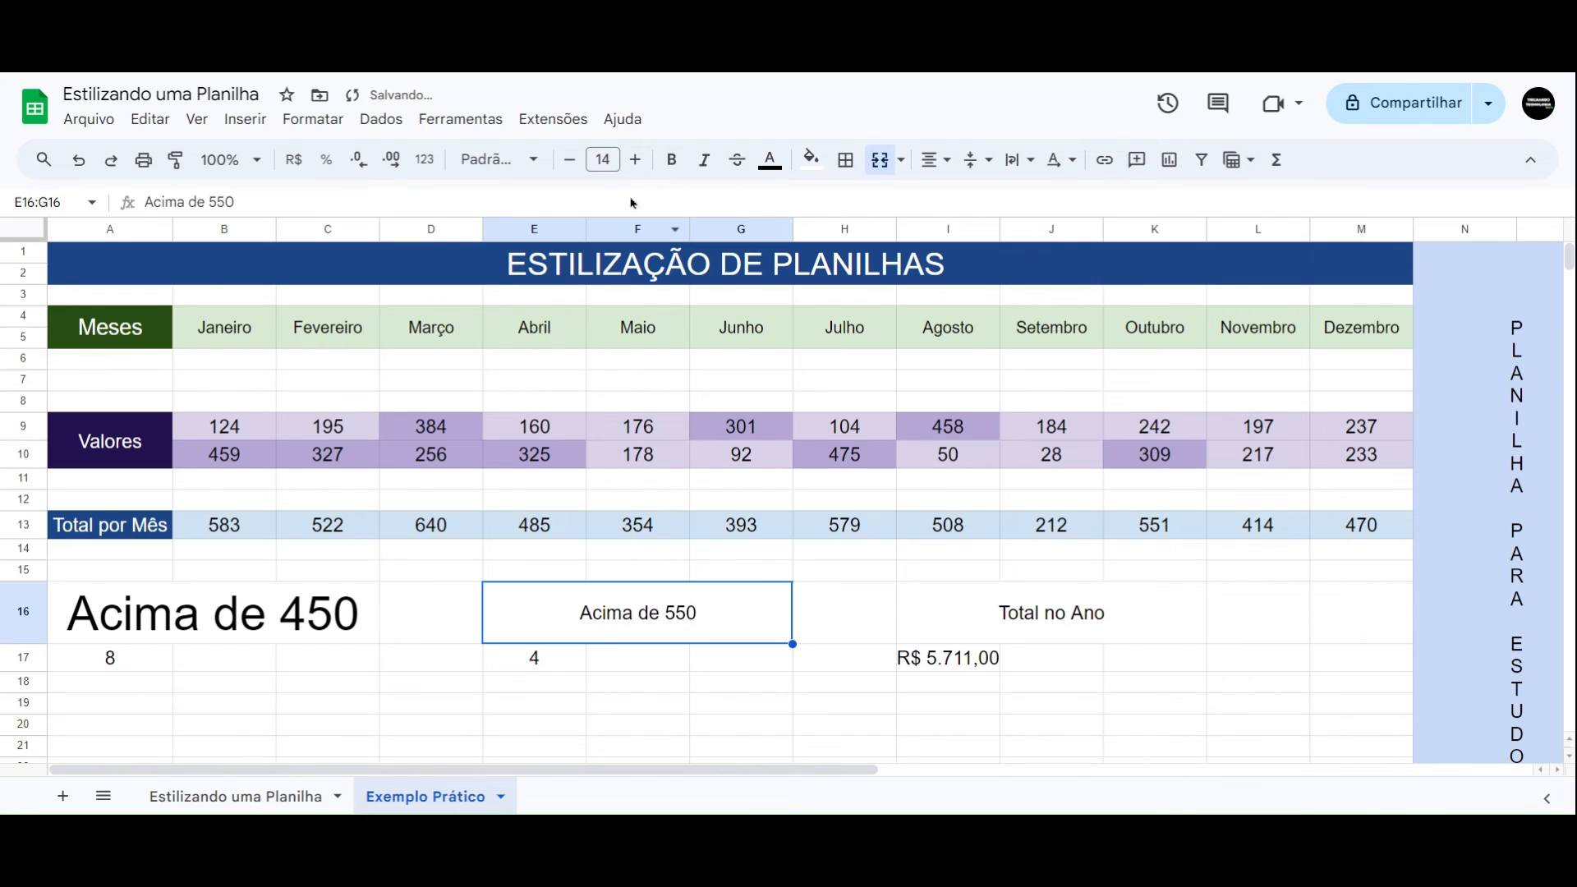
pyautogui.click(602, 161)
pyautogui.write('36')
pyautogui.press('Return')
pyautogui.click(990, 615)
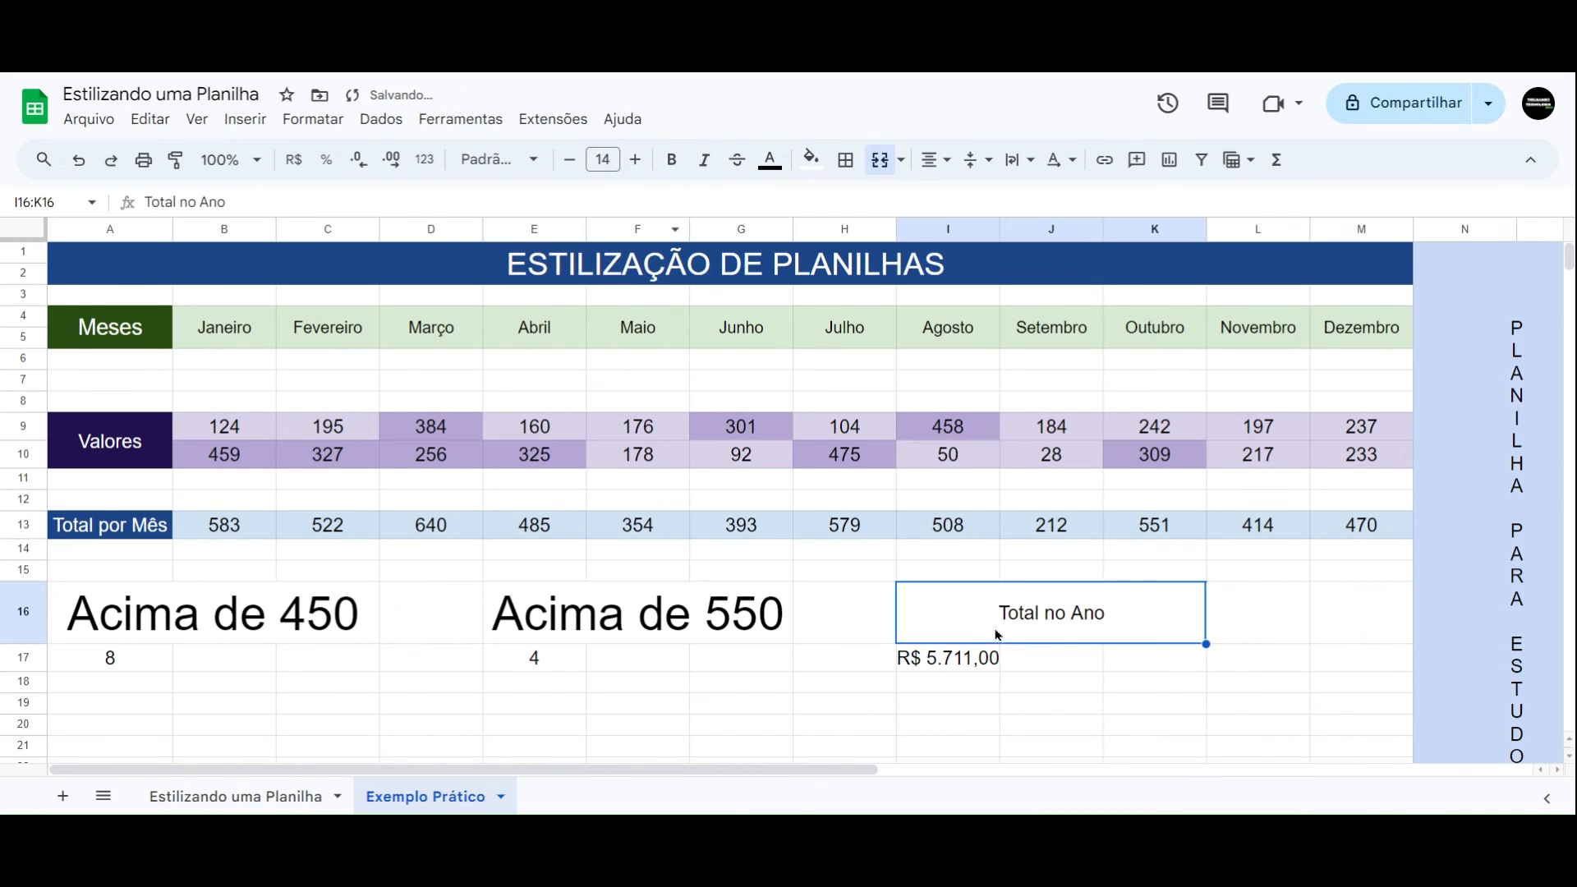
pyautogui.click(602, 159)
pyautogui.write('36')
pyautogui.press('Return')
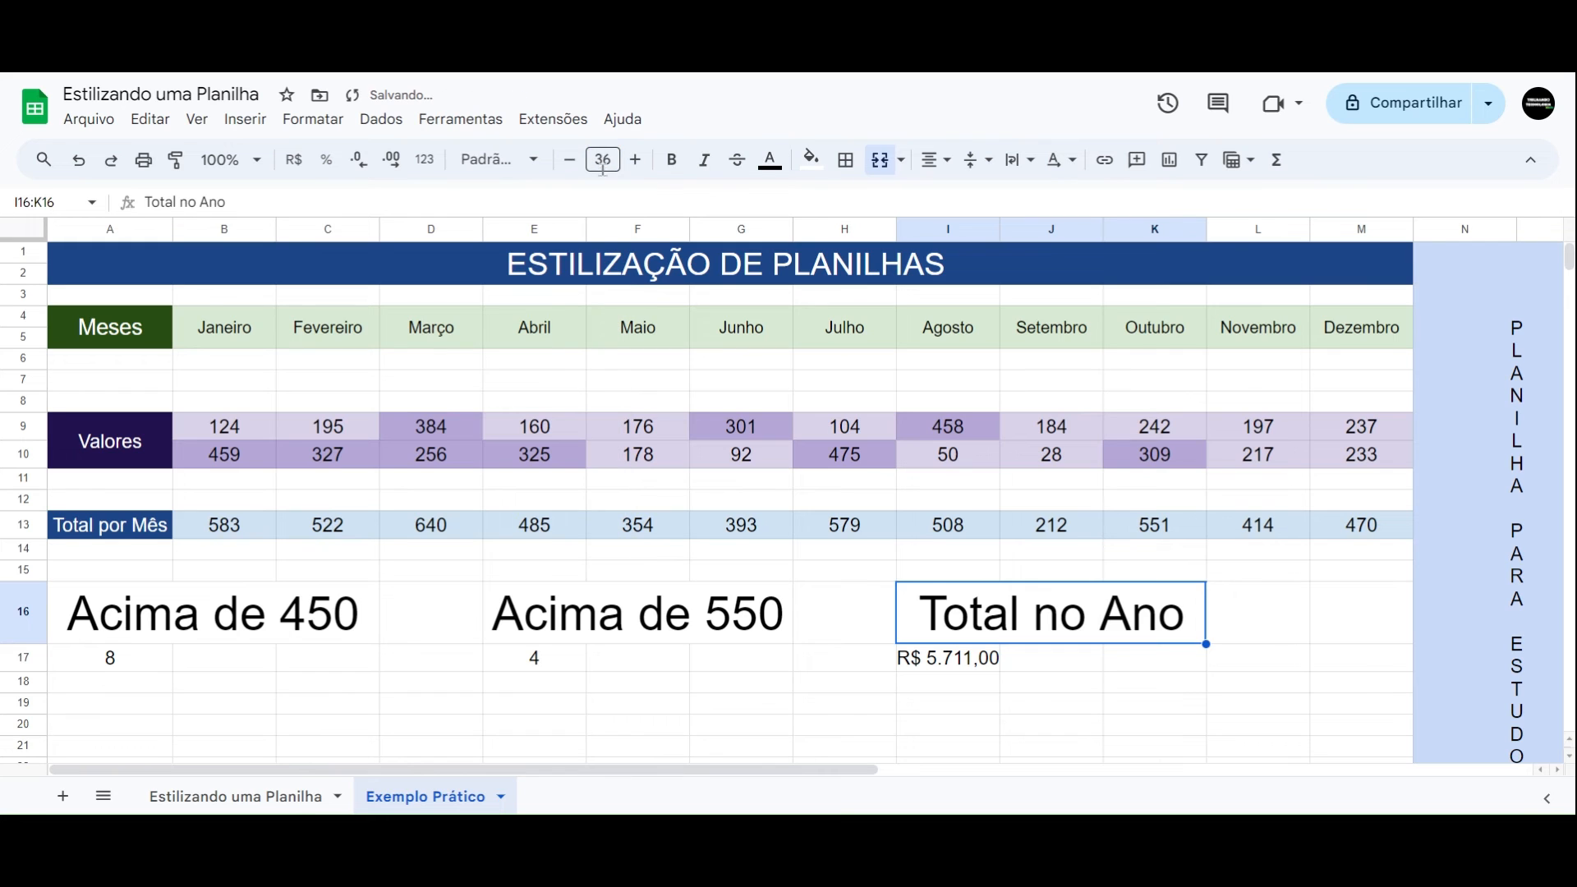
# - Merge the result cells below the headings into three blocks: A17:C19, E17:G19 and I17:K19
pyautogui.click(110, 671)
pyautogui.scroll(-2, 128, 649)
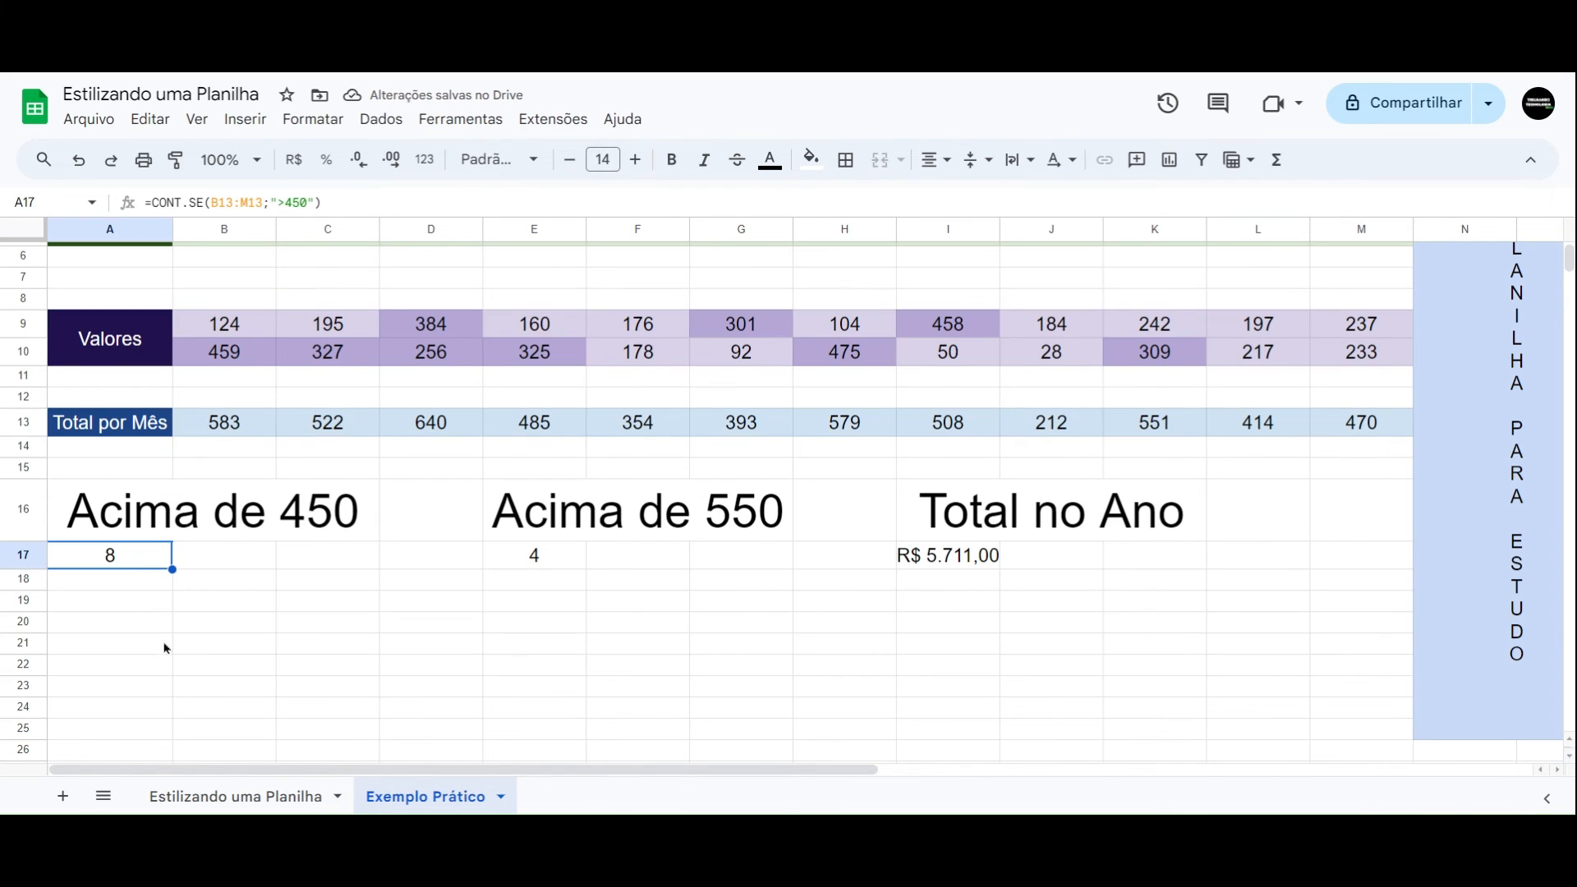
pyautogui.moveTo(129, 564); pyautogui.dragTo(321, 608)
pyautogui.click(880, 159)
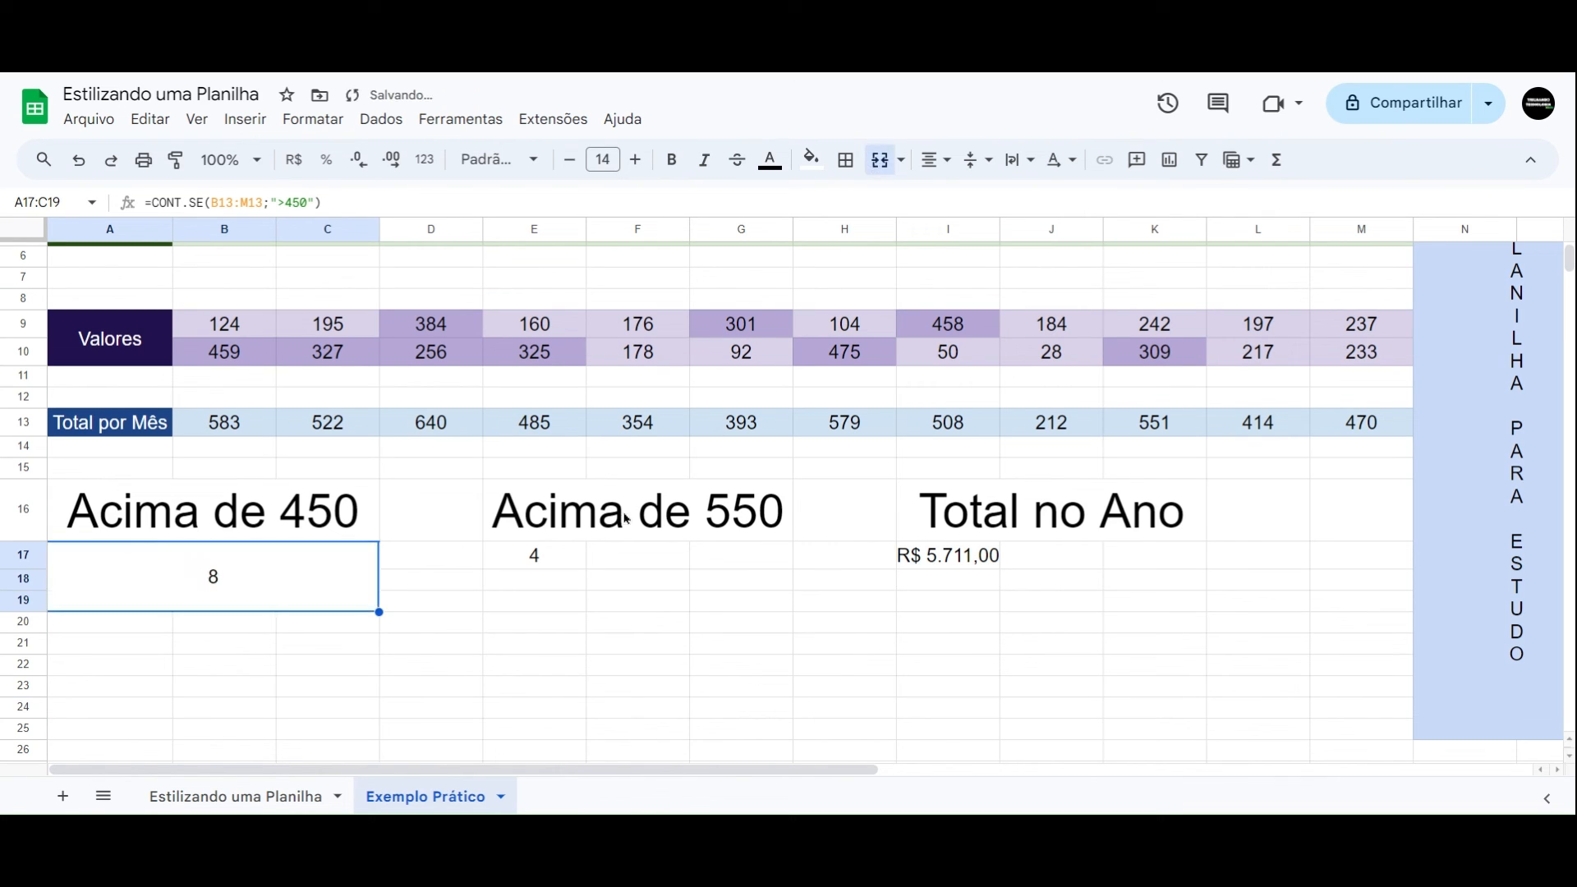
pyautogui.moveTo(569, 565); pyautogui.dragTo(737, 606)
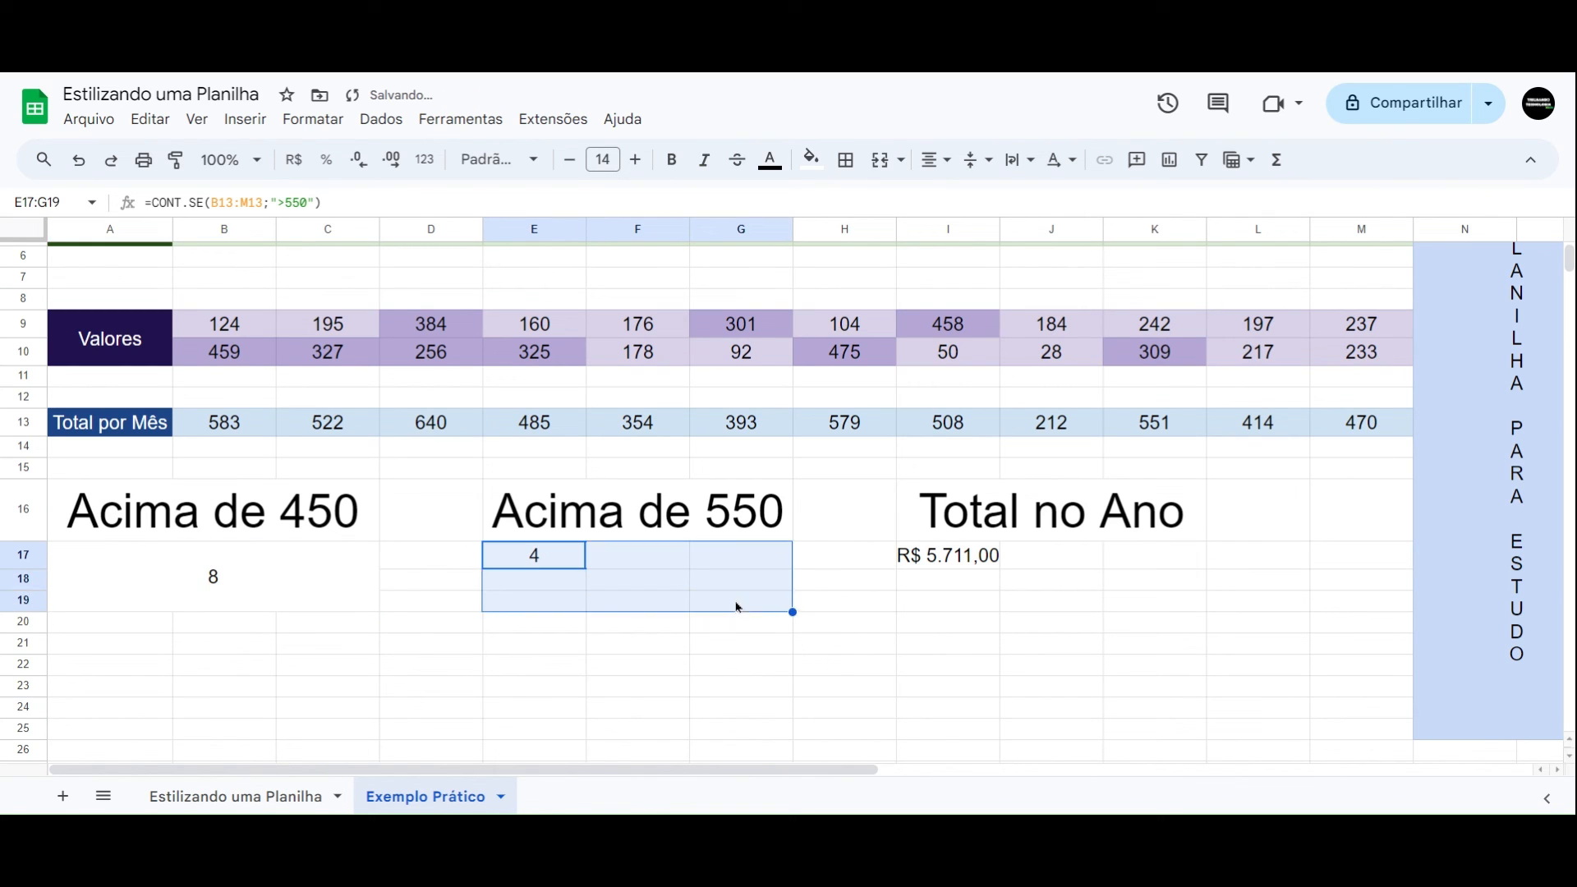
pyautogui.click(880, 159)
pyautogui.moveTo(955, 565); pyautogui.dragTo(1119, 602)
pyautogui.click(880, 159)
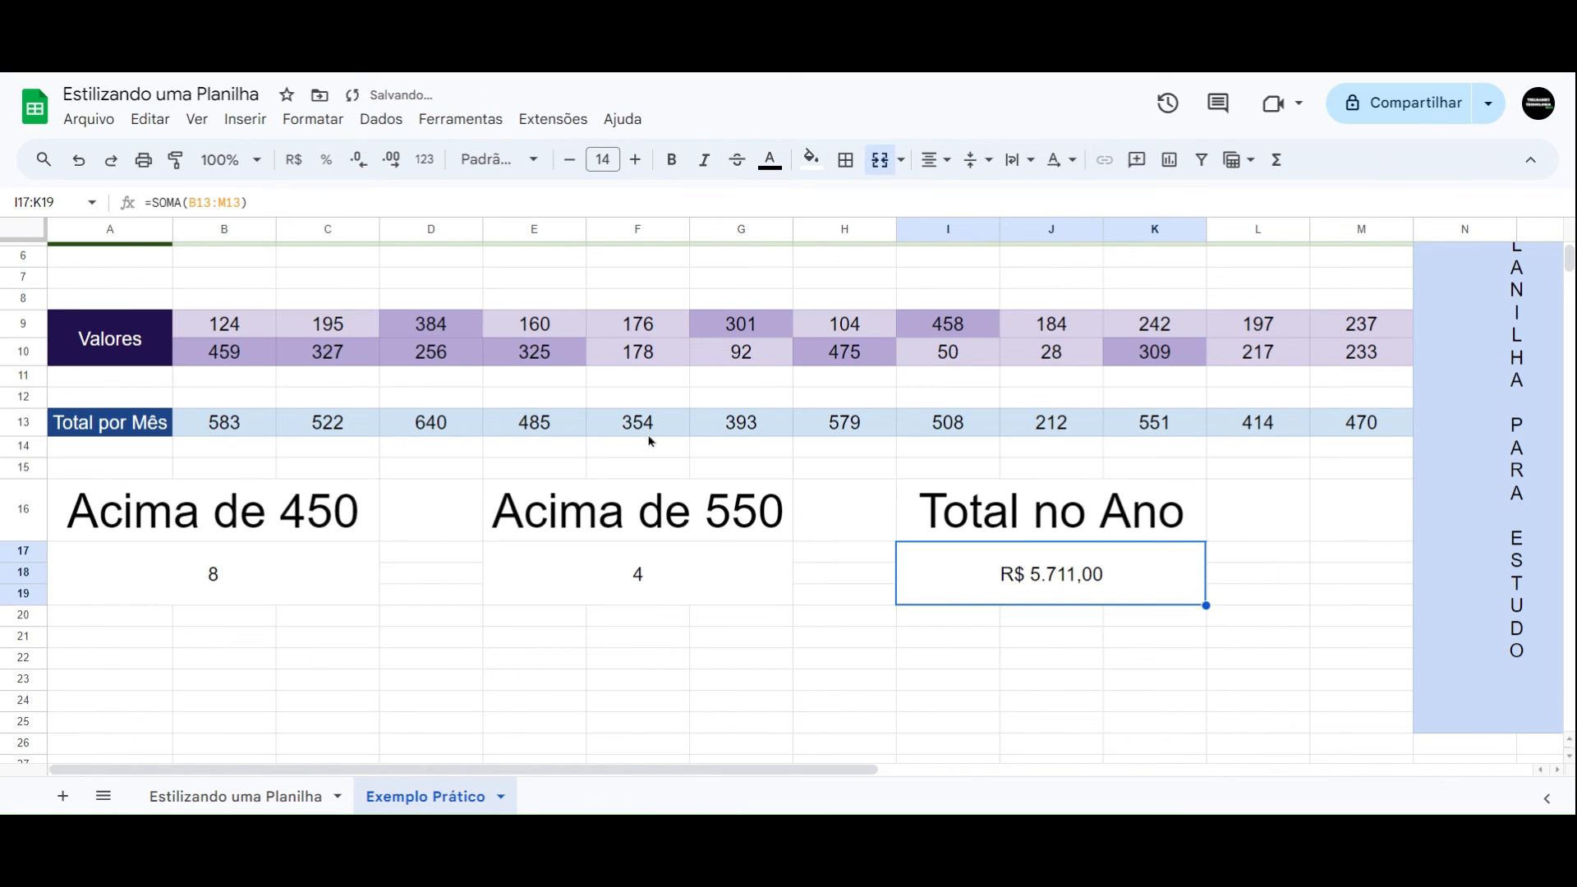
# - Set the font size of the three merged results in rows 17 to 19 to 40
pyautogui.click(340, 559)
pyautogui.click(586, 159)
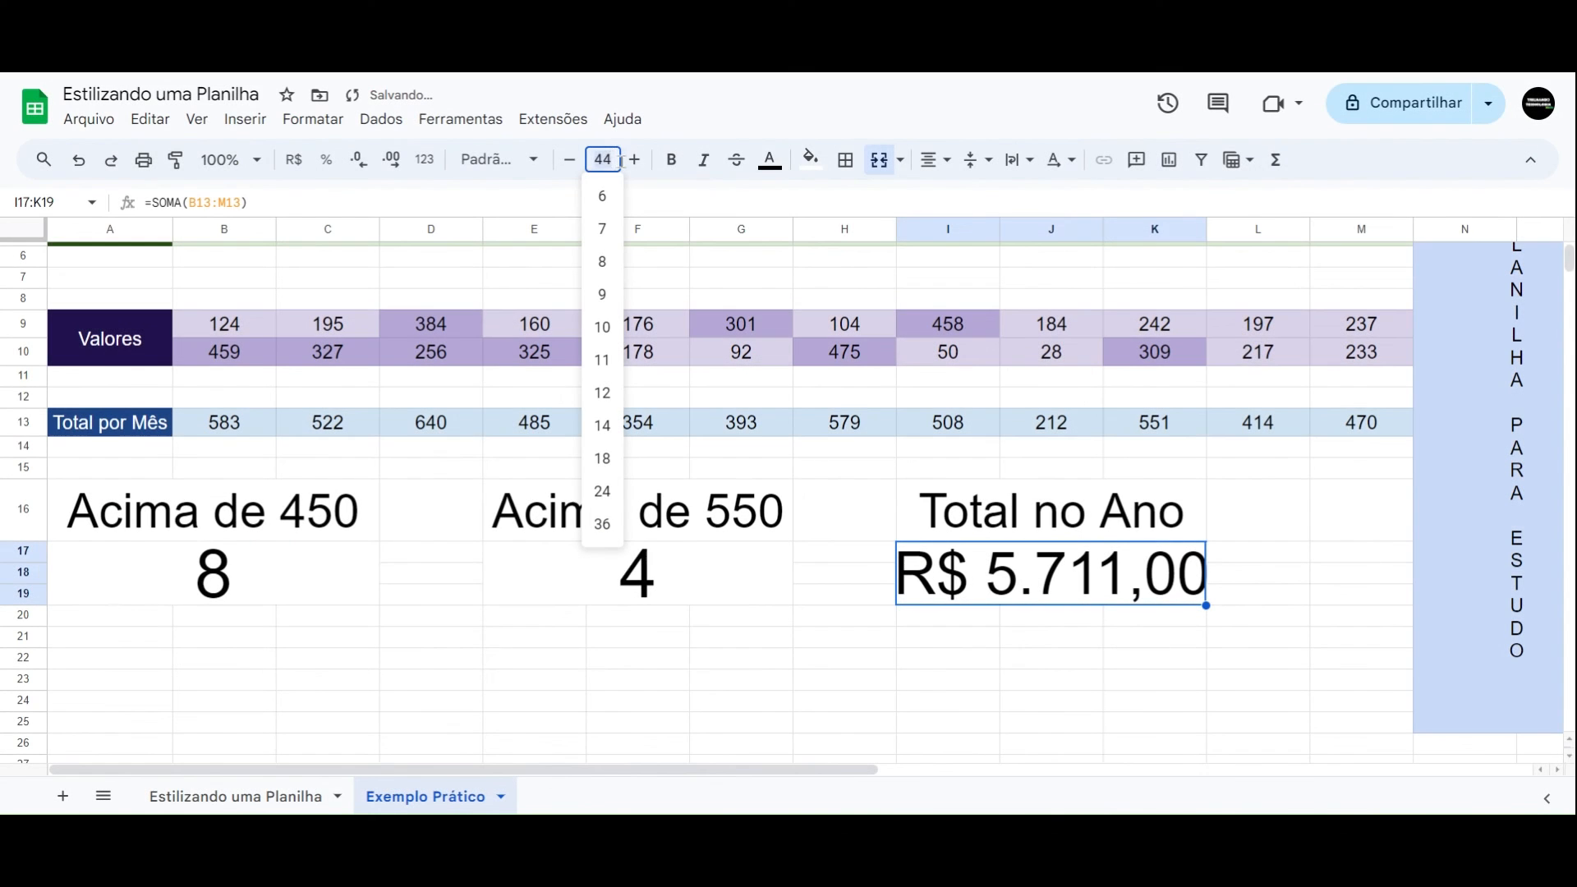
pyautogui.click(622, 161)
pyautogui.click(602, 584)
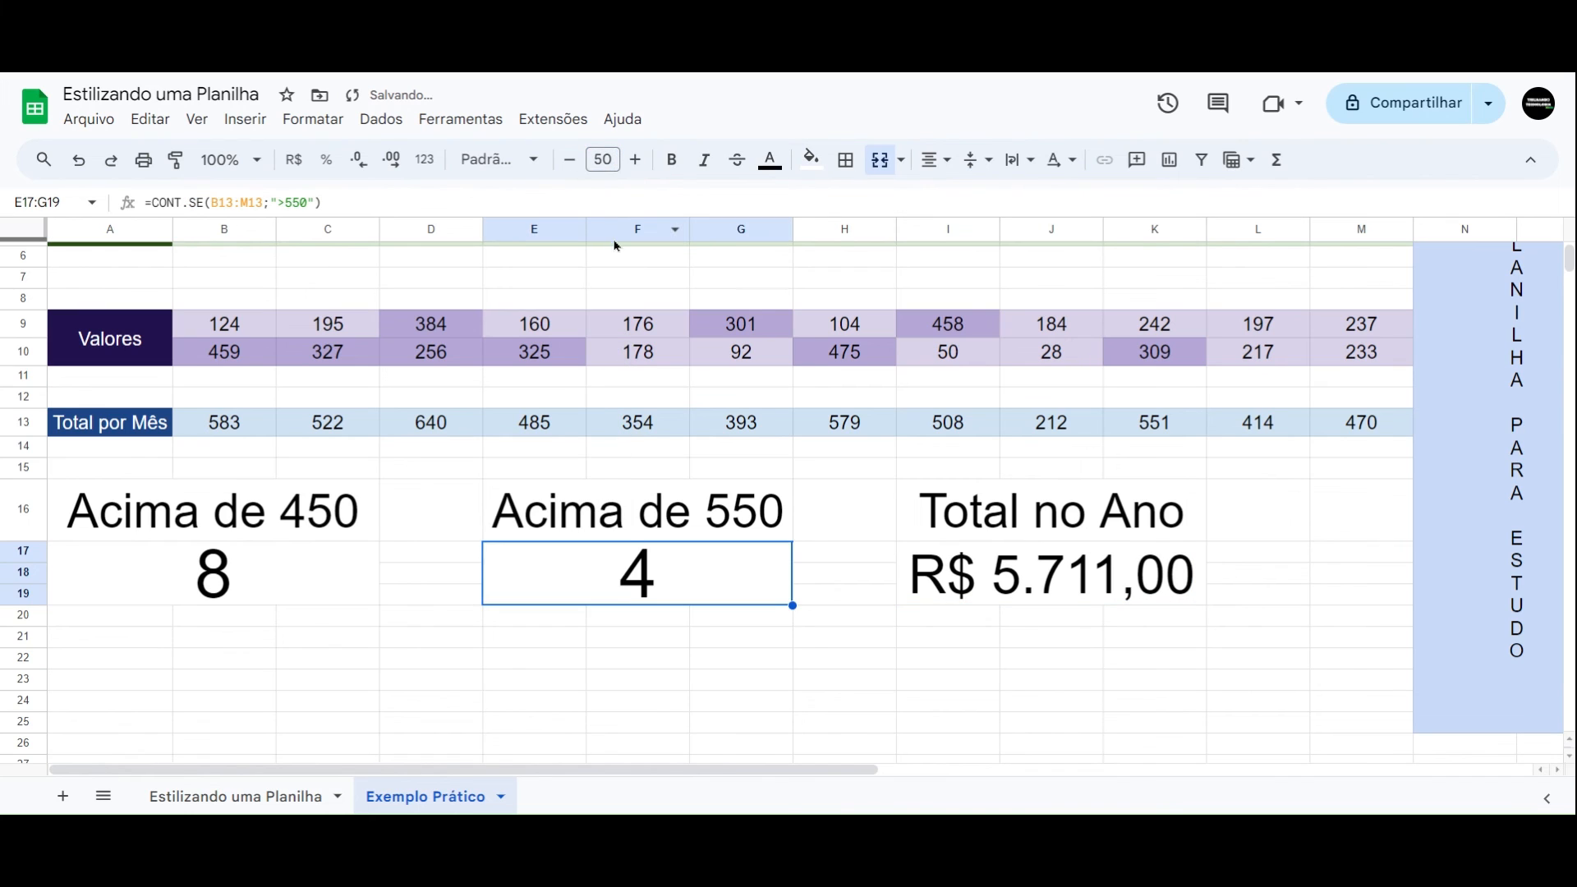
pyautogui.click(617, 161)
pyautogui.click(617, 161)
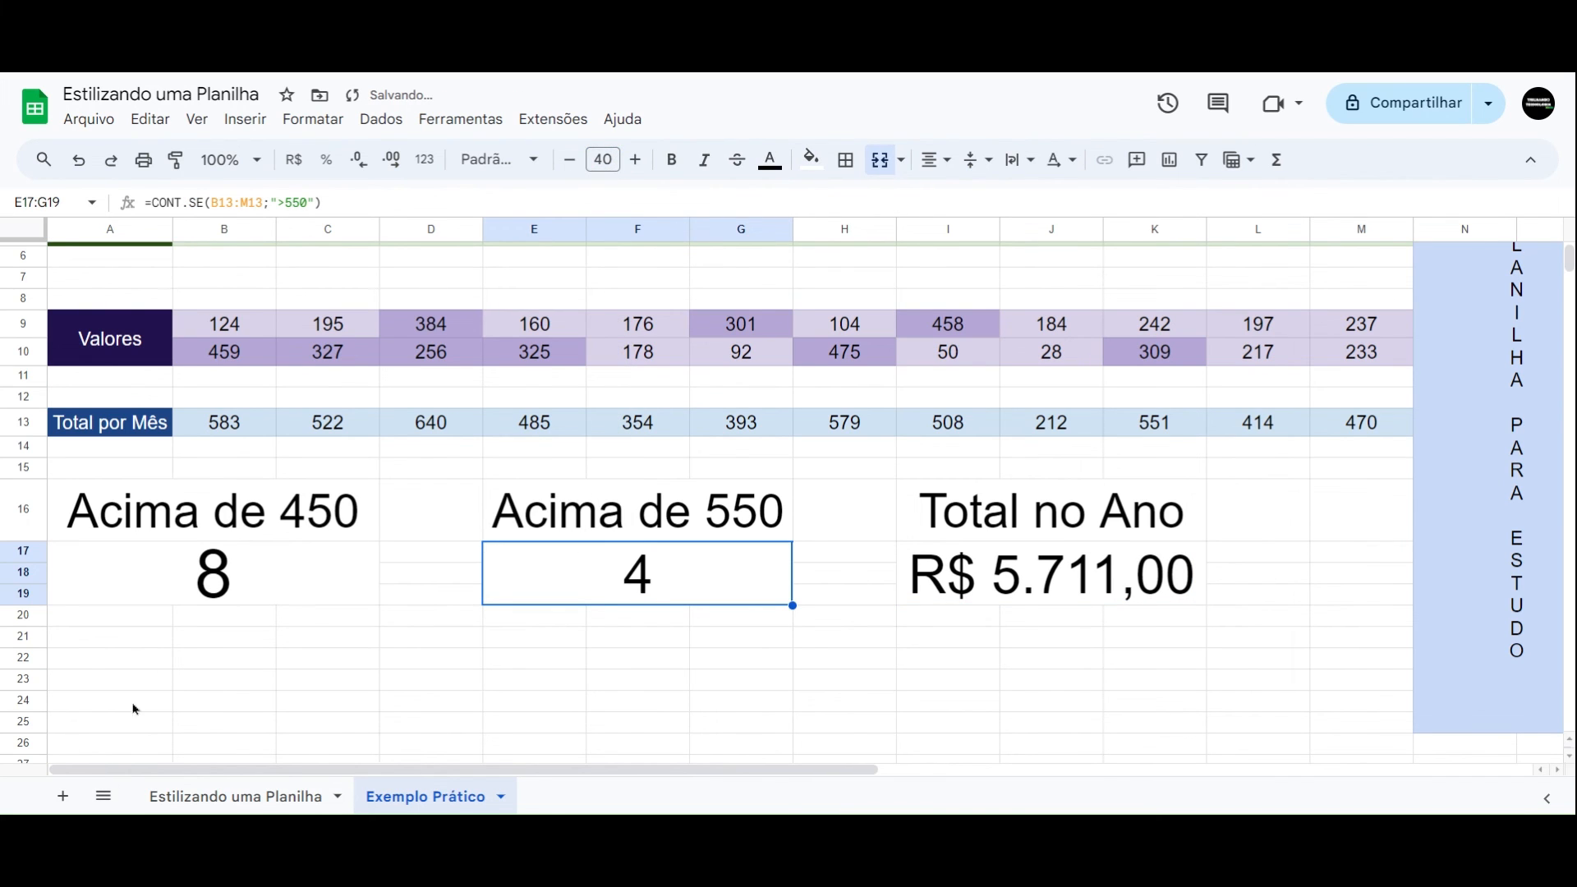
pyautogui.click(215, 581)
pyautogui.click(603, 161)
pyautogui.click(603, 453)
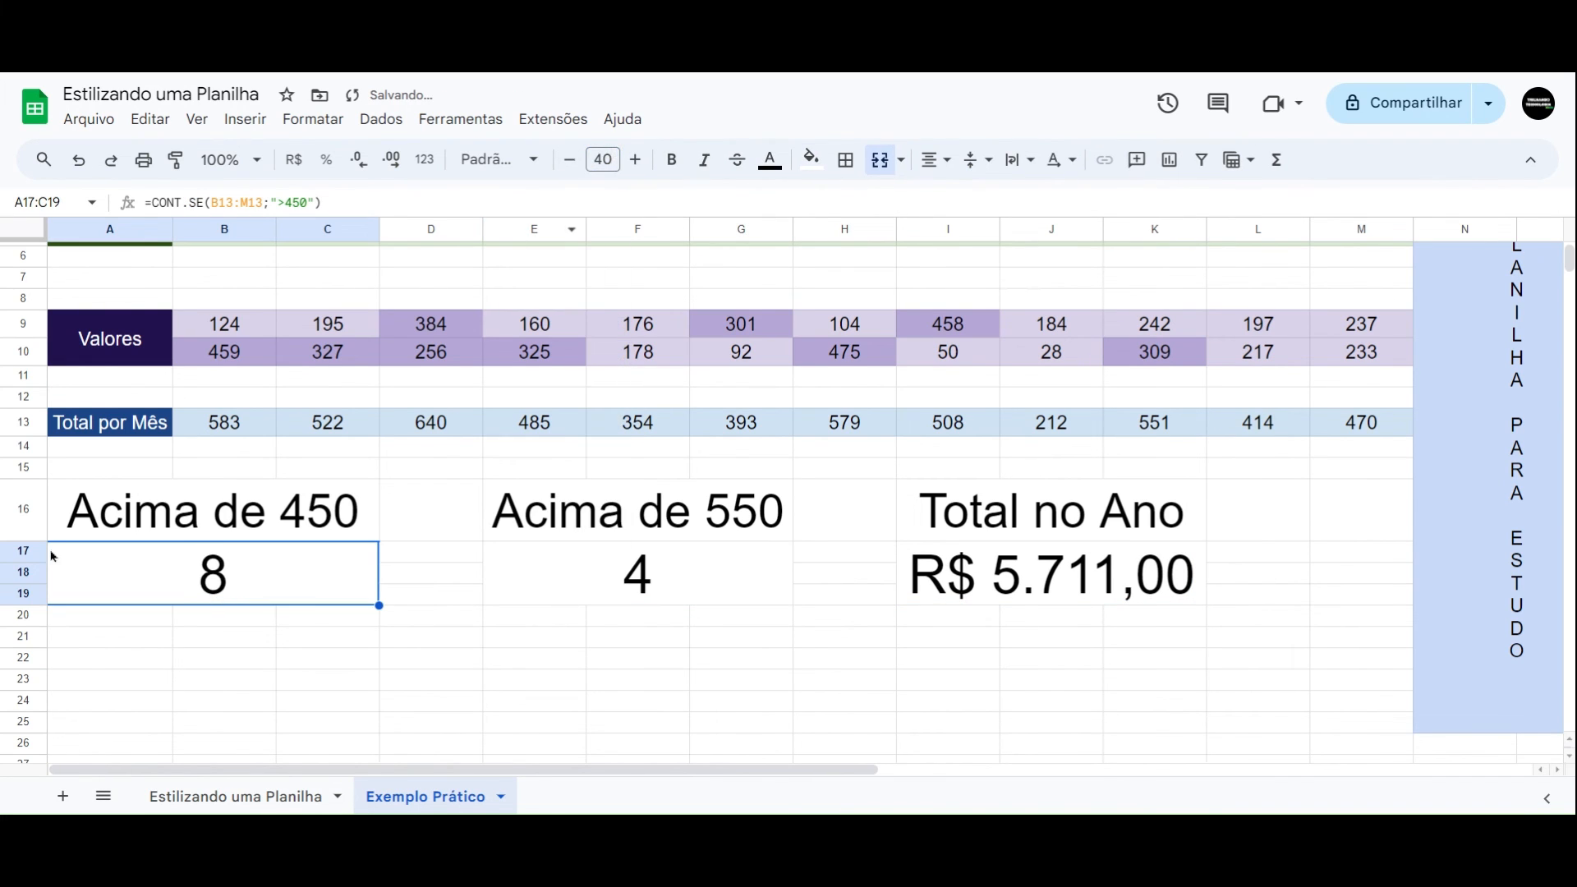
# - Give the three headings in row 16 a dark green fill and white text together
pyautogui.click(150, 521)
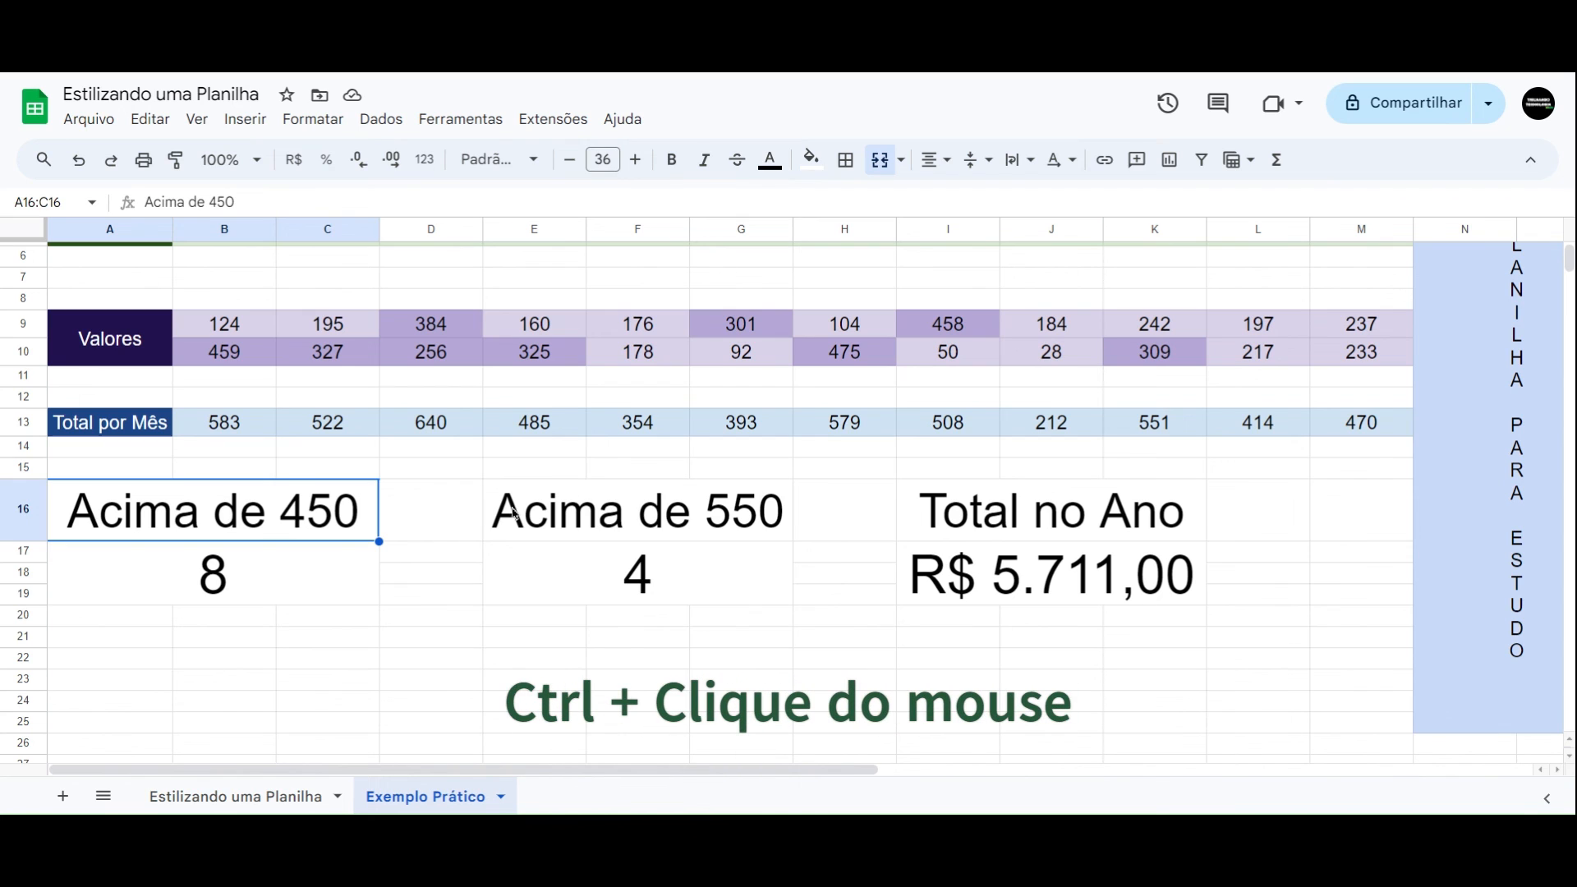
pyautogui.keyDown('ctrl'); pyautogui.click(672, 518); pyautogui.keyUp('ctrl')
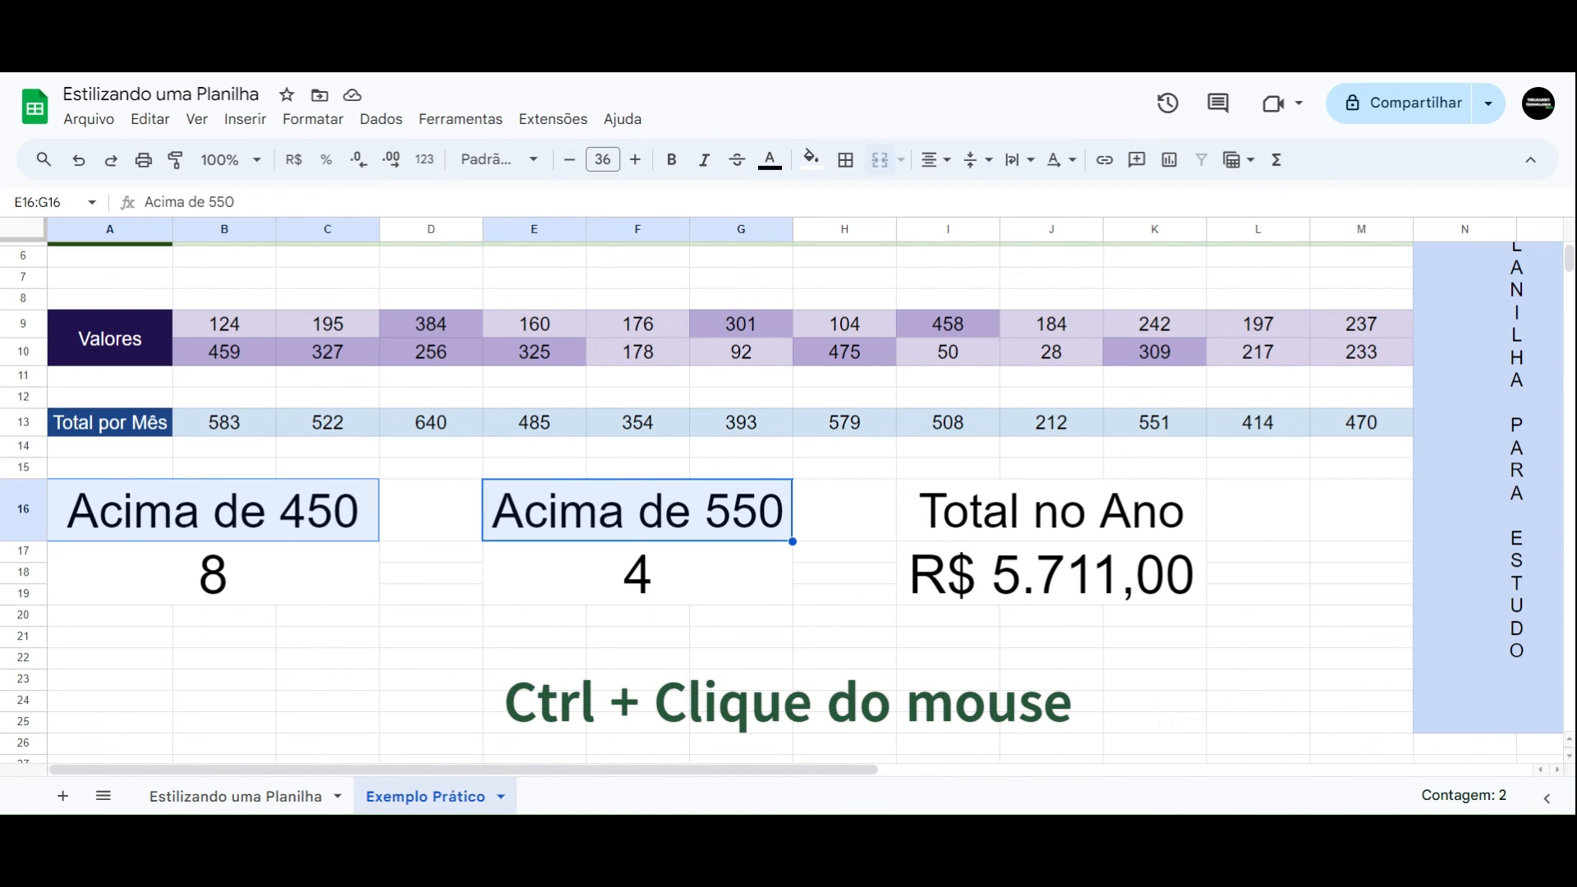
pyautogui.keyDown('ctrl'); pyautogui.click(986, 511); pyautogui.keyUp('ctrl')
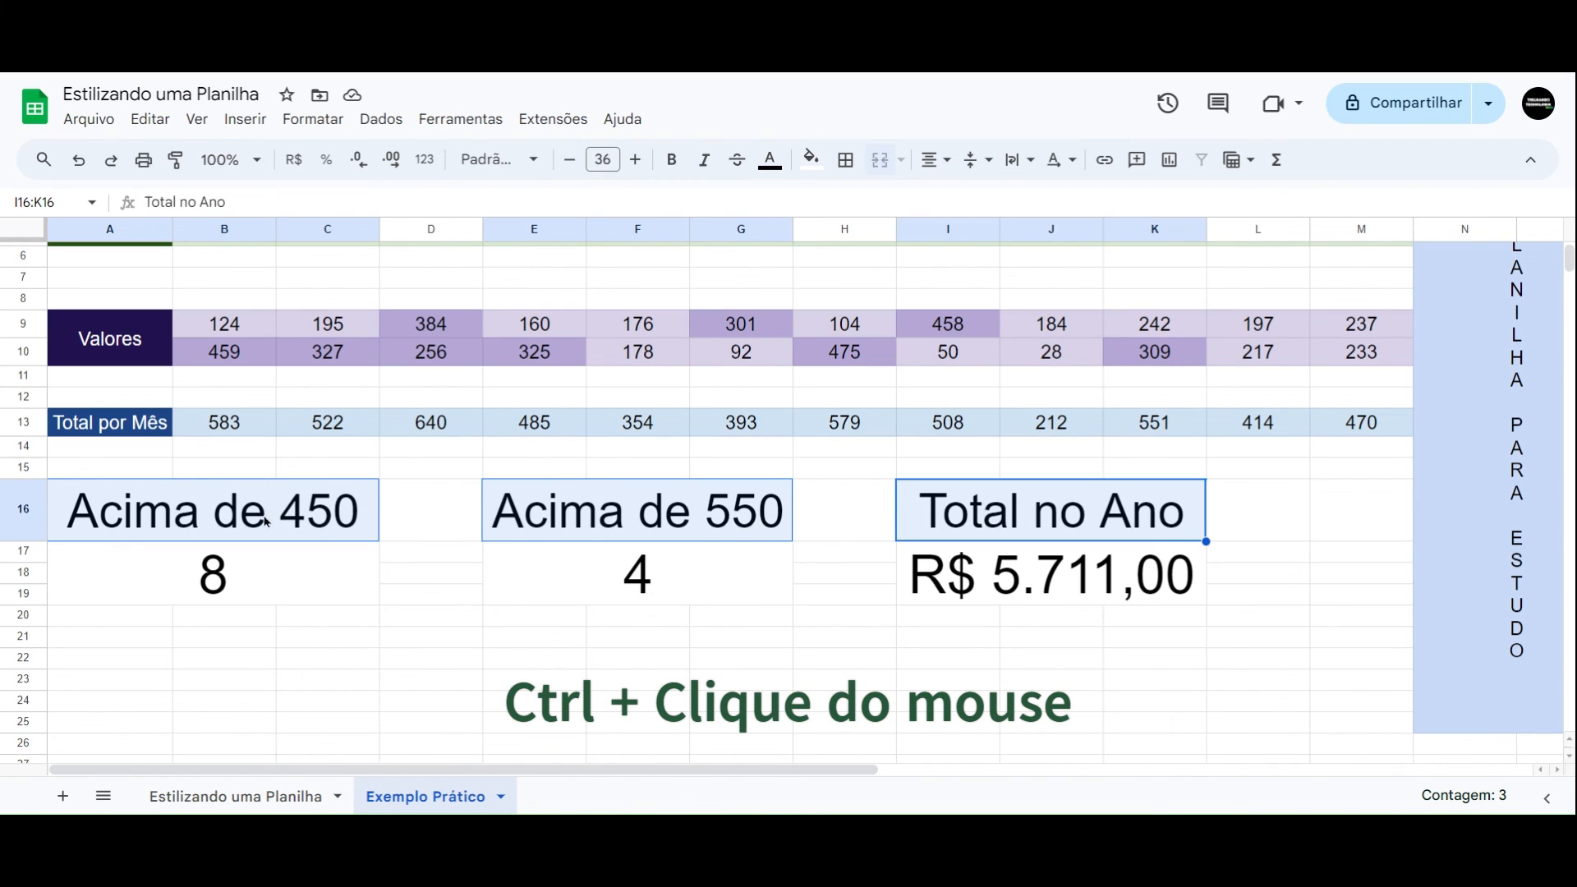
pyautogui.click(810, 162)
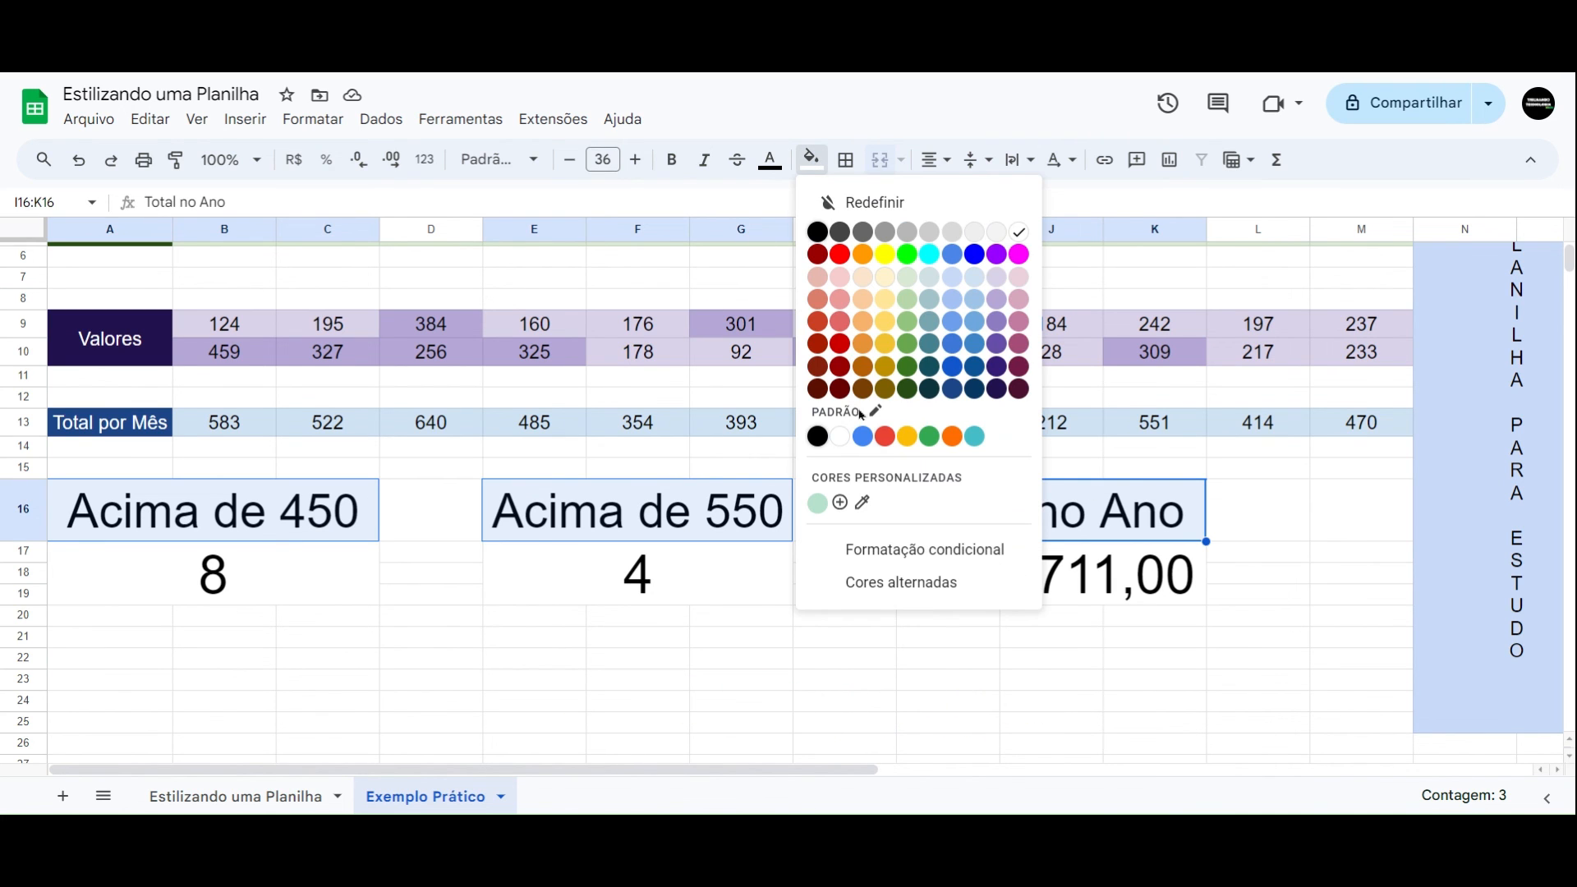
pyautogui.click(907, 400)
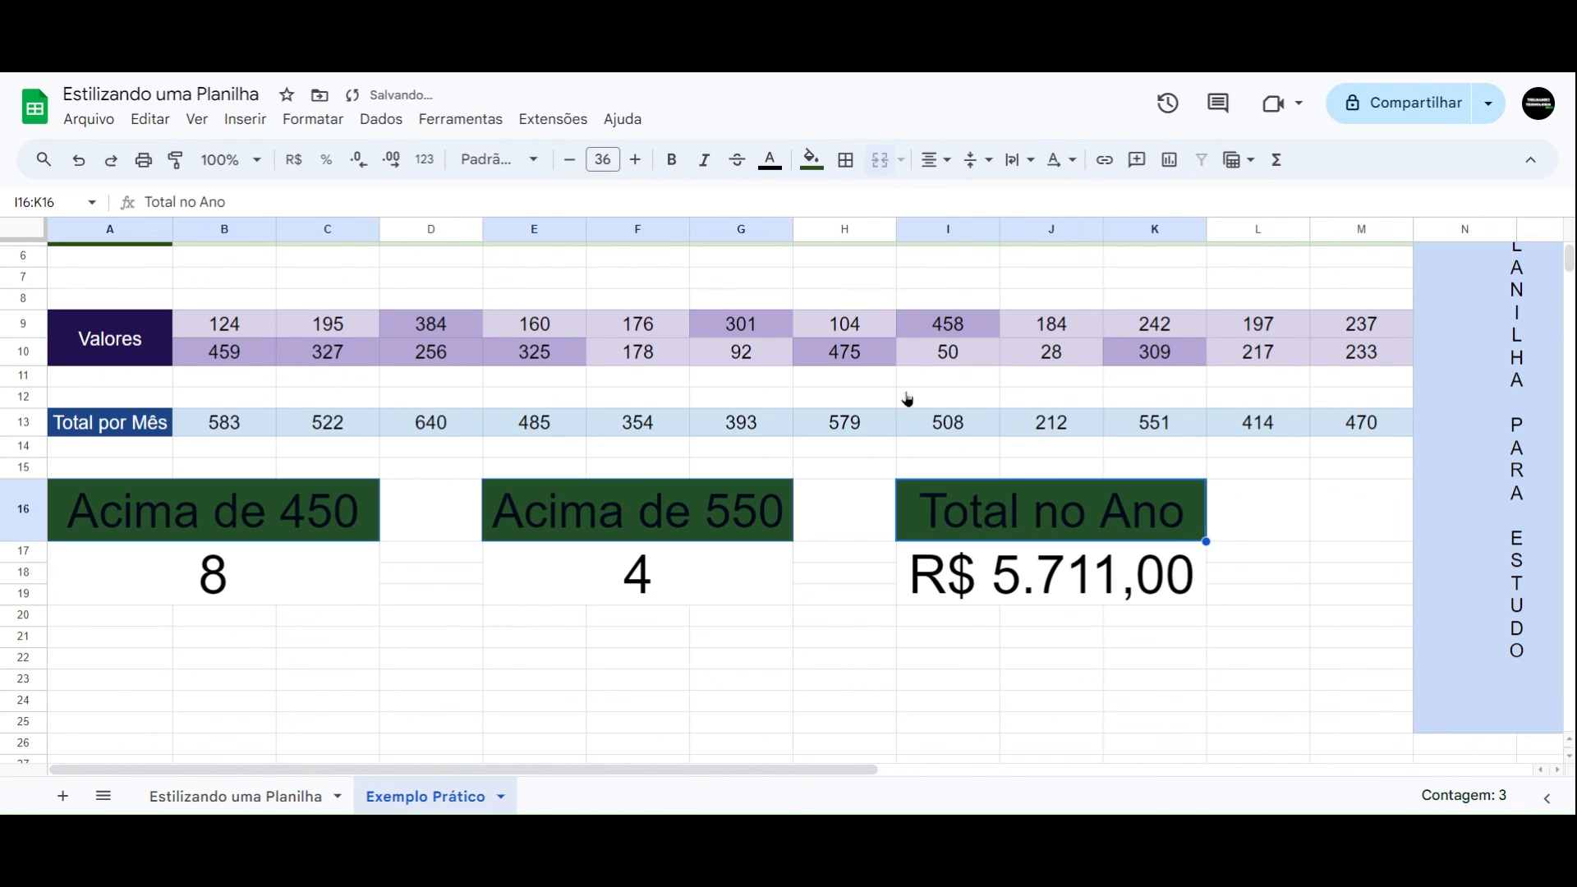
pyautogui.click(769, 160)
pyautogui.click(977, 233)
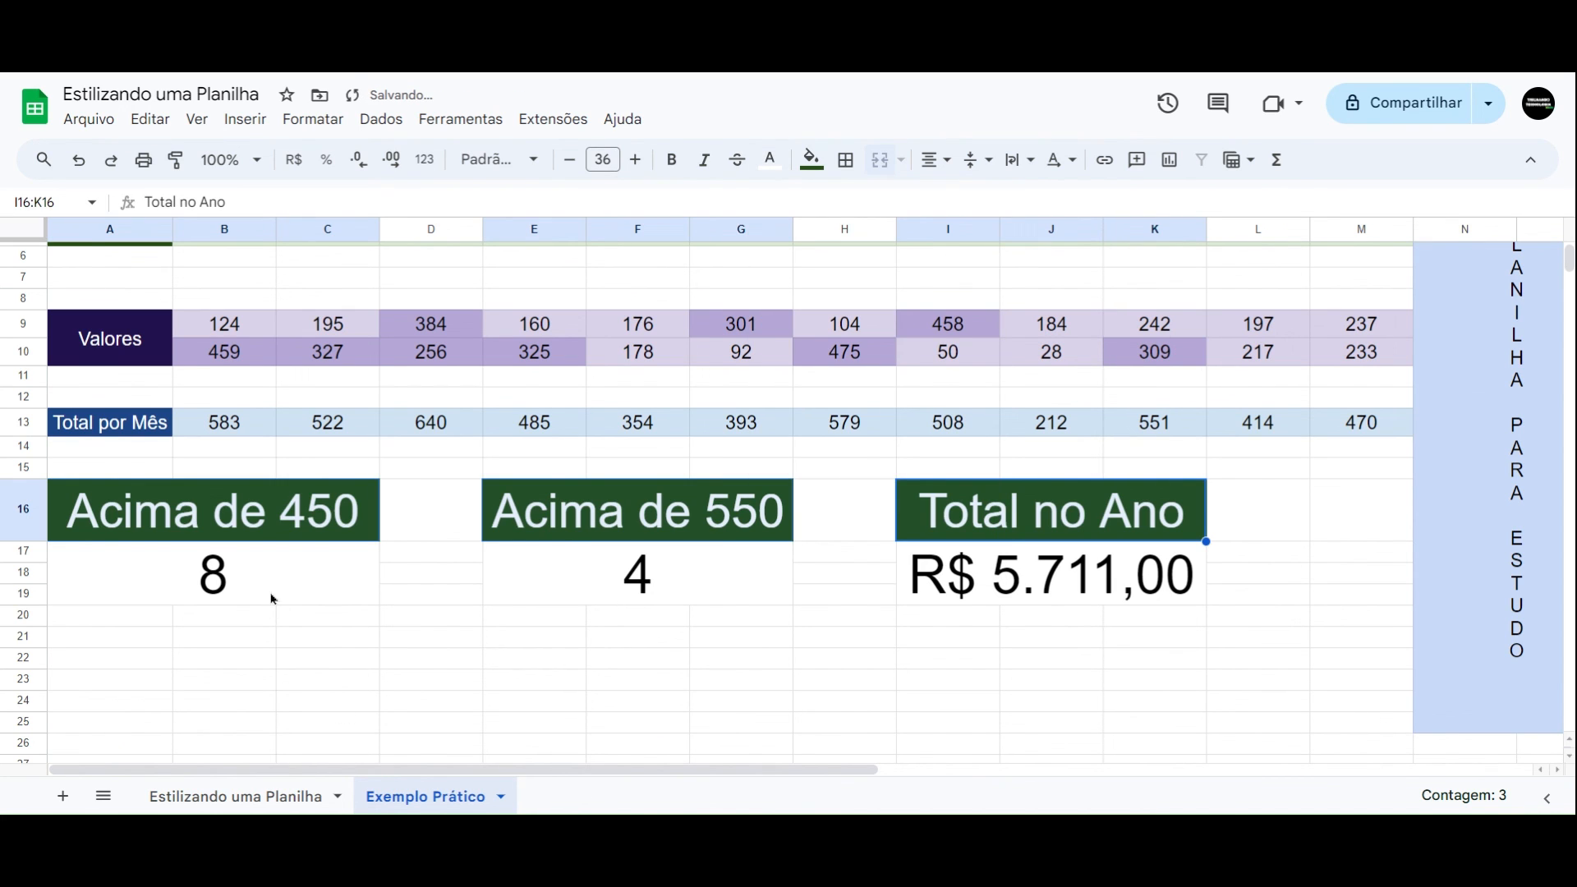
# - Fill the three merged result blocks A17:C19, E17:G19 and I17:K19 with light green together
pyautogui.click(317, 588)
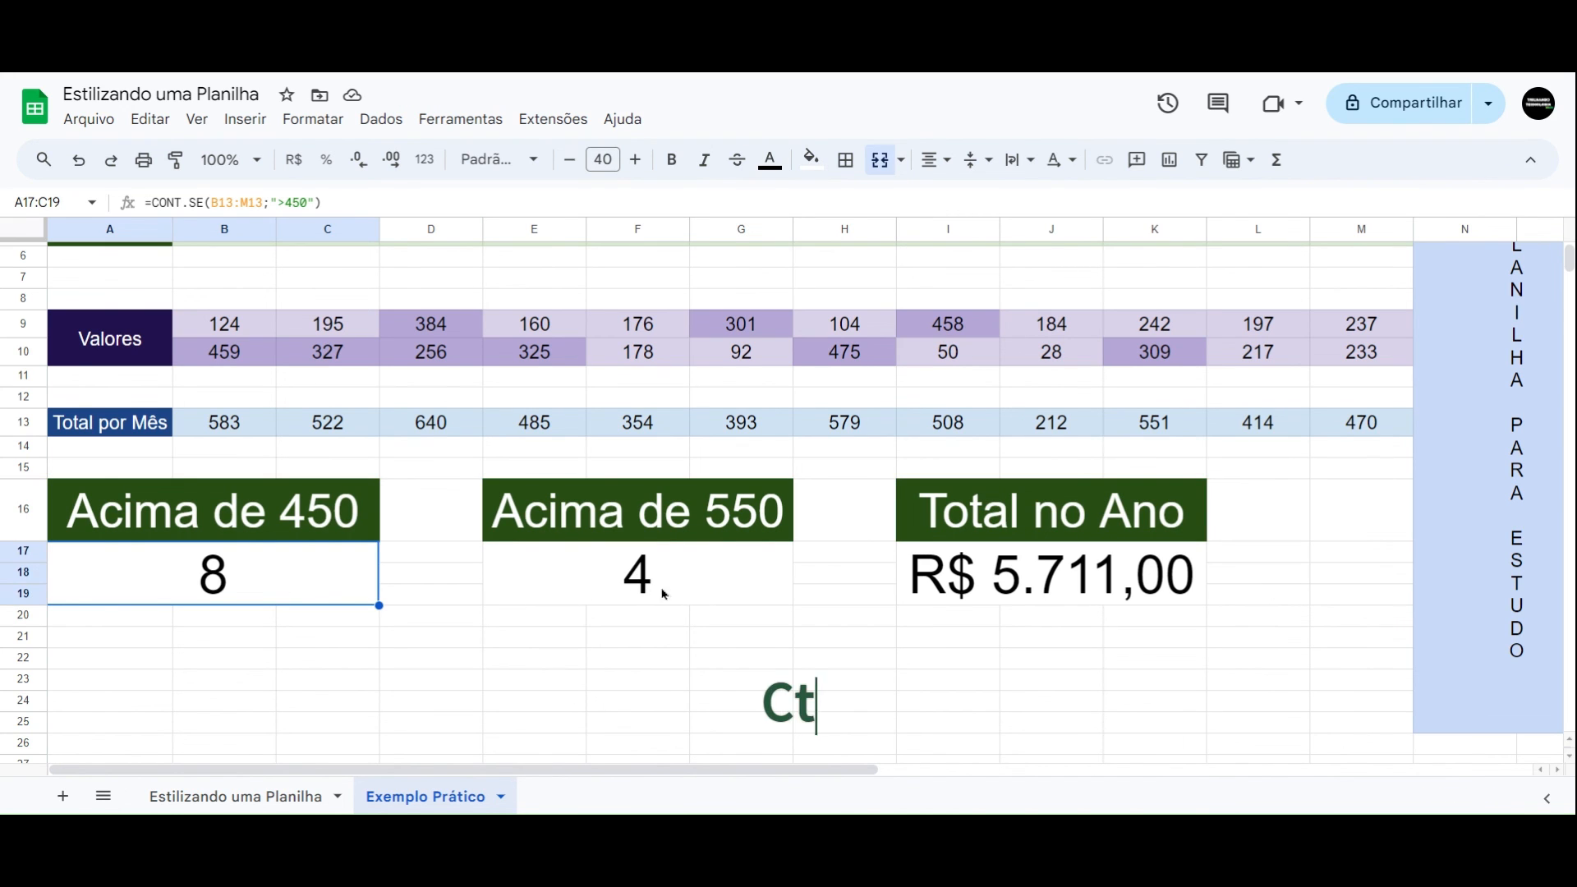
pyautogui.keyDown('ctrl'); pyautogui.click(739, 597); pyautogui.keyUp('ctrl')
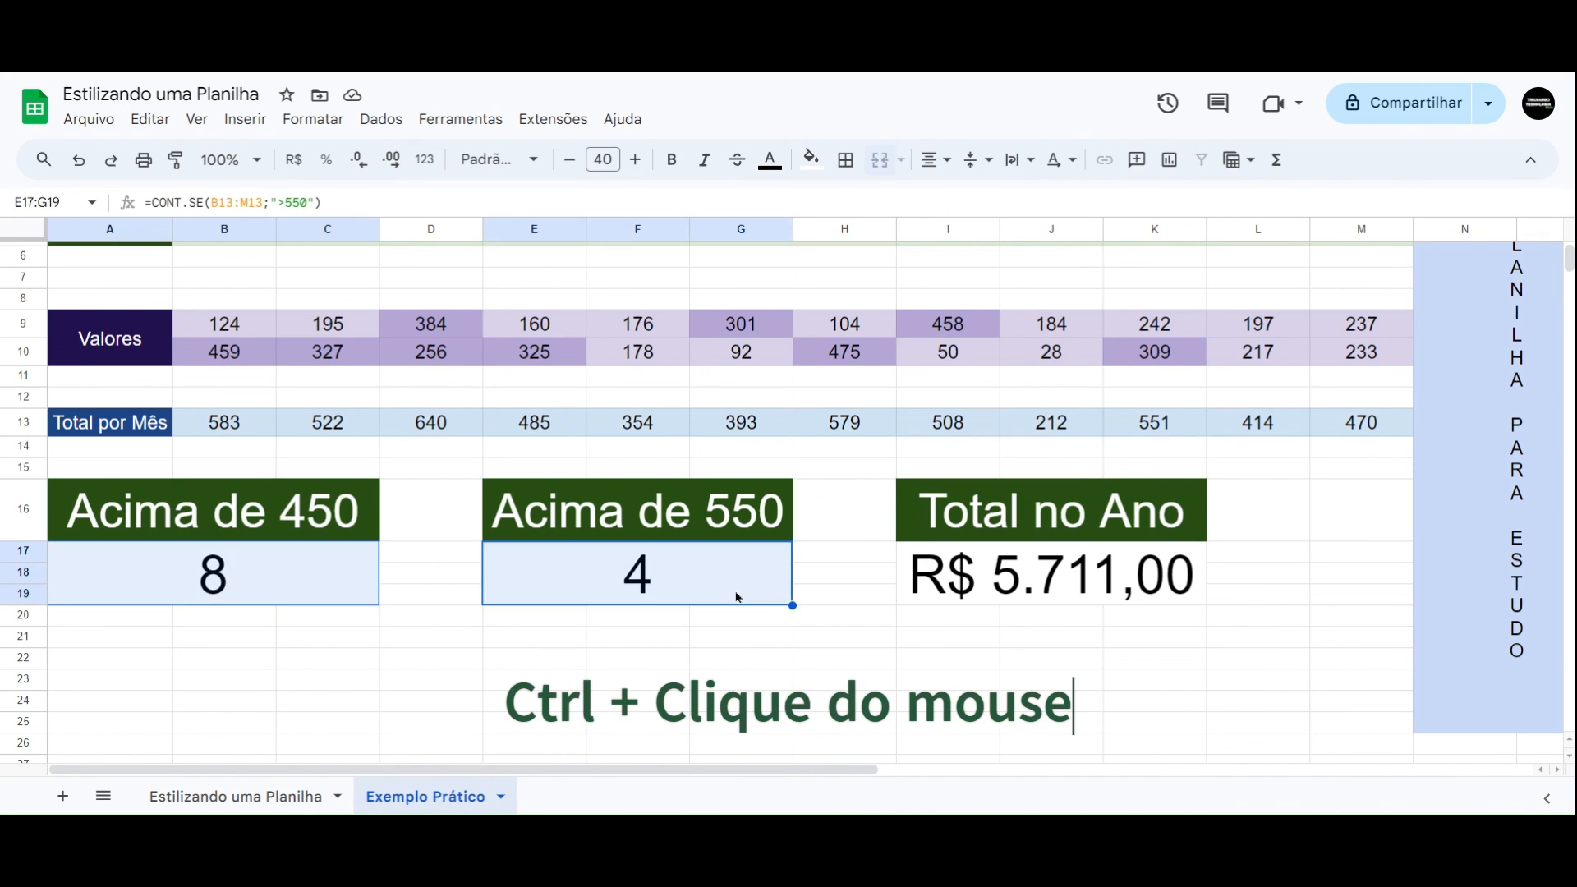
pyautogui.keyDown('ctrl'); pyautogui.click(1012, 595); pyautogui.keyUp('ctrl')
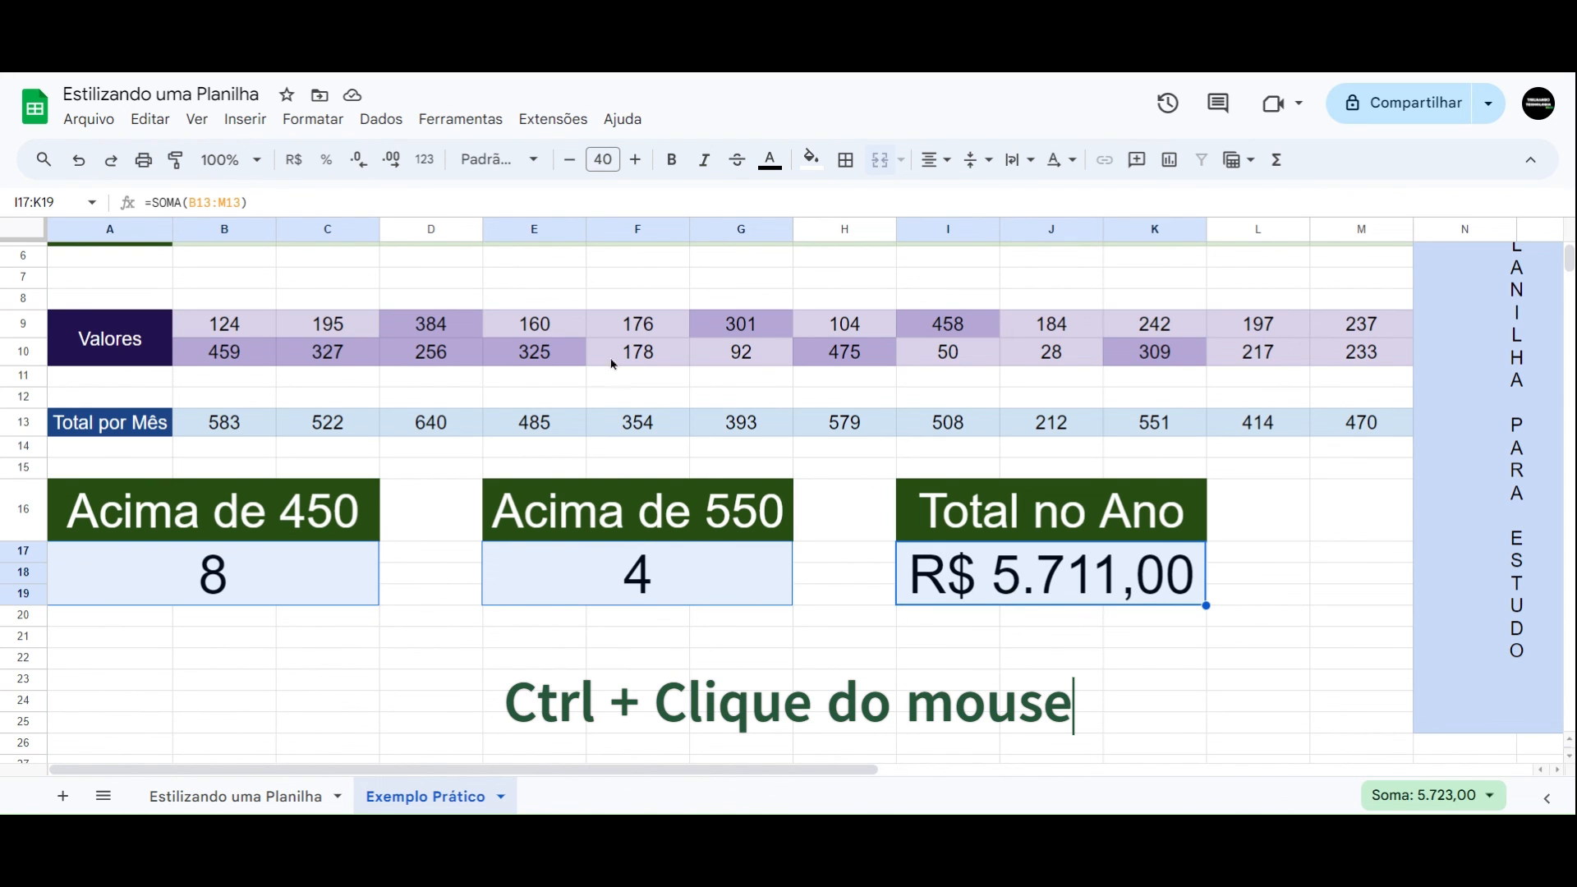
pyautogui.click(810, 160)
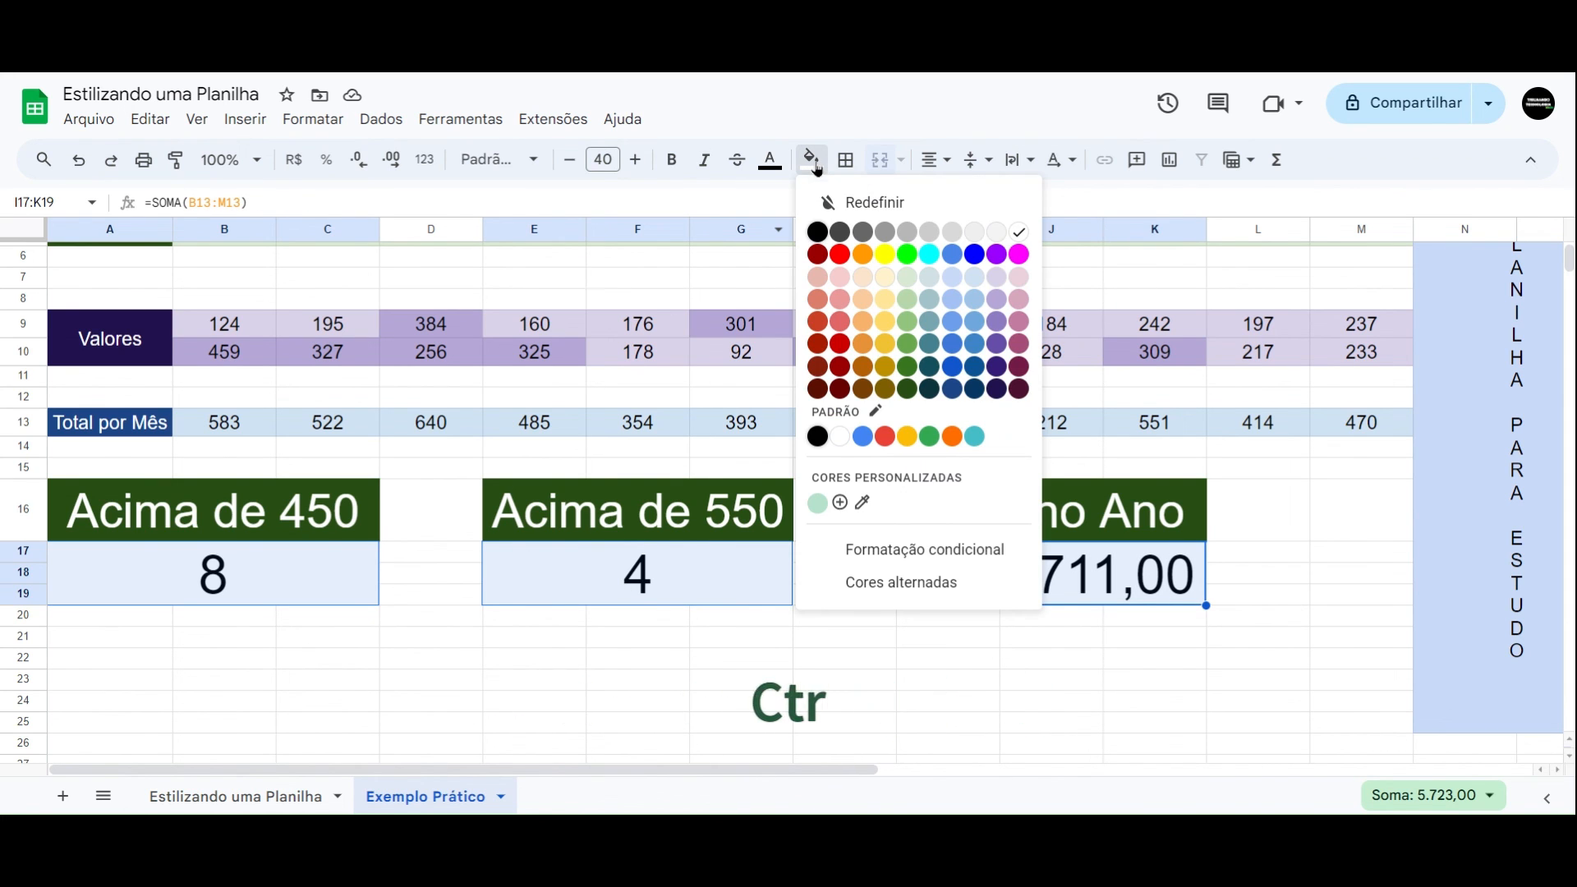
pyautogui.click(909, 280)
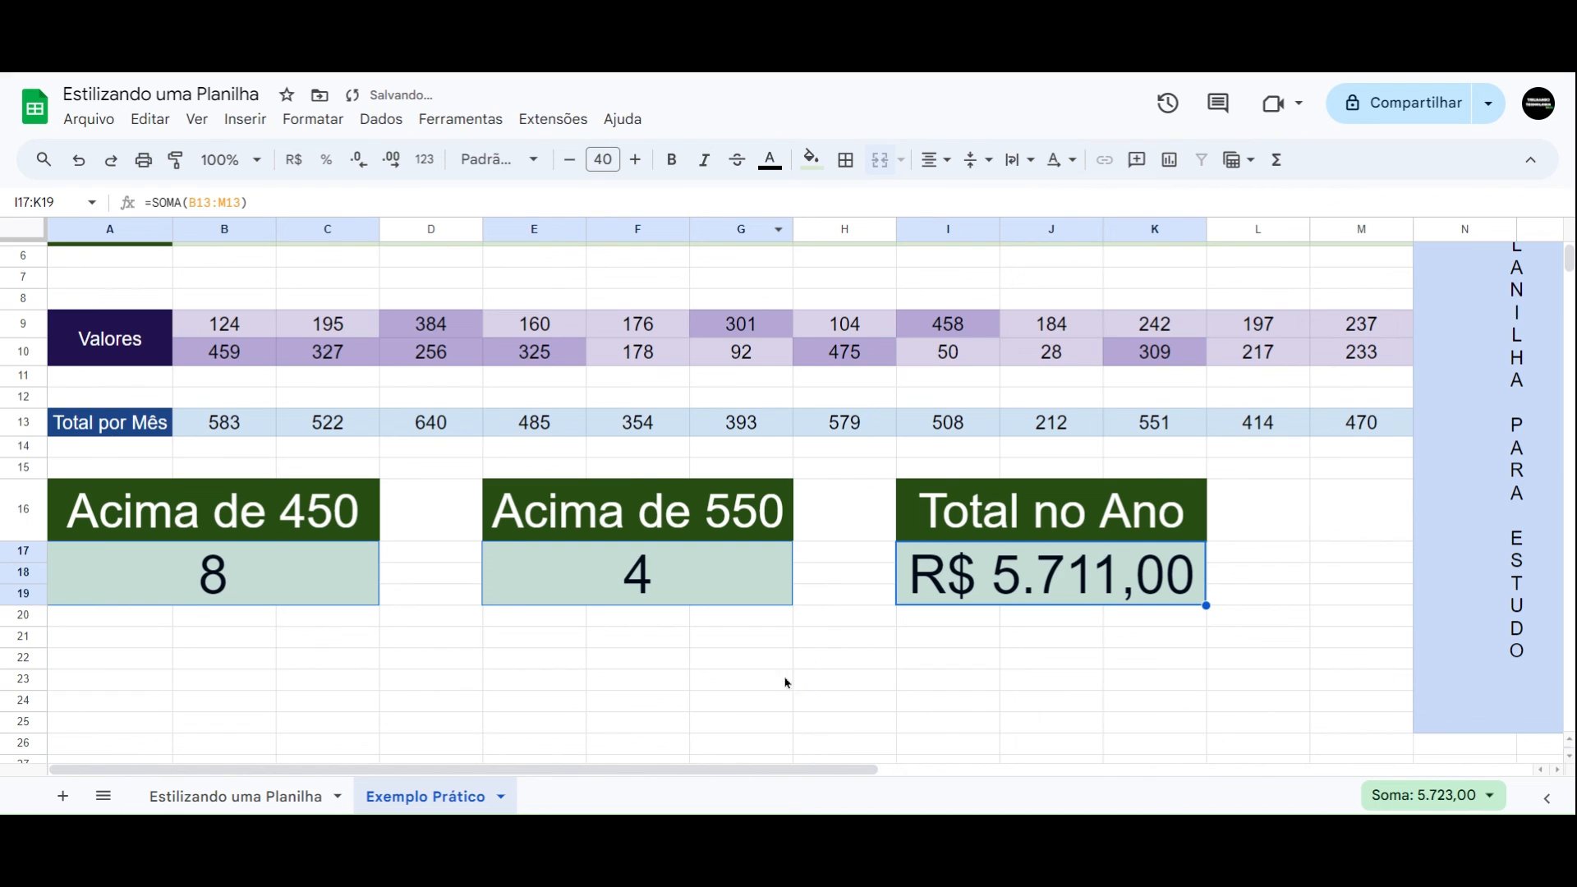
pyautogui.click(723, 661)
pyautogui.scroll(2, 1133, 553)
pyautogui.click(1264, 632)
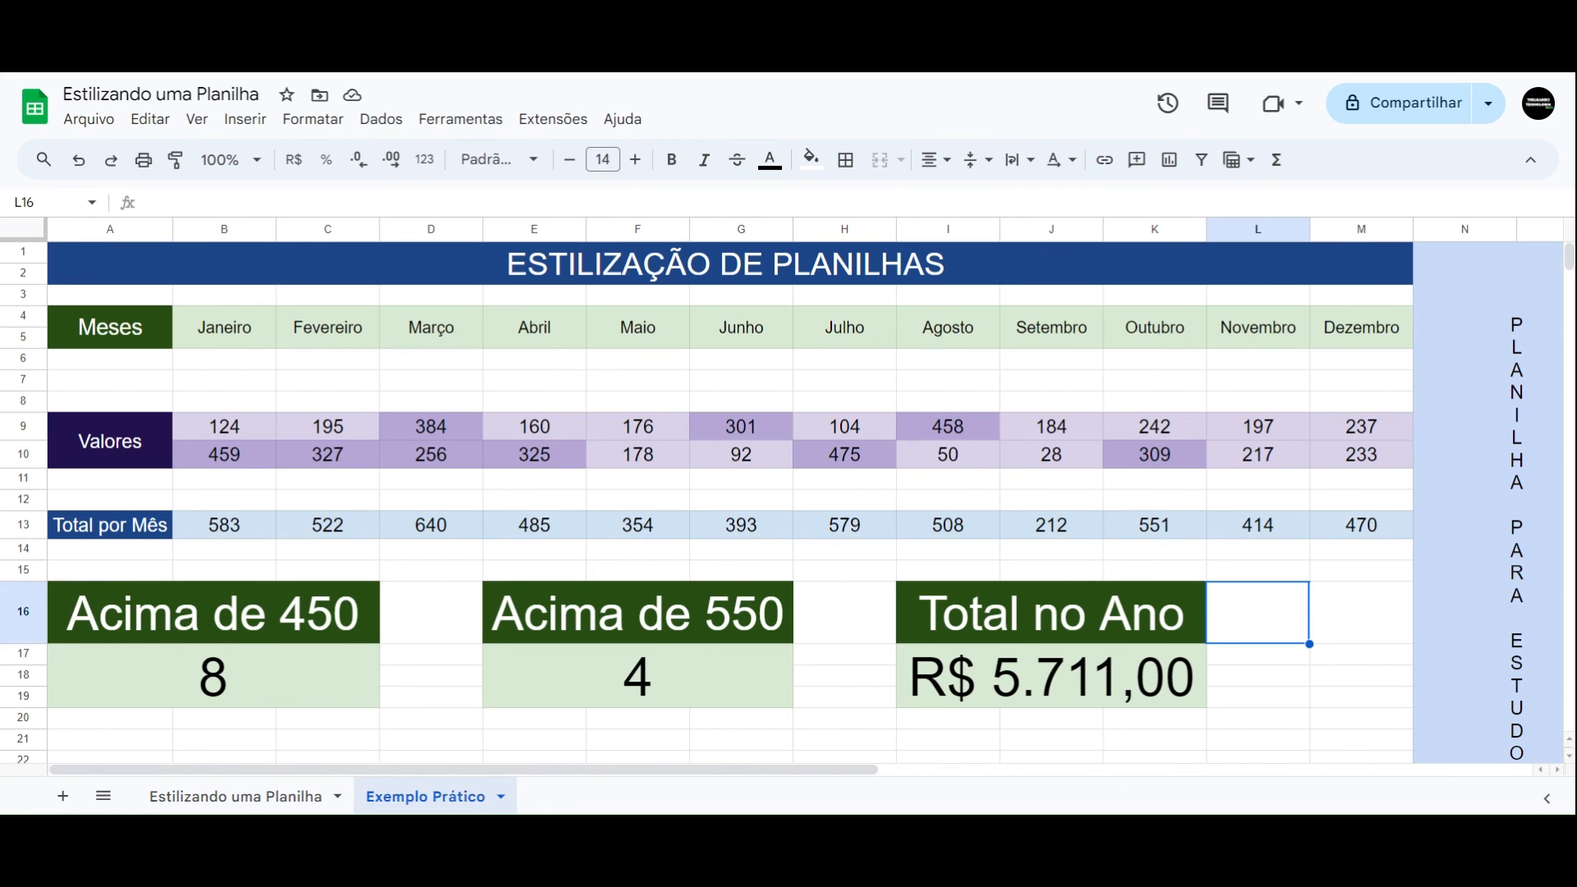
# - Extend the merged Meses, Janeiro, Fevereiro and Março cells down through row 6, merging rows 4 to 6 in each of columns A to D
pyautogui.moveTo(158, 347); pyautogui.dragTo(150, 368)
pyautogui.click(886, 164)
pyautogui.press('Right')
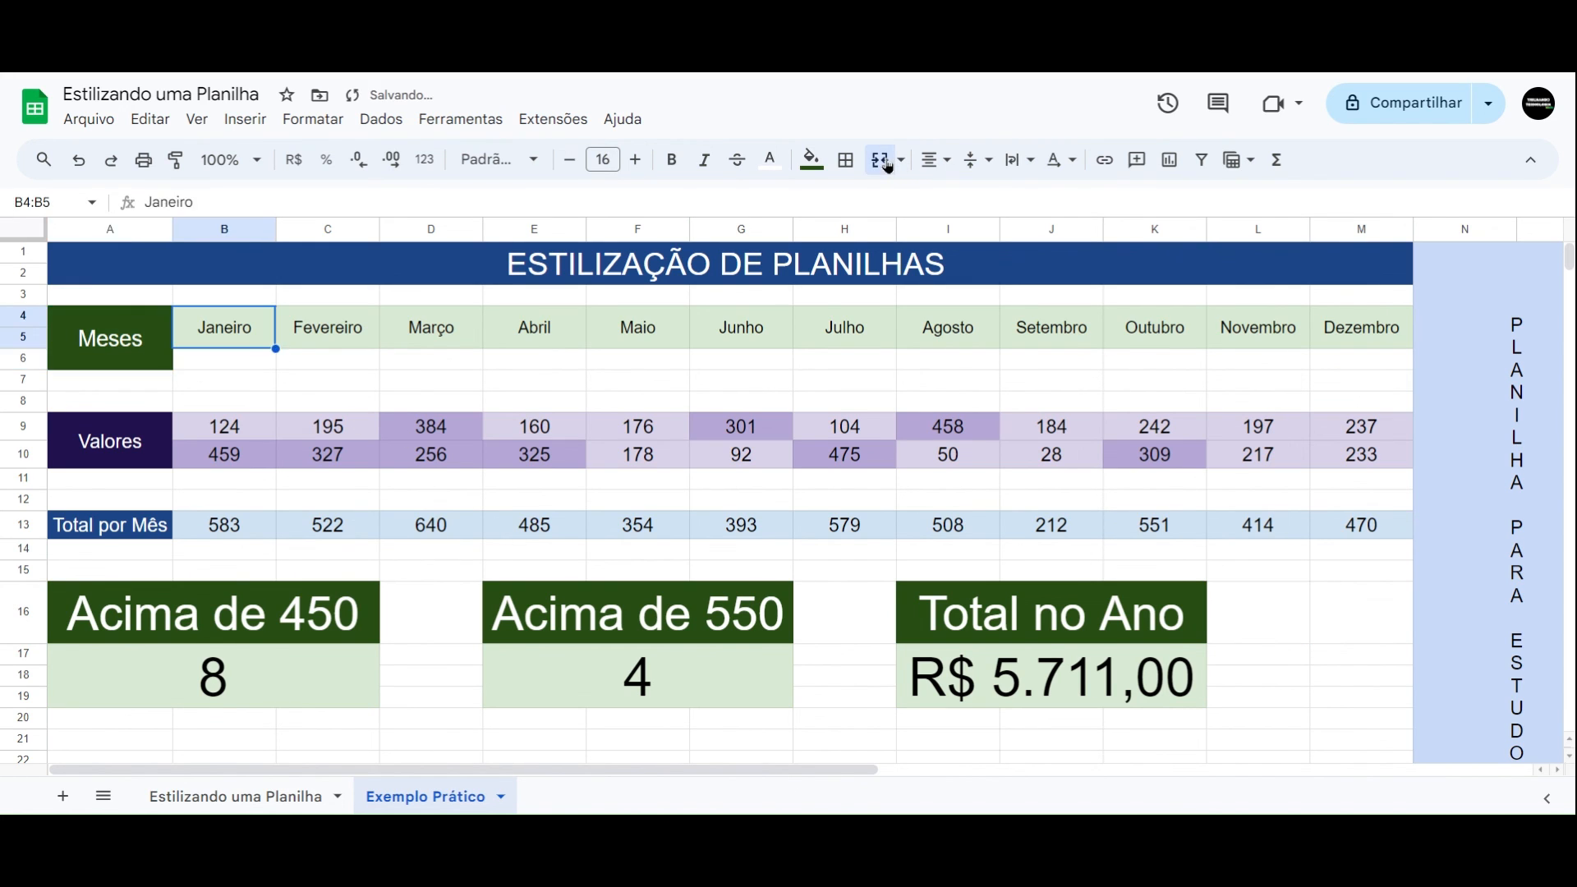
pyautogui.hotkey('shift', 'Down')
pyautogui.click(886, 164)
pyautogui.press('Right')
pyautogui.hotkey('shift', 'Down')
pyautogui.click(885, 164)
pyautogui.press('Right')
pyautogui.click(886, 163)
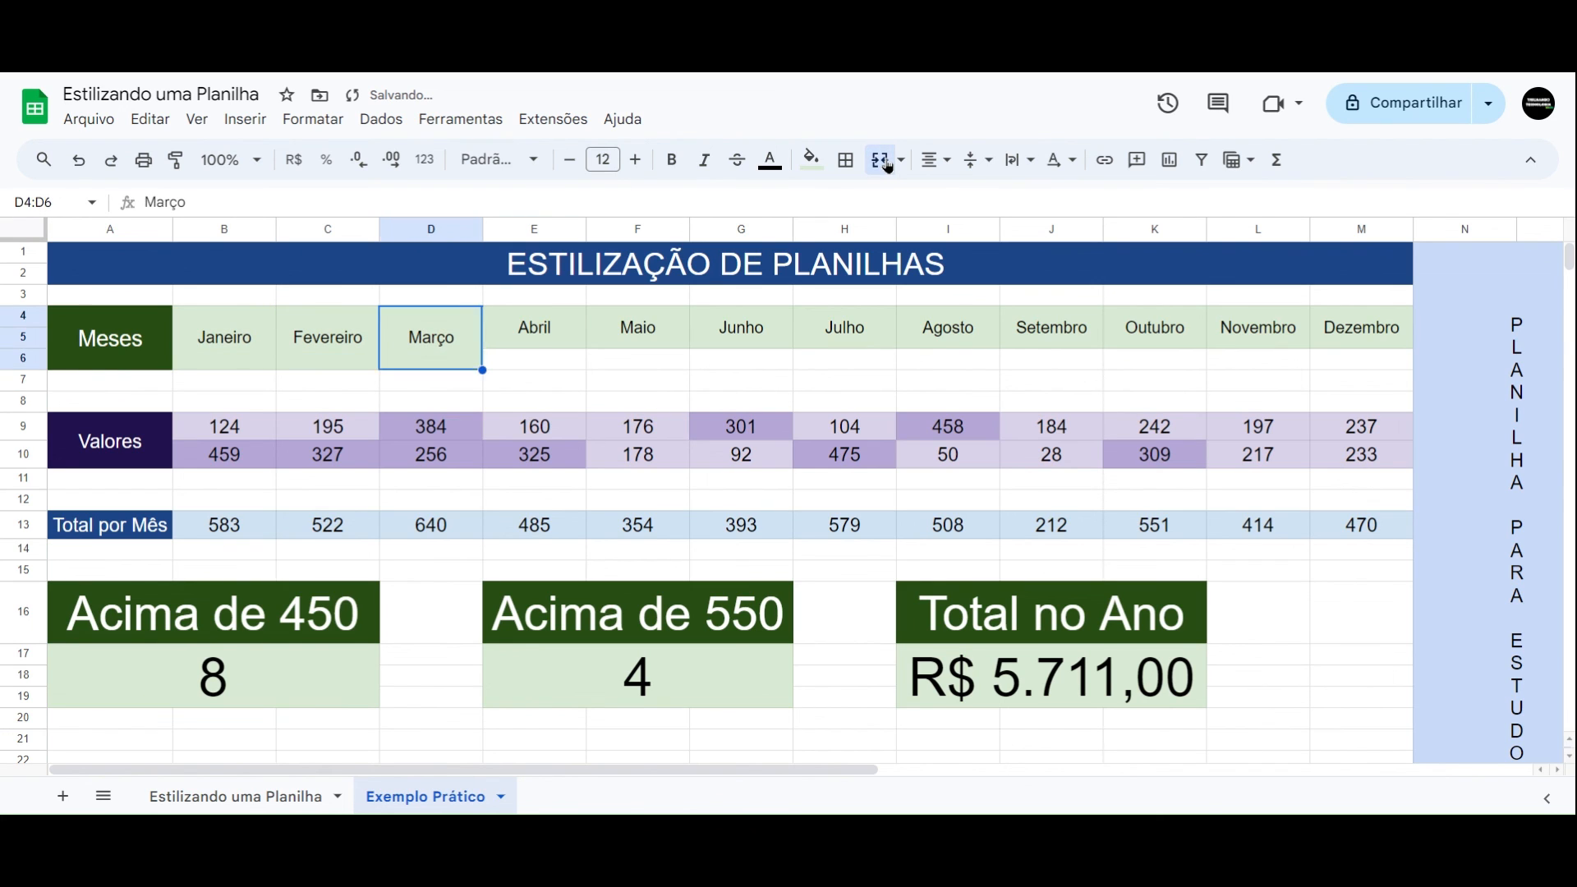
# - Merge rows 4 to 6 separately for the Abril, Maio and Junho cells in columns E to G
pyautogui.press('Right')
pyautogui.hotkey('shift', 'Down')
pyautogui.click(886, 163)
pyautogui.press('Right')
pyautogui.hotkey('shift', 'Down')
pyautogui.click(886, 163)
pyautogui.press('Right')
pyautogui.hotkey('shift', 'Down')
pyautogui.hotkey('shift', 'Down')
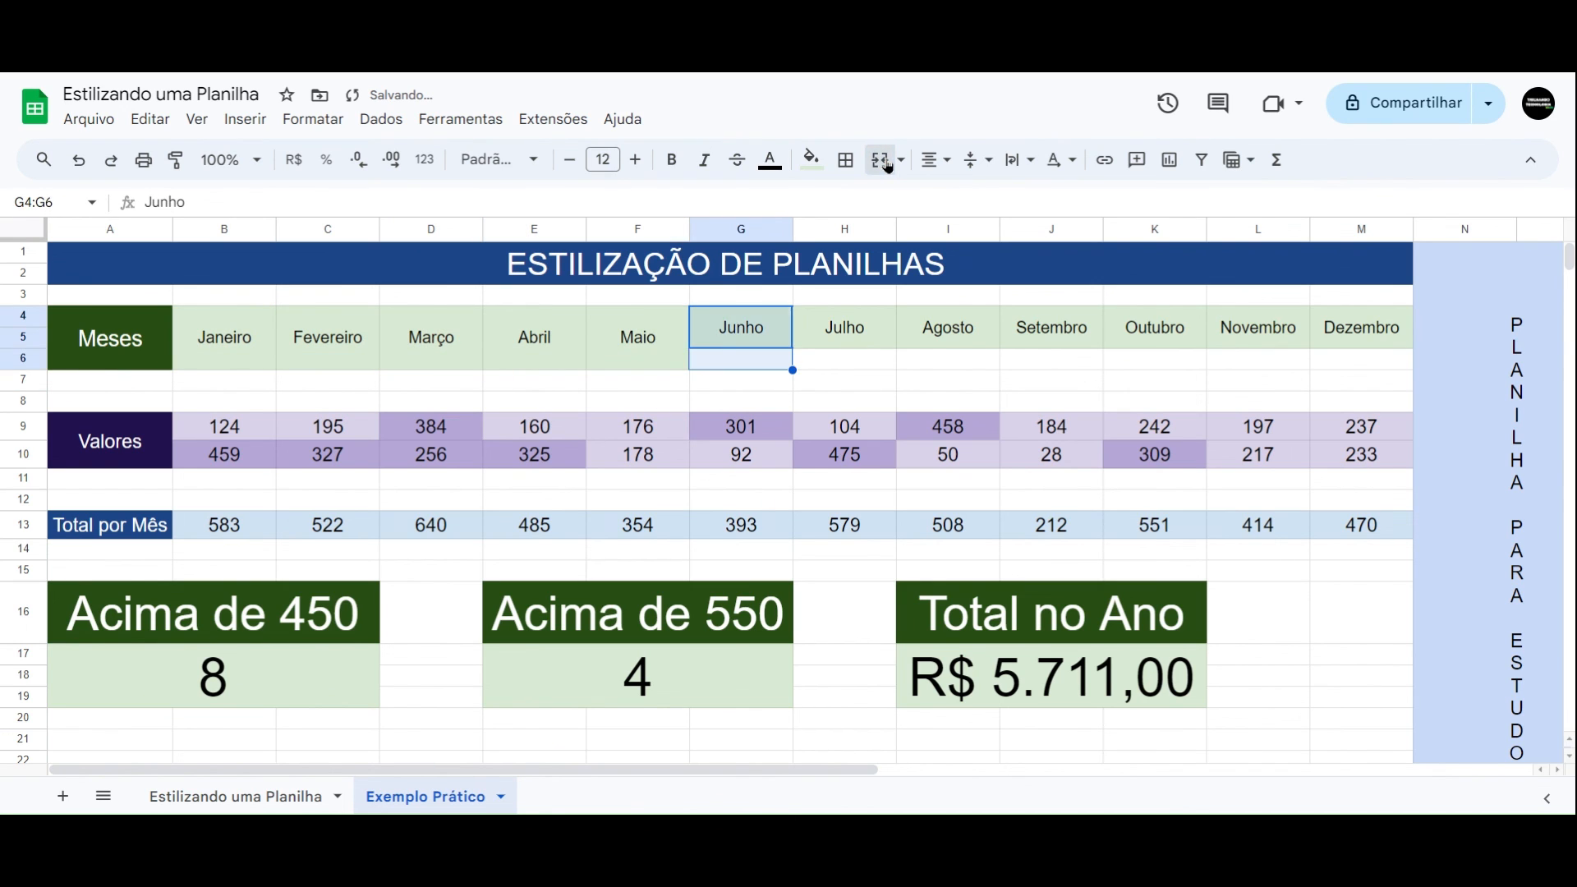
pyautogui.click(886, 163)
# - Merge rows 4 to 6 separately for the Julho, Agosto and Setembro cells in columns H to J
pyautogui.press('Right')
pyautogui.hotkey('shift', 'Down')
pyautogui.click(886, 163)
pyautogui.press('Right')
pyautogui.hotkey('shift', 'Down')
pyautogui.click(886, 163)
pyautogui.press('Right')
pyautogui.hotkey('shift', 'Down')
pyautogui.click(886, 164)
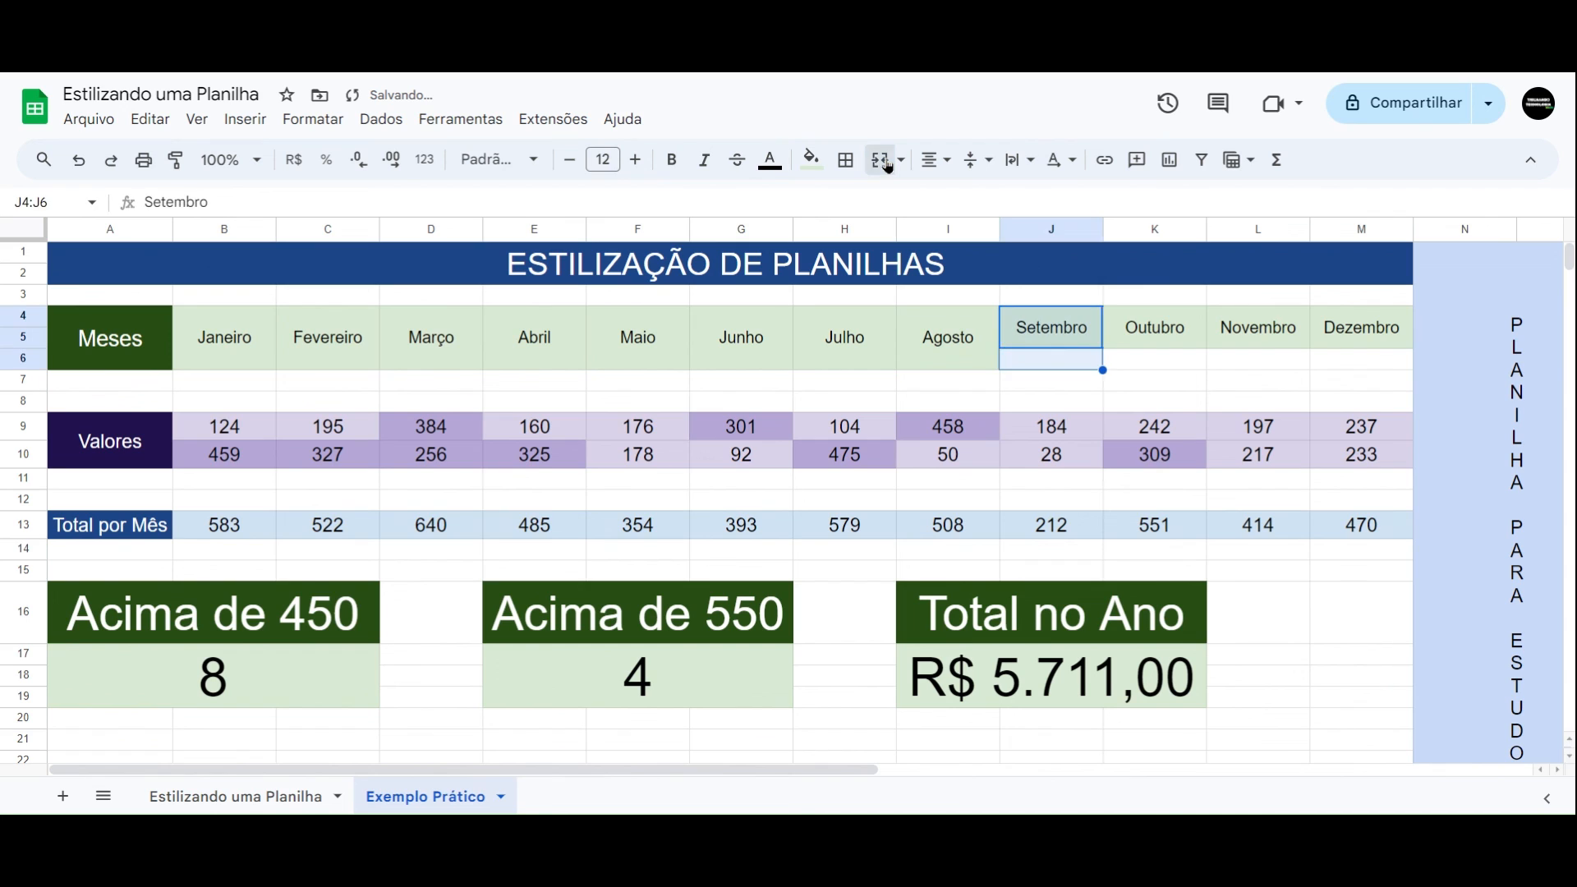
# - Merge rows 4 to 6 separately for the Outubro, Novembro and Dezembro cells in columns K to M
pyautogui.press('Right')
pyautogui.hotkey('shift', 'Down')
pyautogui.click(886, 164)
pyautogui.press('Right')
pyautogui.hotkey('shift', 'Down')
pyautogui.click(886, 164)
pyautogui.press('Right')
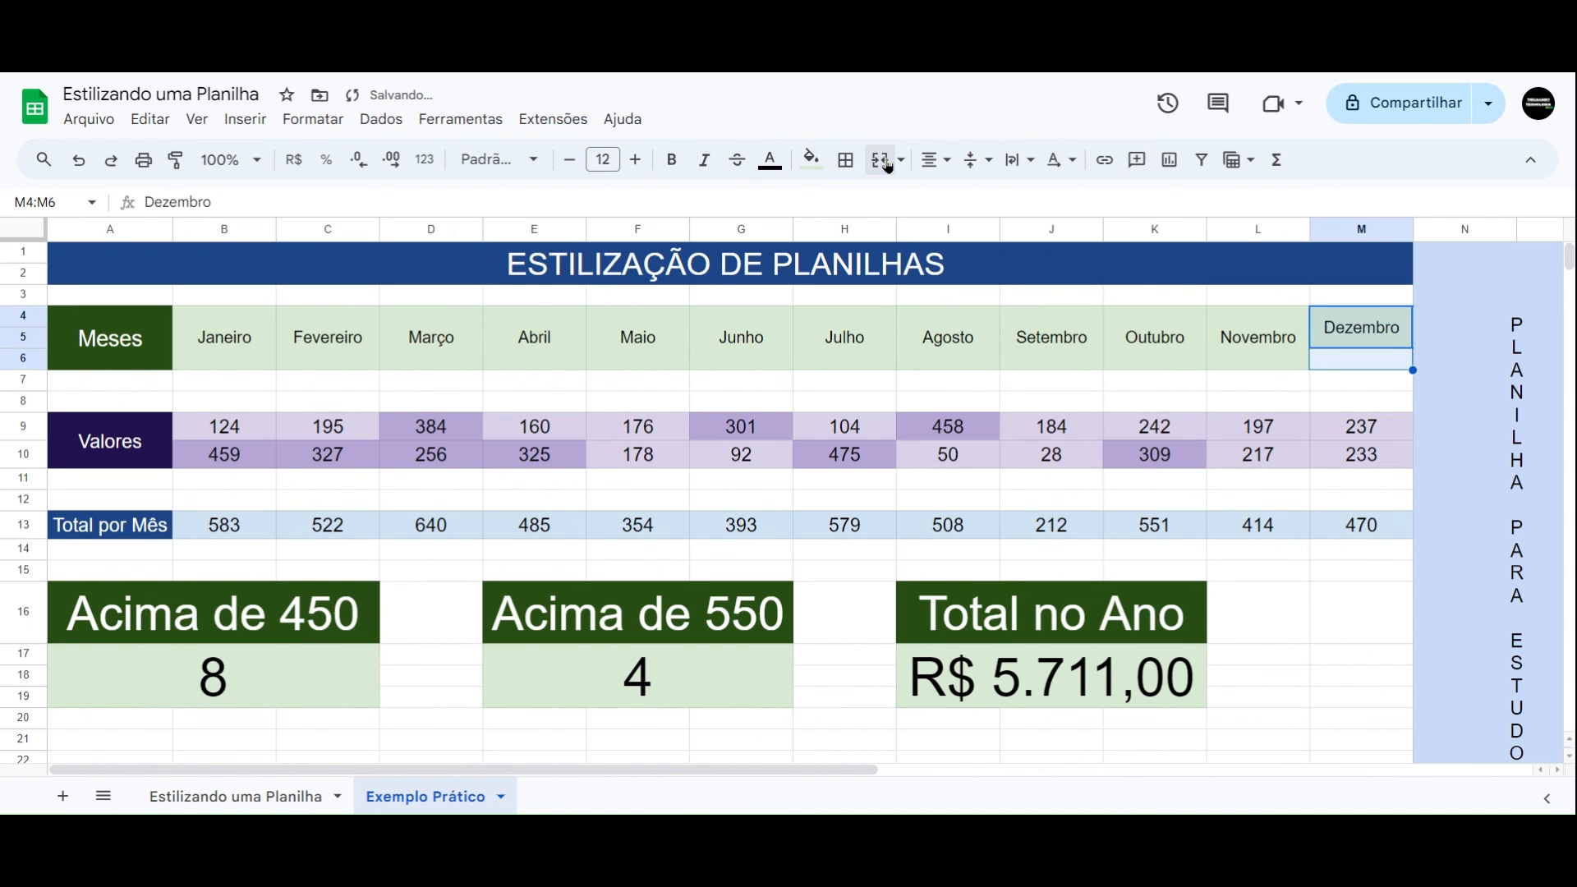
pyautogui.hotkey('shift', 'Down')
pyautogui.click(886, 163)
pyautogui.click(805, 404)
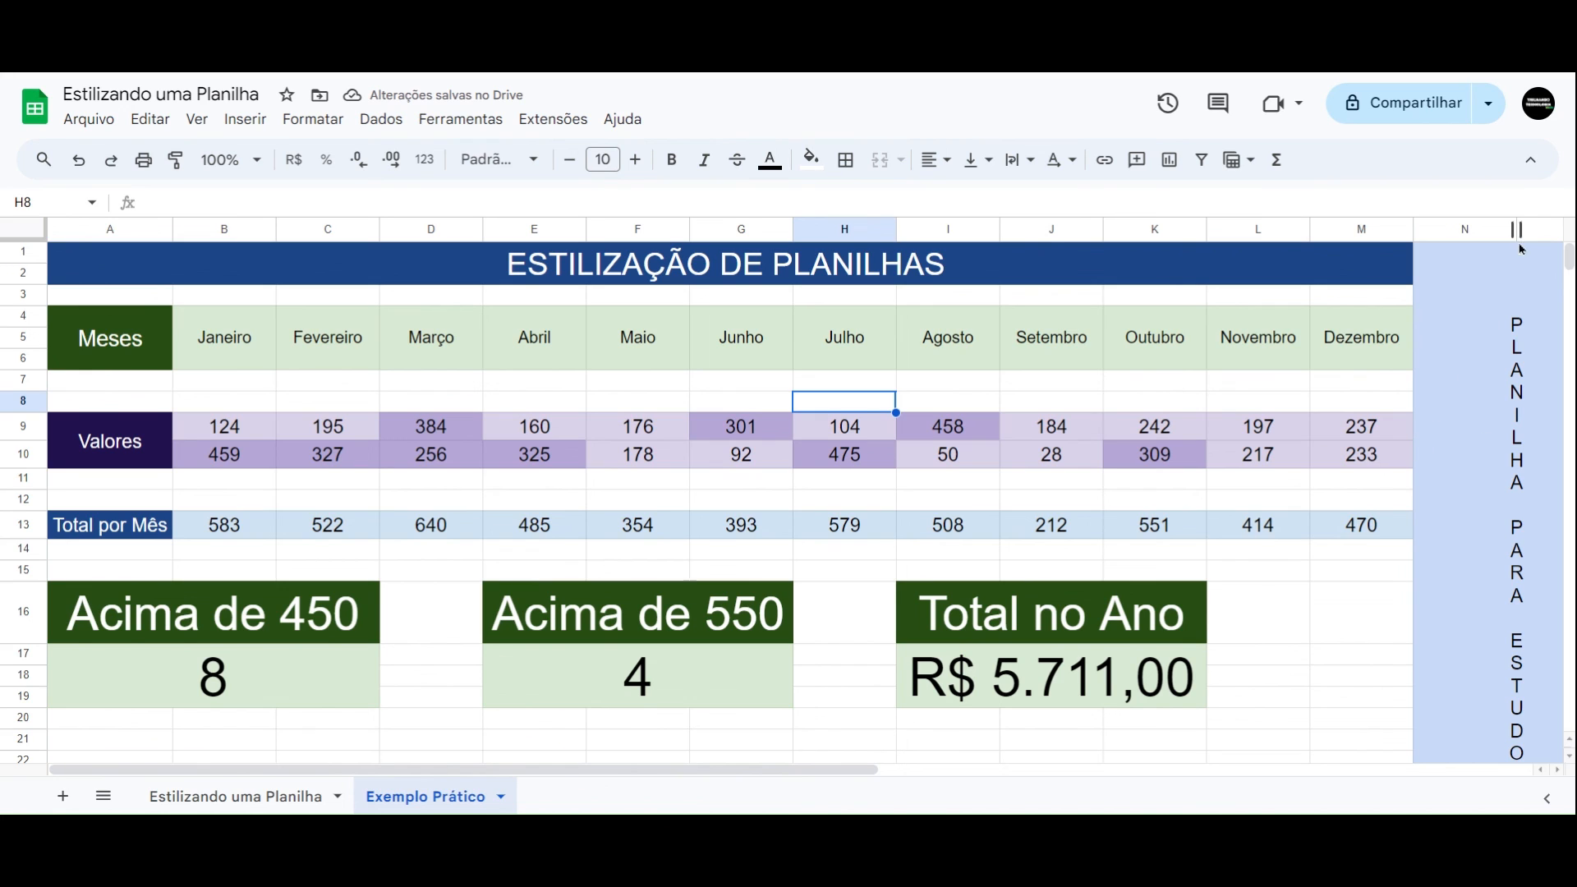
# - Narrow column N, beside the Dezembro column, to about half its width
pyautogui.moveTo(1516, 229); pyautogui.dragTo(1466, 229)
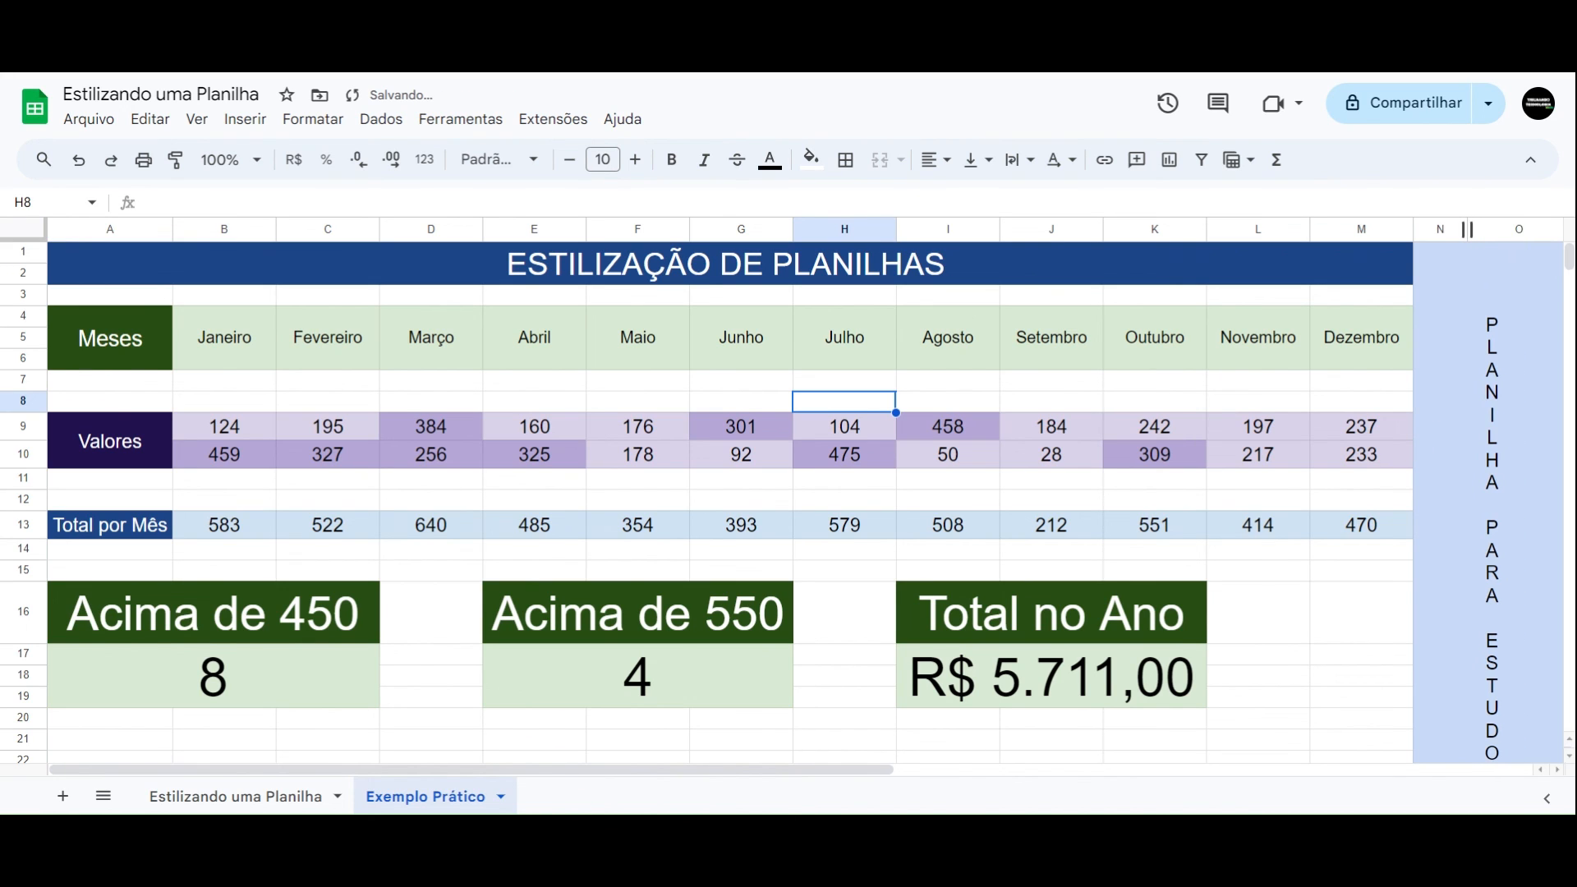
pyautogui.click(408, 559)
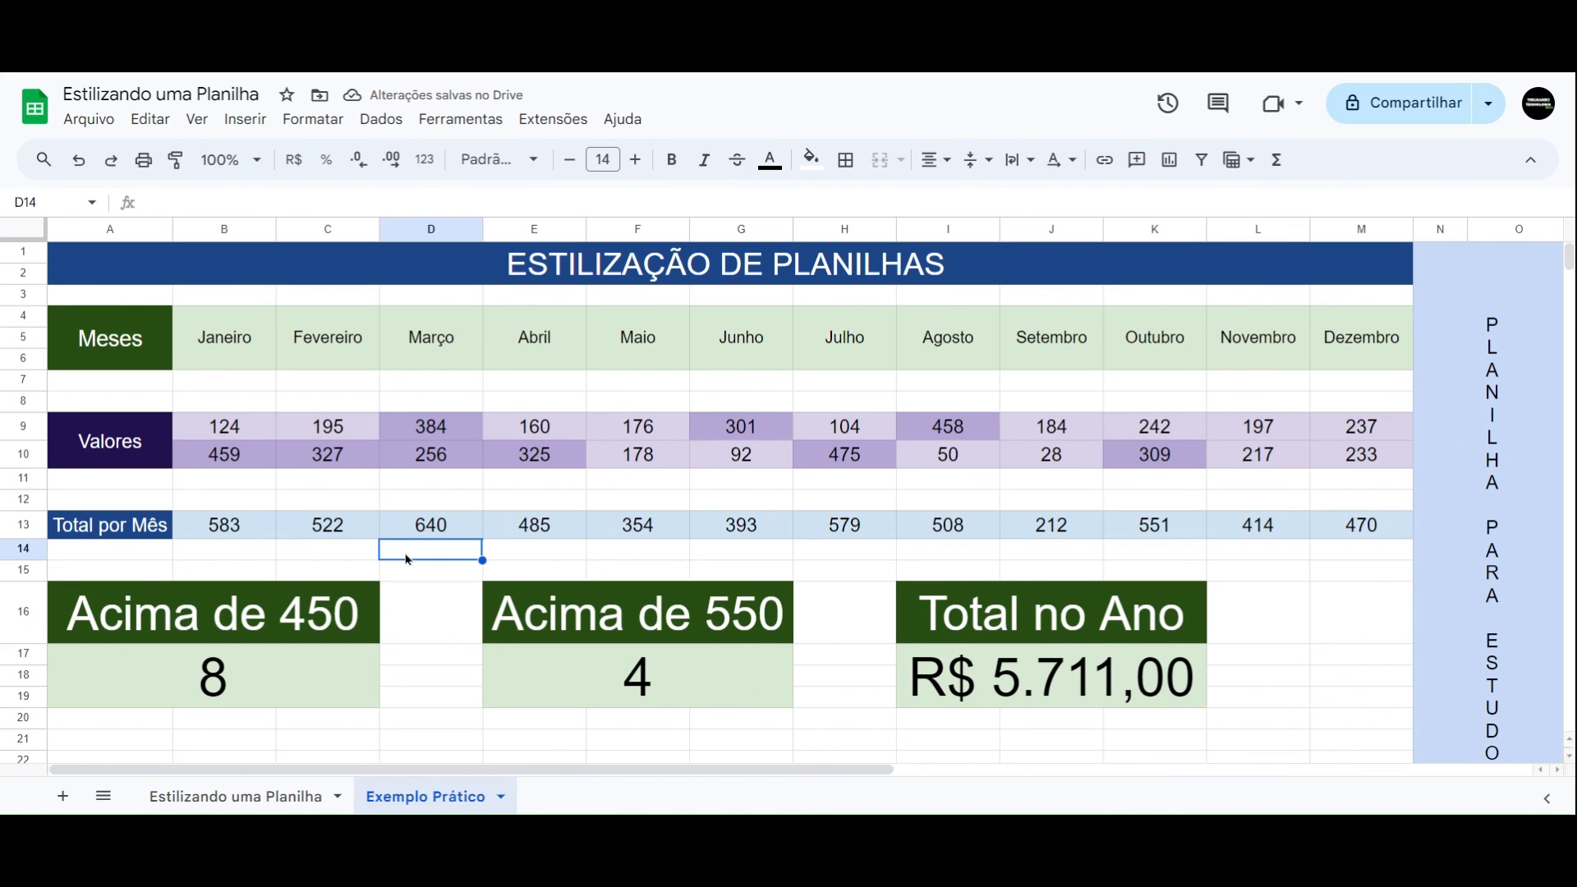